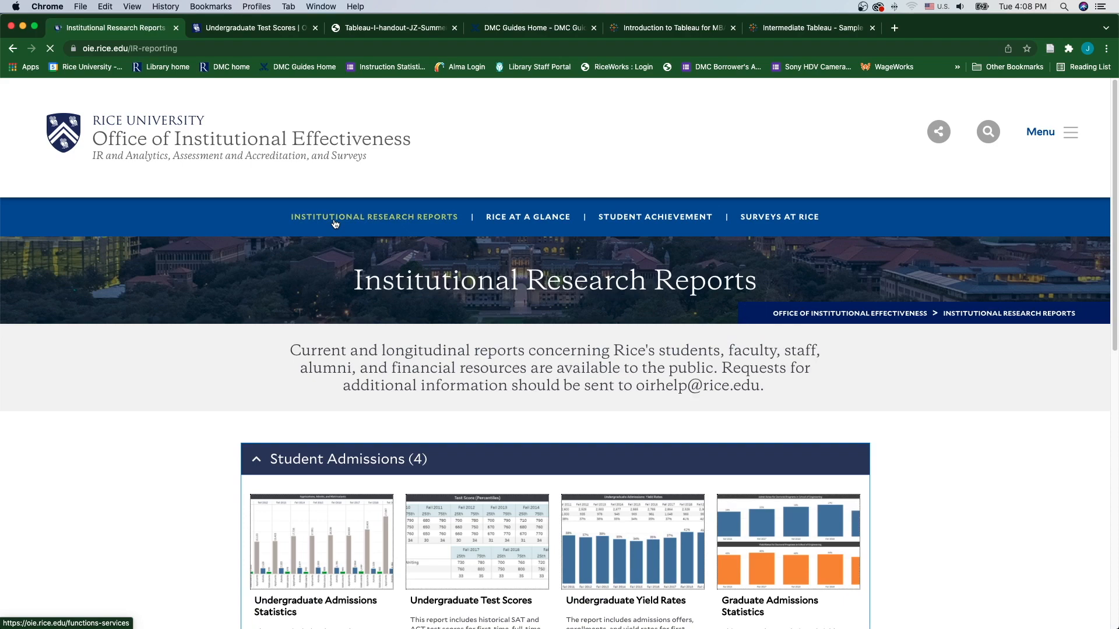
Step: Open the Undergraduate Admissions Statistics report from the Student Admissions section and view its chart of applicants, admits and matriculants
scroll(695, 336, down, 4)
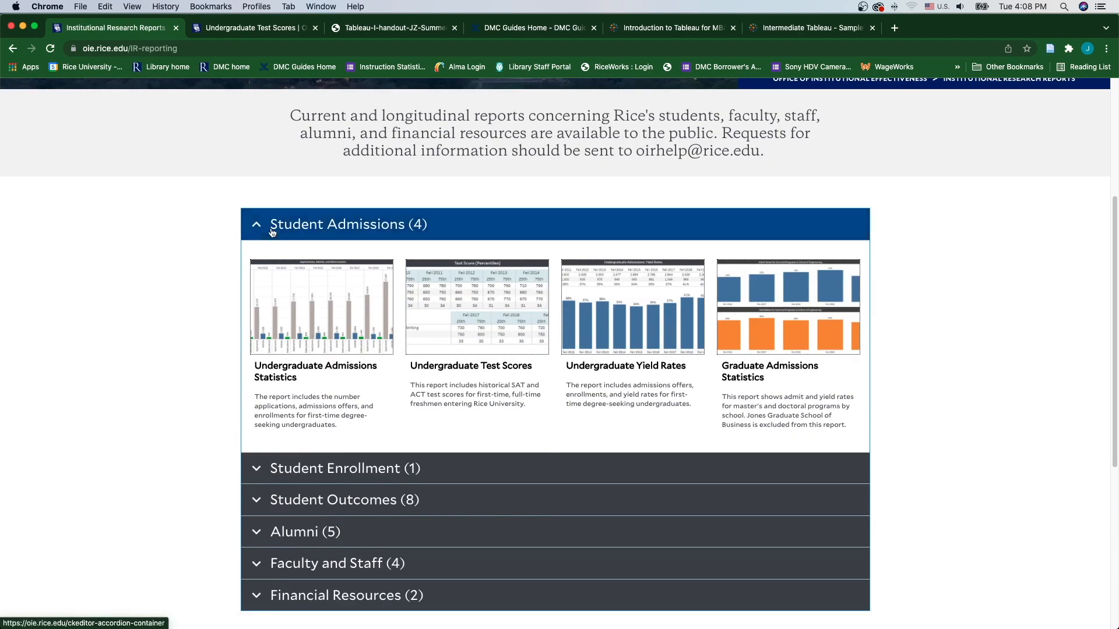
click(308, 340)
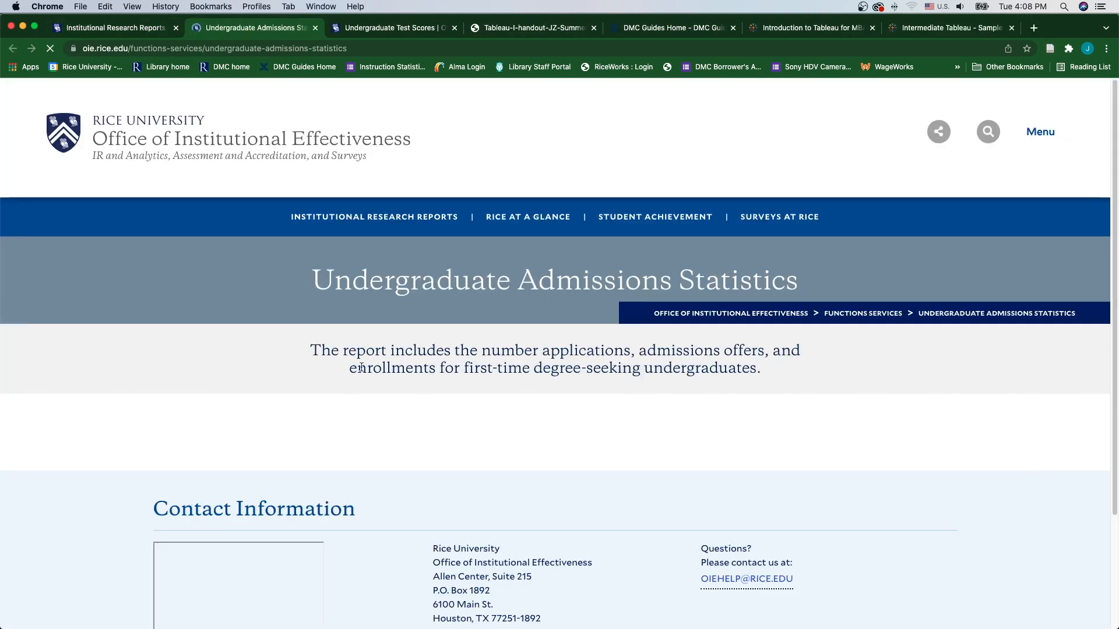
scroll(611, 417, down, 3)
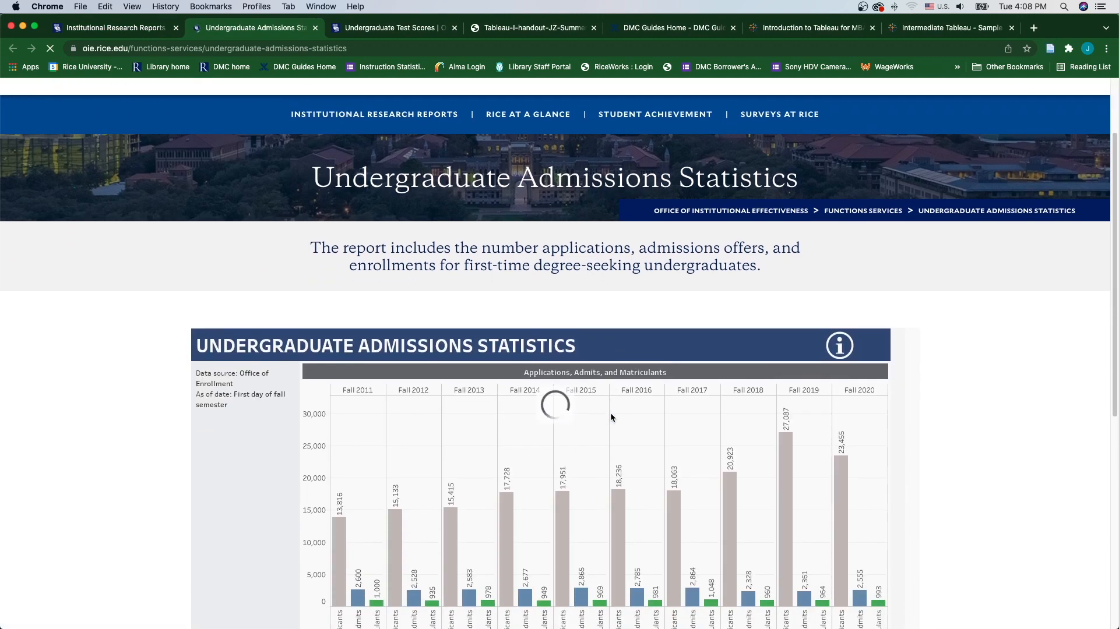
scroll(610, 413, down, 5)
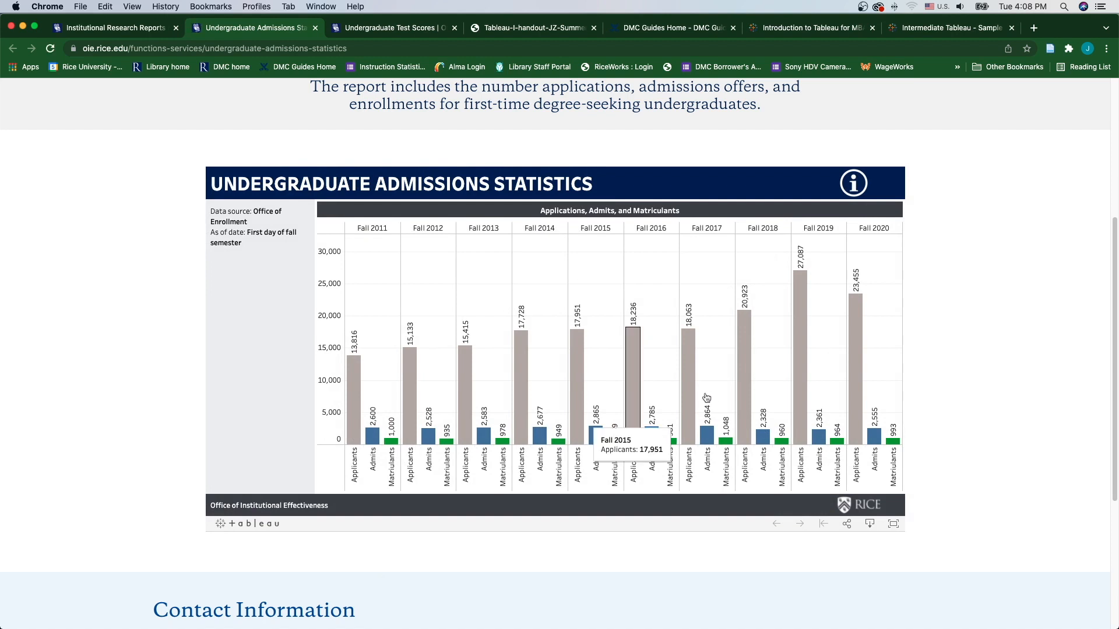
Step: View the undergraduate admissions chart on its Tableau Public page, and return to the report page on the Rice site
click(238, 528)
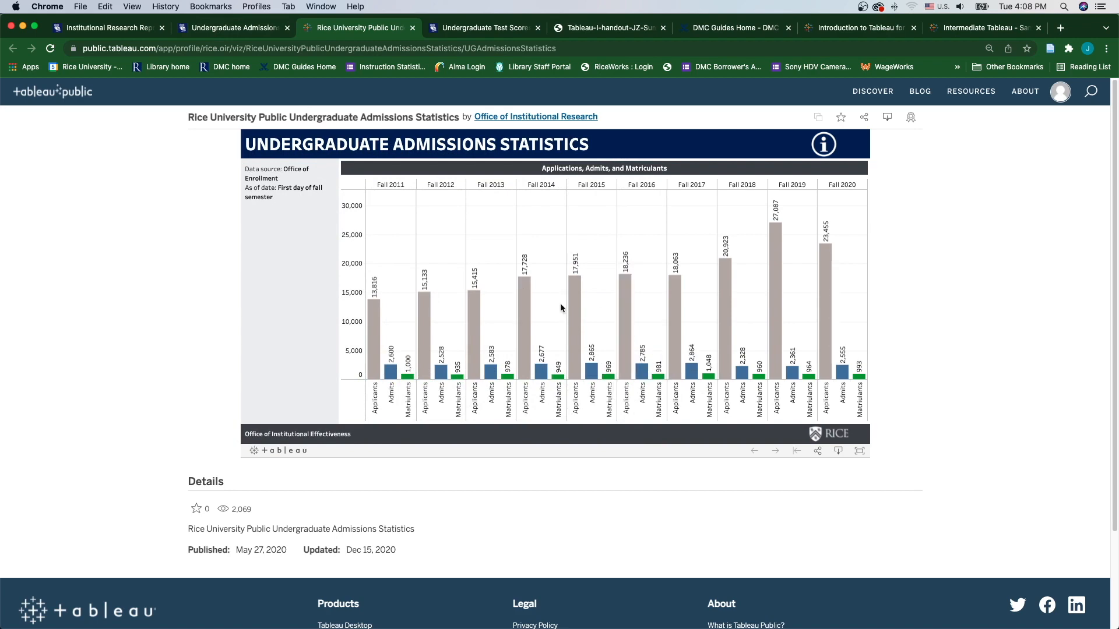
scroll(571, 350, down, 1)
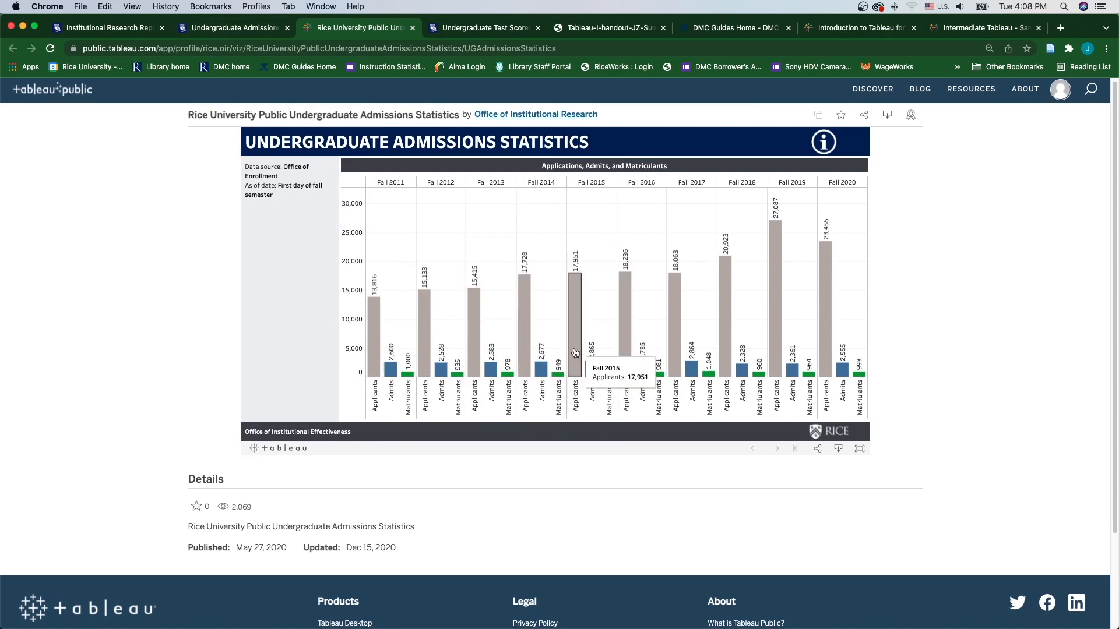
click(220, 35)
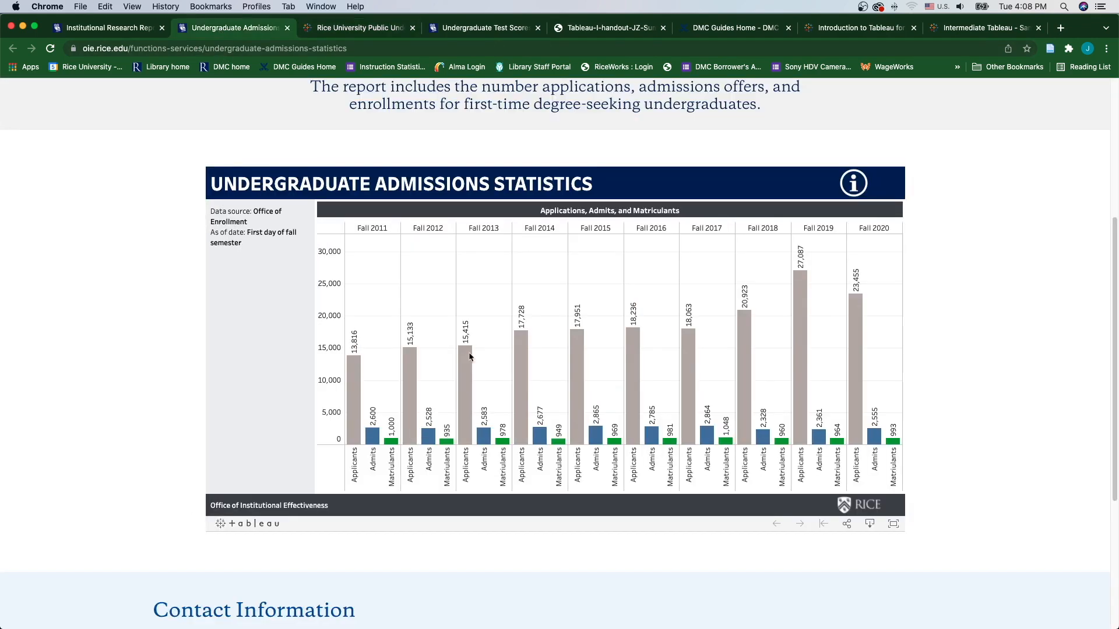
mouse_move(531, 401)
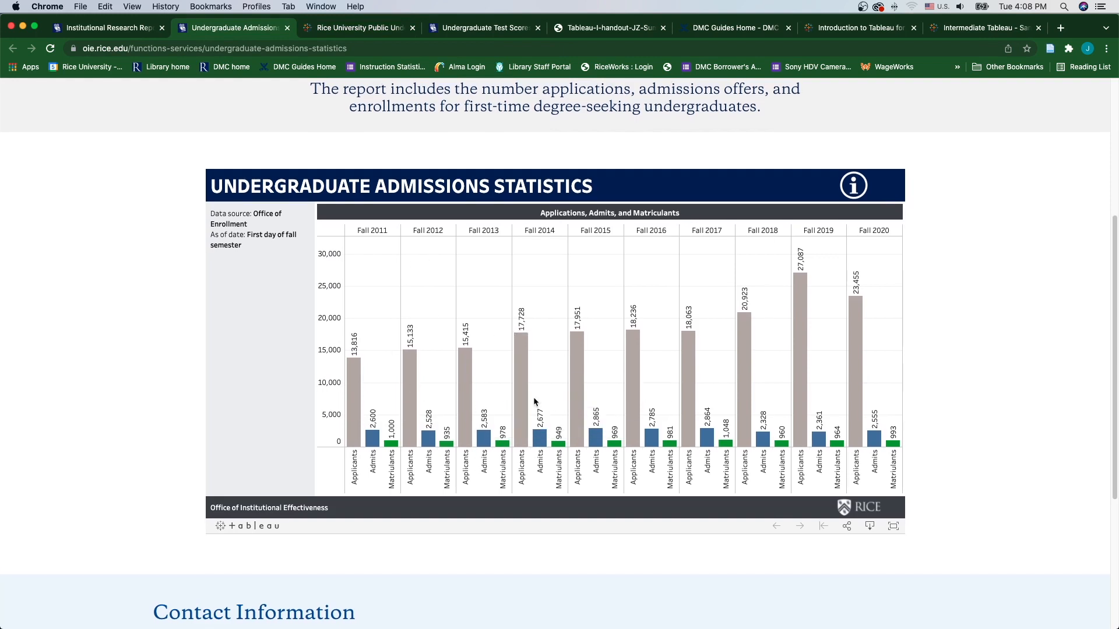
scroll(531, 402, up, 3)
scroll(531, 403, up, 5)
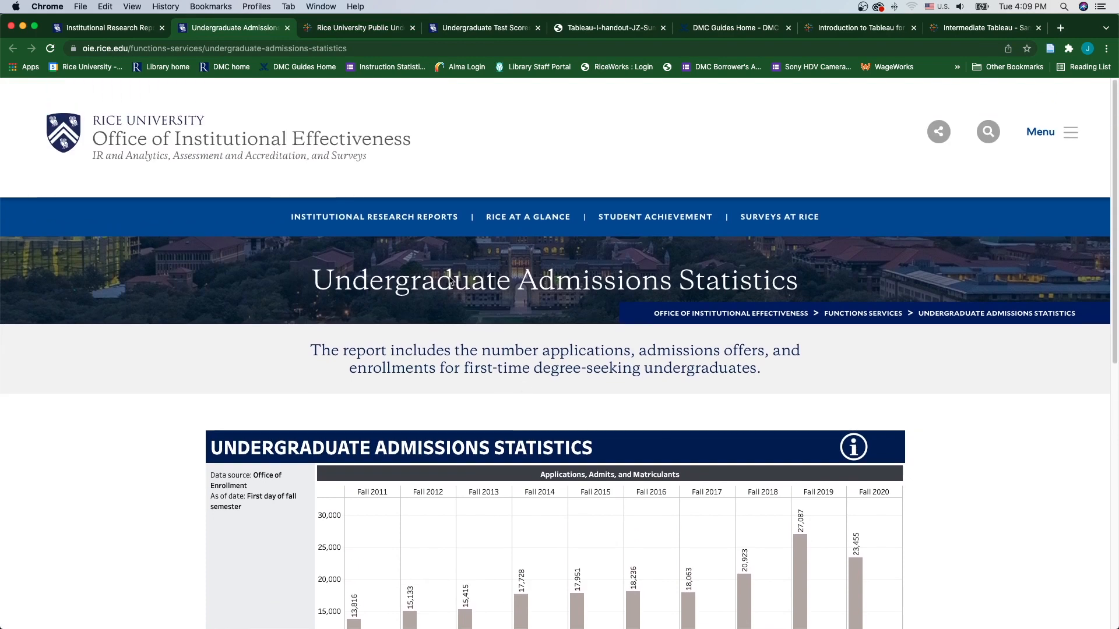
Step: Go back to the Institutional Research Reports and open the Student Enrollment report to view its demographics table and pie chart
key(ctrl+shift+Tab)
scroll(492, 409, down, 2)
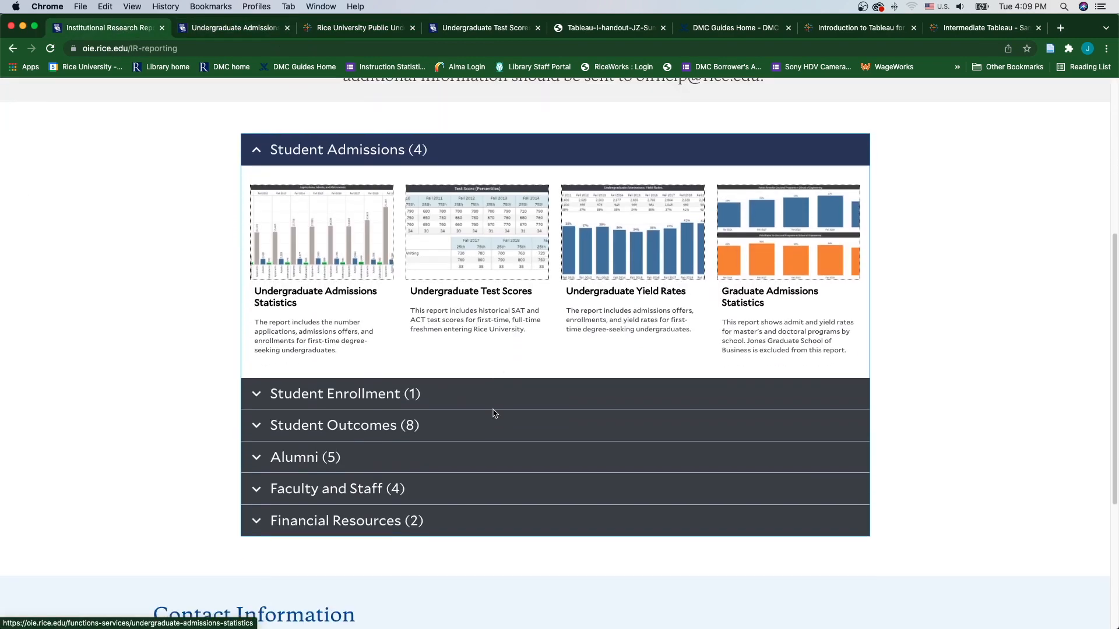
click(300, 399)
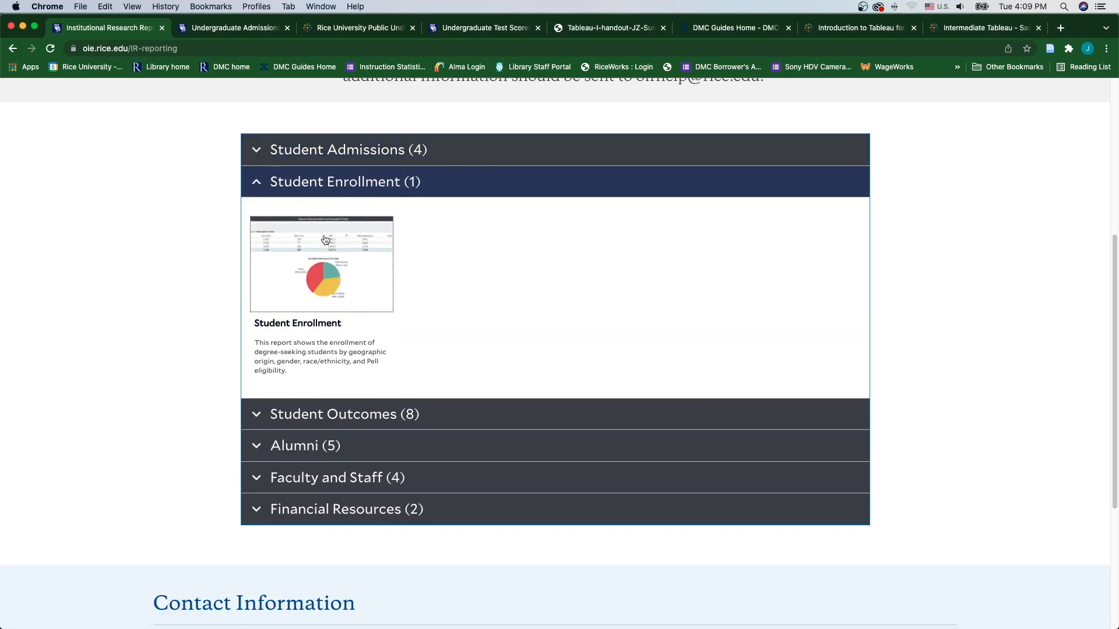
click(362, 276)
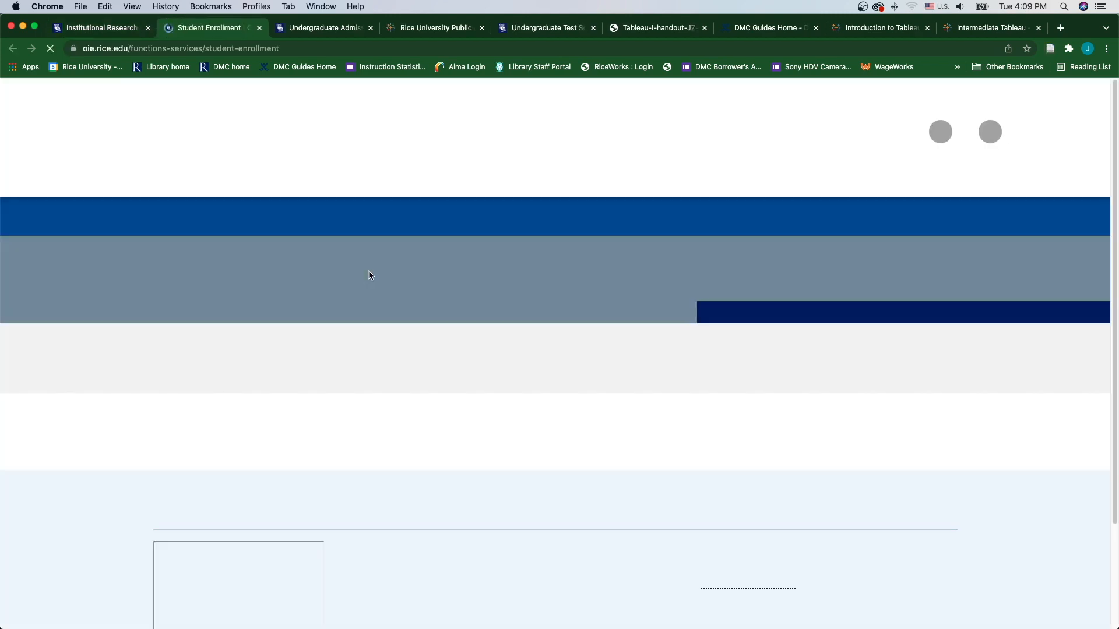
scroll(507, 379, down, 3)
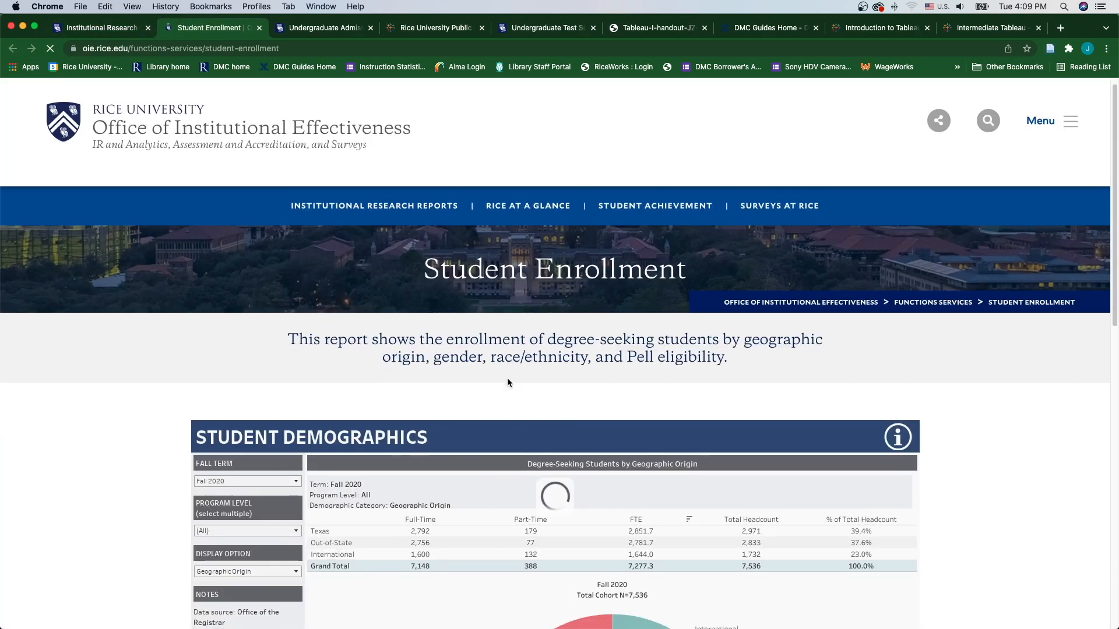
scroll(507, 380, down, 10)
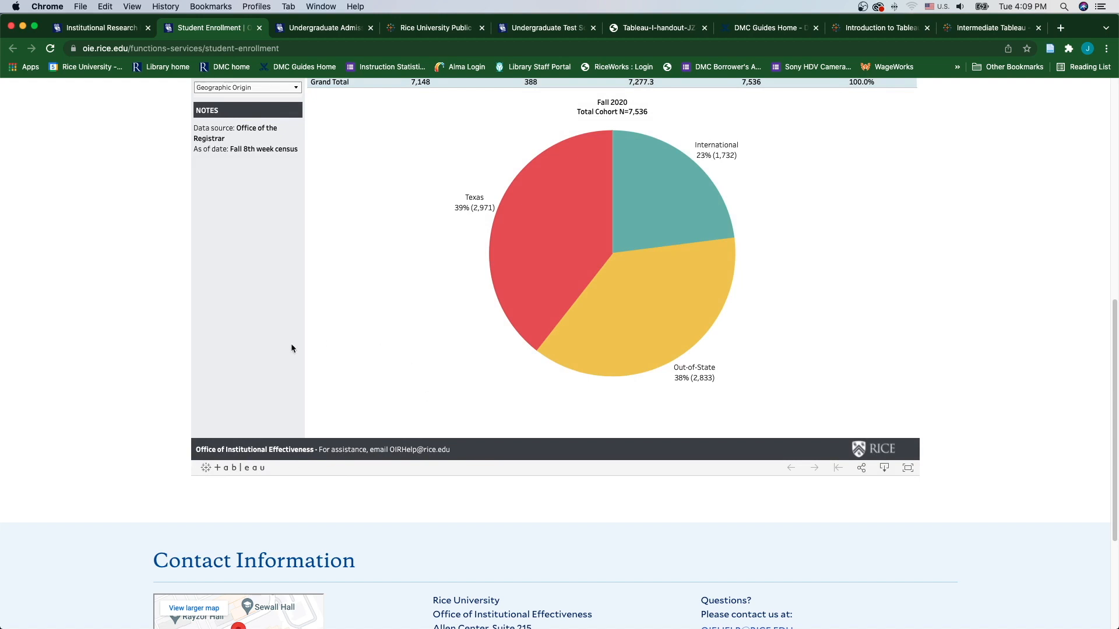
Step: Filter the Student Demographics dashboard to the Fall 2019 term
scroll(331, 367, up, 3)
scroll(332, 366, up, 3)
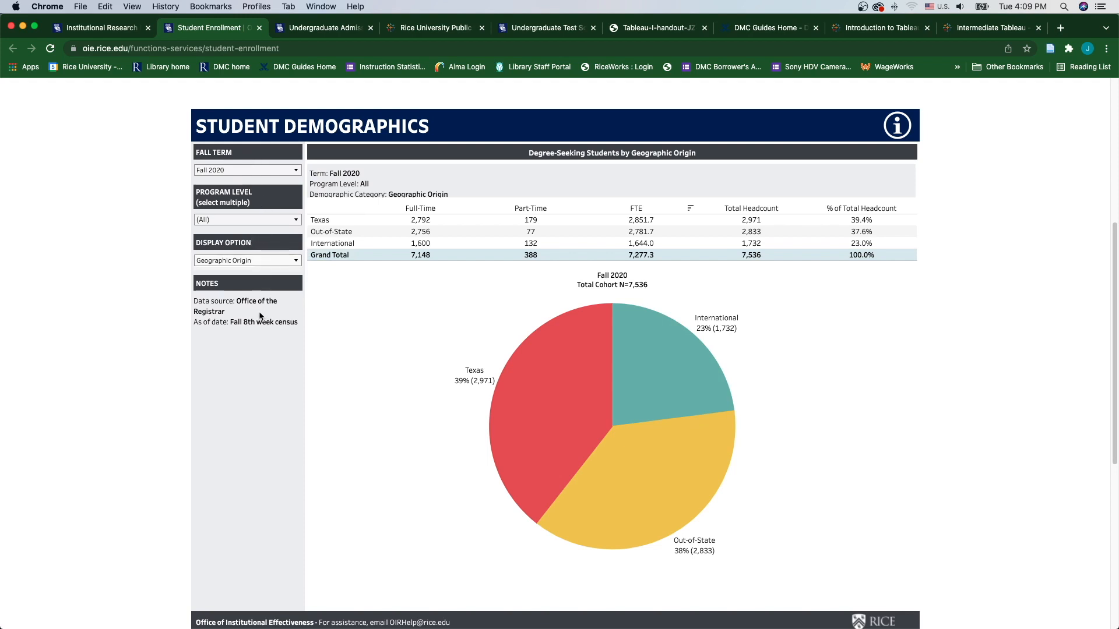
click(296, 171)
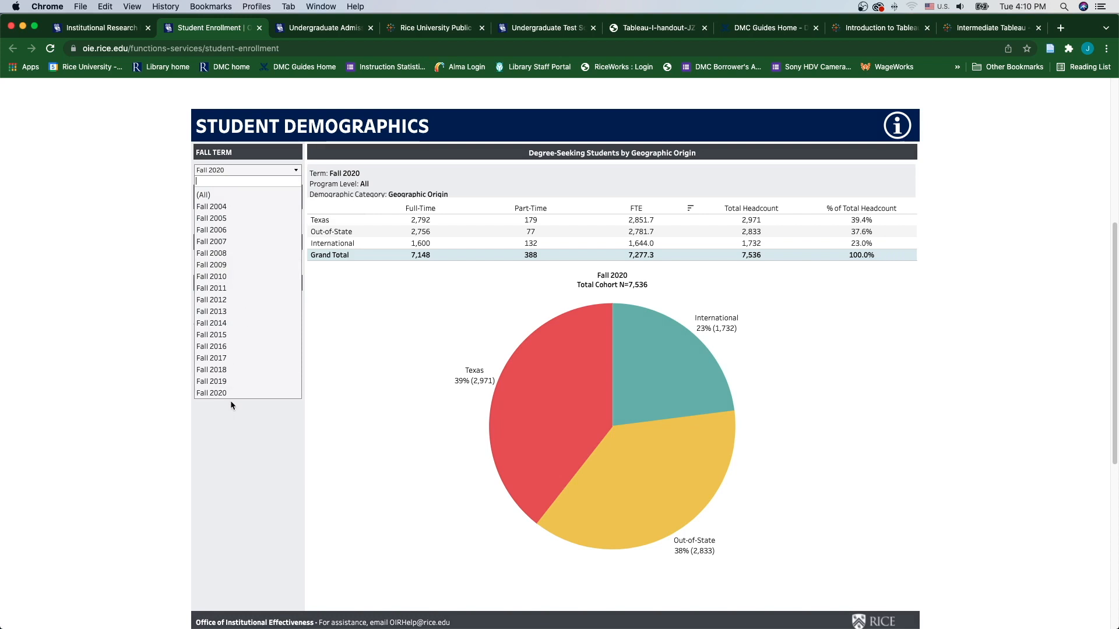
click(236, 382)
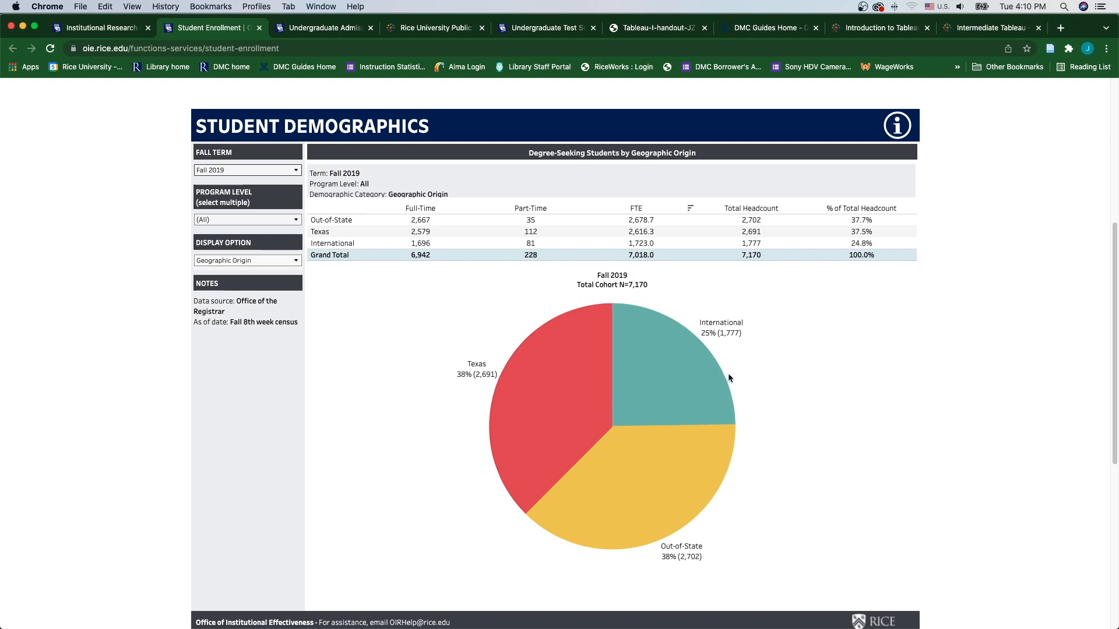
Step: Limit the Student Demographics dashboard's program level to Bachelor only
click(295, 220)
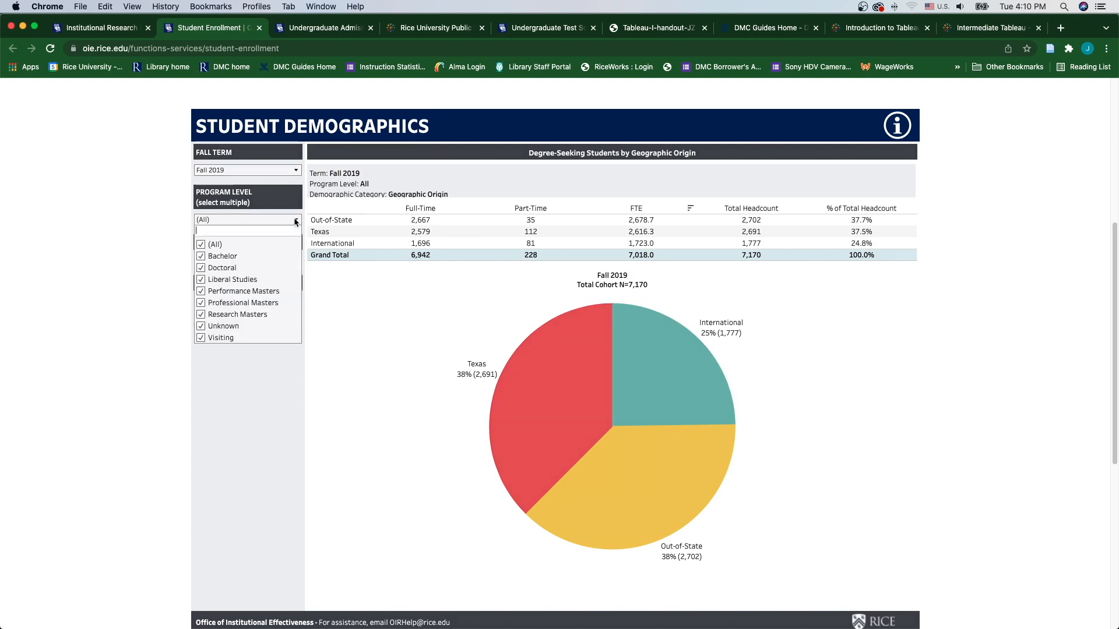
click(201, 245)
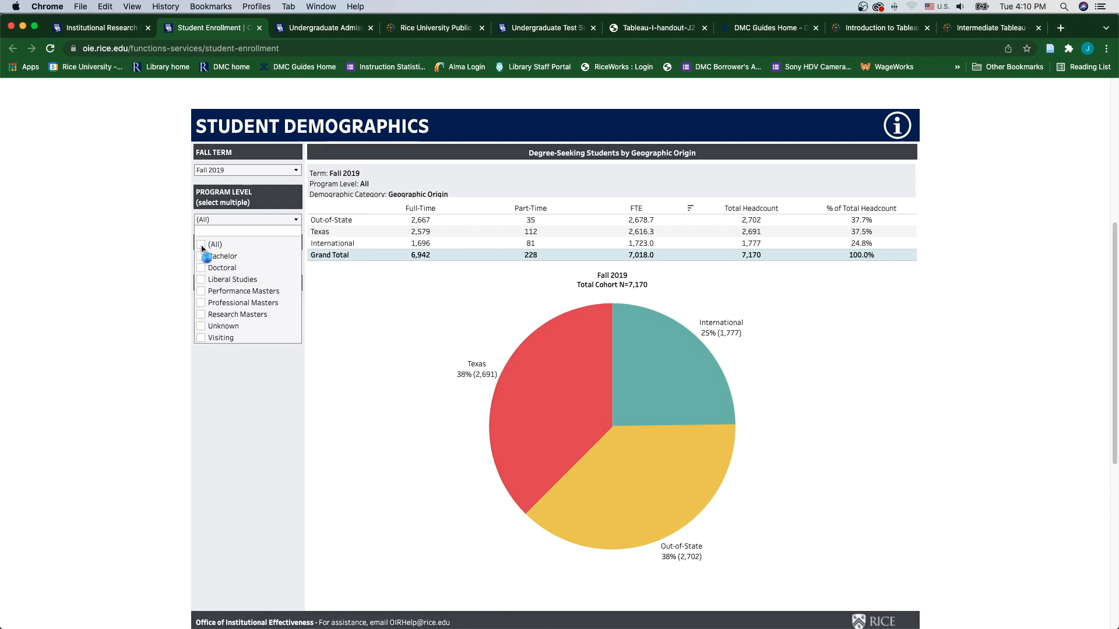
click(201, 257)
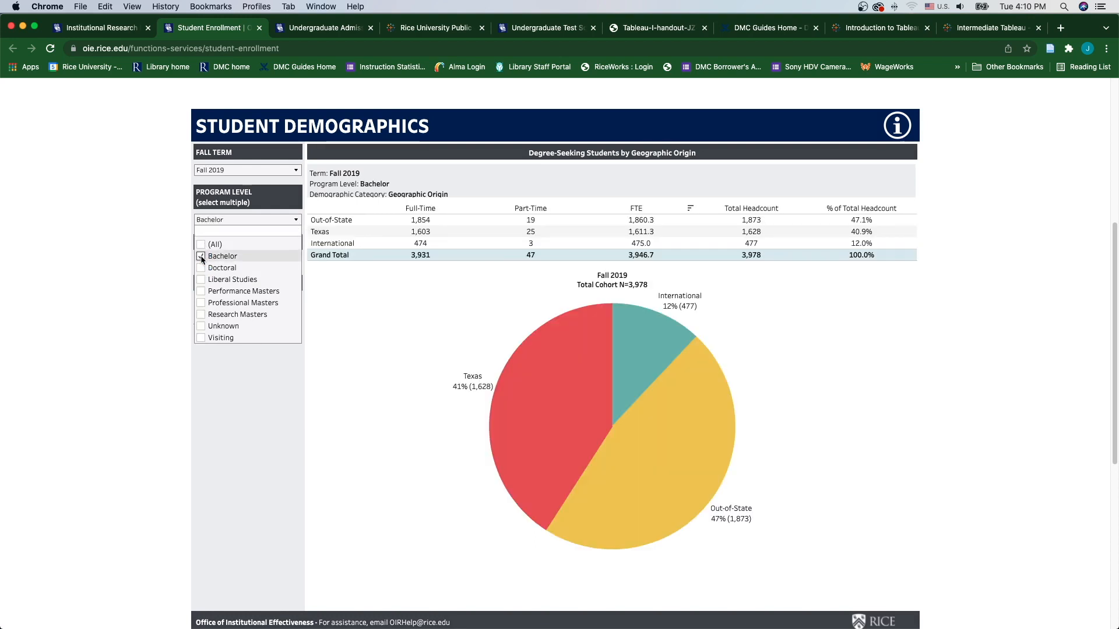
click(367, 366)
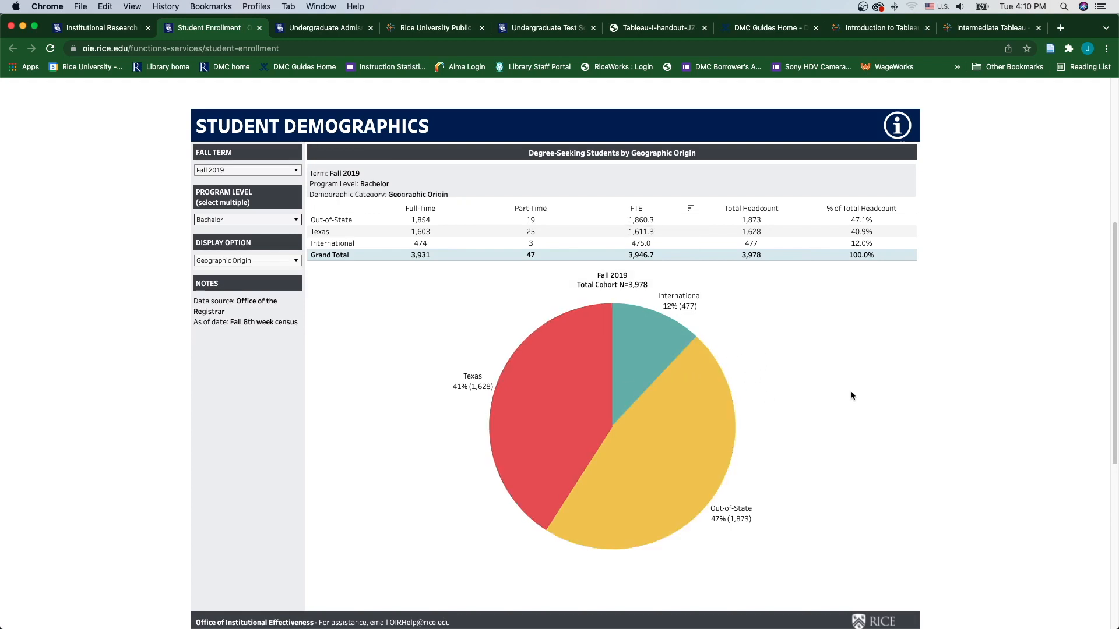
Step: Return to the Institutional Research Reports and open the Geographic Distribution: US report from the Alumni section to view its map
scroll(851, 396, up, 5)
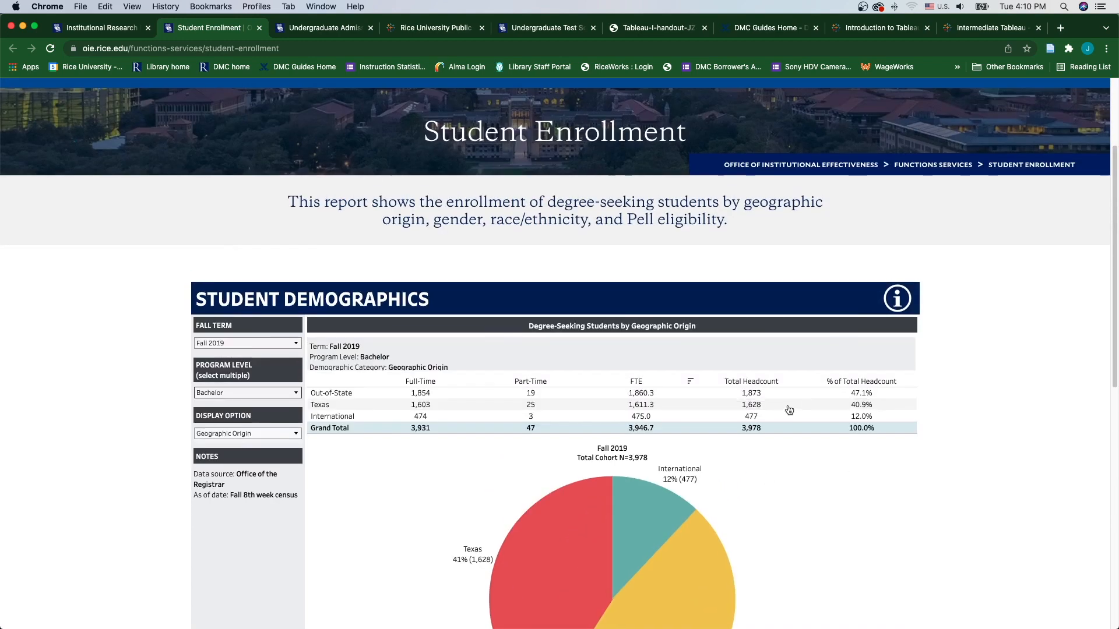
scroll(781, 406, up, 4)
click(103, 29)
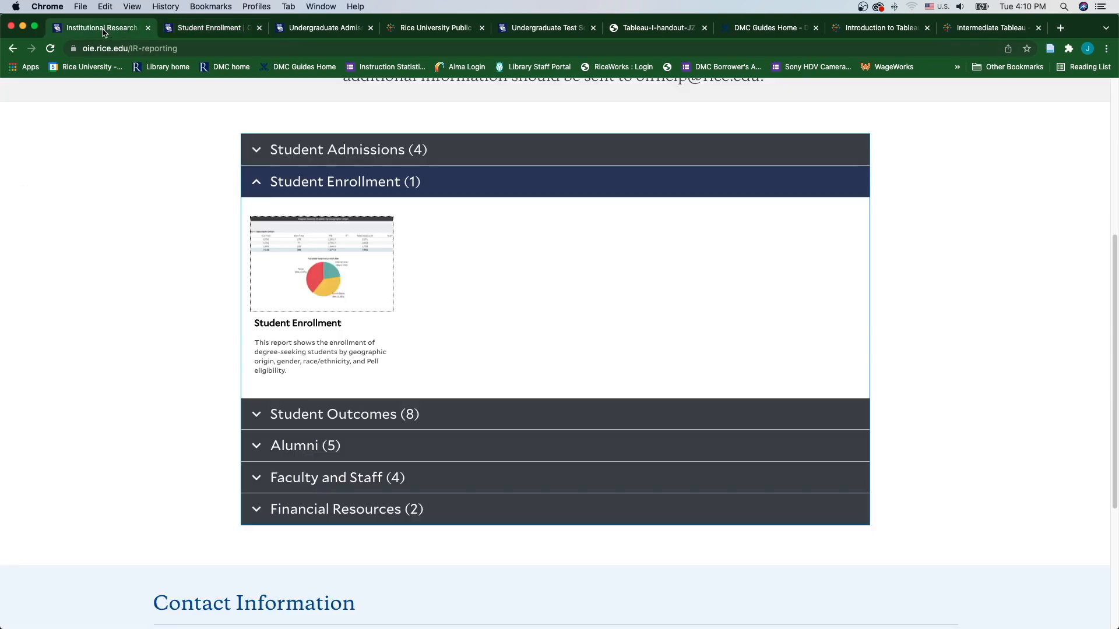
scroll(710, 466, down, 2)
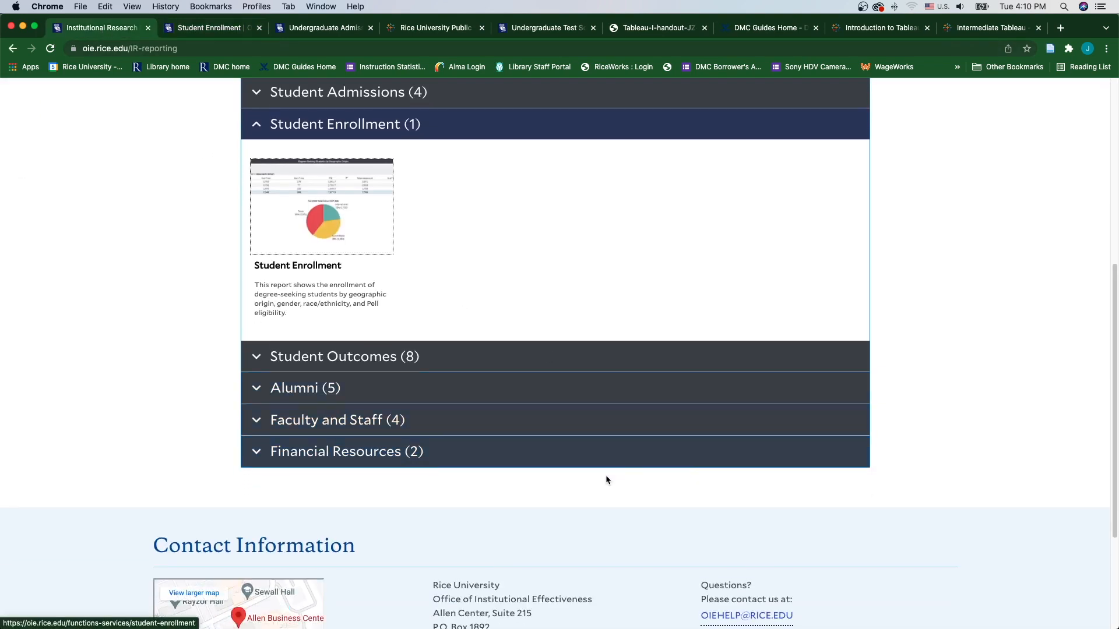
click(305, 388)
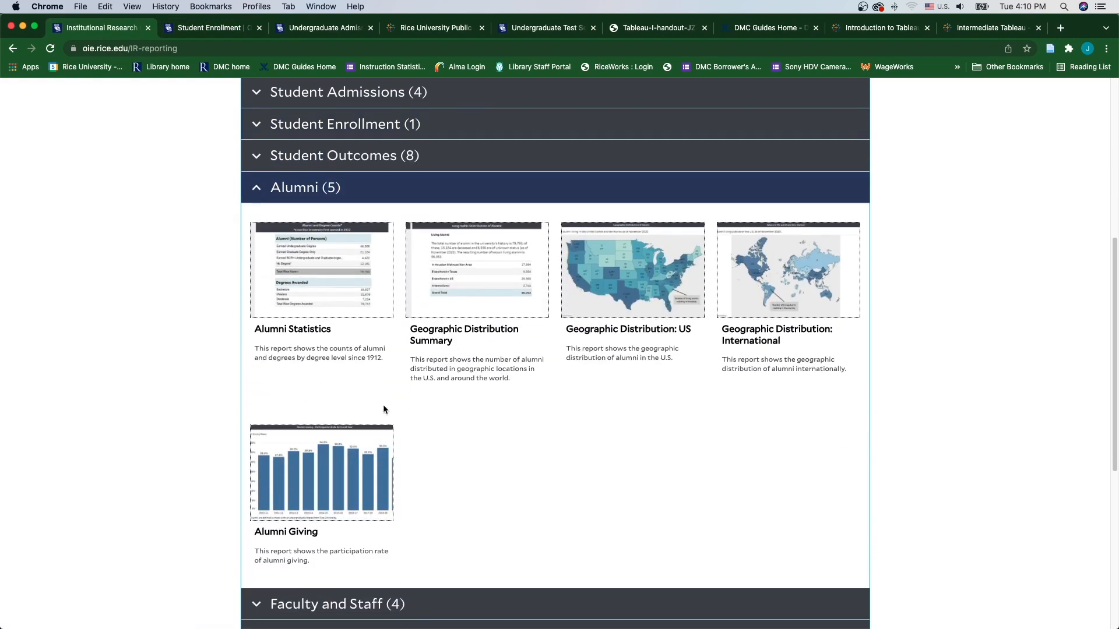
click(669, 294)
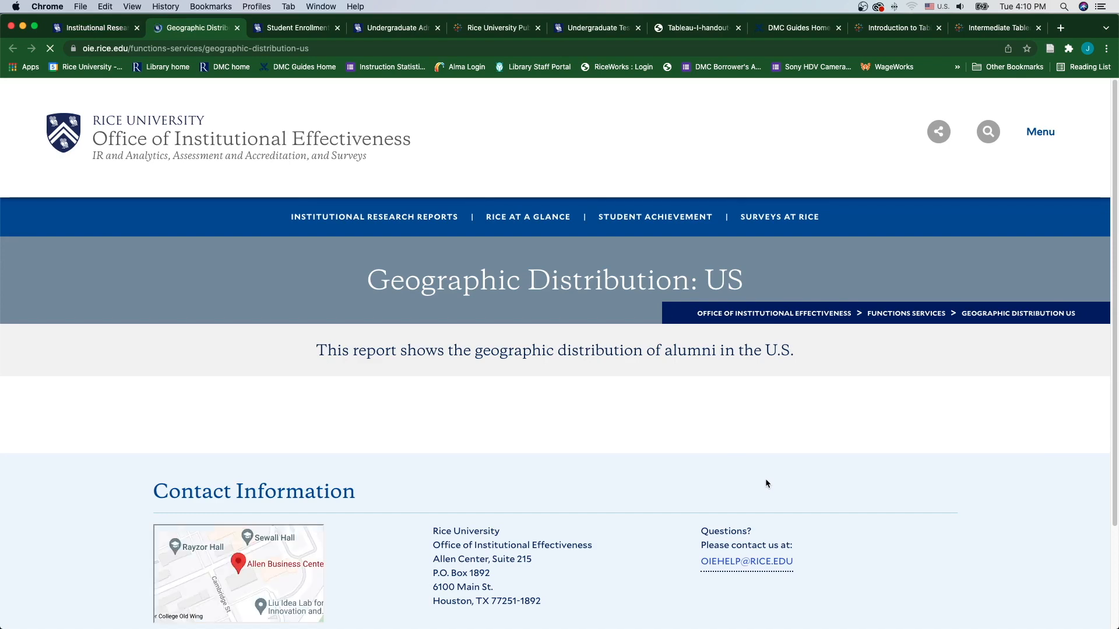
scroll(767, 475, down, 3)
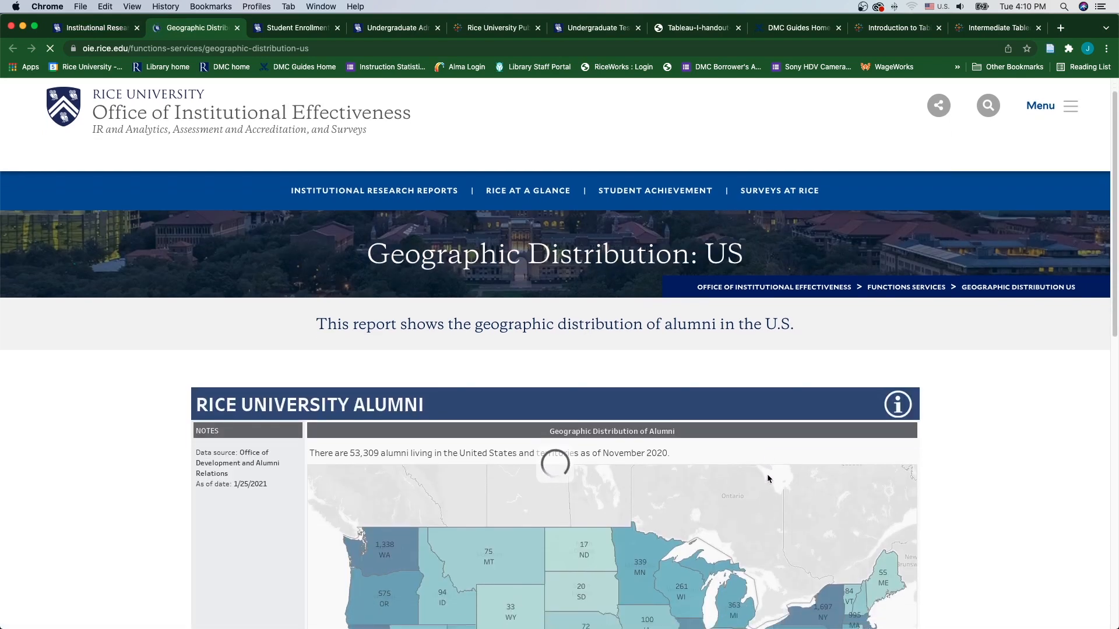
scroll(769, 474, down, 2)
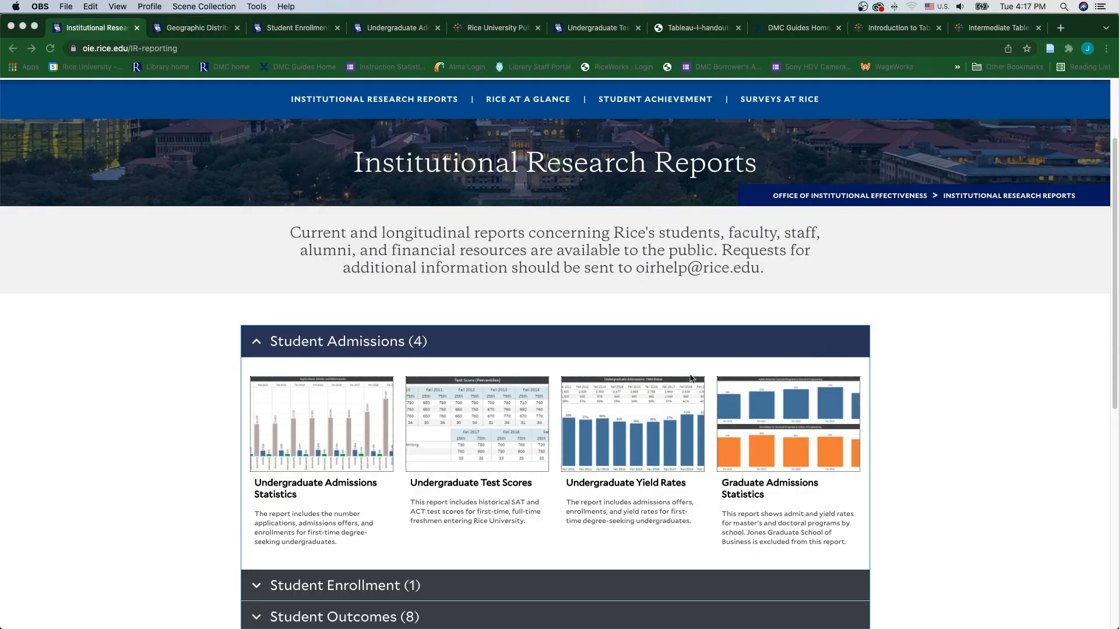
Step: Look over the Student Admissions reports and expand the Student Enrollment section of the Institutional Research Reports
scroll(352, 461, down, 1)
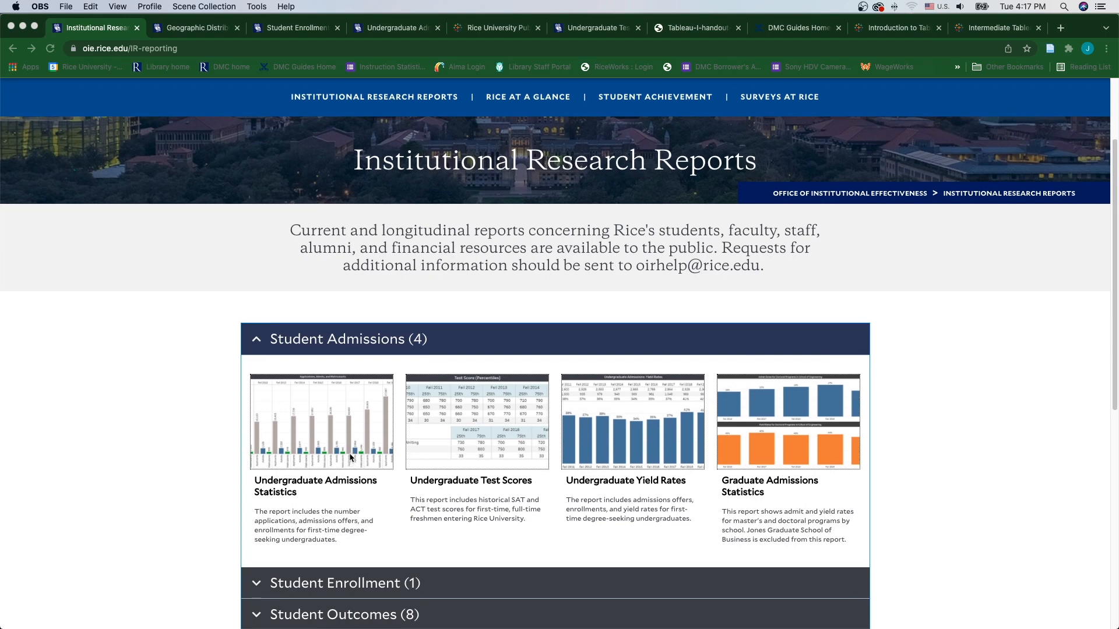
scroll(346, 454, down, 2)
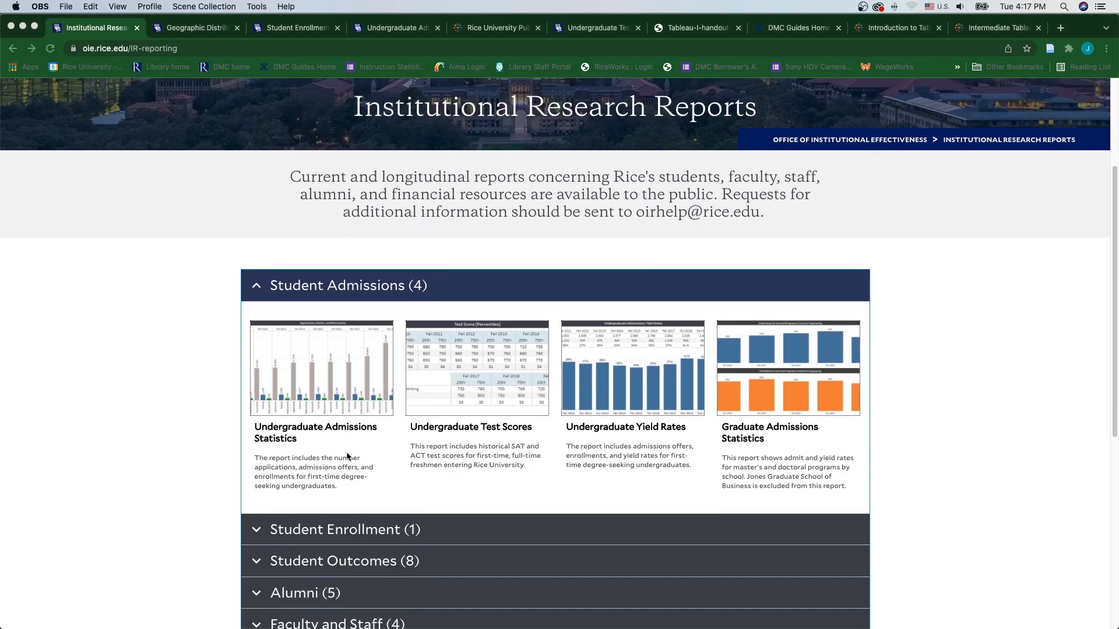
scroll(348, 455, down, 1)
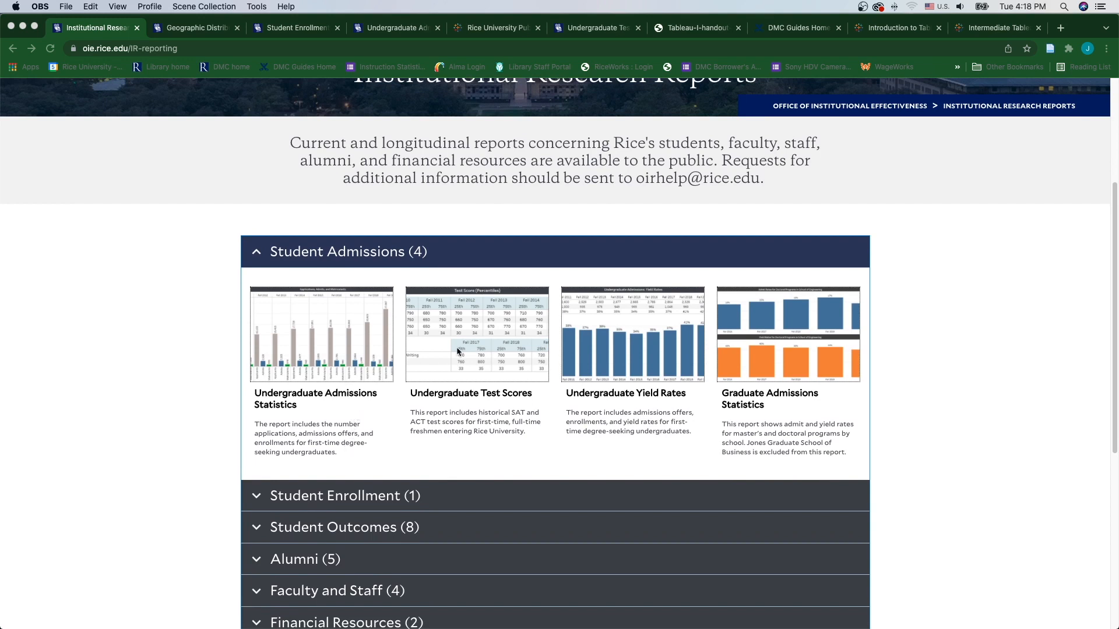
scroll(384, 469, down, 3)
click(336, 426)
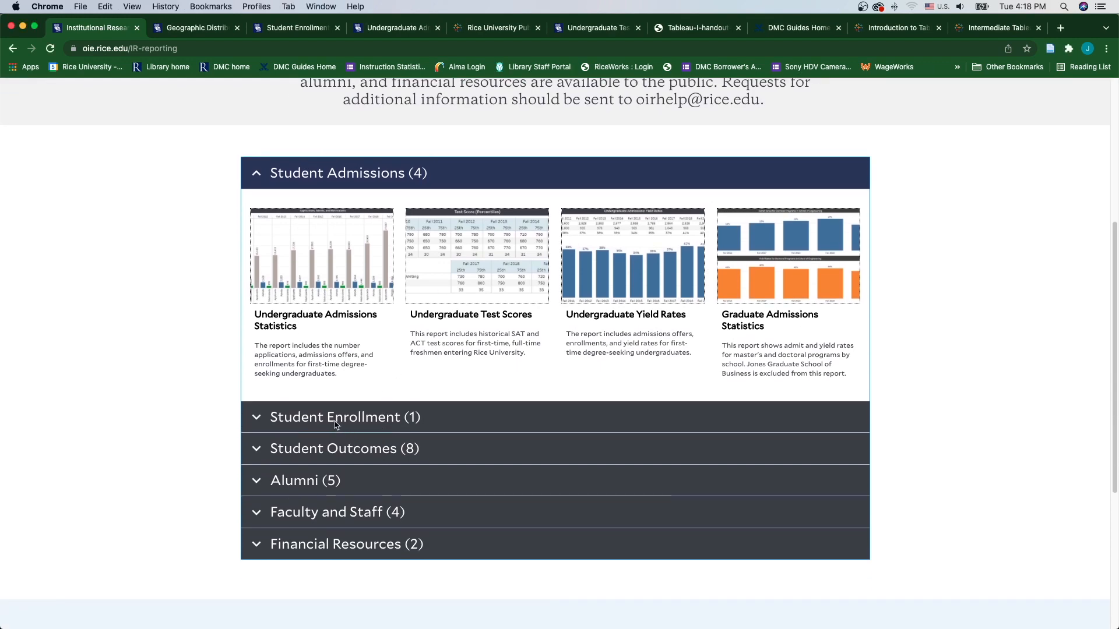
click(335, 425)
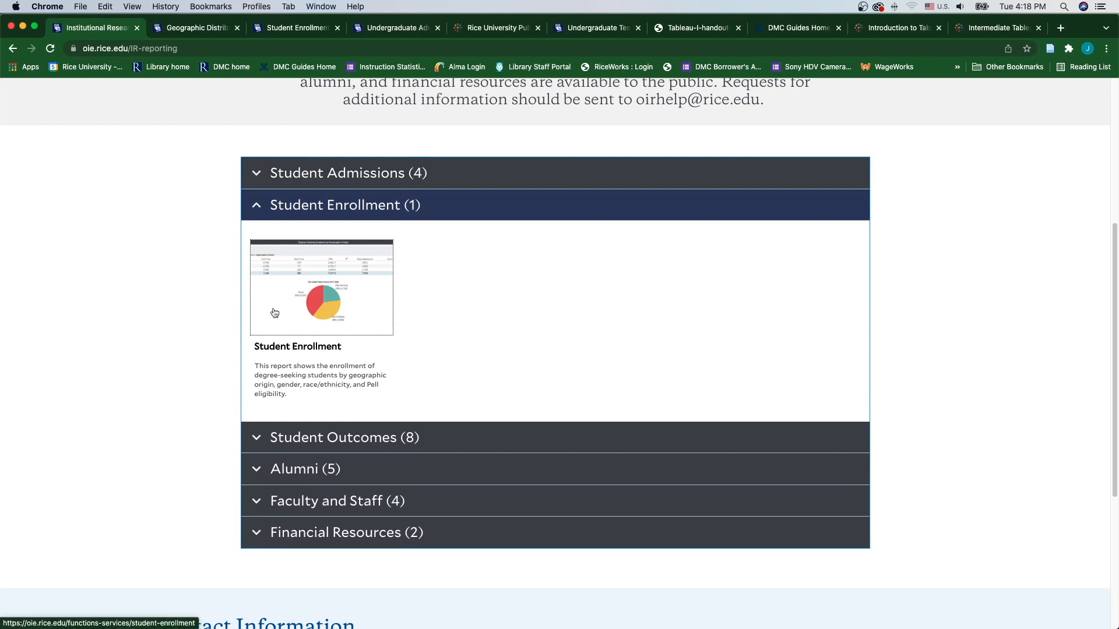
scroll(361, 391, down, 3)
click(289, 390)
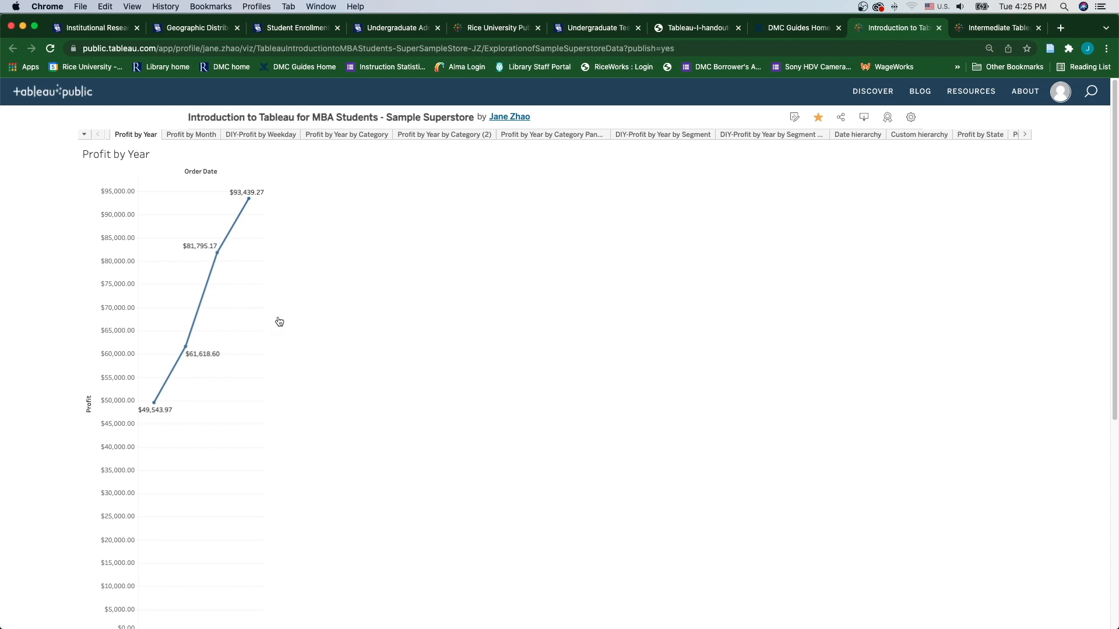
Step: Show the Profit by Month sheet of the Introduction to Tableau for MBA Students workbook
click(198, 135)
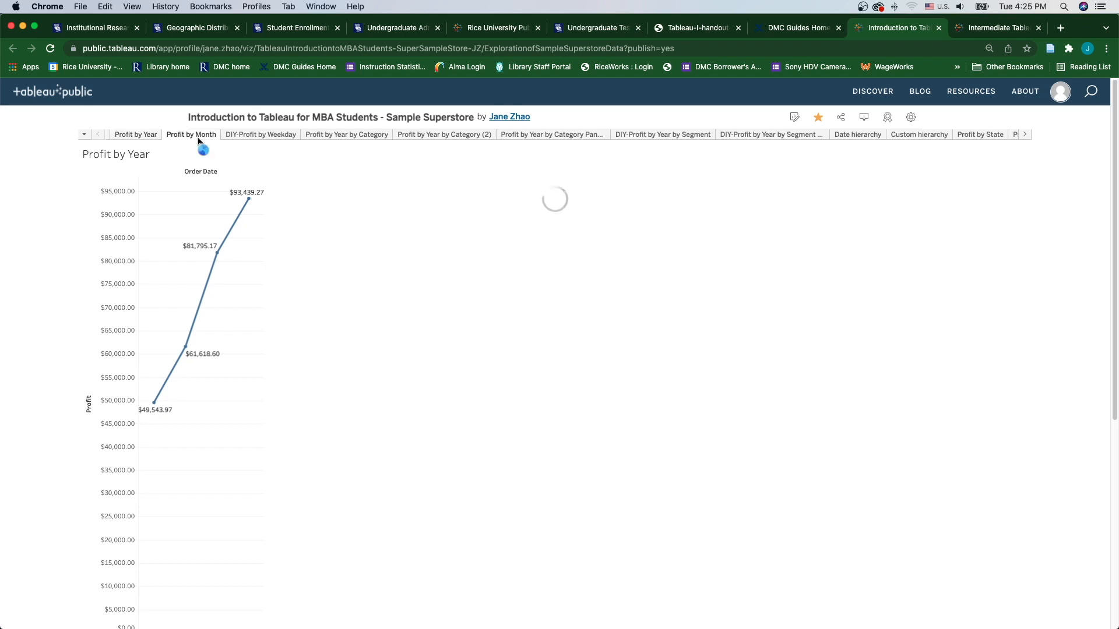
Step: View the Profit by Year by Category, DIY-Profit by Year by Segment, Date hierarchy and Custom hierarchy sheets of the workbook
click(365, 137)
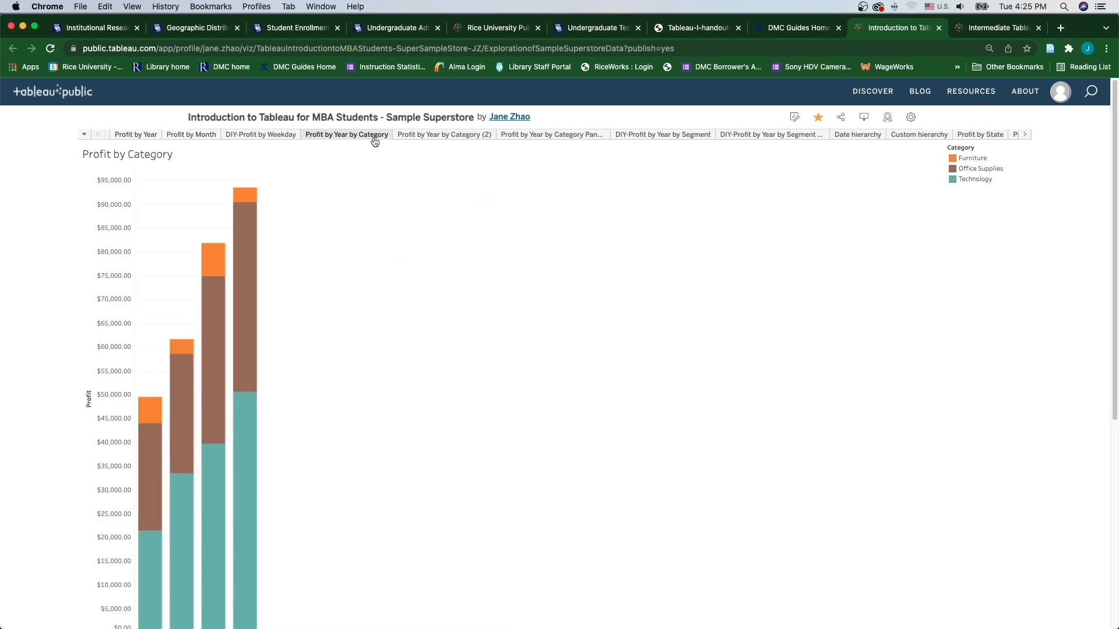
click(641, 139)
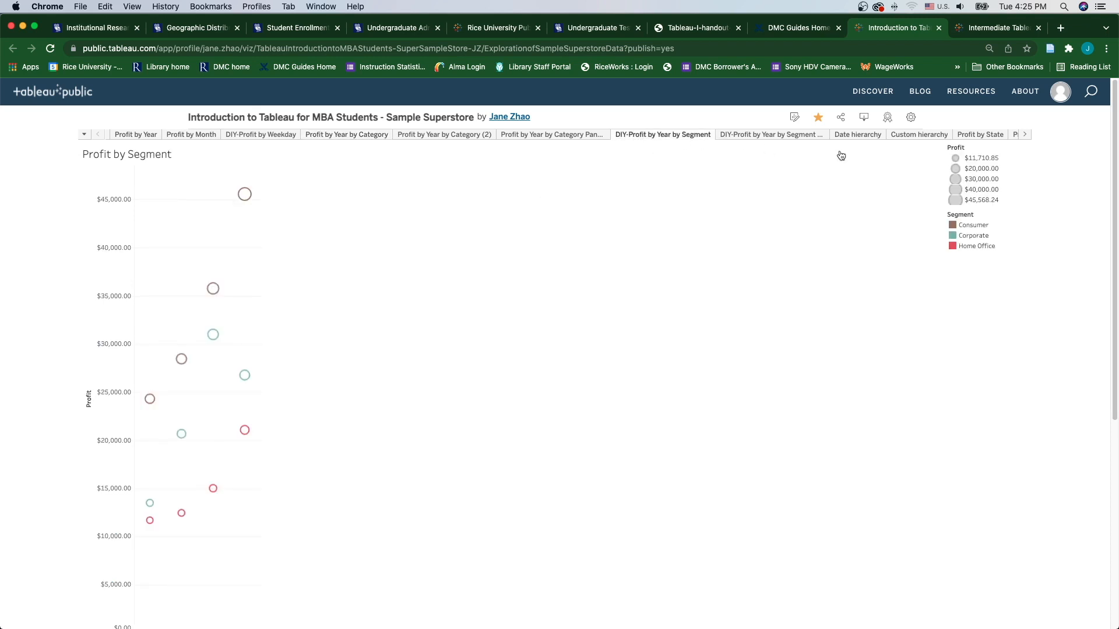
click(853, 136)
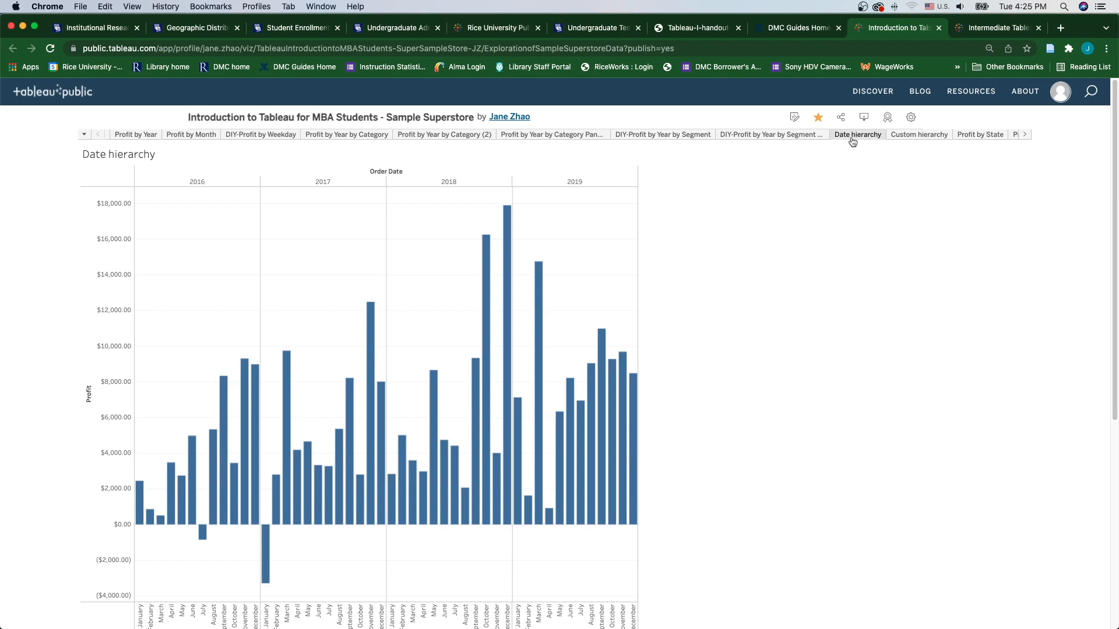
click(918, 137)
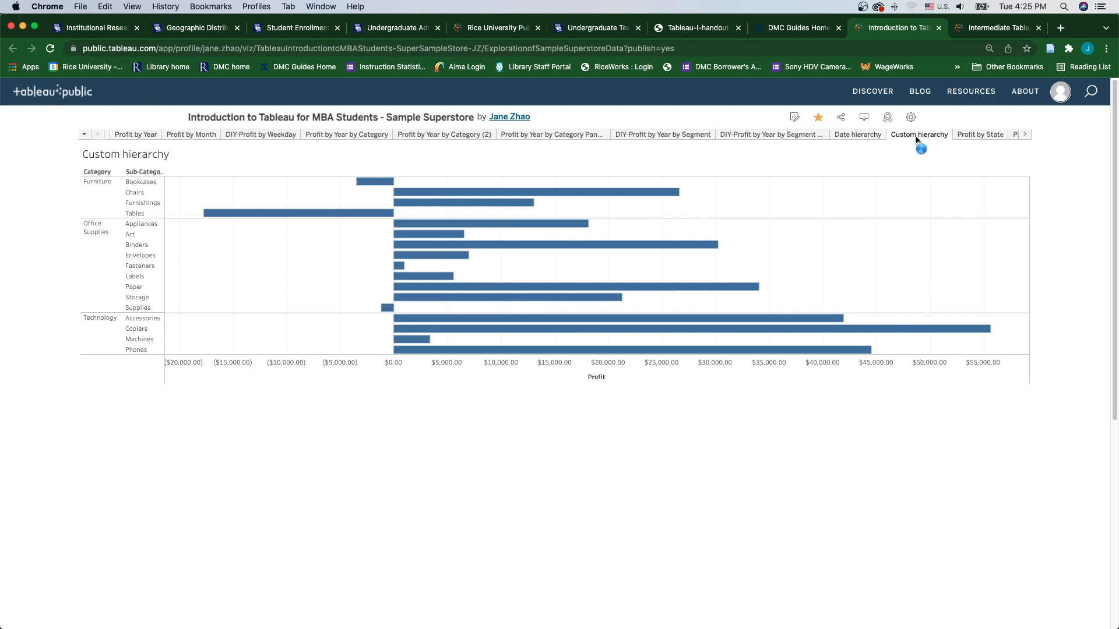
Step: View the Profit by State Bar Chart sheet, the Profit Analysis dashboard and the Exploration of Sample Superstore Data story
click(1024, 134)
click(802, 136)
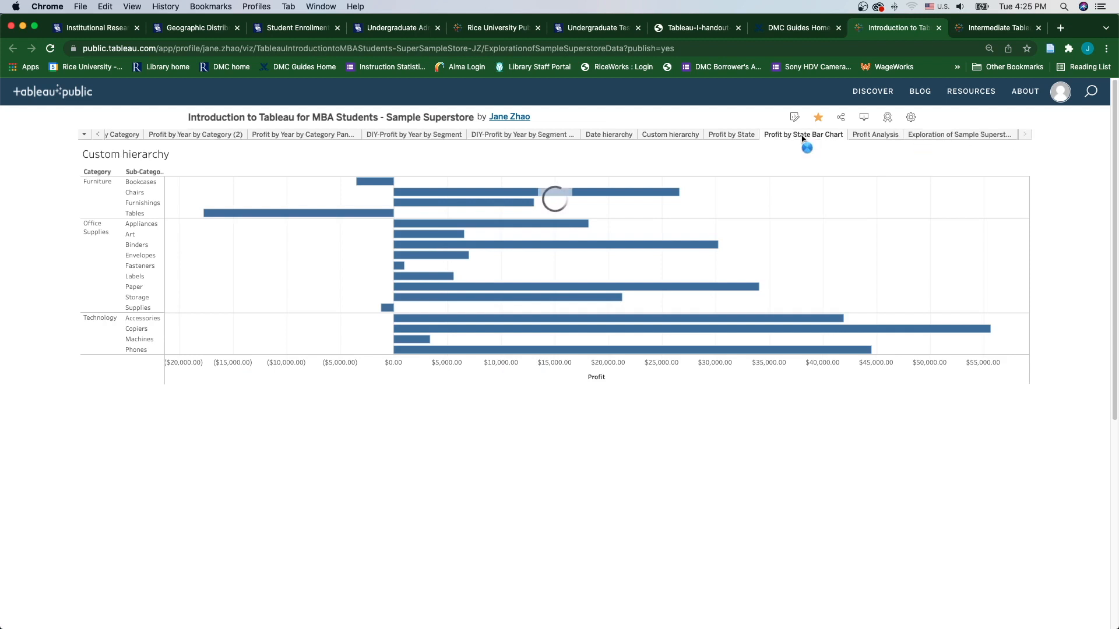
click(874, 135)
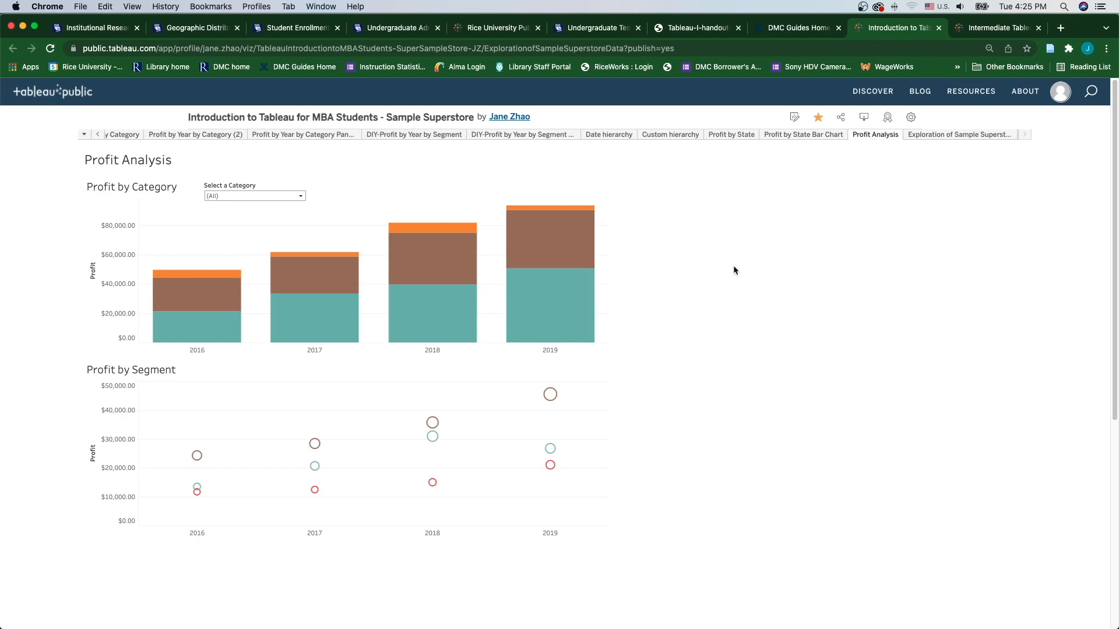
click(948, 137)
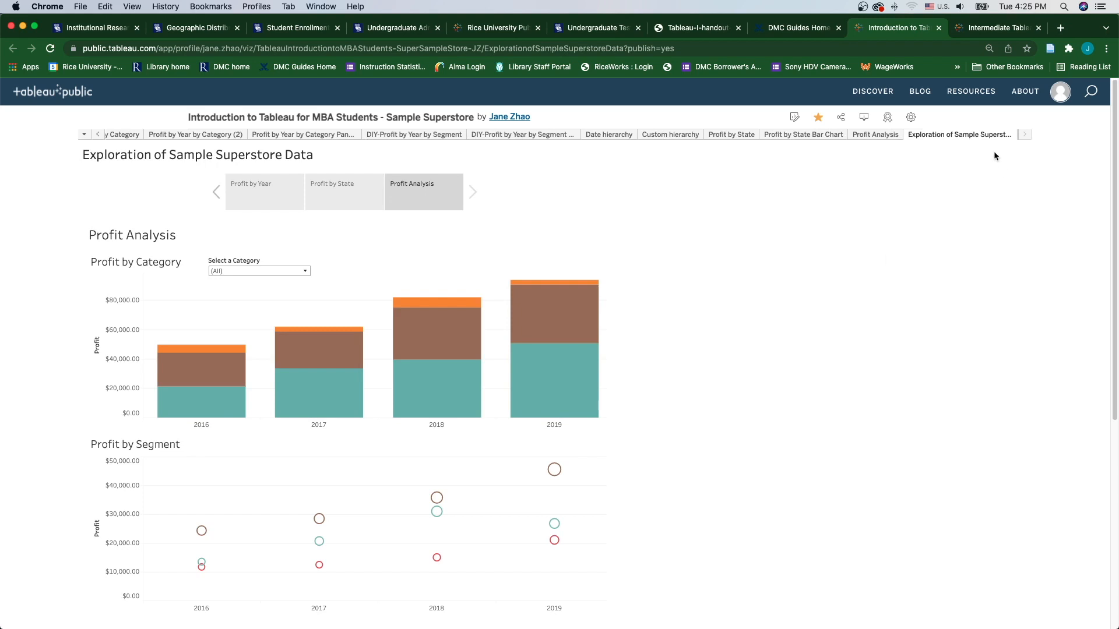
Step: Switch to the Intermediate Tableau - Sample Superstore workbook and examine its Executive Overview dashboard
click(997, 28)
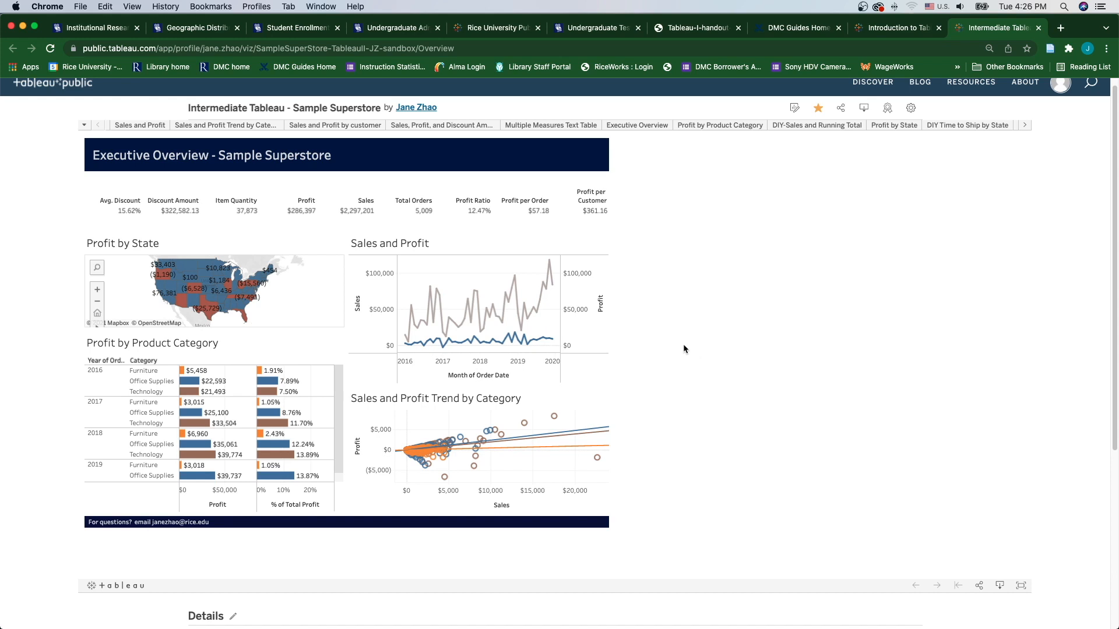
mouse_move(517, 330)
mouse_move(261, 422)
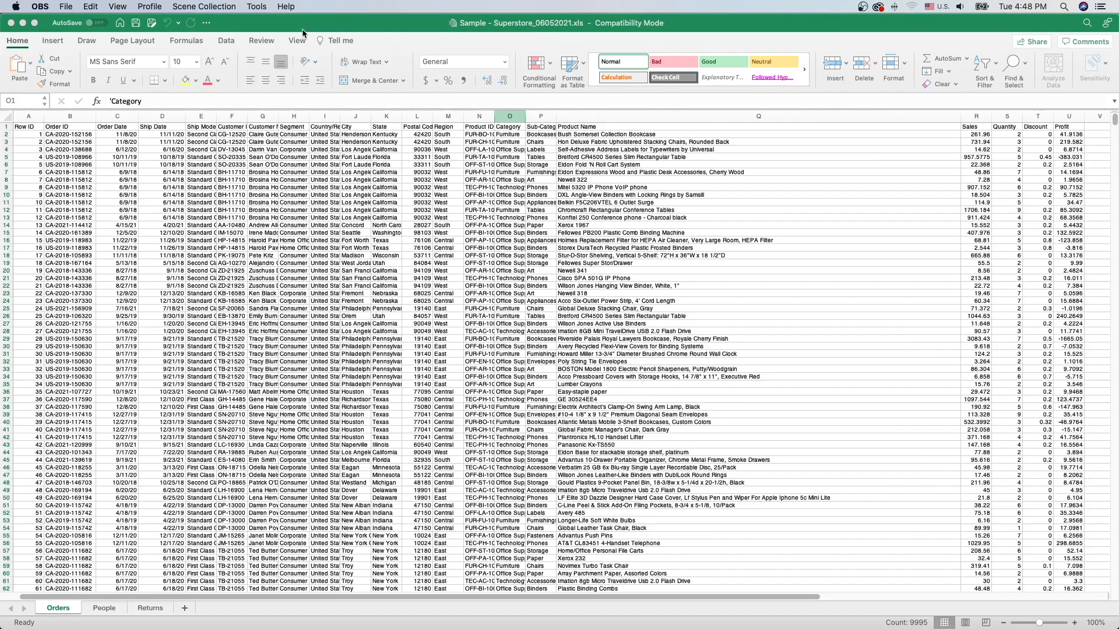
Step: Switch to Sample - Superstore_06052021.xls in Excel and inspect the Orders sheet's header row and its Order Date, Segment and State columns
click(332, 25)
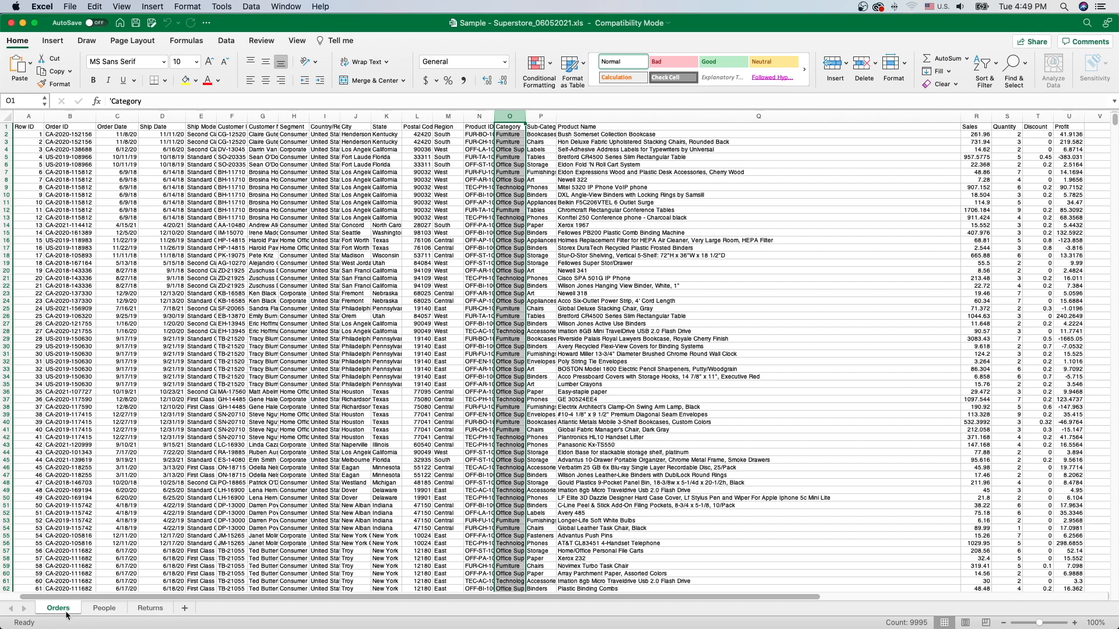
click(5, 127)
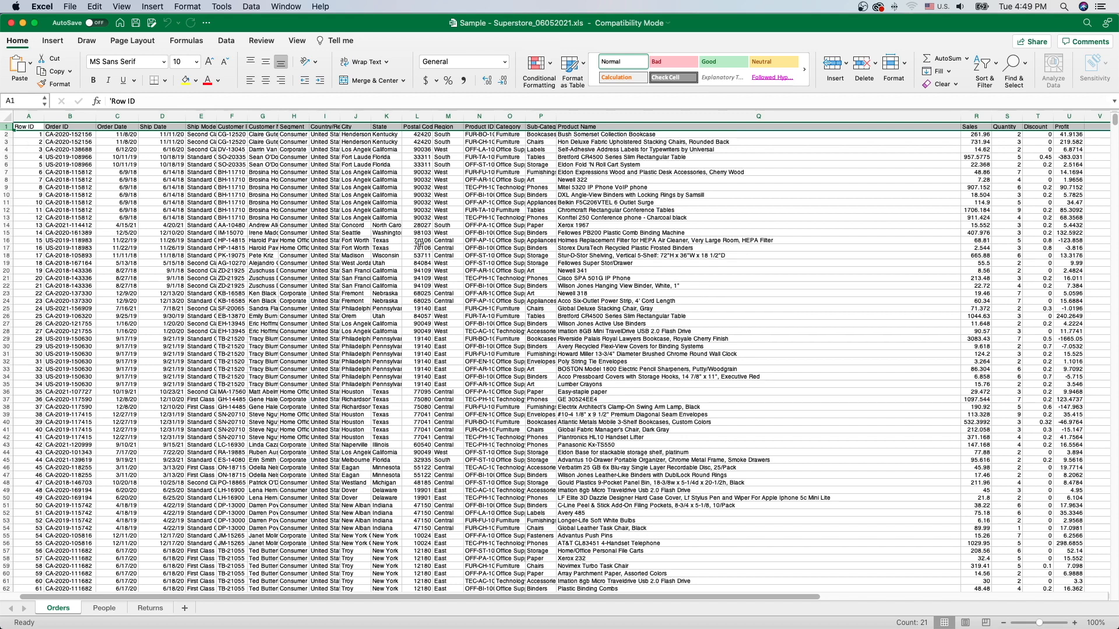
click(131, 114)
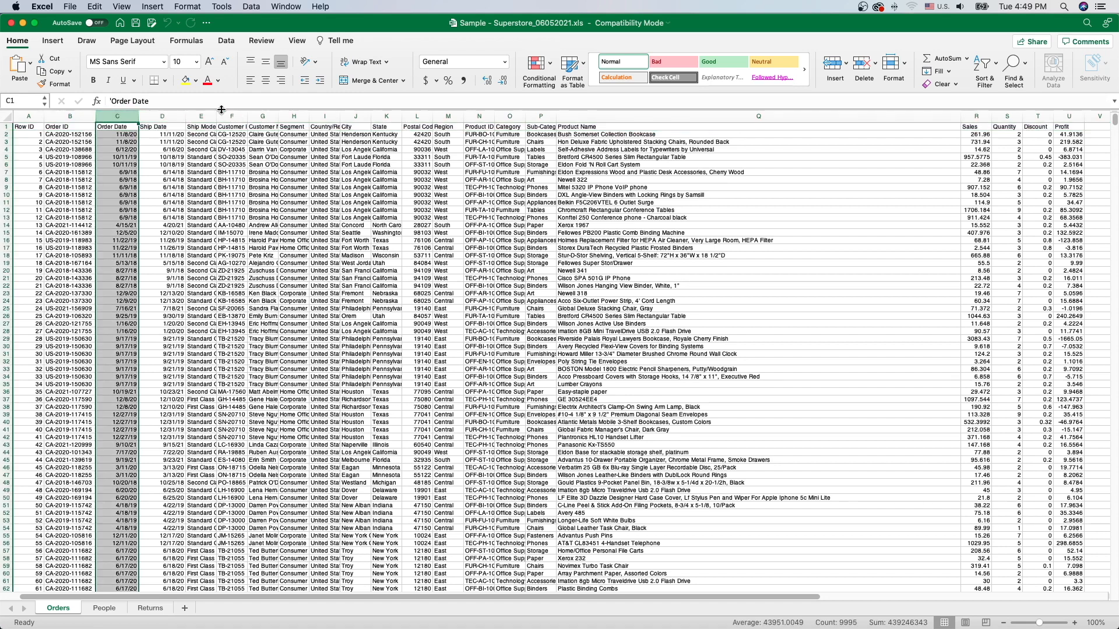
click(296, 115)
click(390, 113)
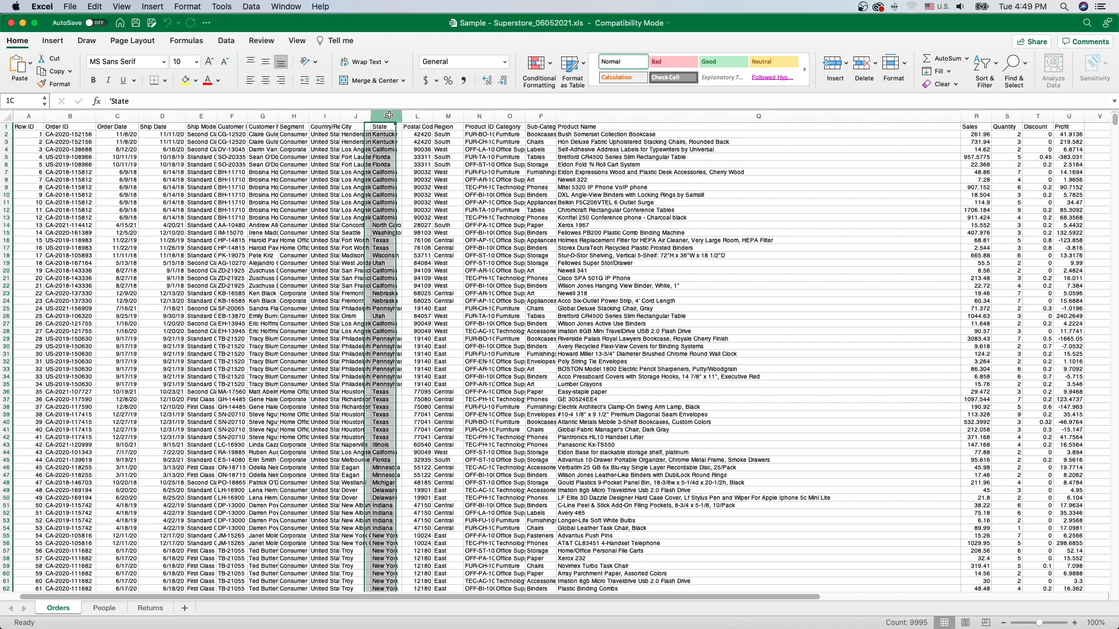
Step: Inspect the Category, Sub-Category, Sales, Profit and Row ID columns of the Orders sheet
click(516, 114)
click(542, 116)
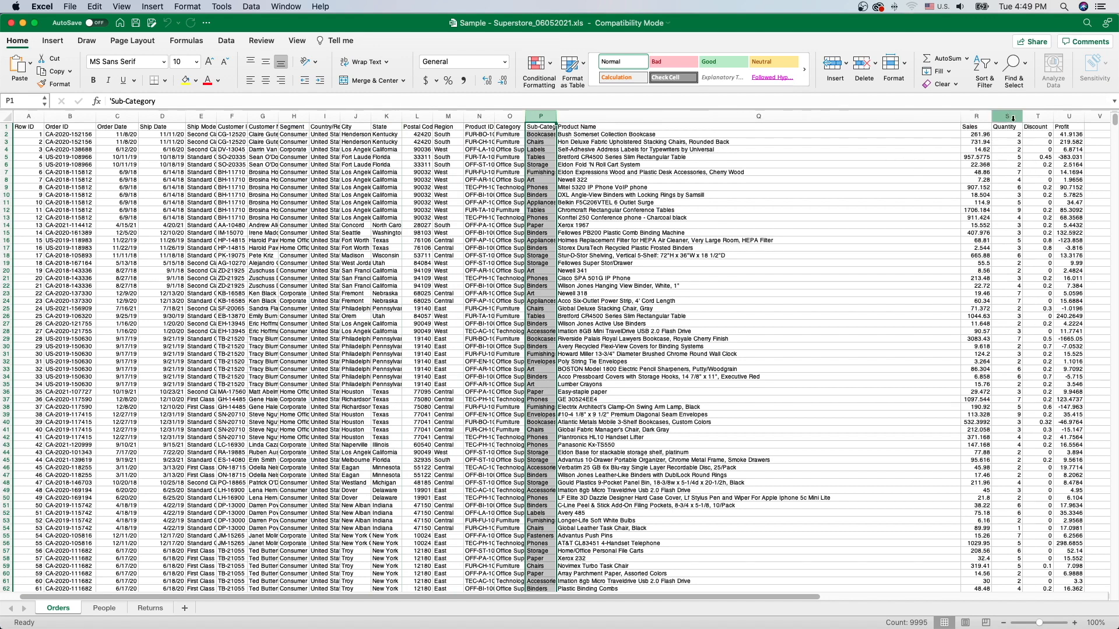
click(972, 114)
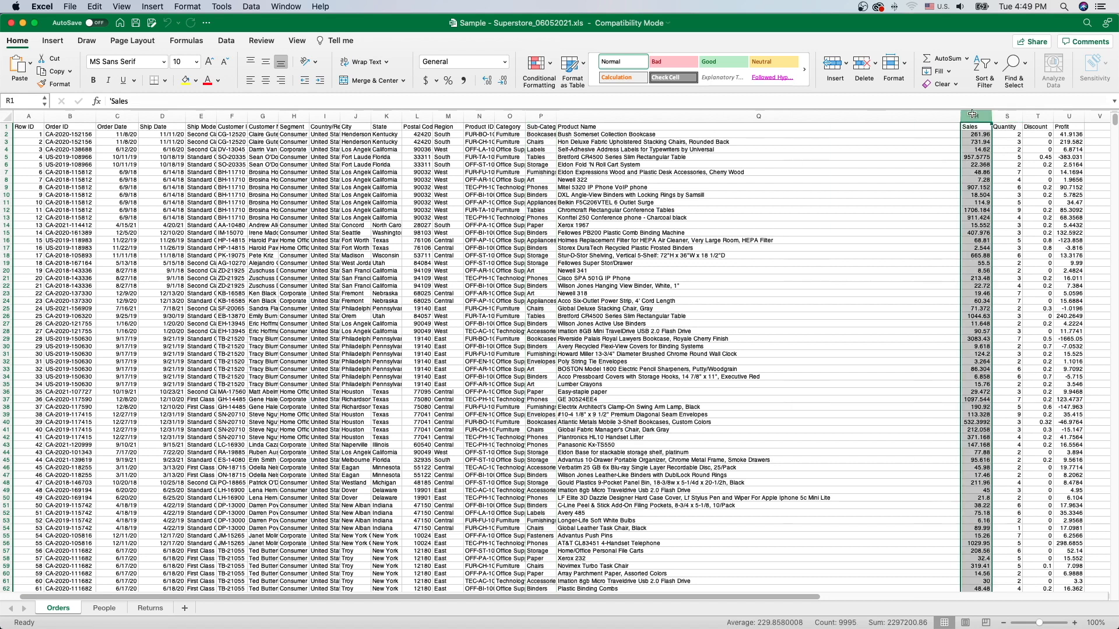
click(1066, 114)
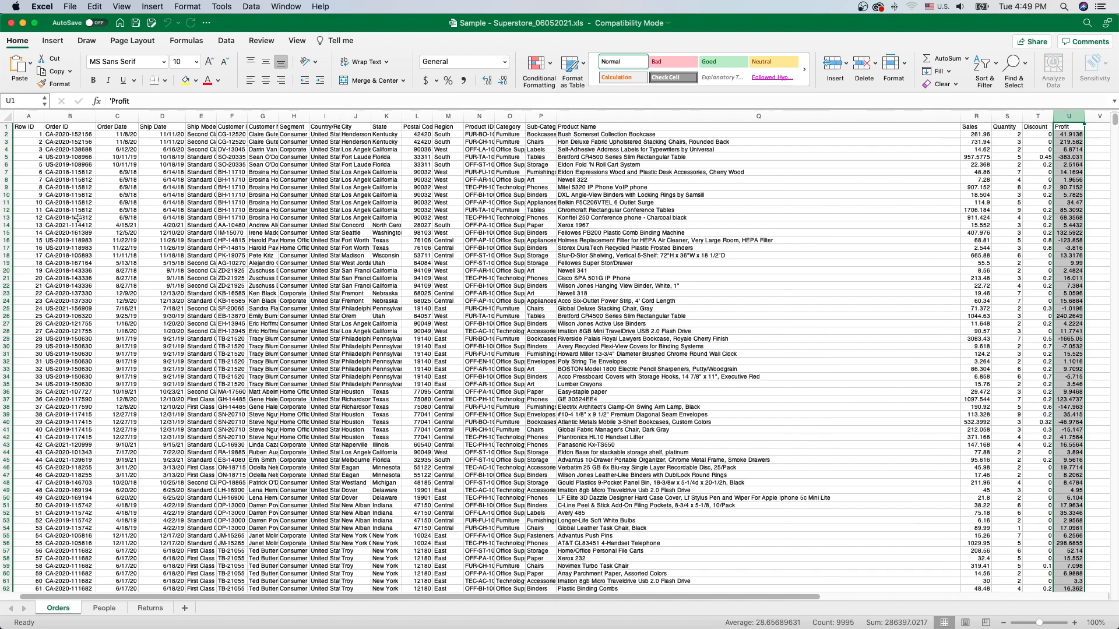
click(34, 114)
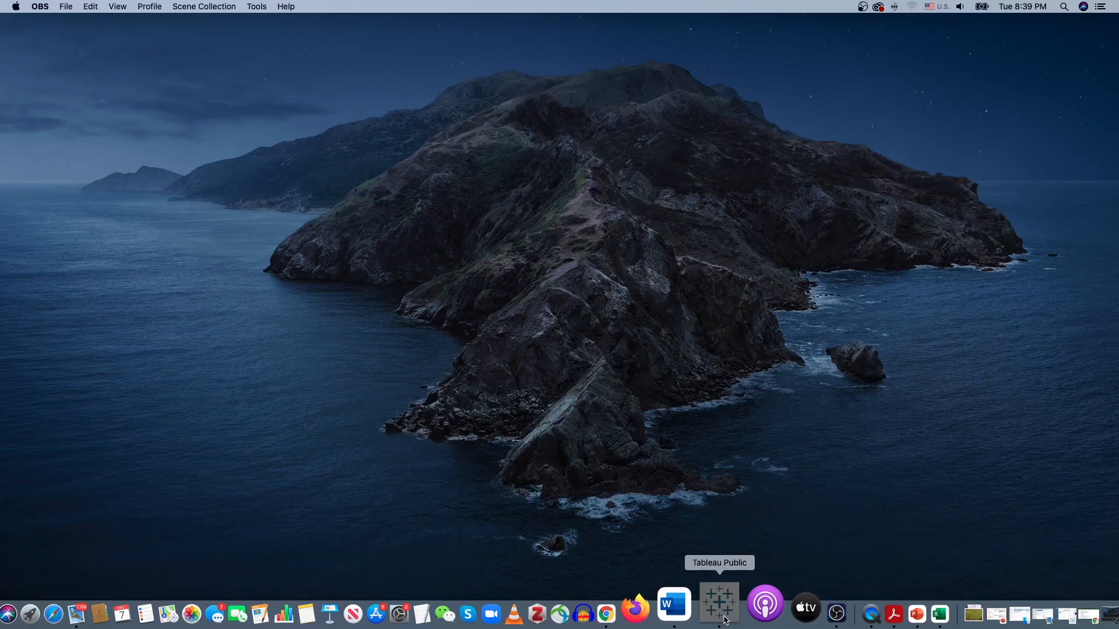
Step: Launch Tableau Public and connect to the Microsoft Excel file Sample - Superstore_06052021.xls
click(735, 615)
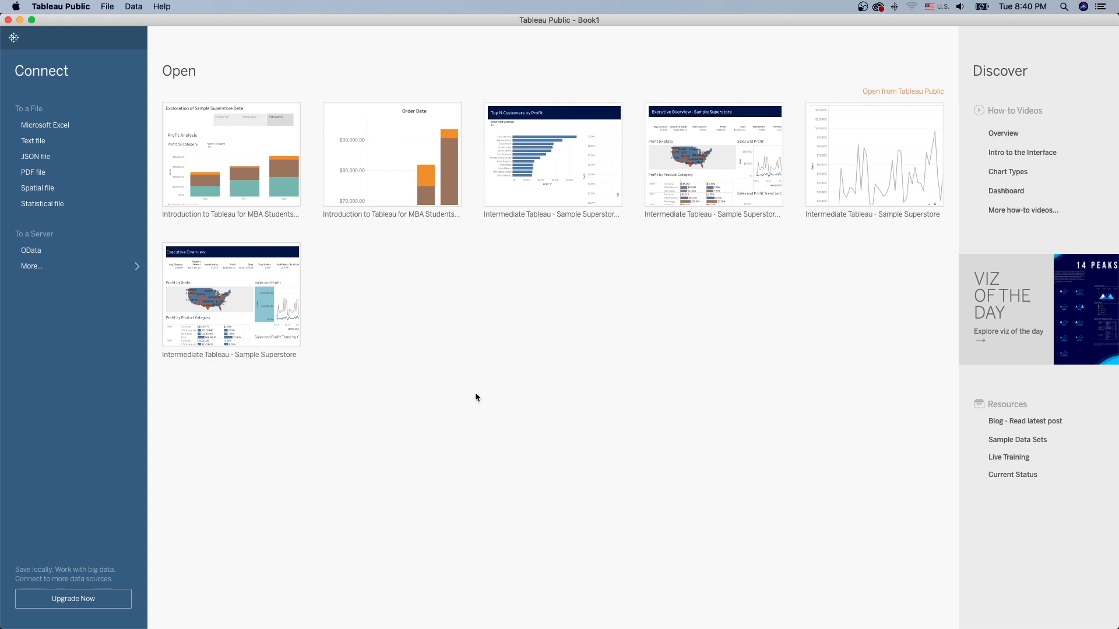
click(77, 127)
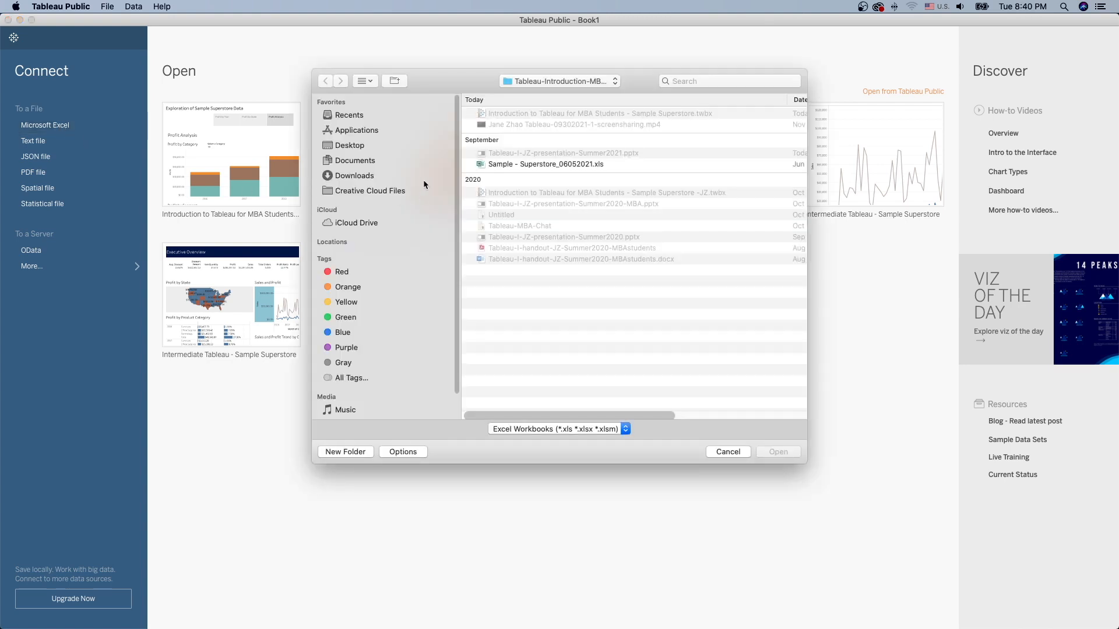
click(550, 165)
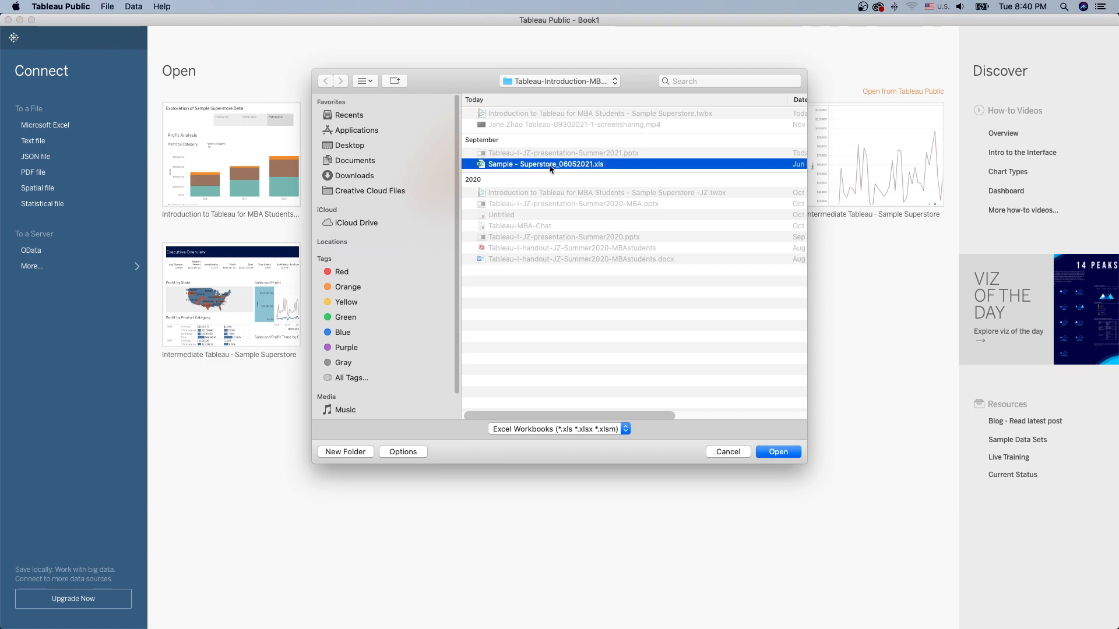
click(779, 452)
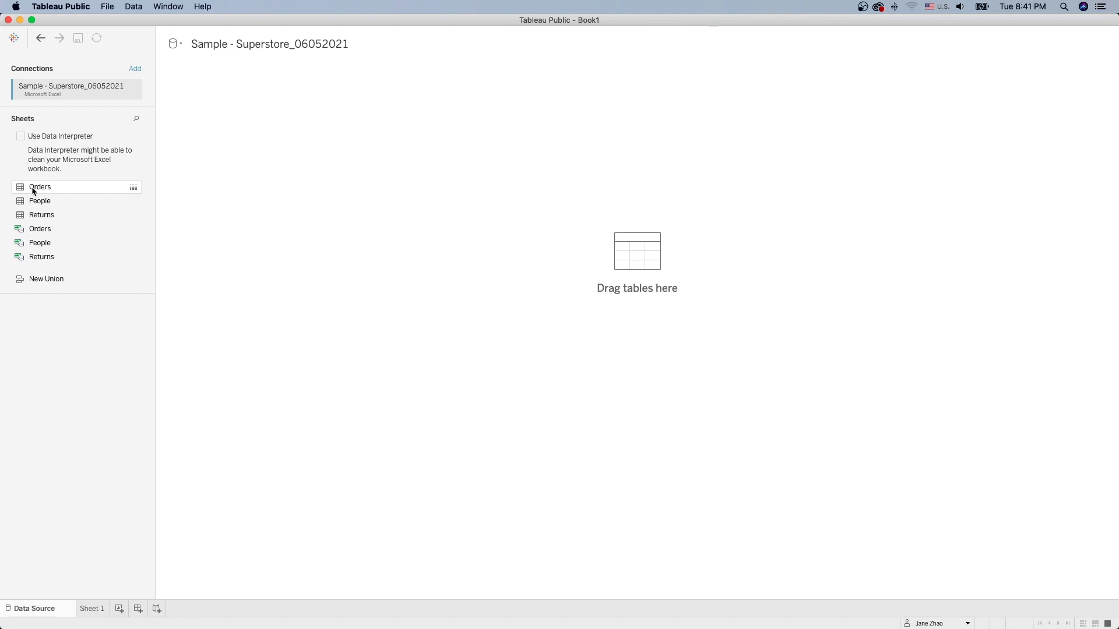
Step: Add the Orders table to the data source and collapse its table details to look across all columns of the data grid
drag(35, 188, 612, 226)
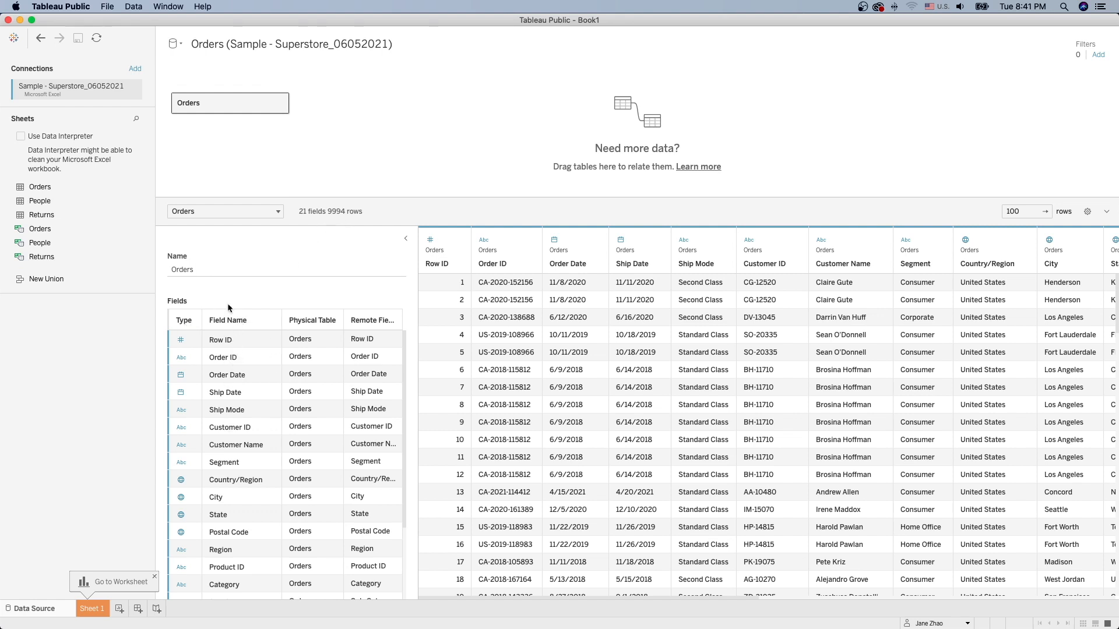
click(406, 240)
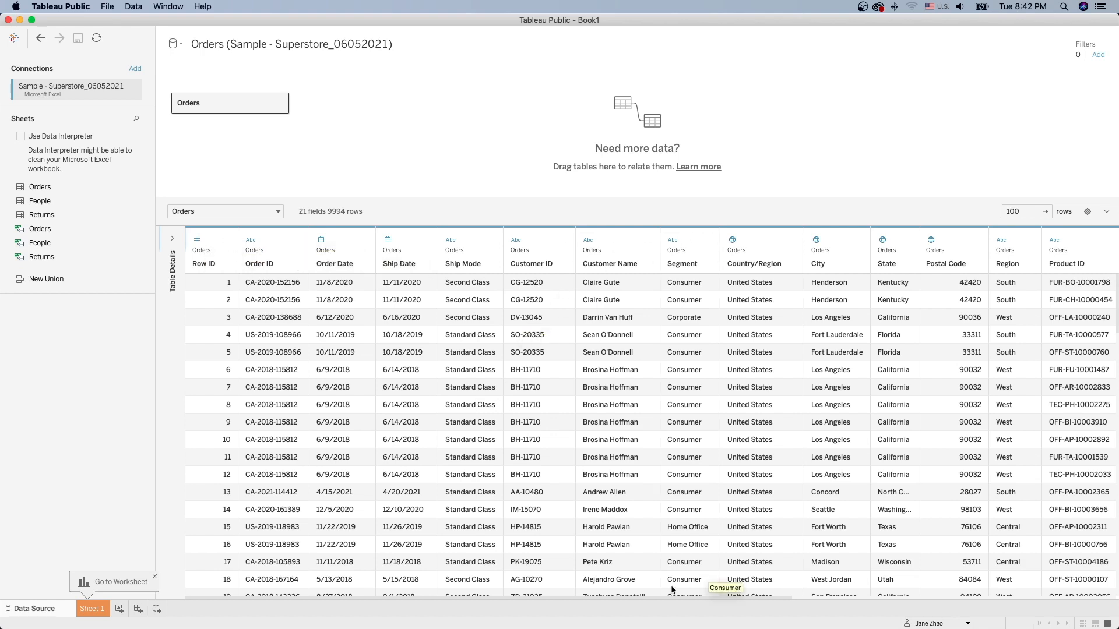
scroll(723, 594, right, 1)
scroll(725, 594, right, 10)
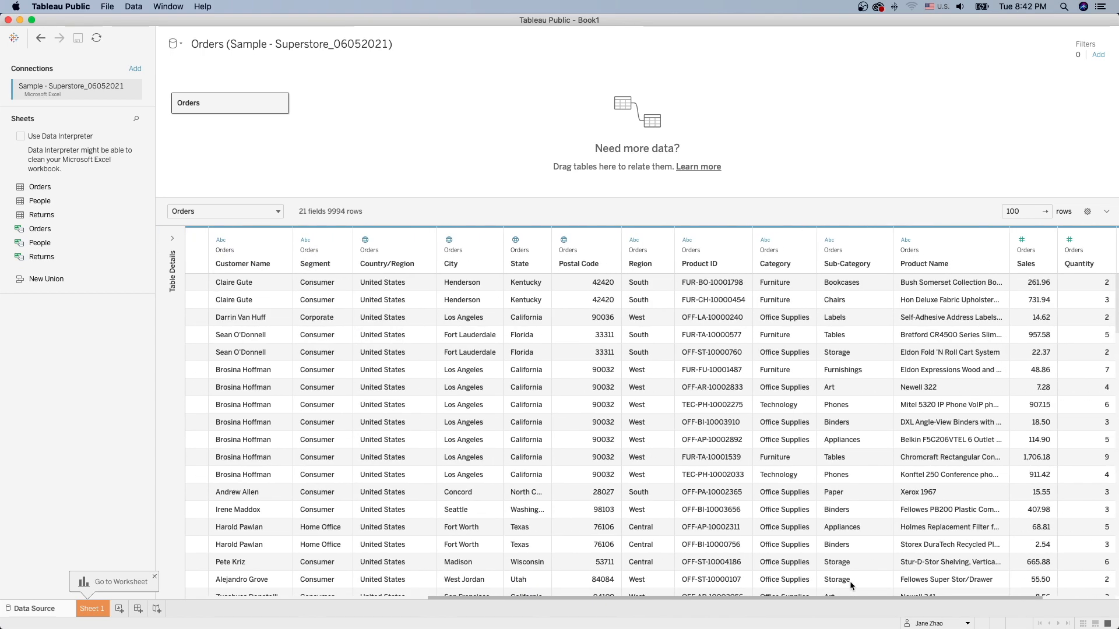
scroll(1010, 592, left, 10)
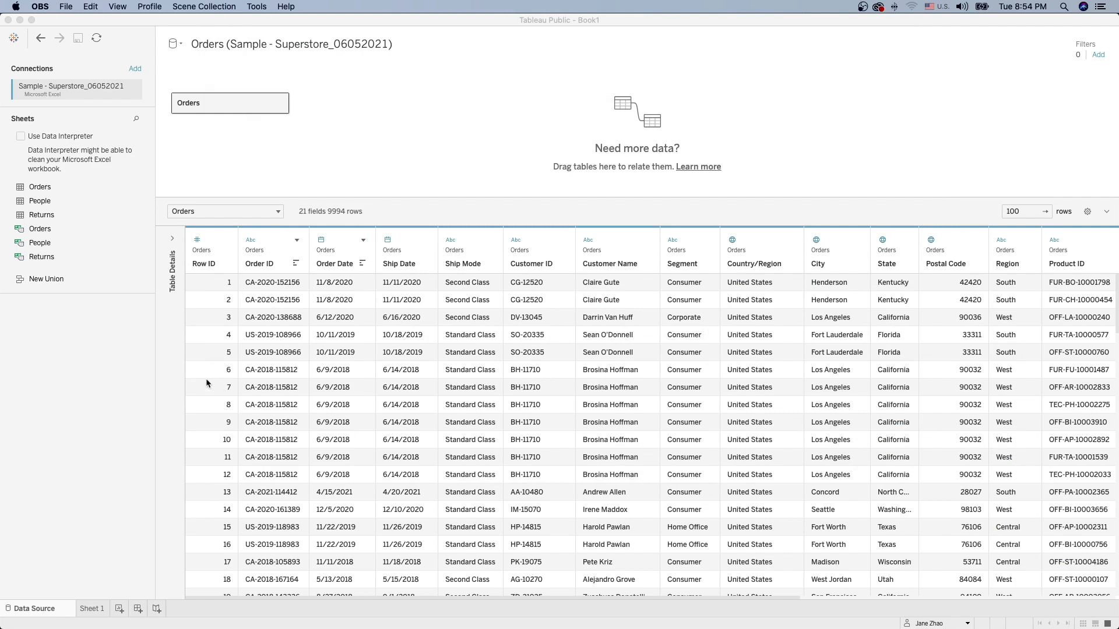
Step: Change the data type of the Row ID field to String
click(197, 241)
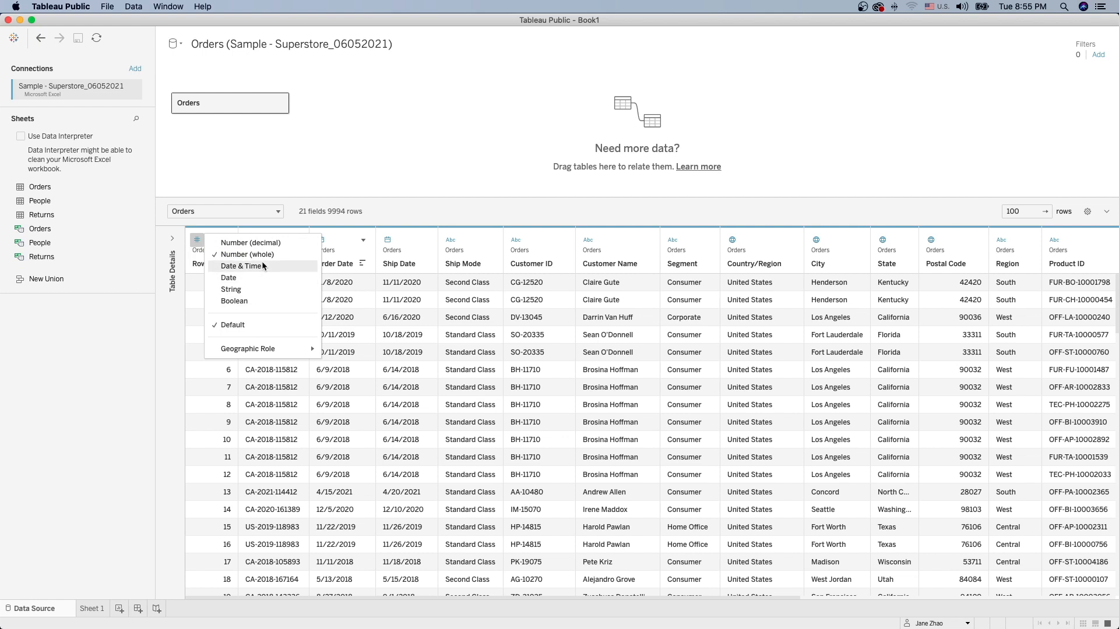
click(197, 269)
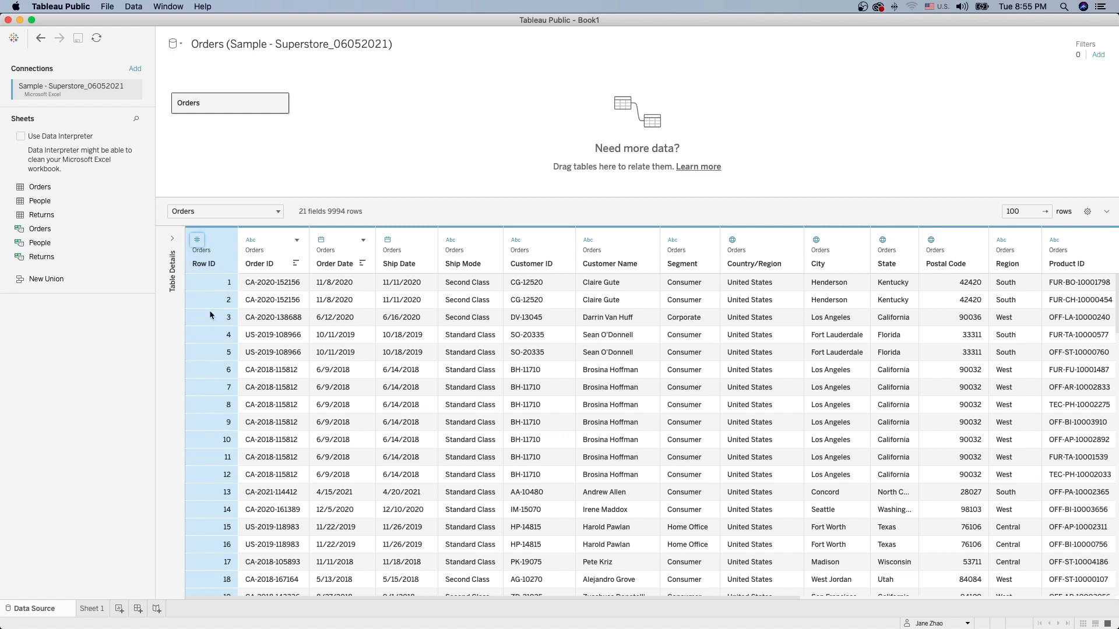
click(198, 242)
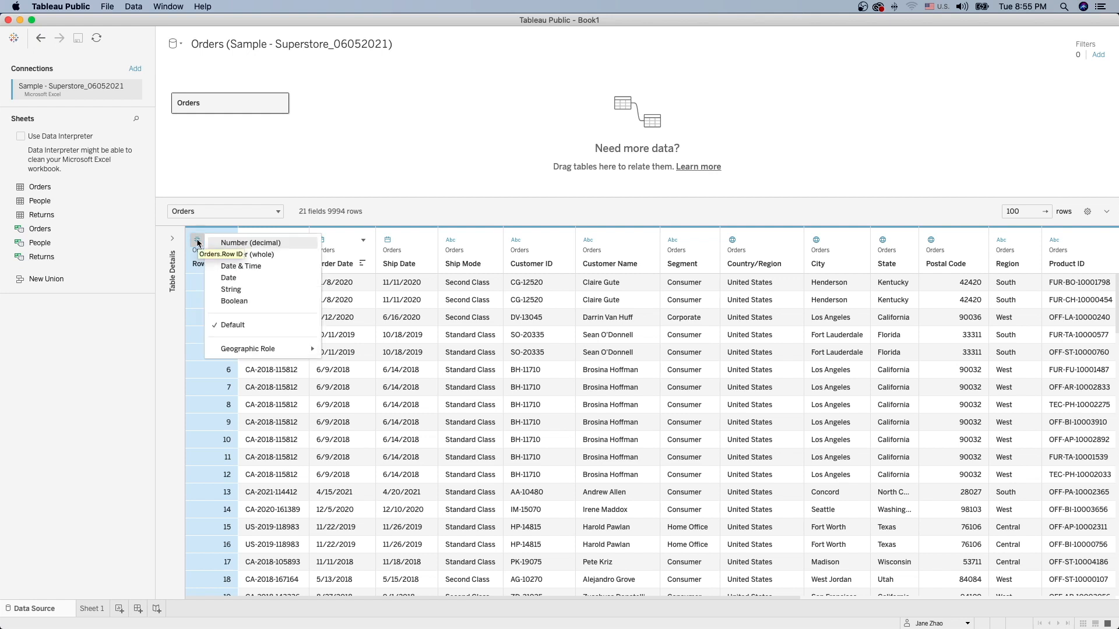
click(231, 290)
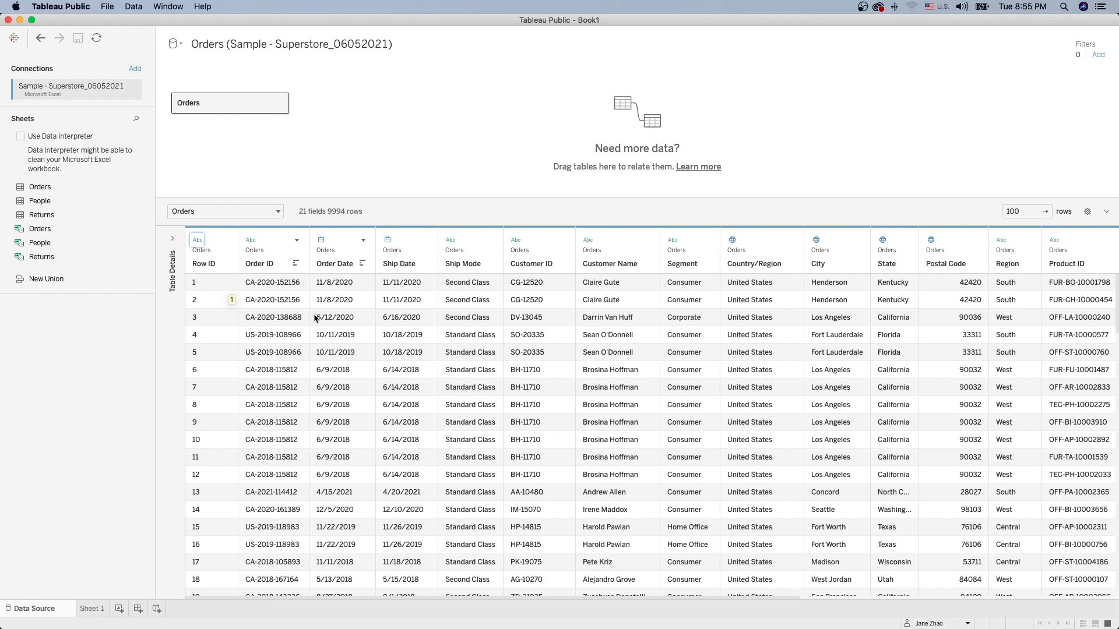
Step: Check the data types assigned to the Order ID, Order Date, Sales and Profit fields in the Orders data grid
click(251, 240)
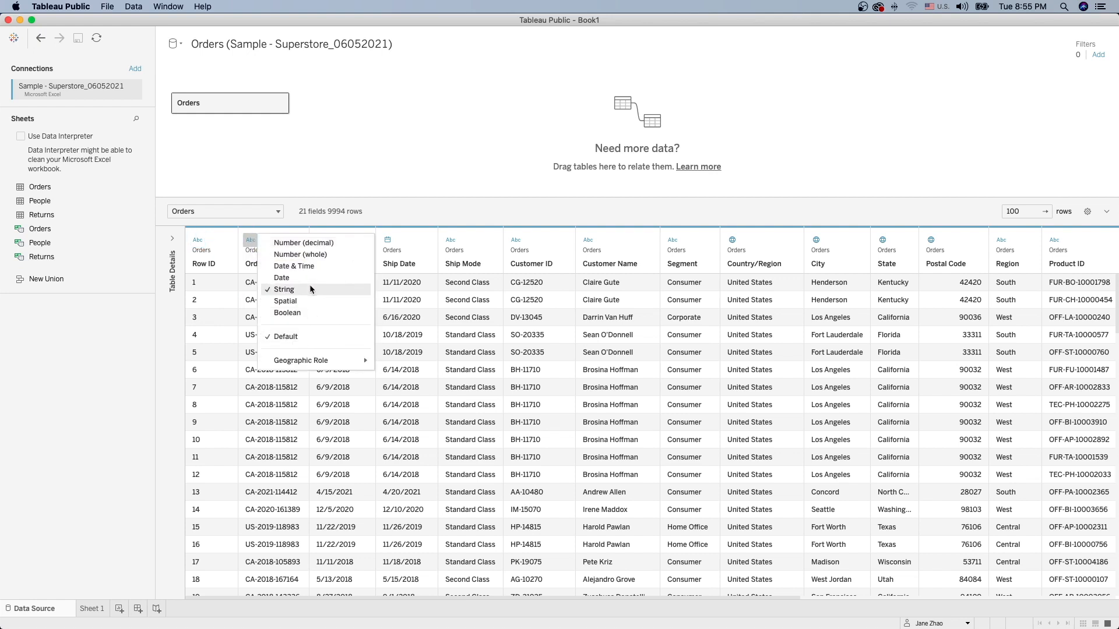
click(403, 201)
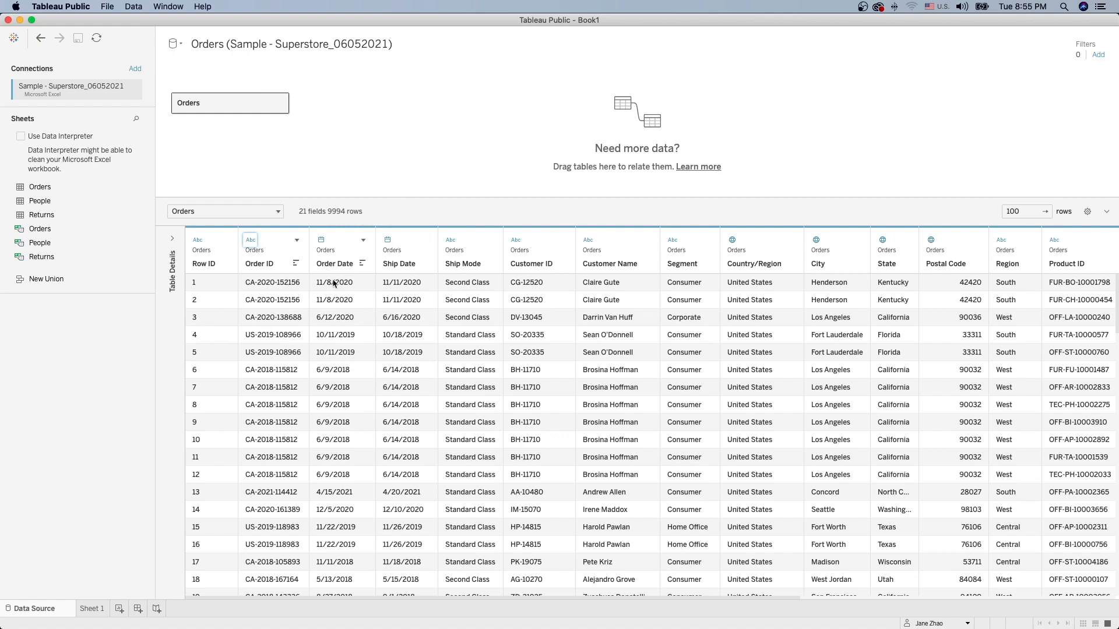
click(321, 243)
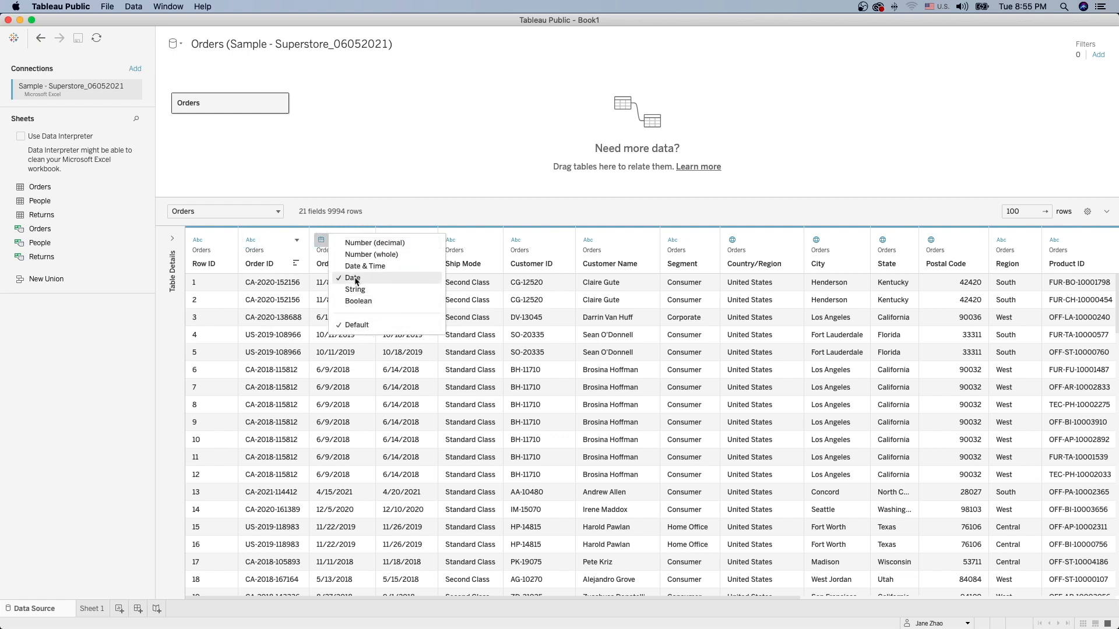
click(404, 207)
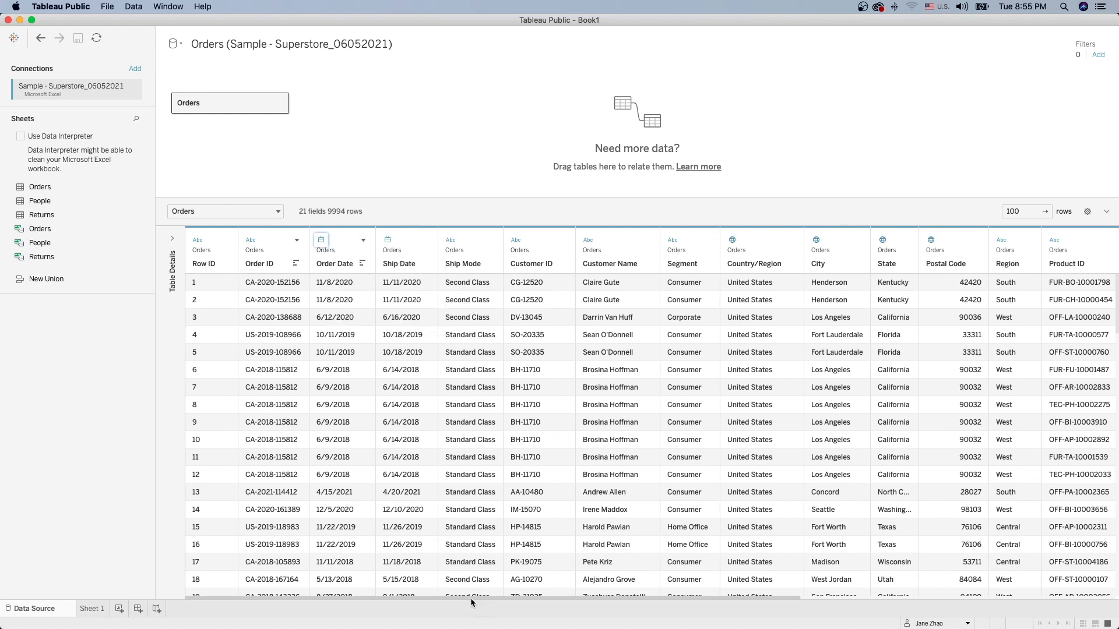
drag(471, 598, 803, 598)
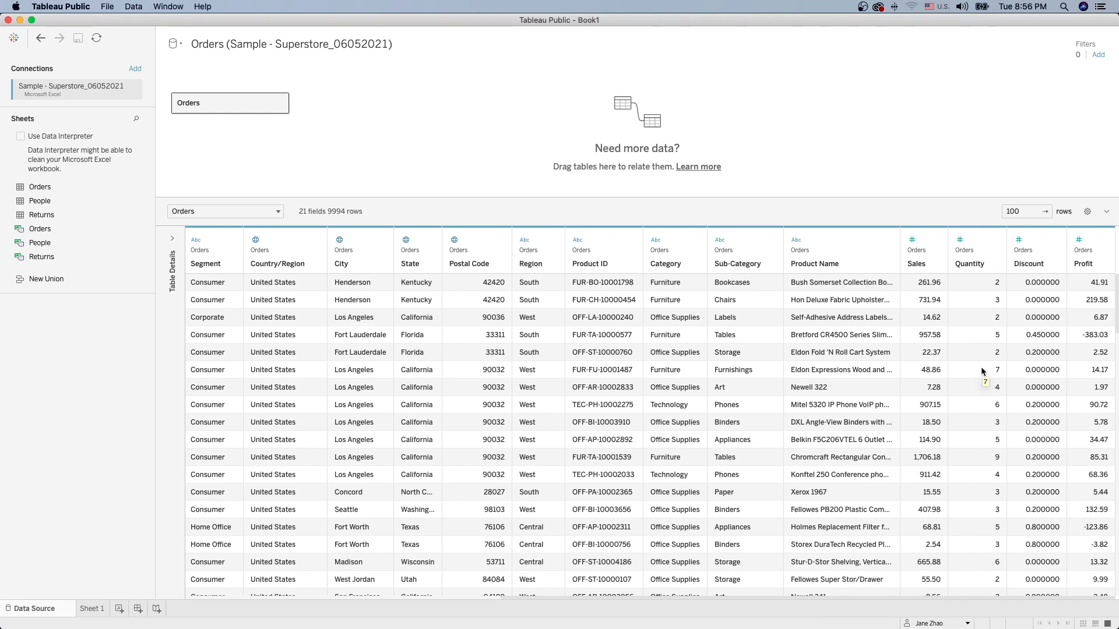
click(913, 242)
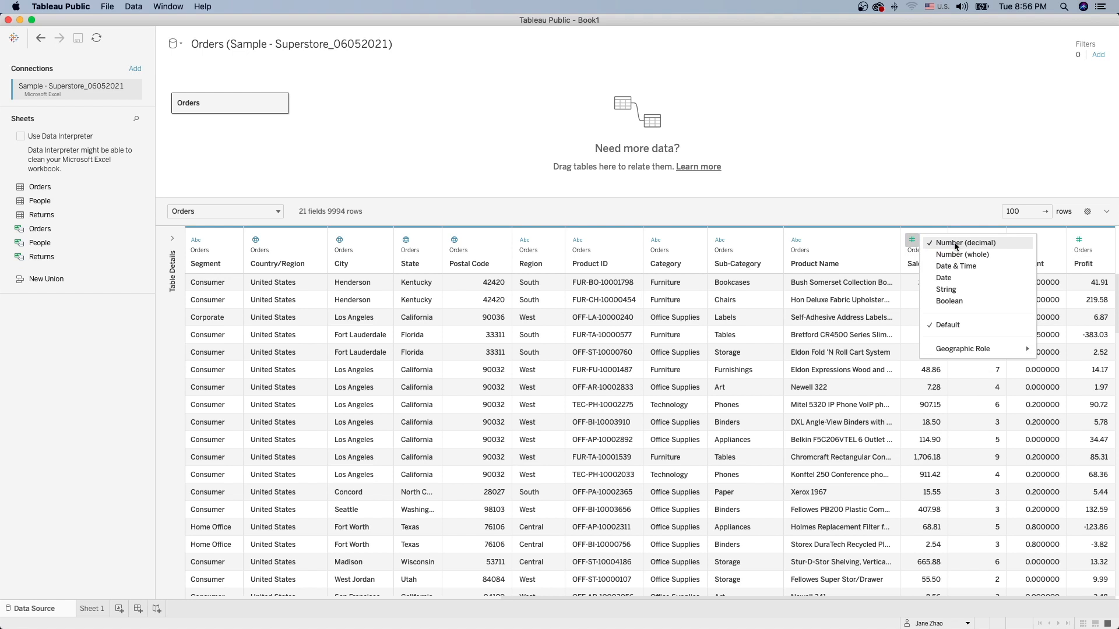
click(966, 207)
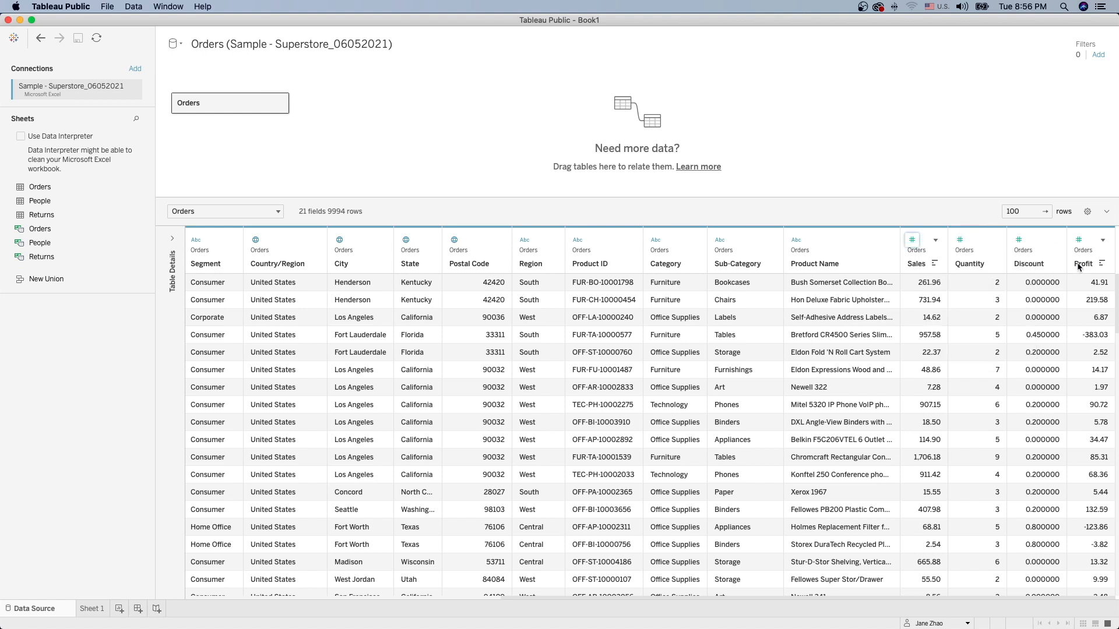
click(1079, 240)
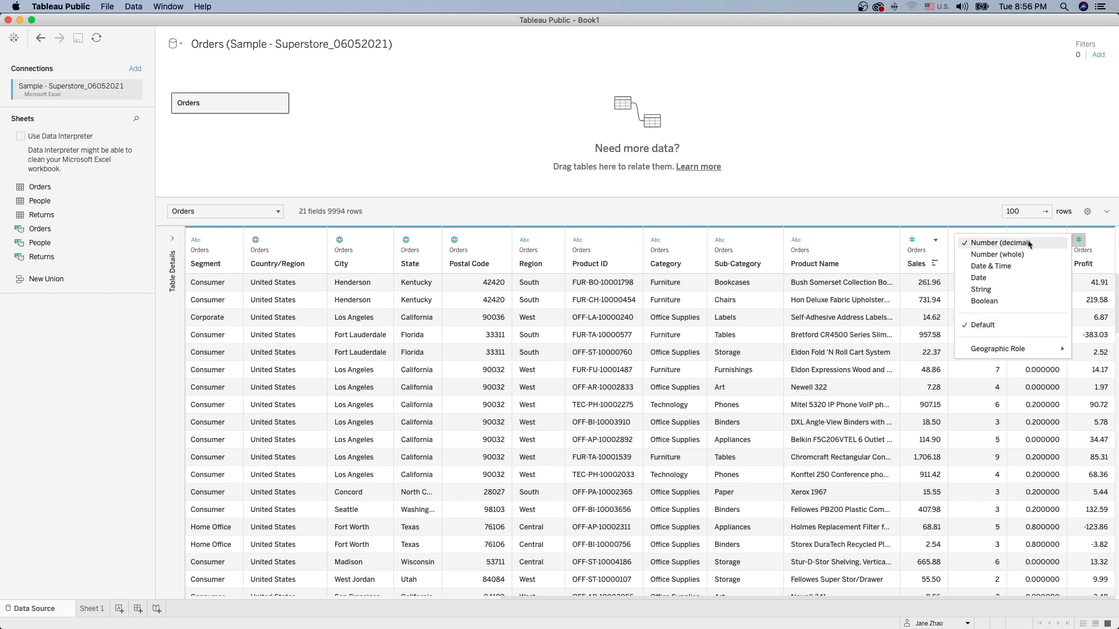
click(1078, 177)
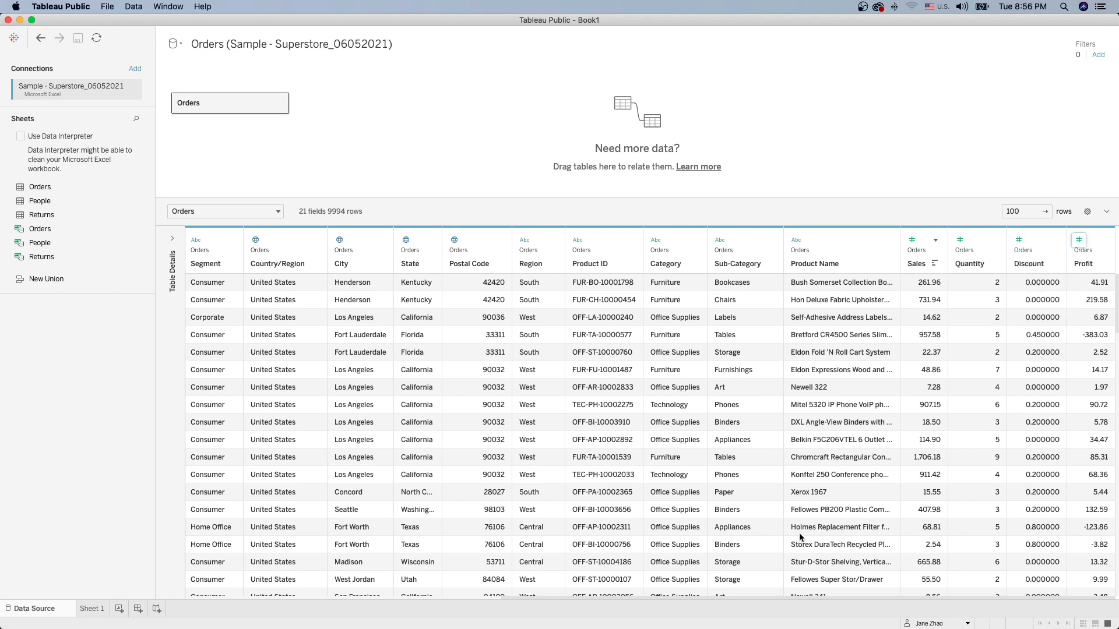
Step: Open Sheet 1 and look over its data fields, analytics options and Show Me chart types
click(92, 609)
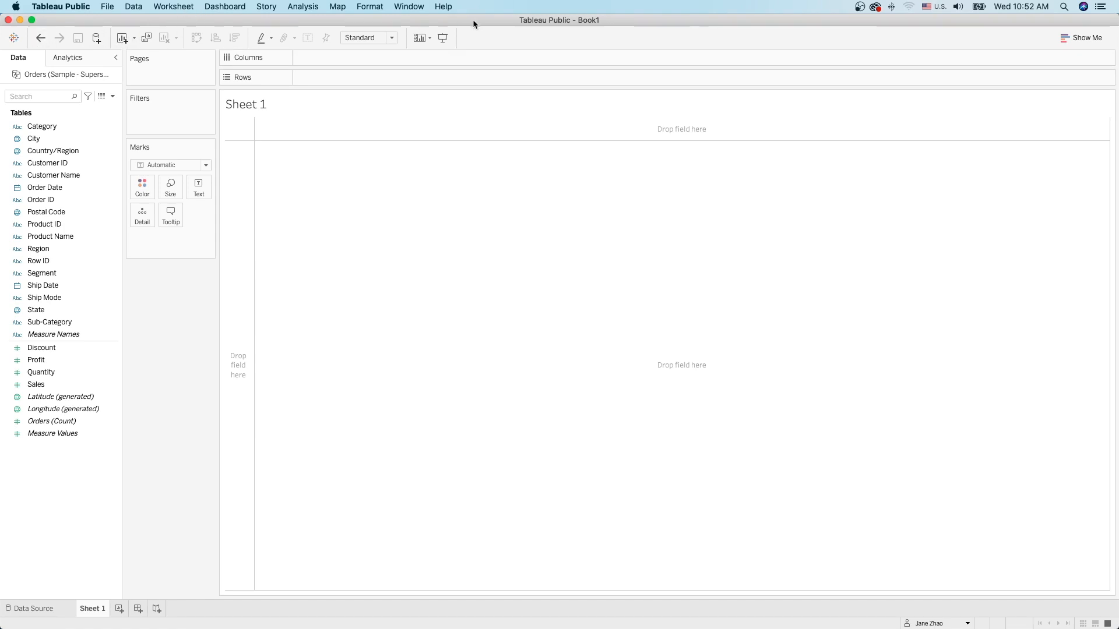
click(61, 376)
click(75, 60)
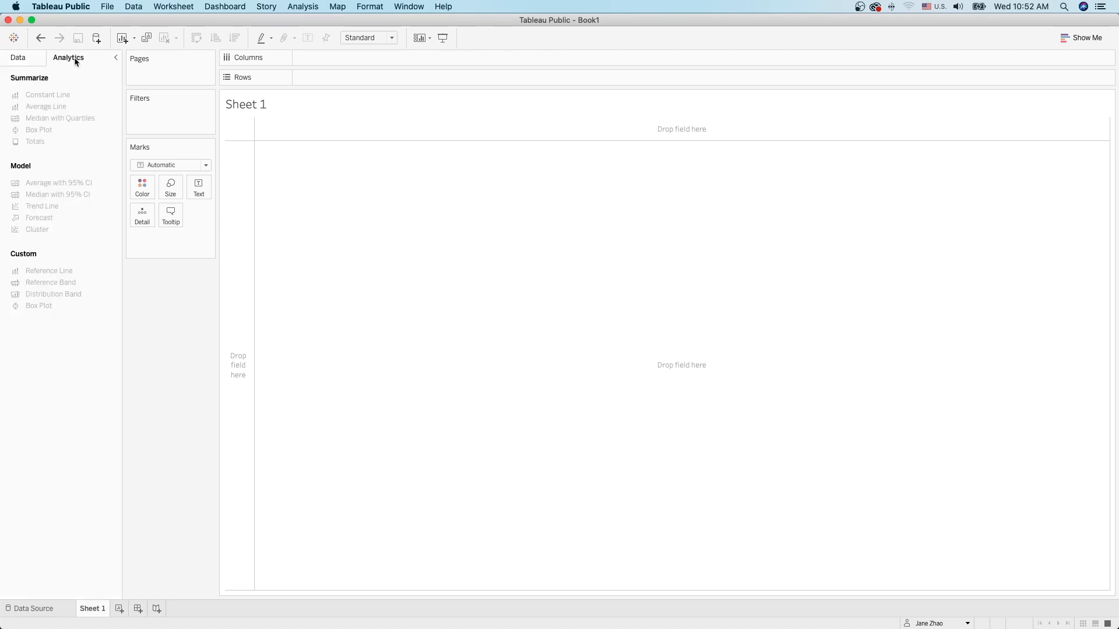
click(20, 65)
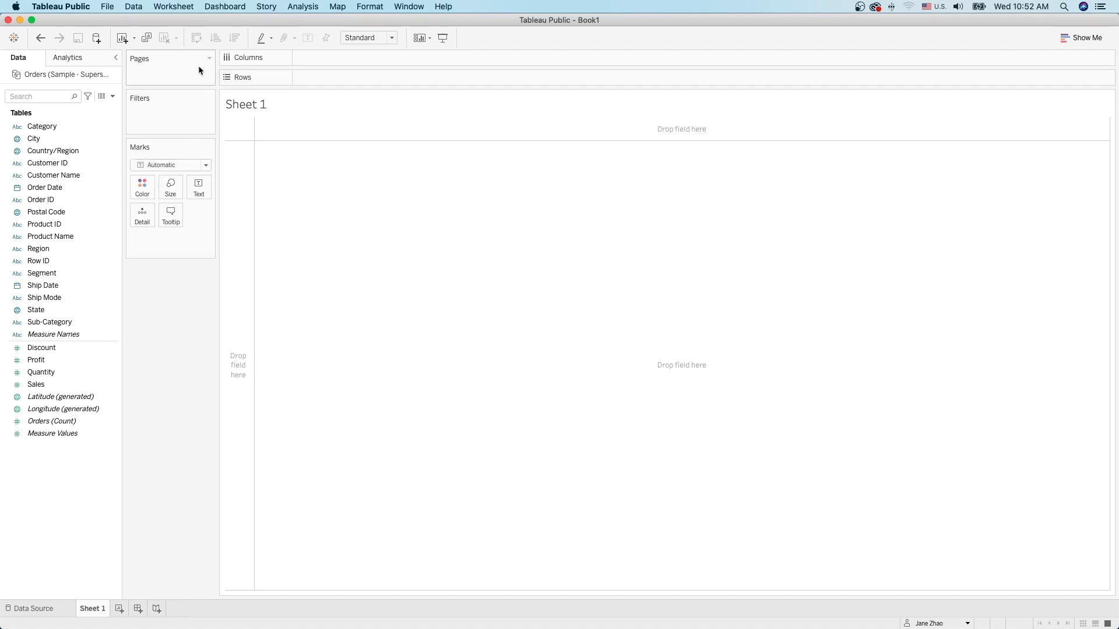
click(69, 201)
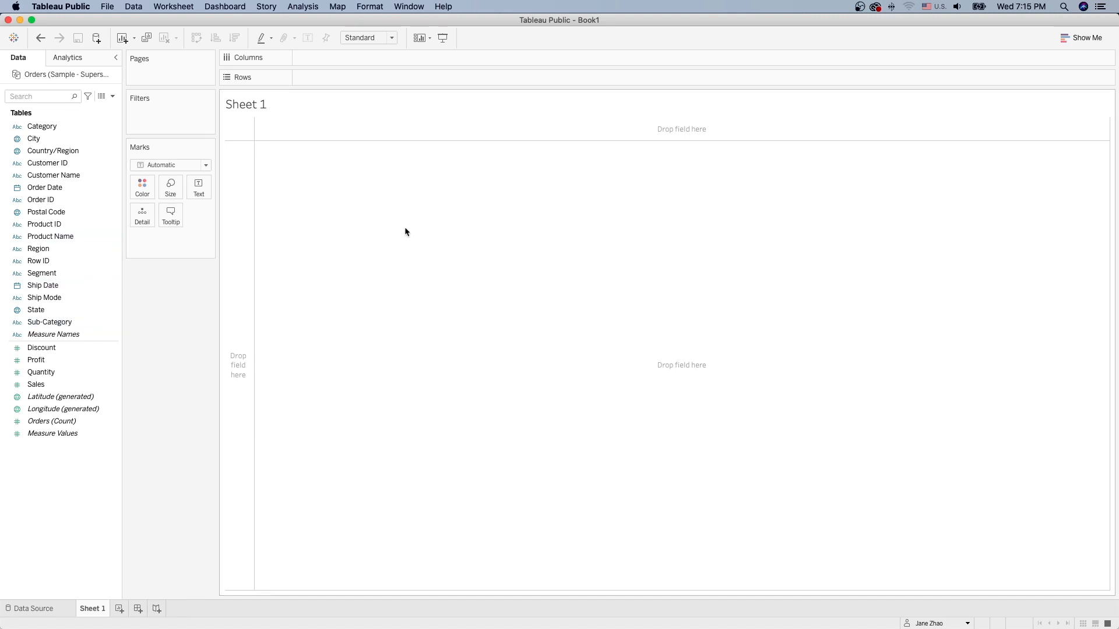
click(1078, 42)
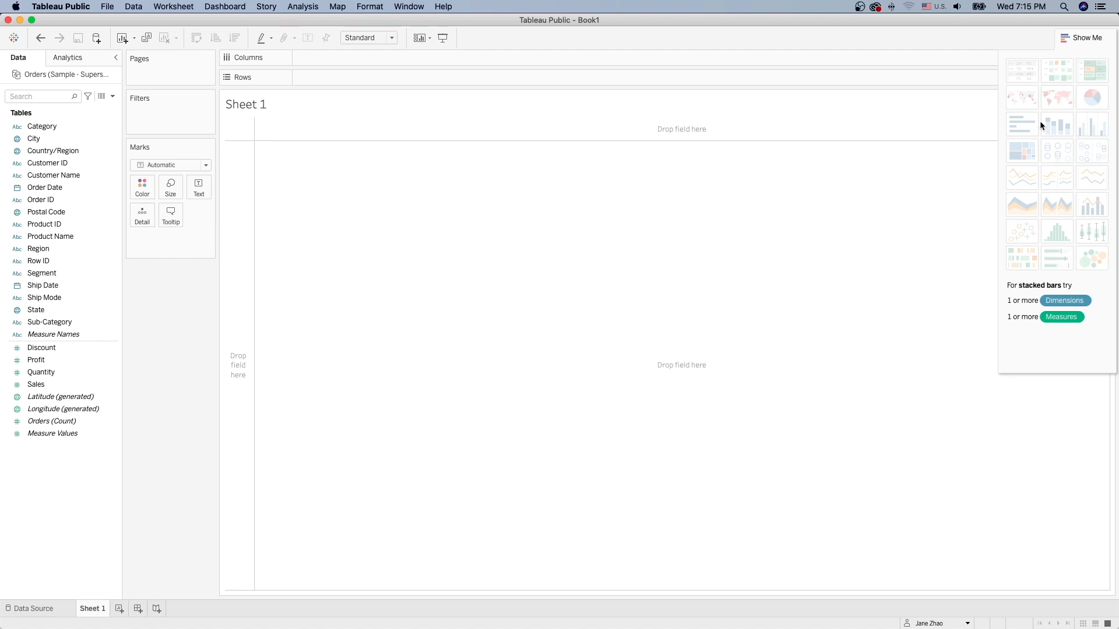
click(1085, 38)
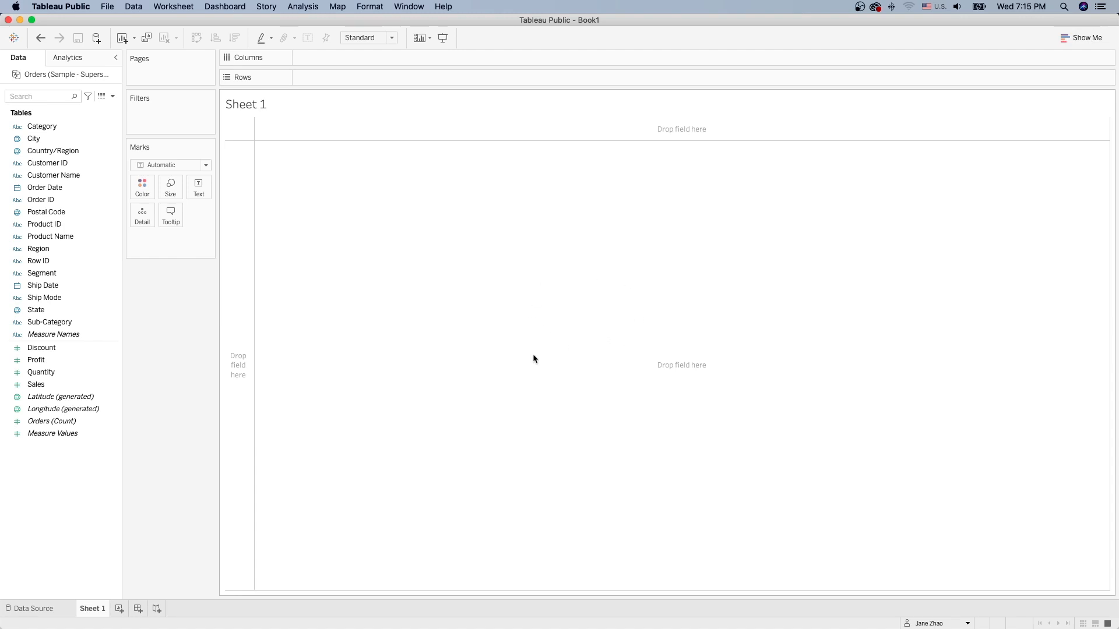
Step: Add the Profit measure to the Sheet 1 view as a single summed text value
click(37, 362)
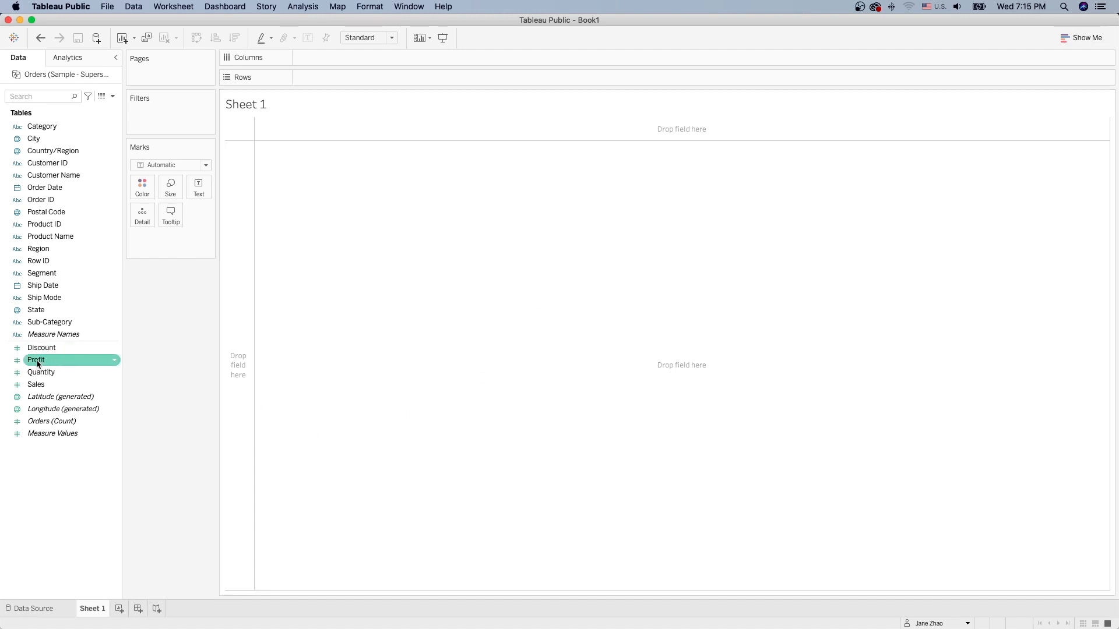
drag(38, 362, 418, 215)
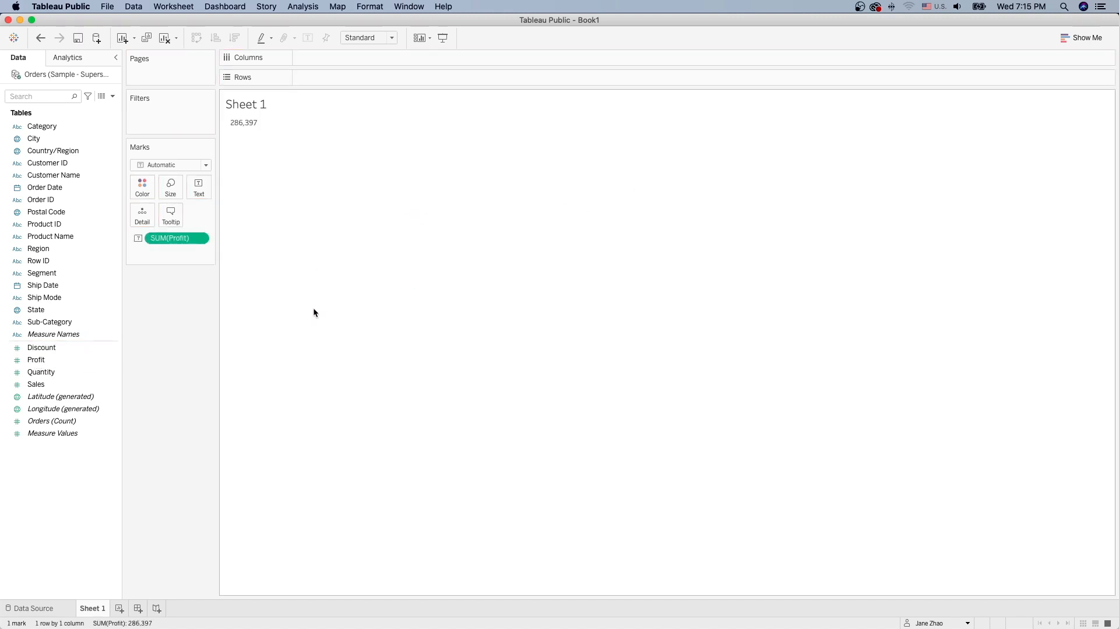
mouse_move(247, 139)
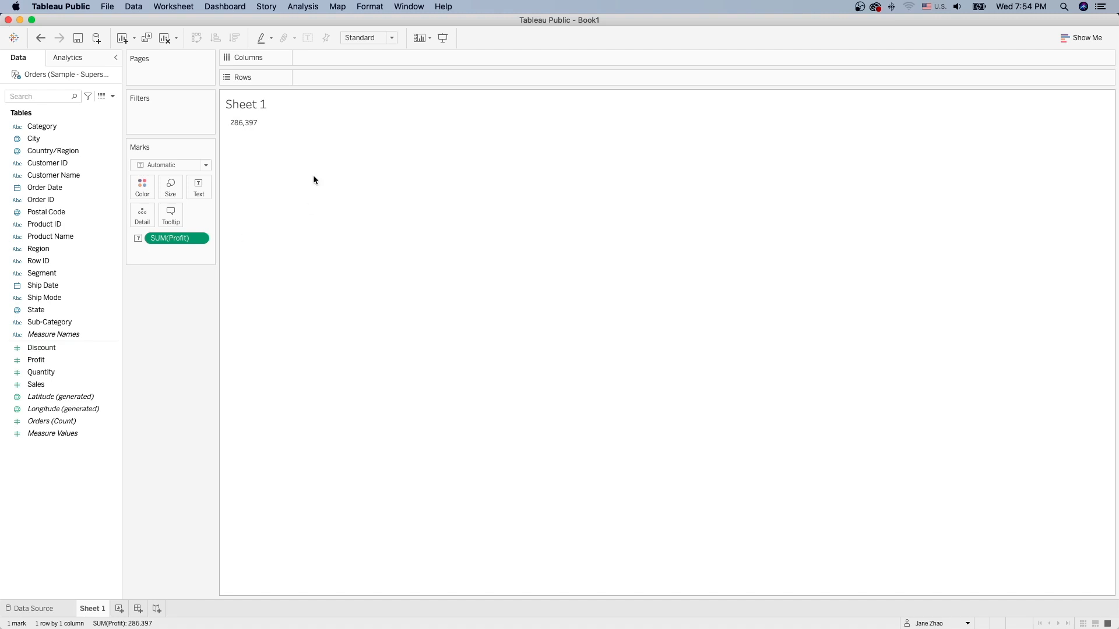
Step: Examine the aggregation options available for the Profit measure on the Marks card
click(199, 240)
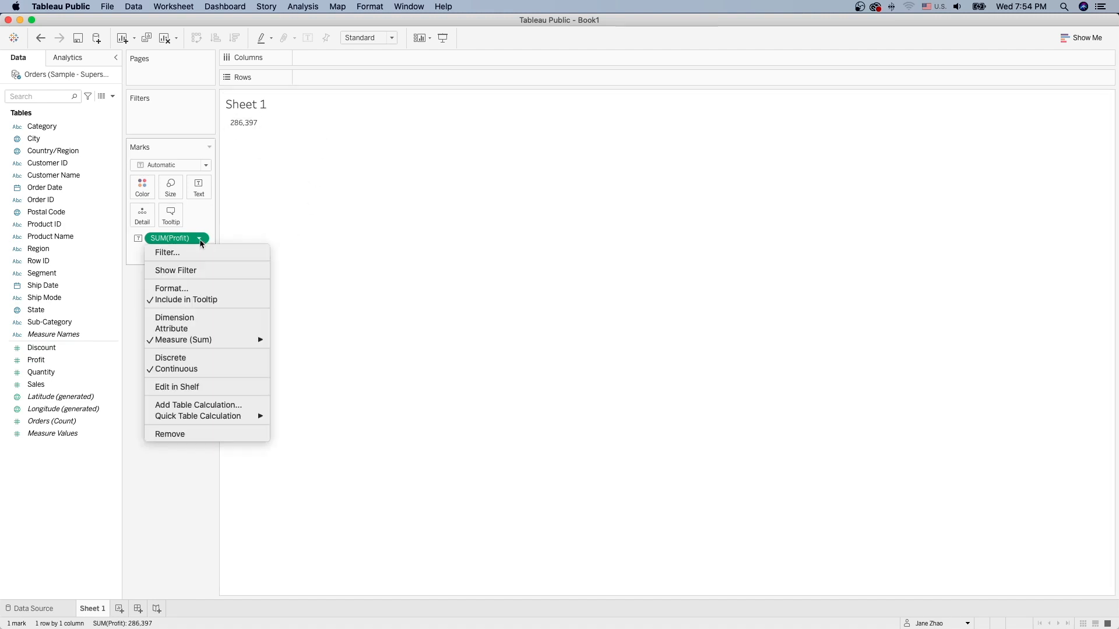
mouse_move(244, 341)
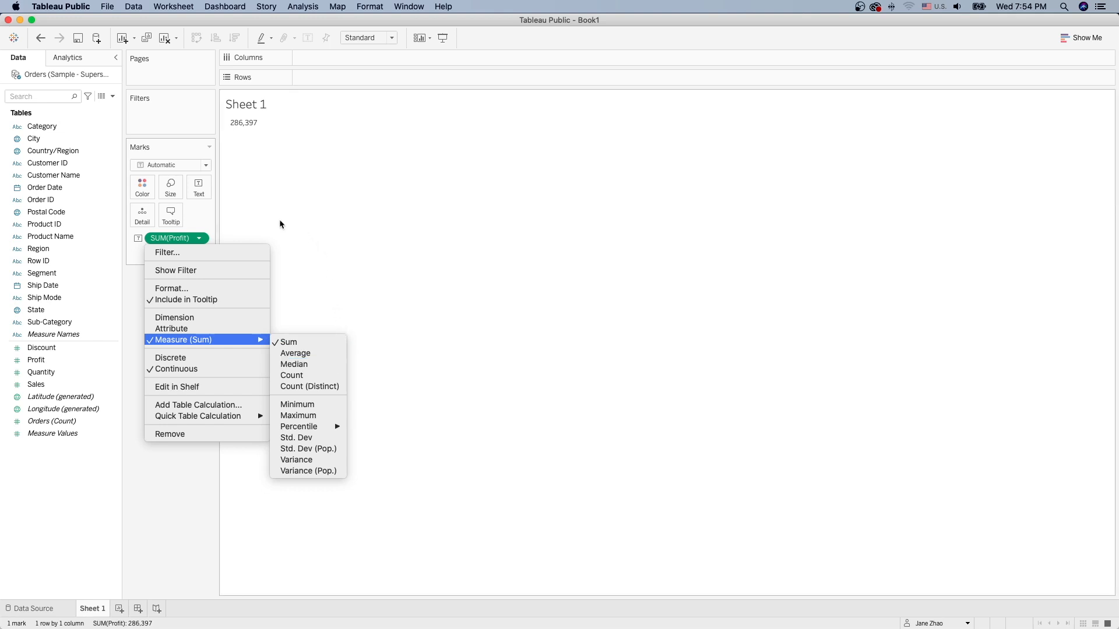
click(256, 219)
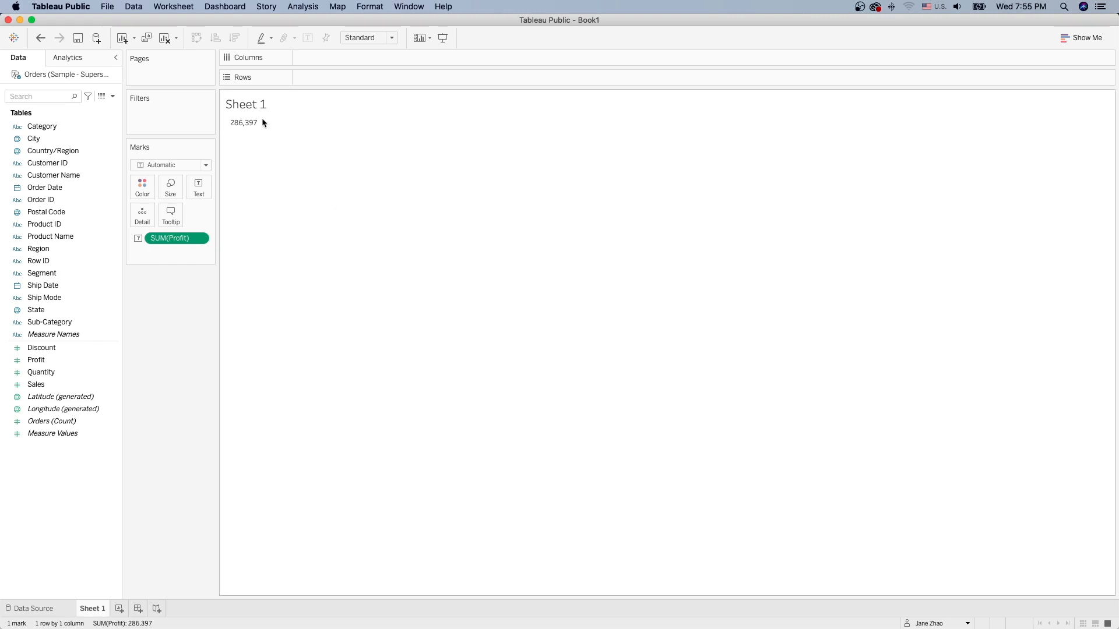
mouse_move(253, 128)
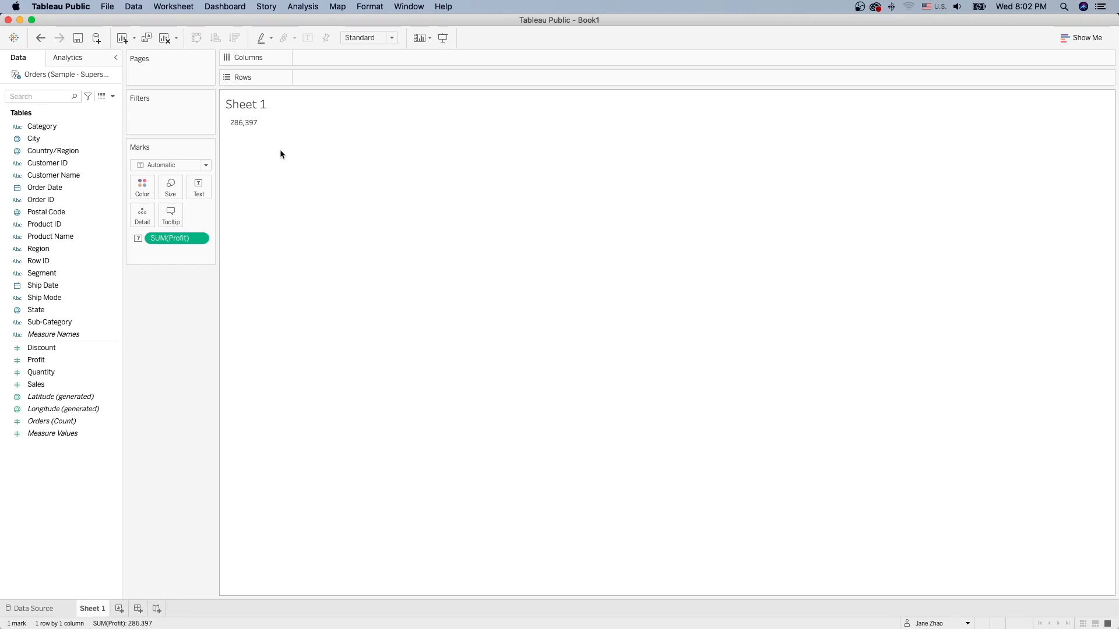
Step: Break summed Profit down with Order Date by year on Rows and Category on Columns
click(68, 193)
drag(51, 191, 320, 83)
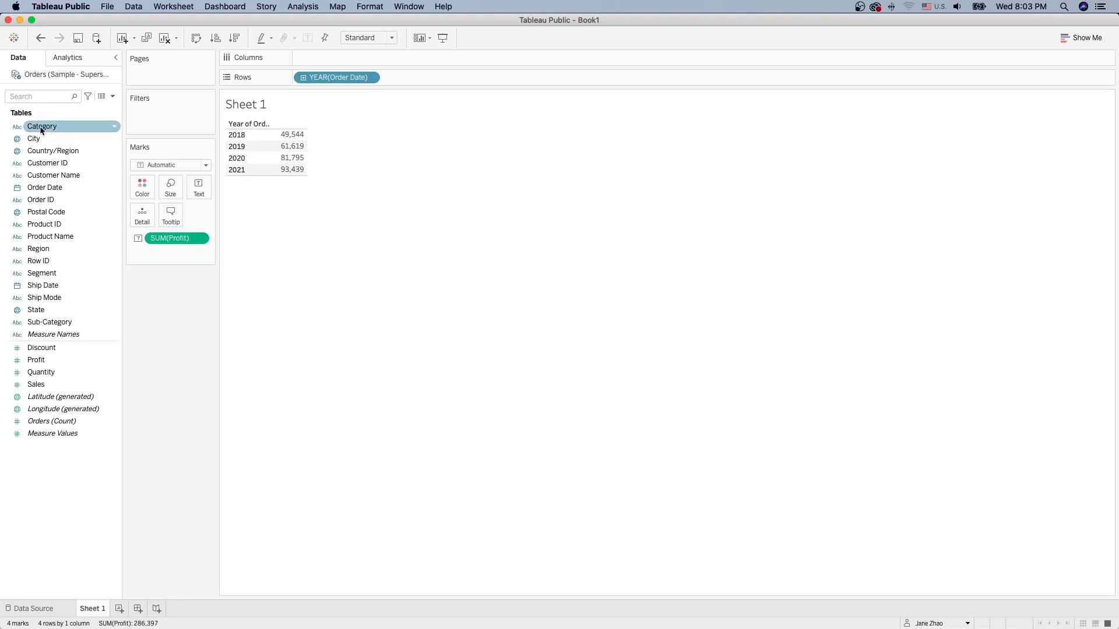
drag(42, 128, 324, 64)
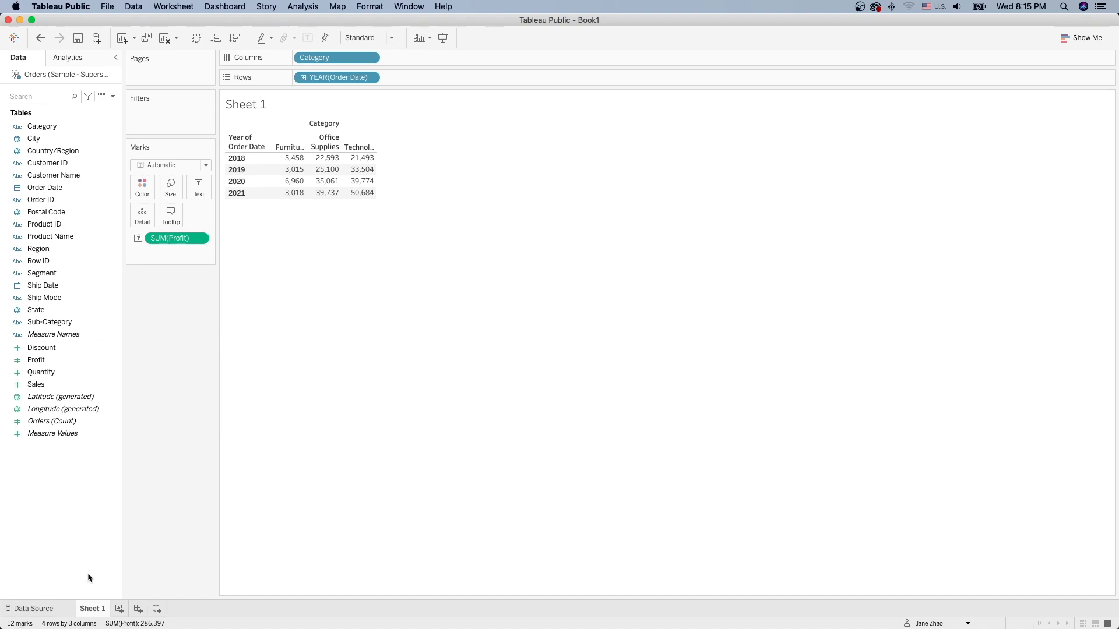
Step: Review which aggregation the Profit measure uses in the year-by-category table
click(89, 362)
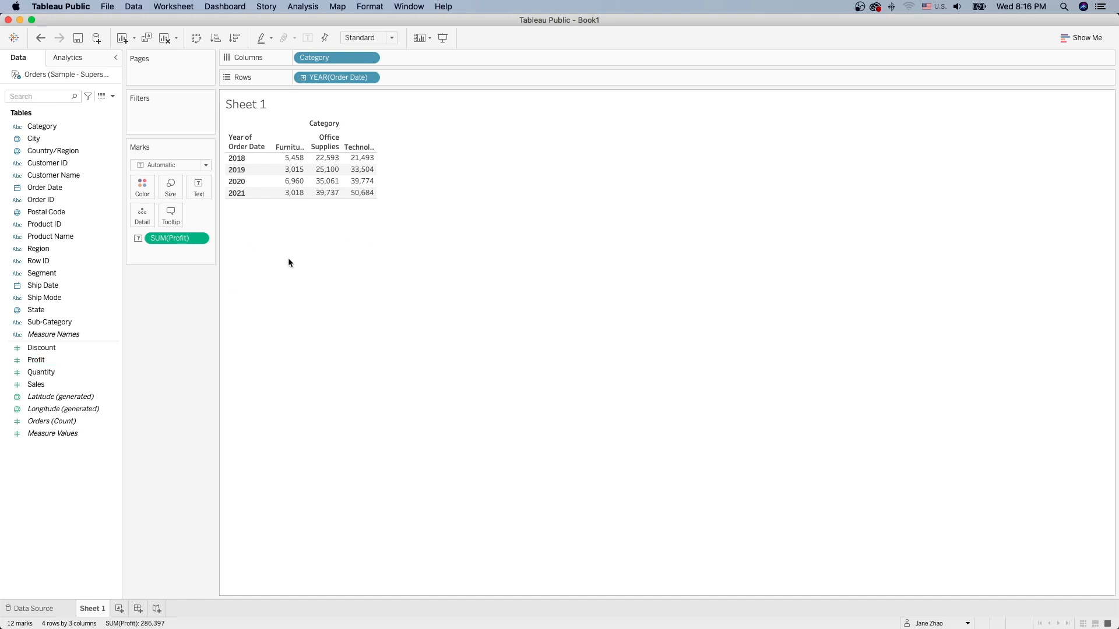
click(199, 238)
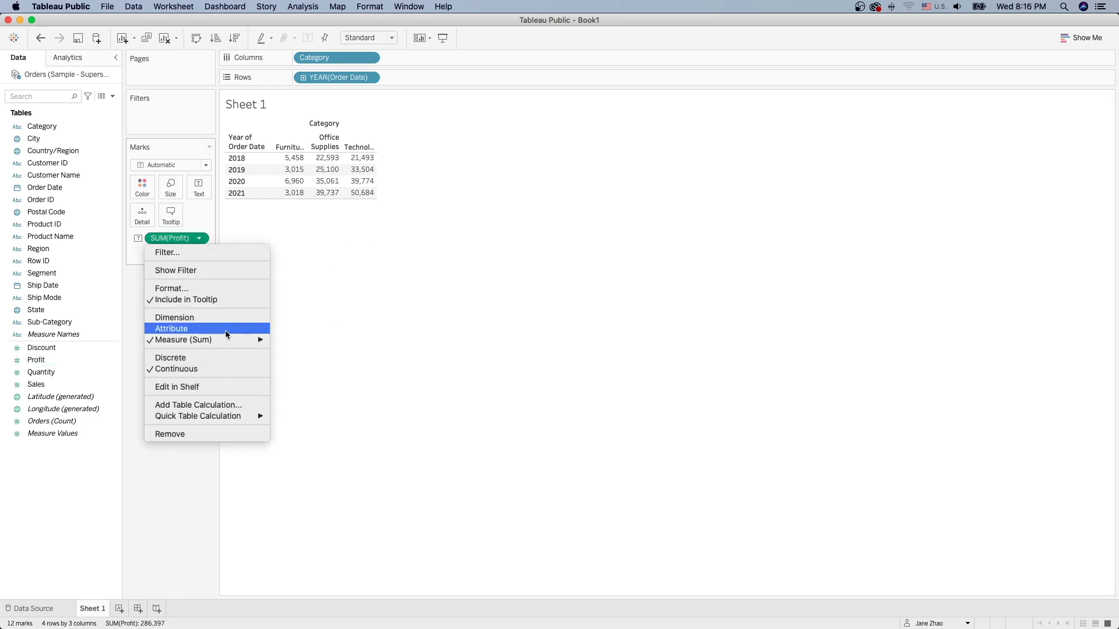
mouse_move(231, 340)
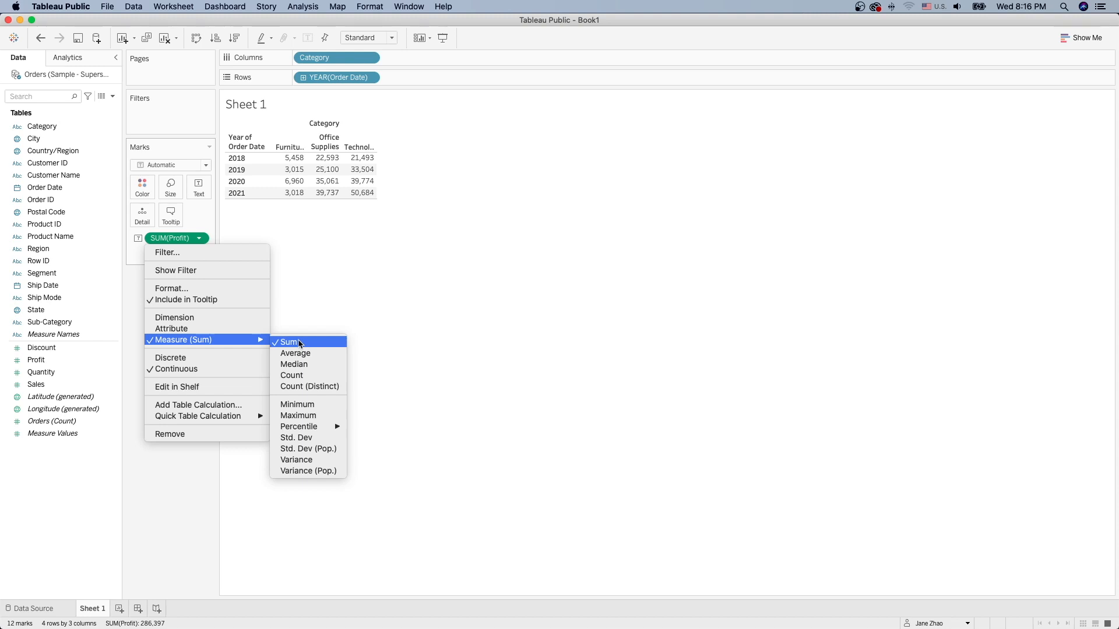
click(343, 287)
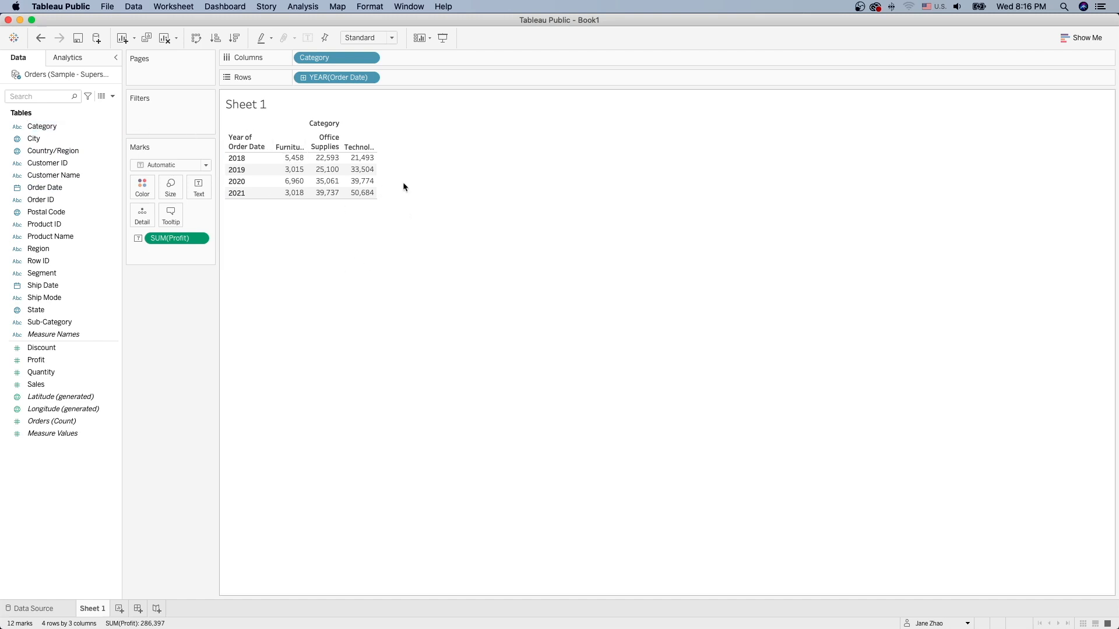
Step: Undo the placement of Category on Columns and Order Date on Rows
drag(74, 187, 373, 187)
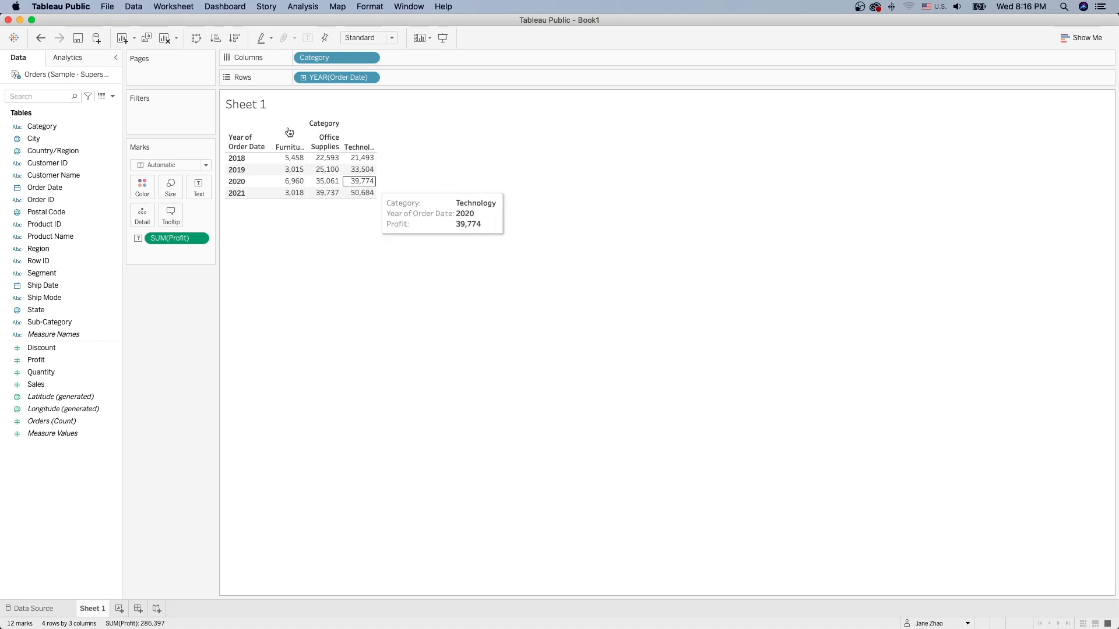
click(41, 38)
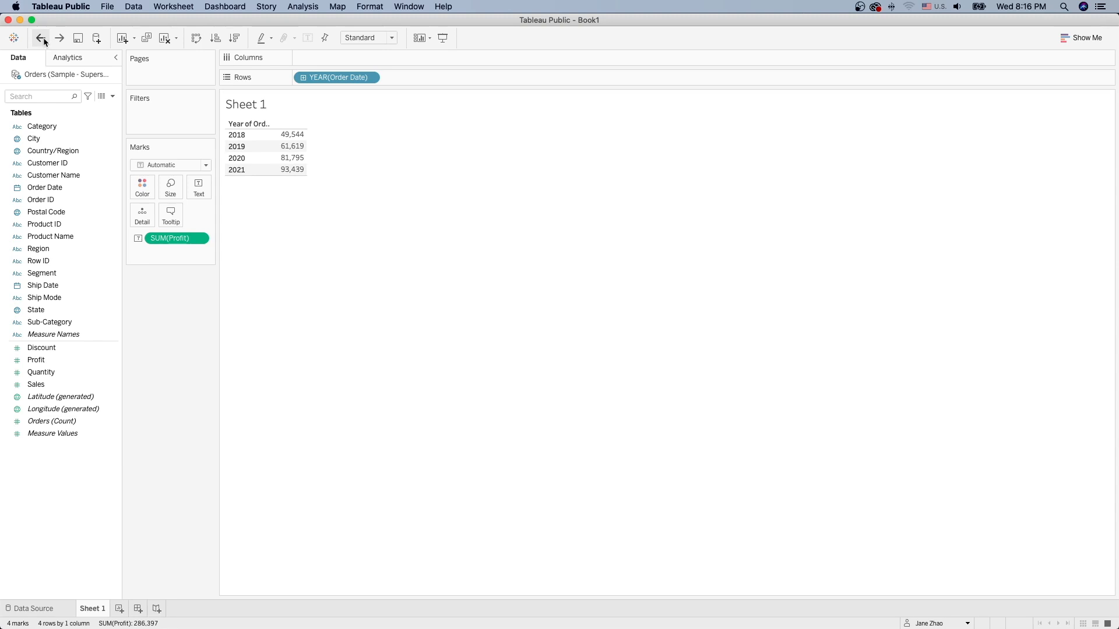
click(41, 38)
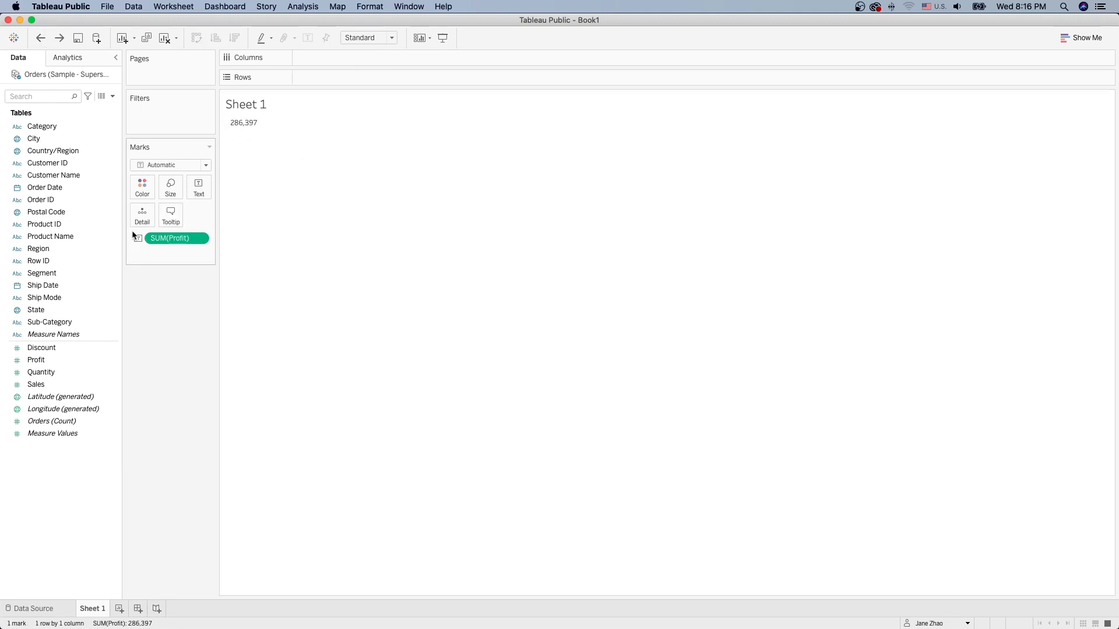
Step: Build a Profit table in Sheet 1 with Order Date by year on Rows and Category on Columns
drag(48, 186, 313, 79)
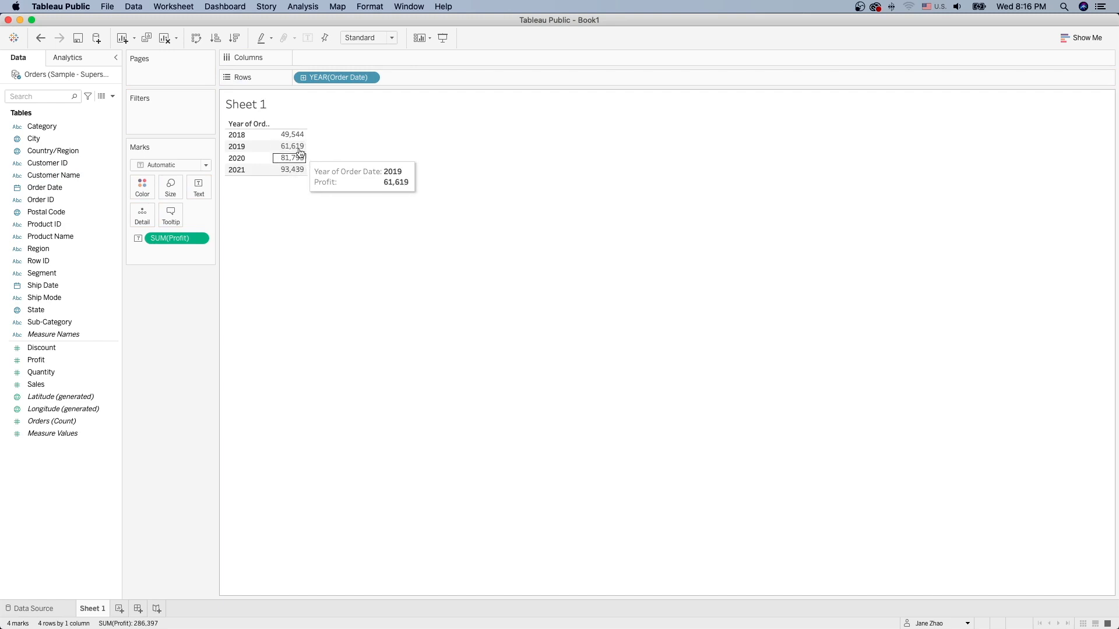
drag(44, 127, 320, 59)
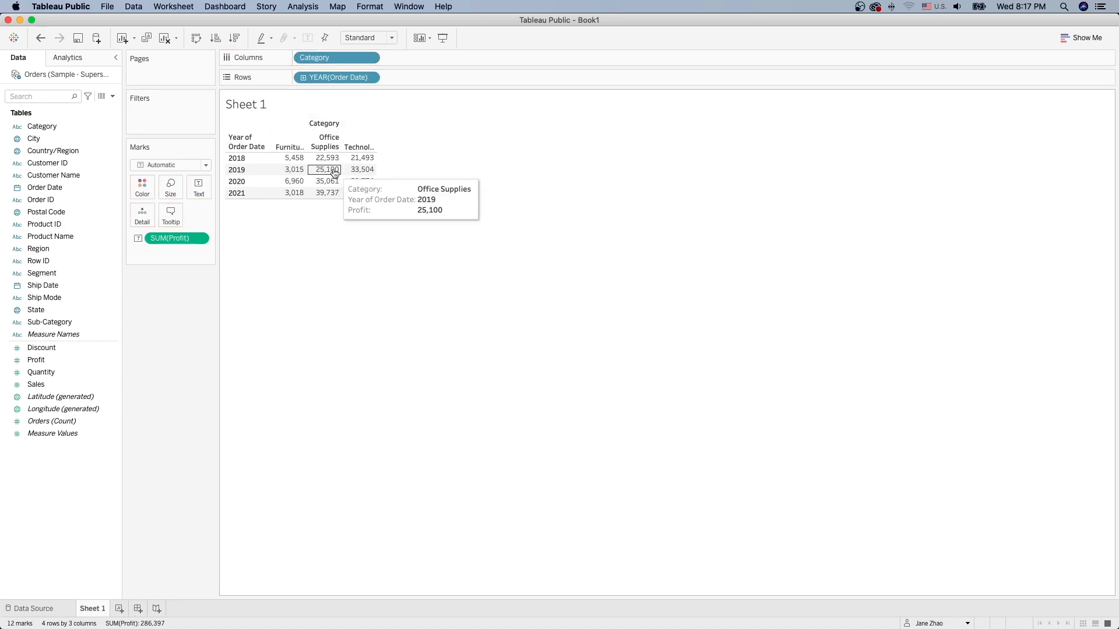
mouse_move(331, 171)
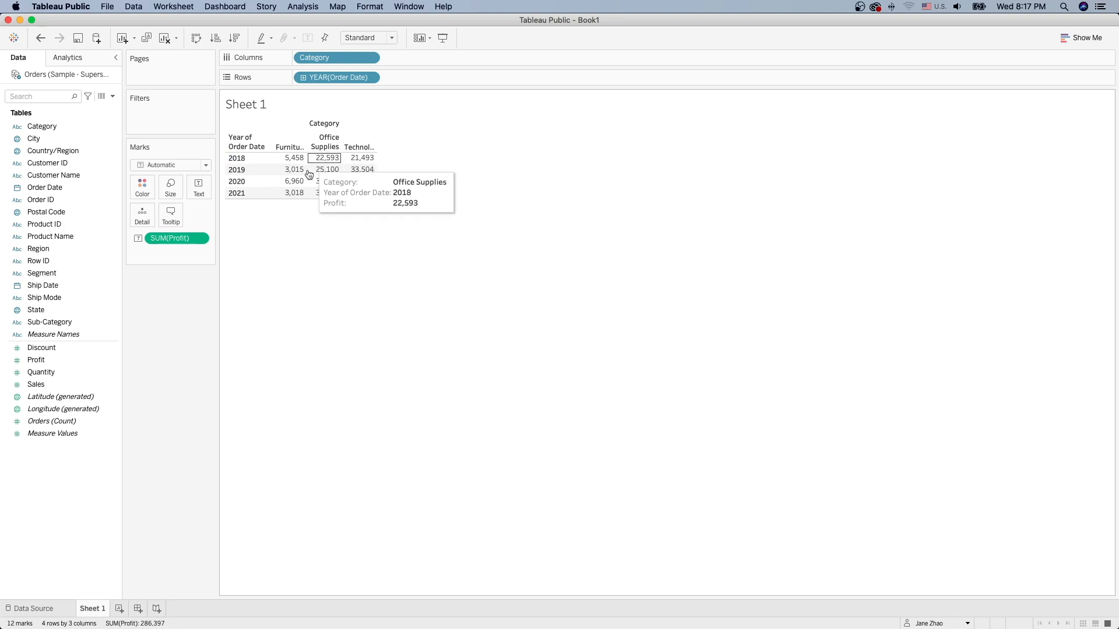
mouse_move(347, 194)
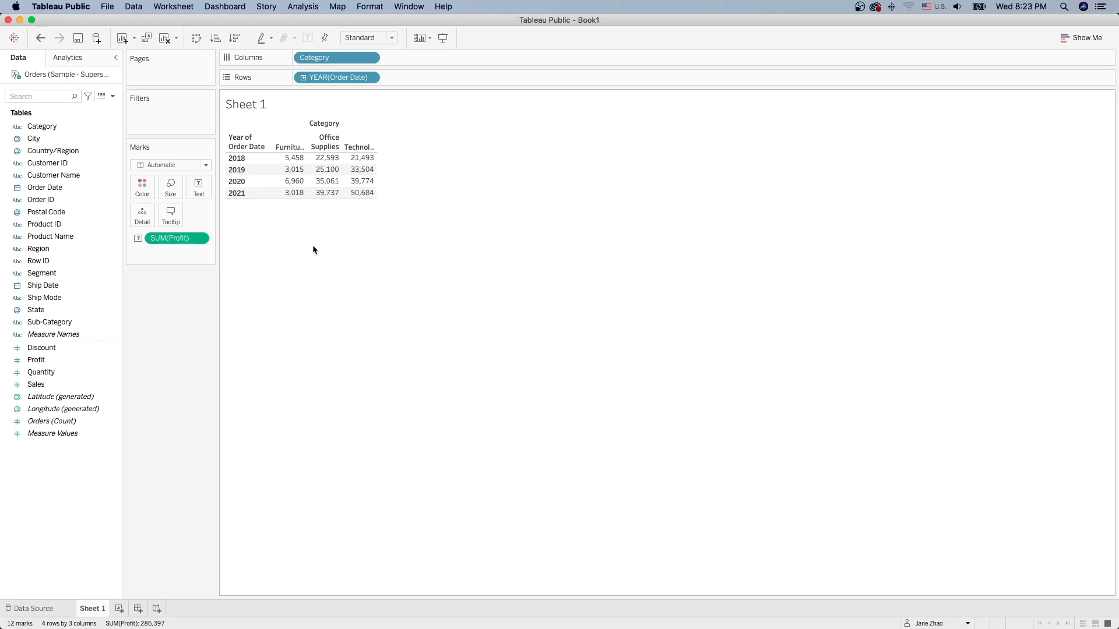
Step: Try displaying Profit by year and category as discrete lines and as horizontal bars using Show Me
mouse_move(306, 162)
click(1065, 37)
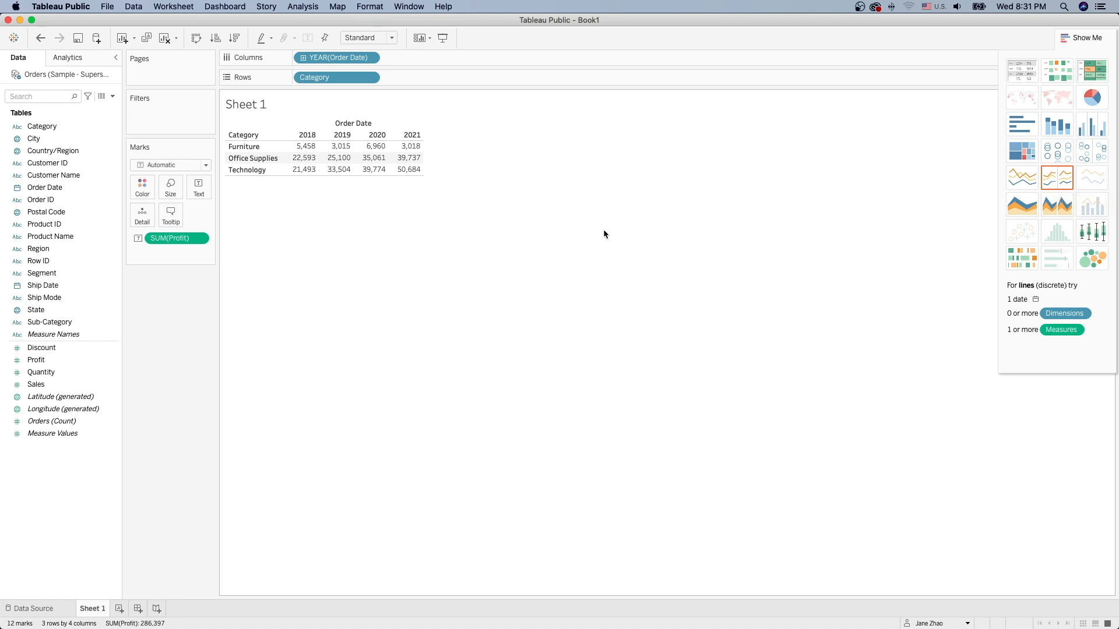
click(1056, 186)
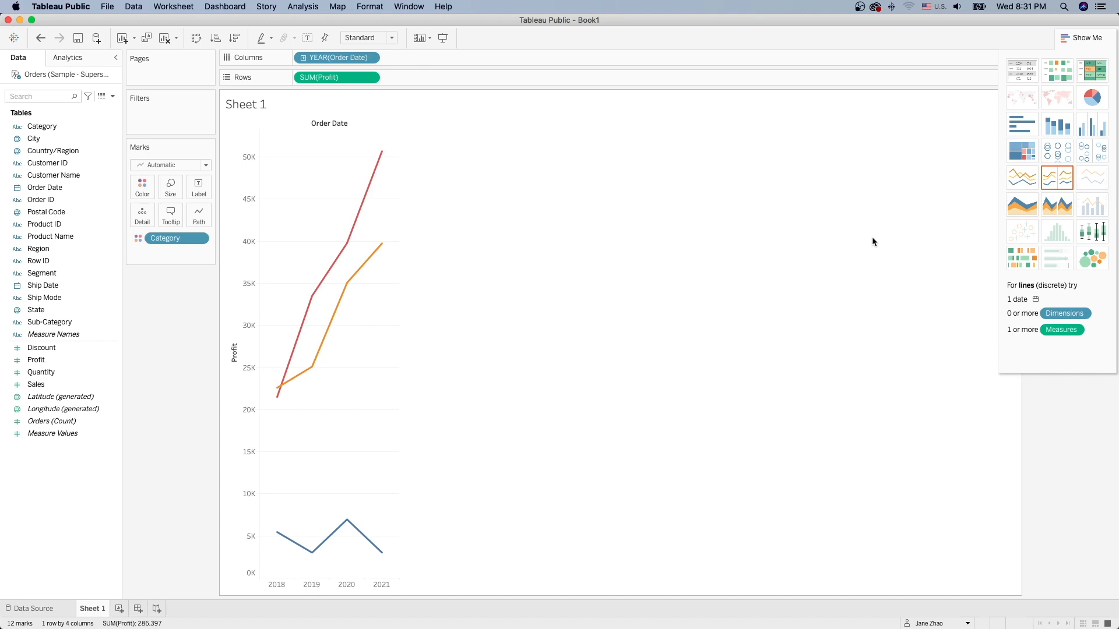
click(1026, 131)
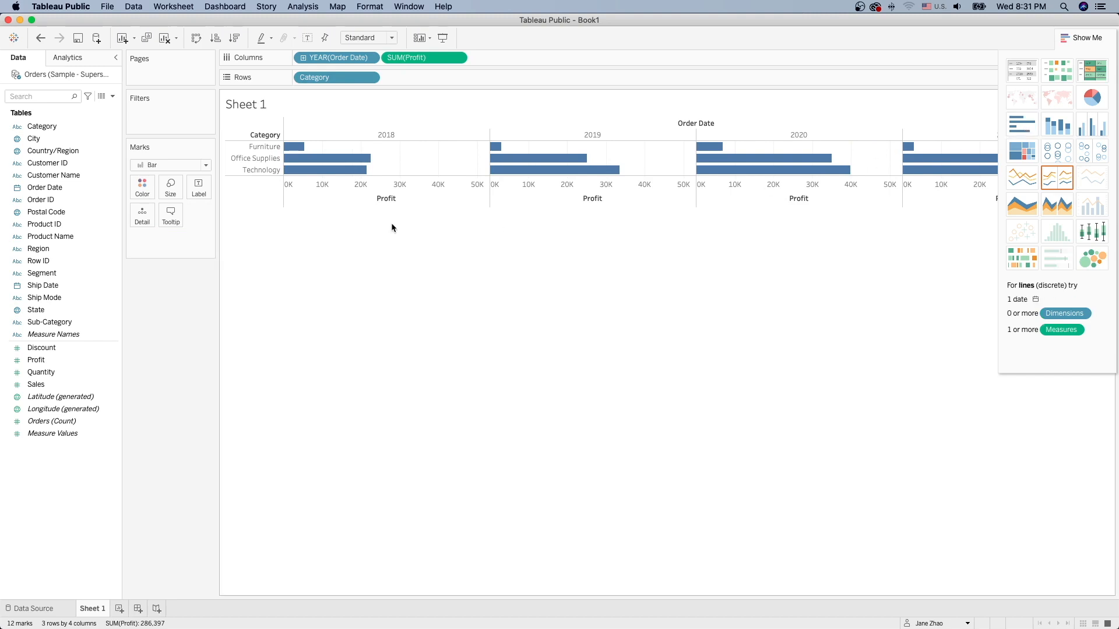
mouse_move(325, 162)
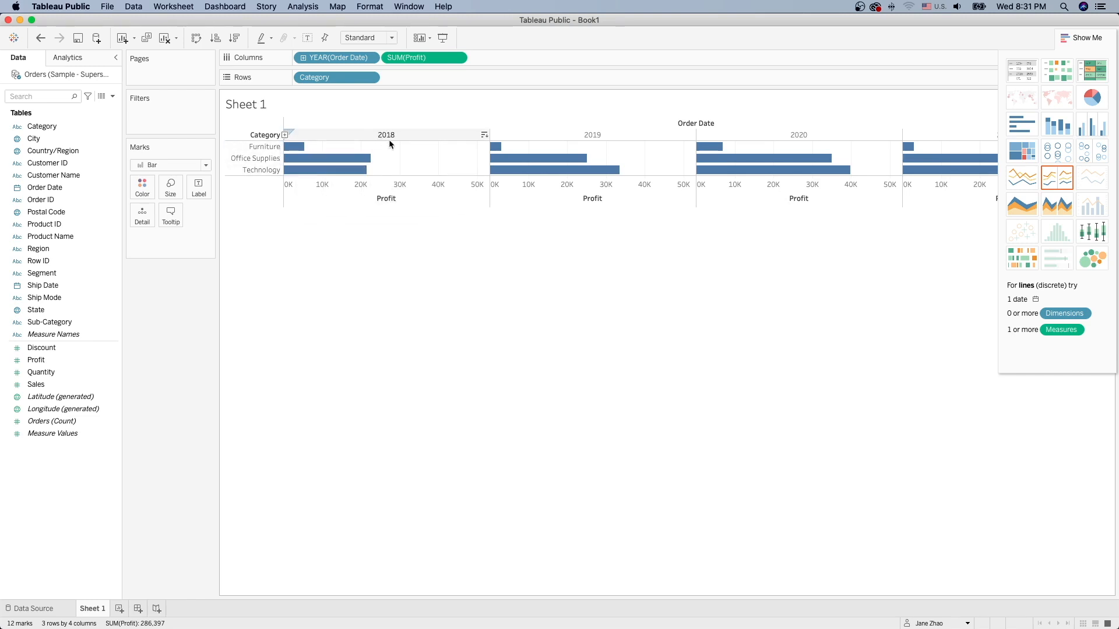
Step: Try the stacked bars, side-by-side bars, circle views and pie chart types on the Profit by year and category view
click(1060, 129)
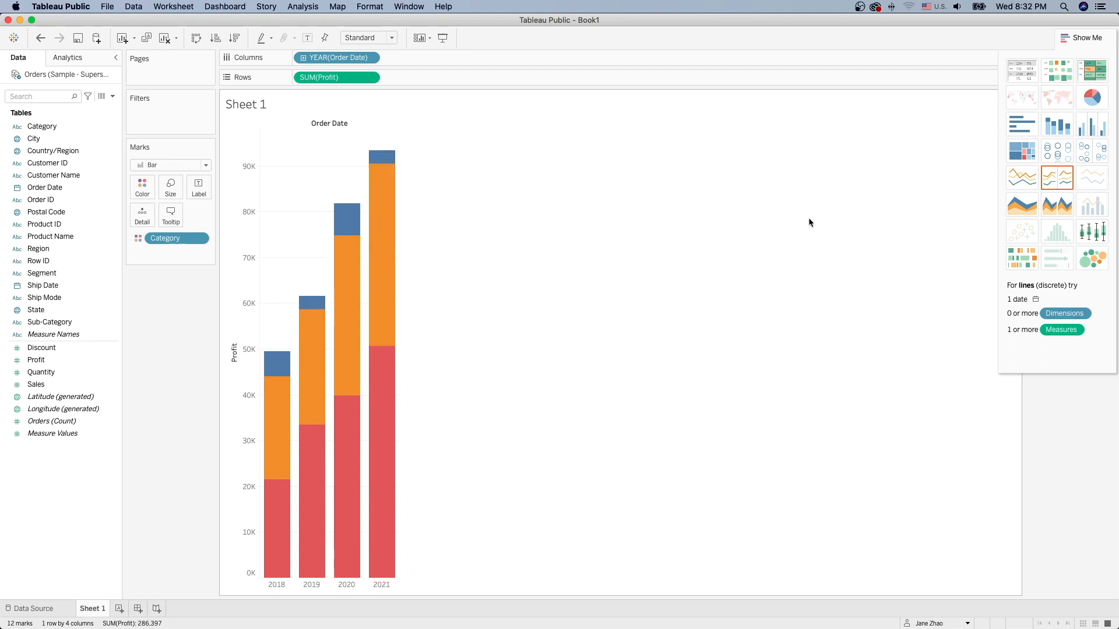
click(1098, 127)
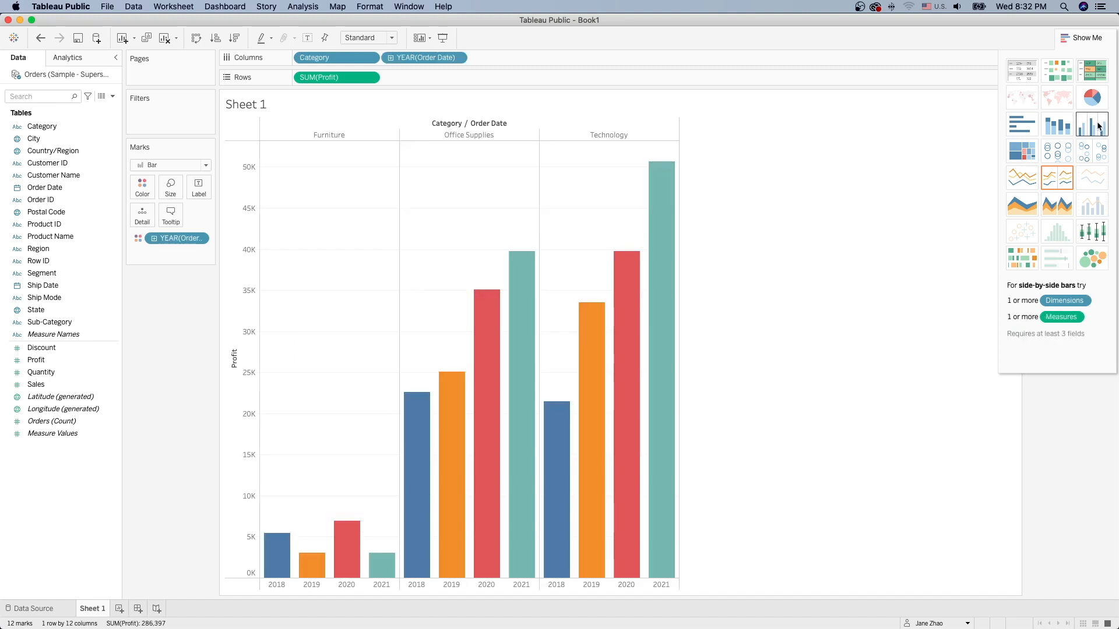
click(1062, 157)
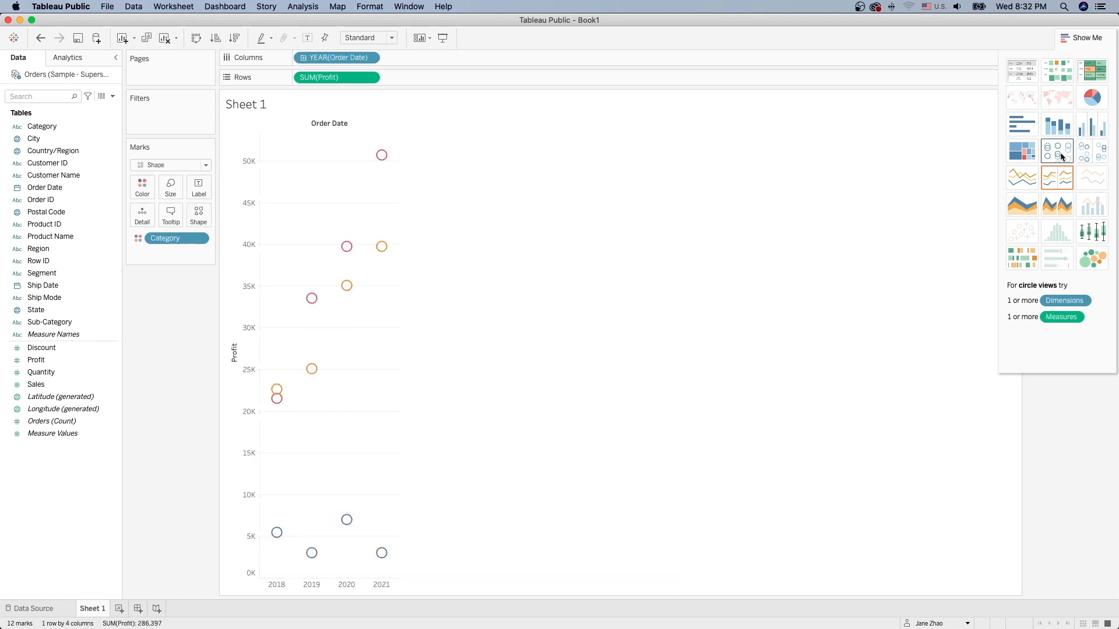
click(1098, 100)
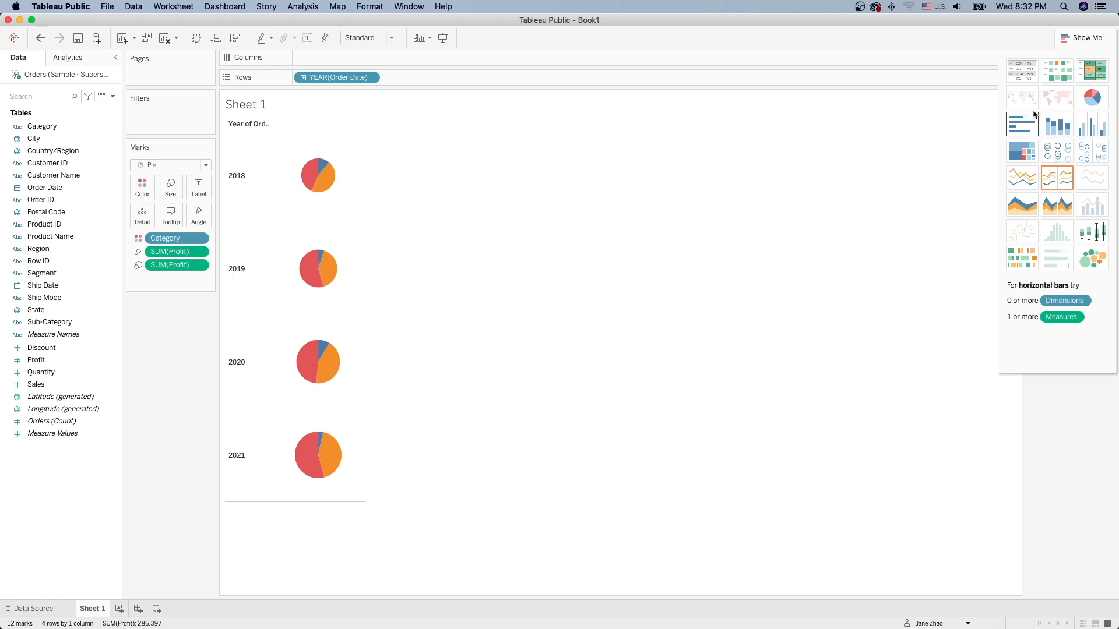
Step: Return the view to a text table, close Show Me and clear Sheet 1
click(1023, 75)
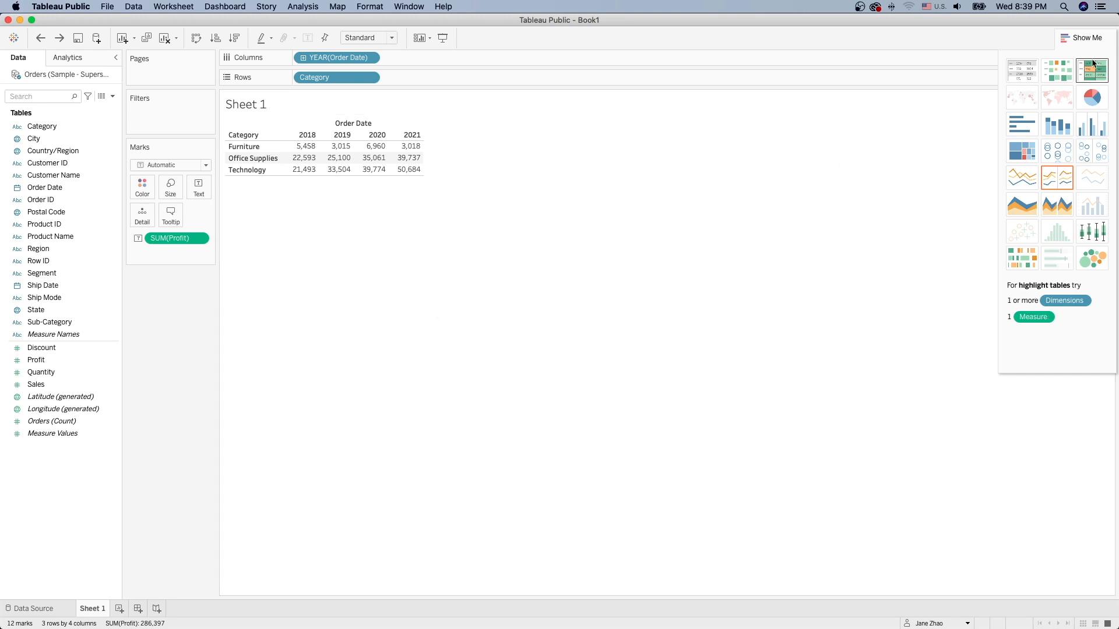
click(1083, 38)
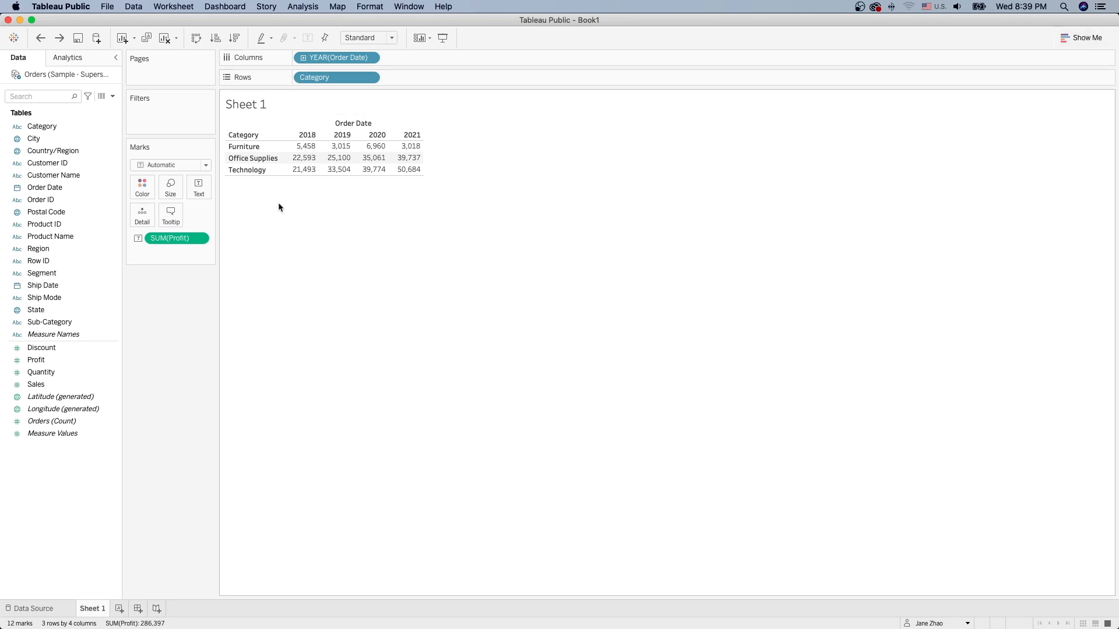
click(166, 42)
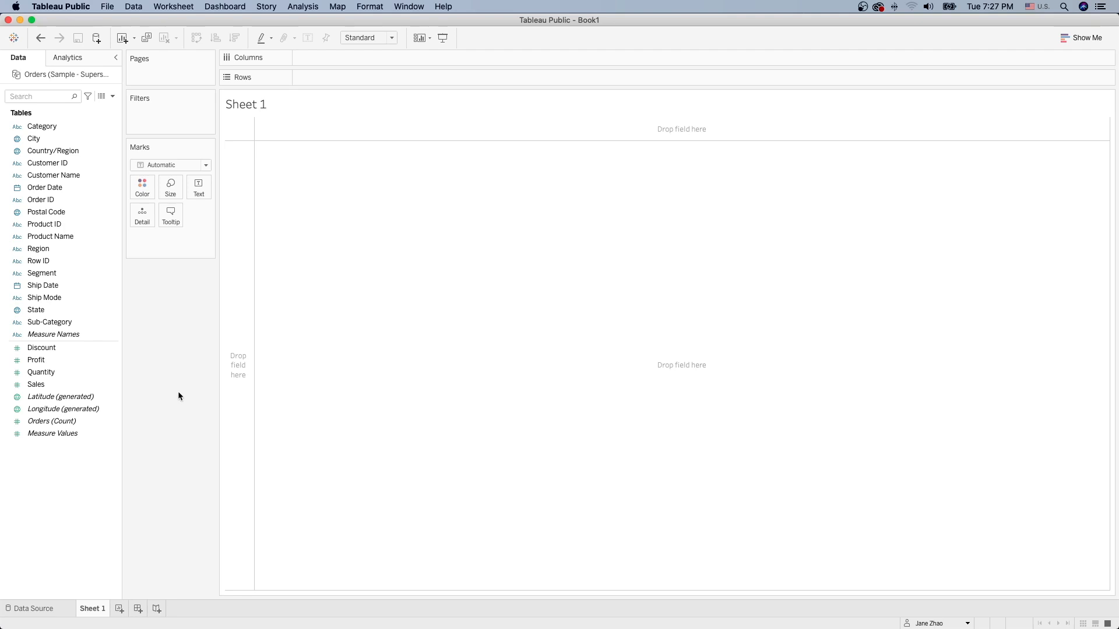
Step: Try placing the Profit measure directly in the empty Sheet 1 view, and undo the placement
click(87, 359)
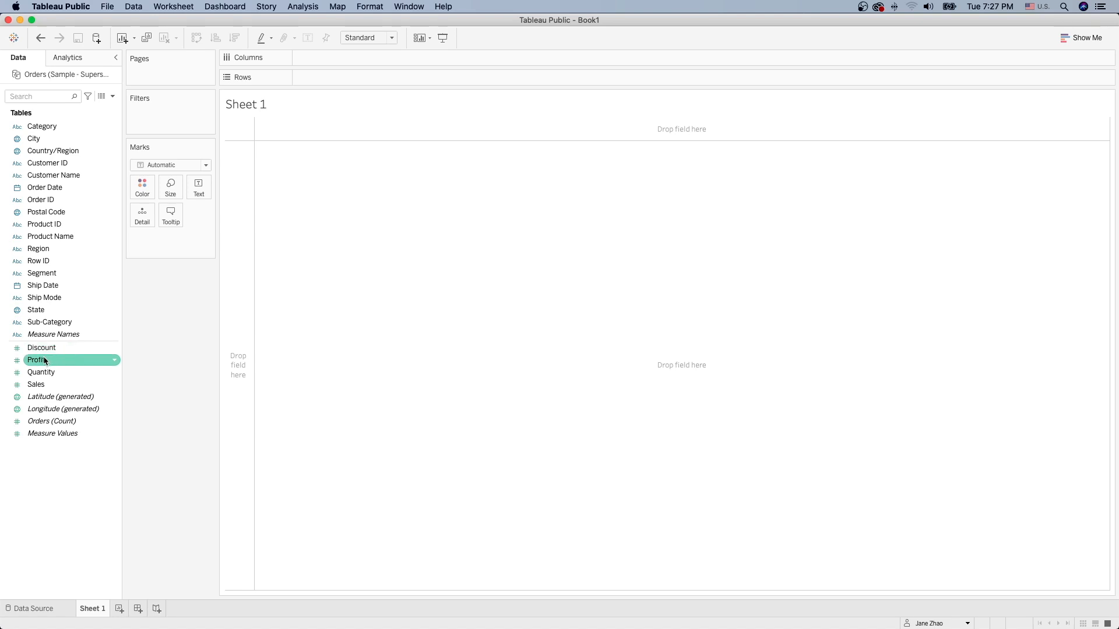
click(280, 233)
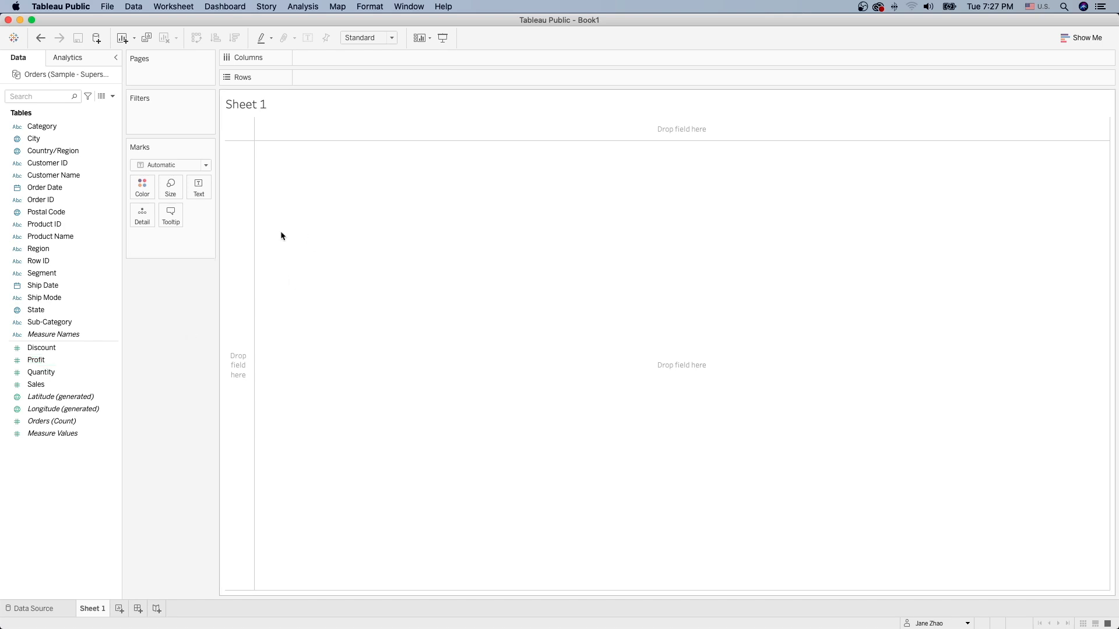
click(56, 359)
drag(56, 362, 333, 174)
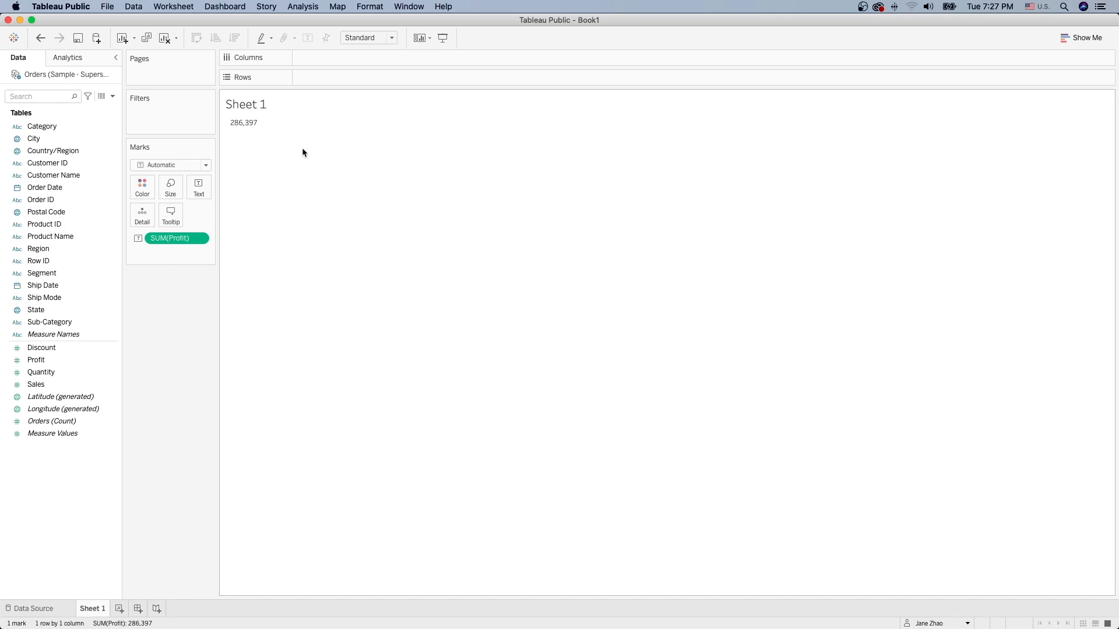
click(42, 40)
Step: Build a line chart in Sheet 1 with summed Profit on Rows and Order Date by year on Columns
click(38, 361)
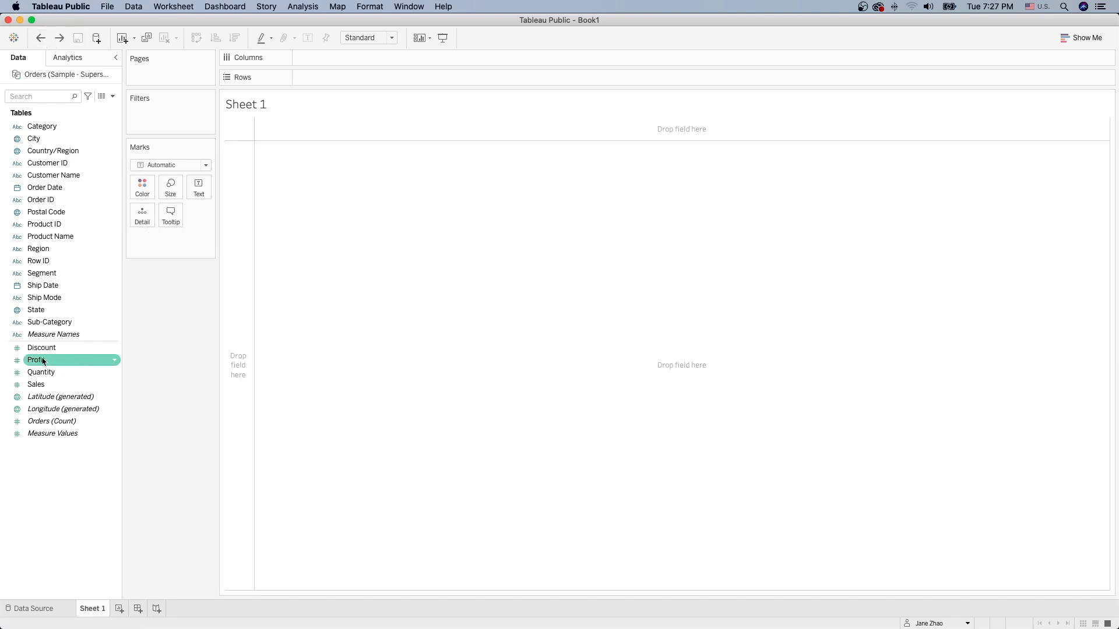
drag(37, 362, 317, 79)
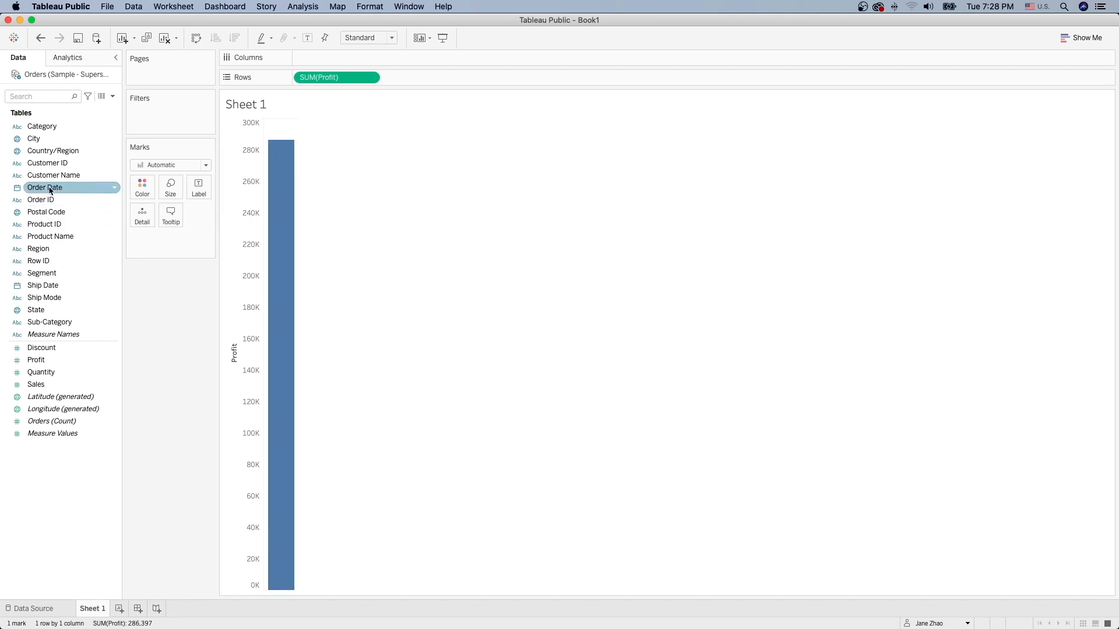
drag(49, 188, 324, 58)
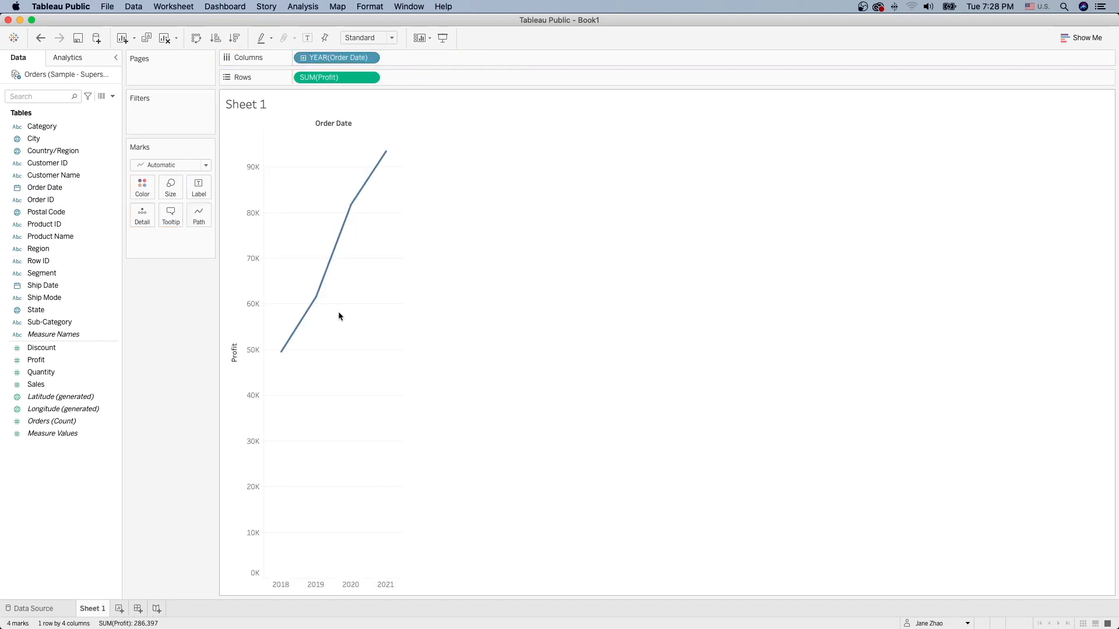
Step: Preview mark labels on the yearly profit line, hide them again, and check the chart types Show Me offers
click(311, 42)
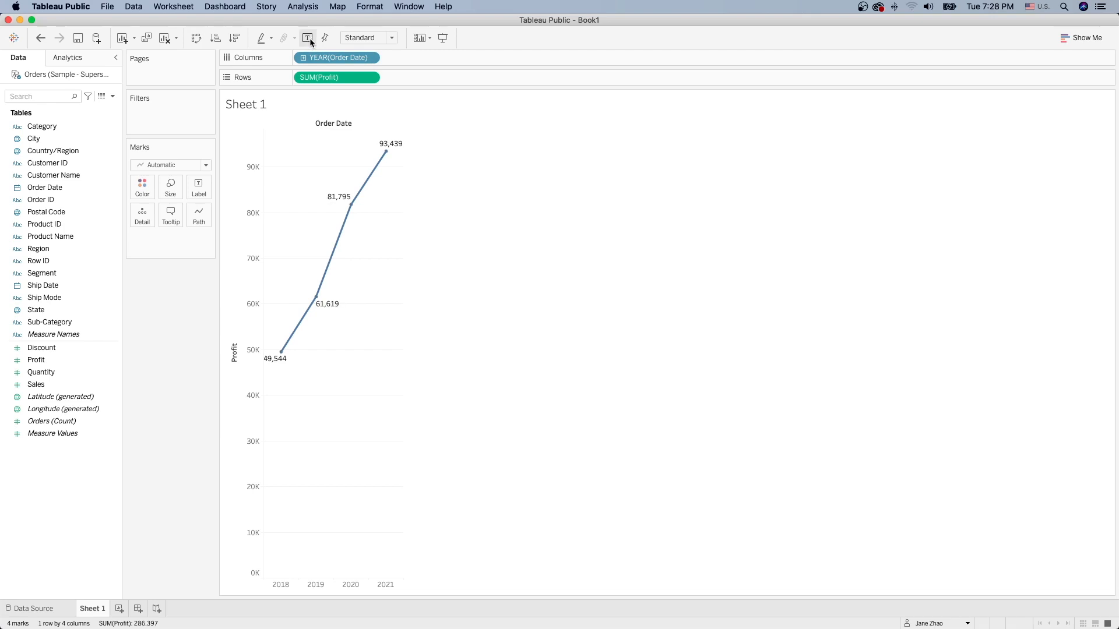
click(309, 37)
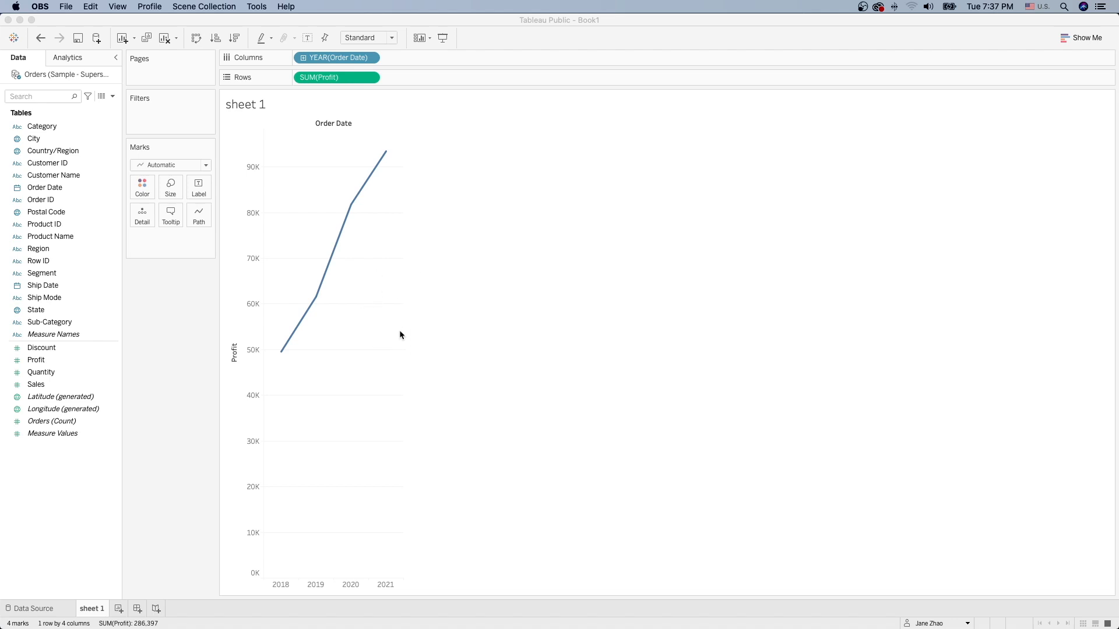
click(1071, 37)
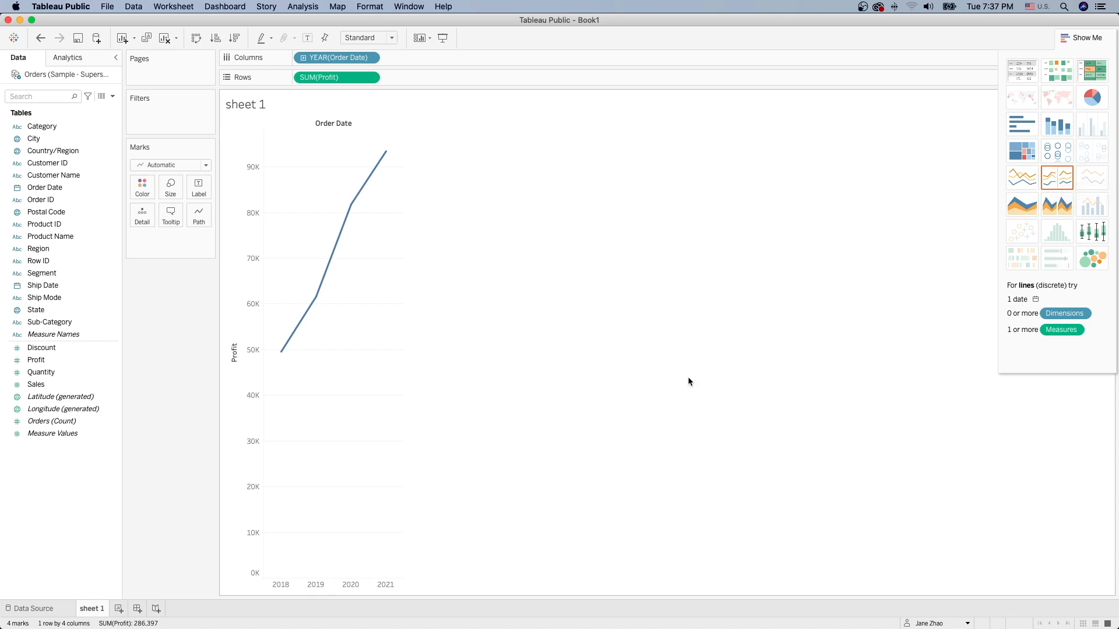
click(1081, 37)
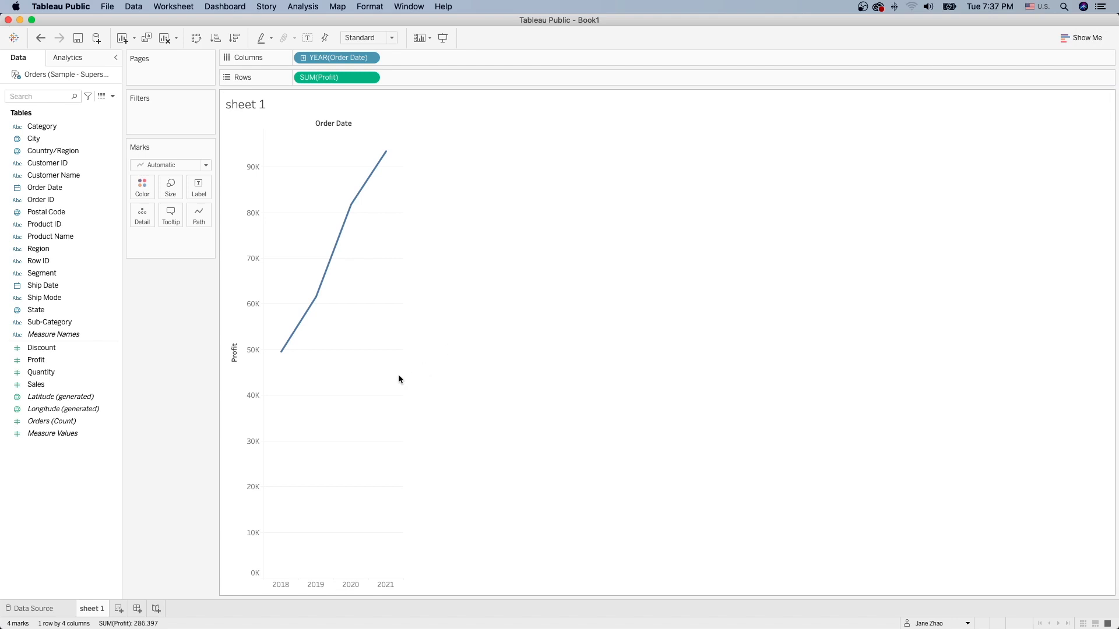
Step: Rename the worksheet as "profit by year"
double_click(88, 609)
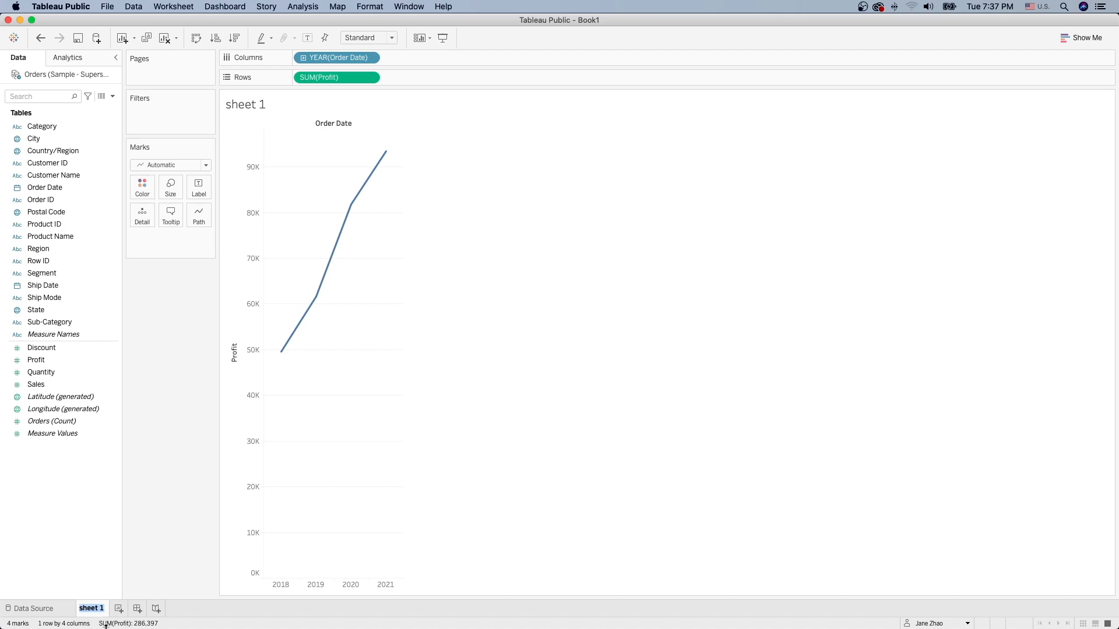
text(profit by year)
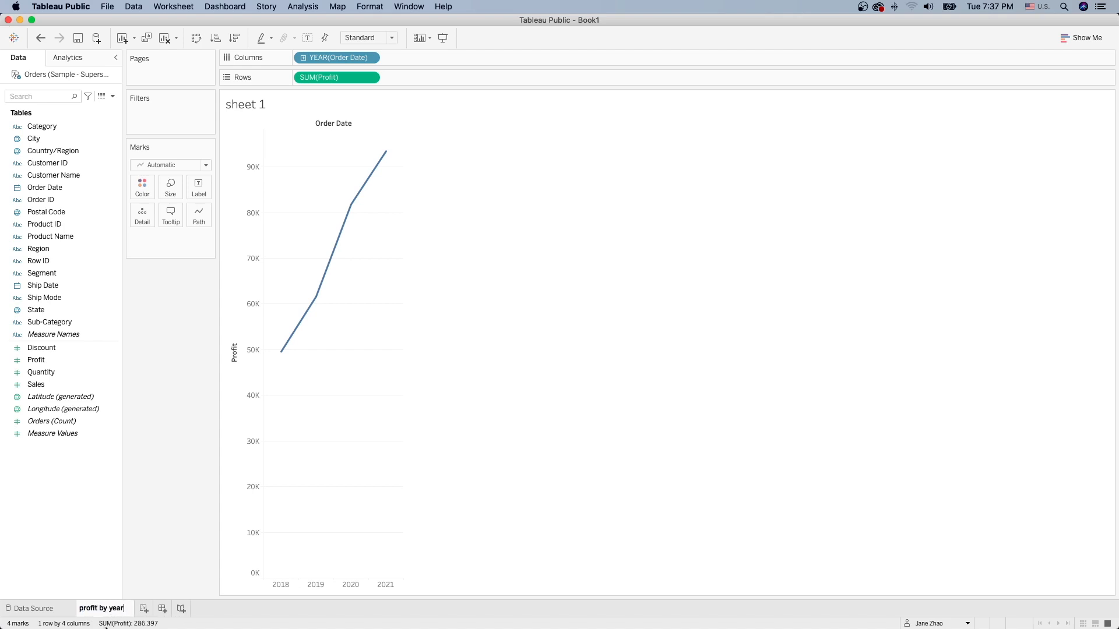
key(Return)
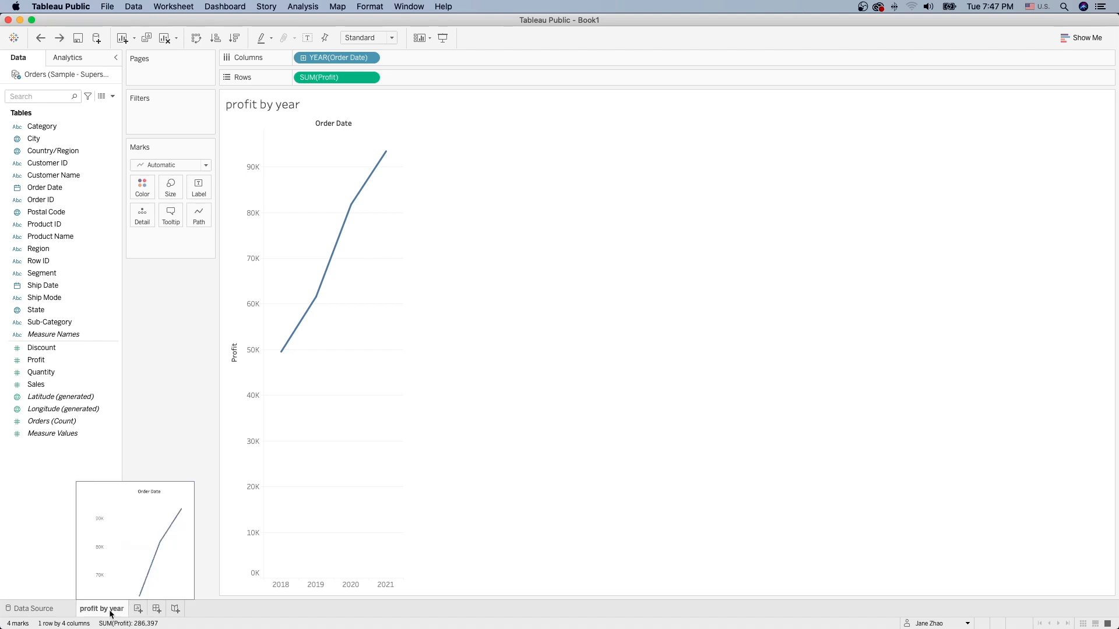
Step: Duplicate the "profit by year" worksheet and show mark labels on the copy's line chart
right_click(111, 613)
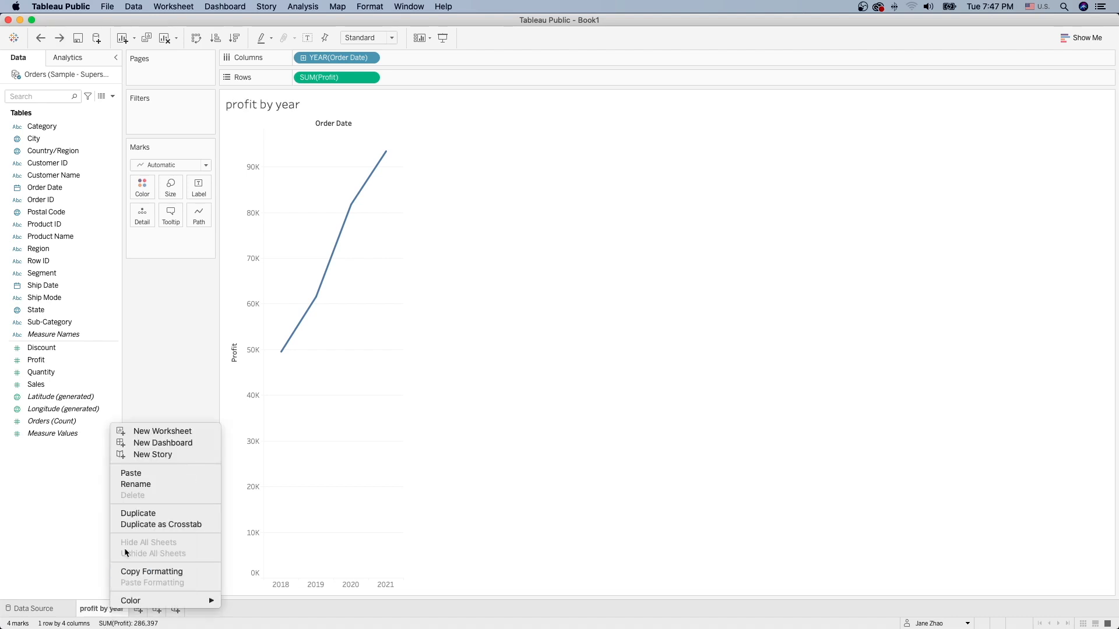
click(146, 515)
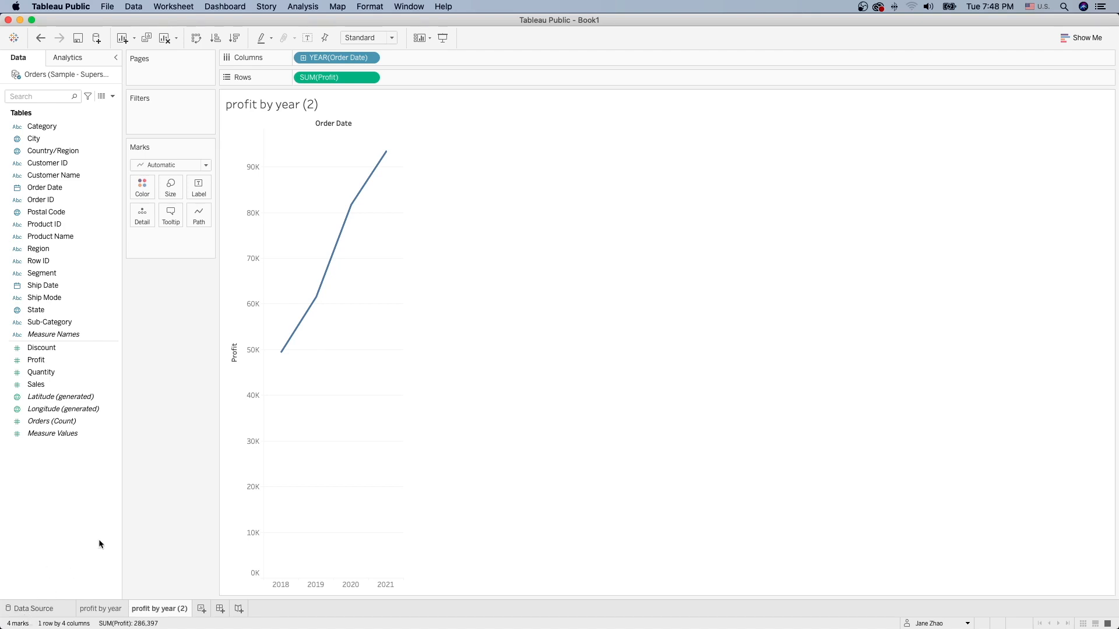
click(307, 38)
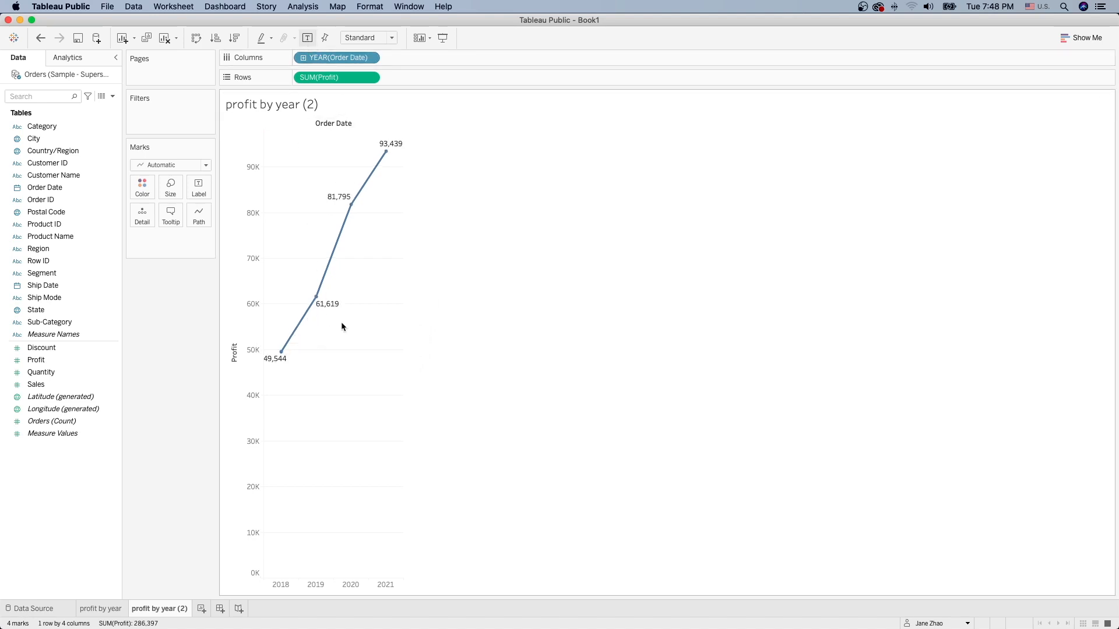
mouse_move(389, 151)
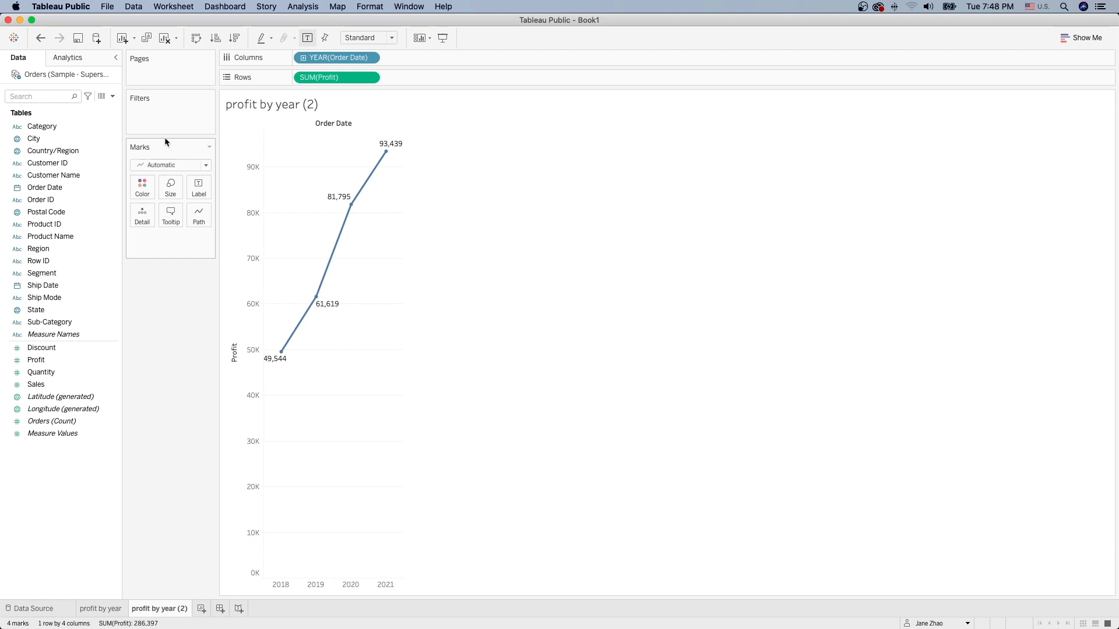
Step: Change the mark type in "profit by year (2)" to Bar and inspect the yearly profit bars
click(207, 167)
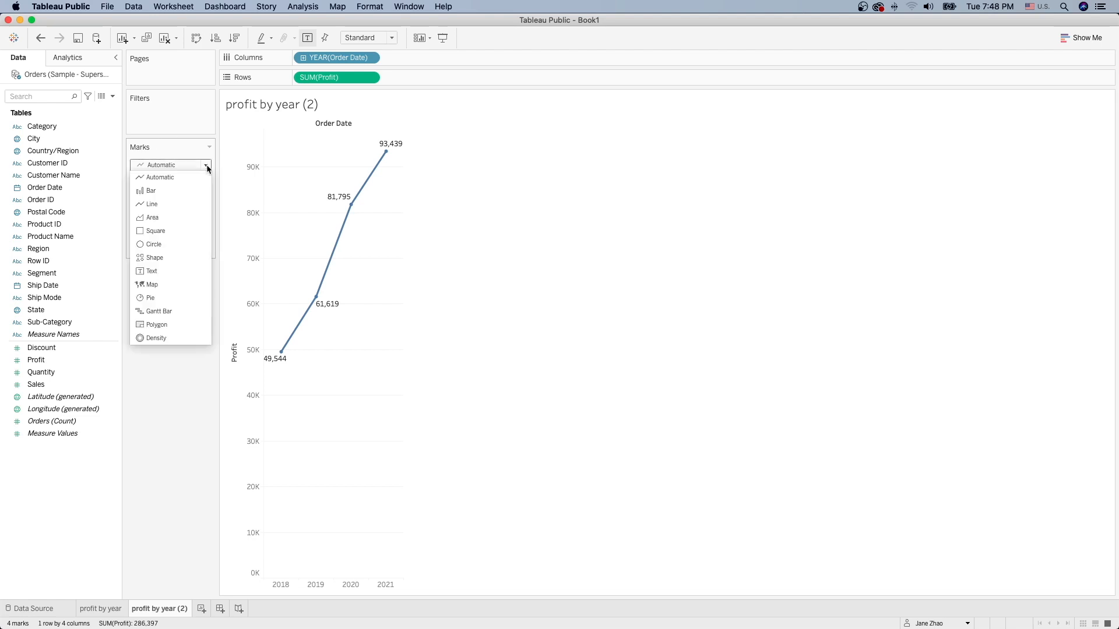
click(185, 191)
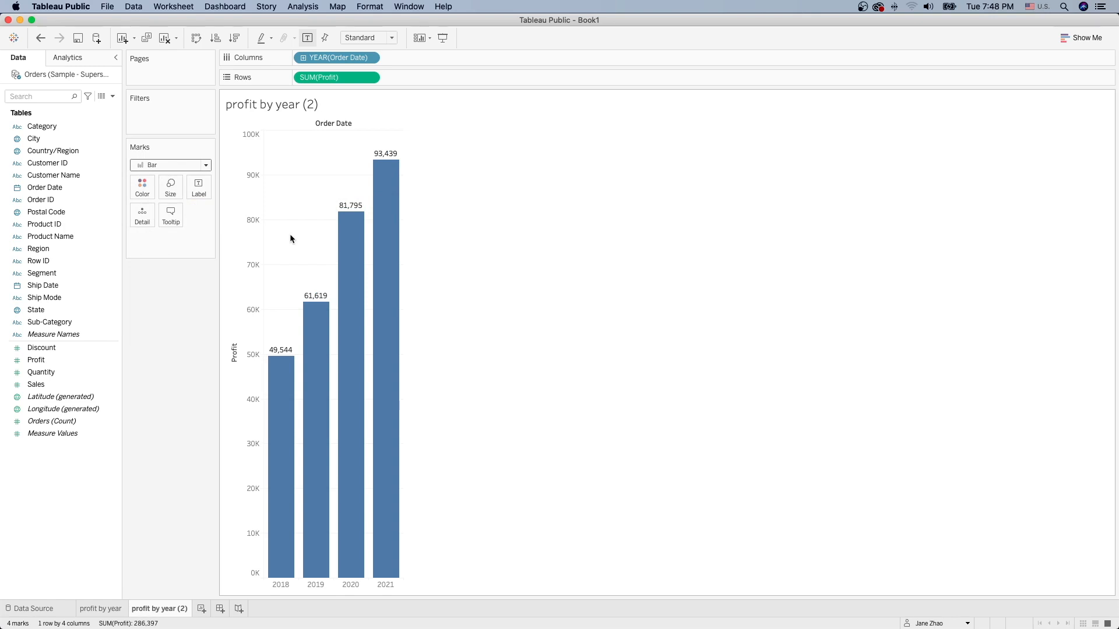
mouse_move(330, 420)
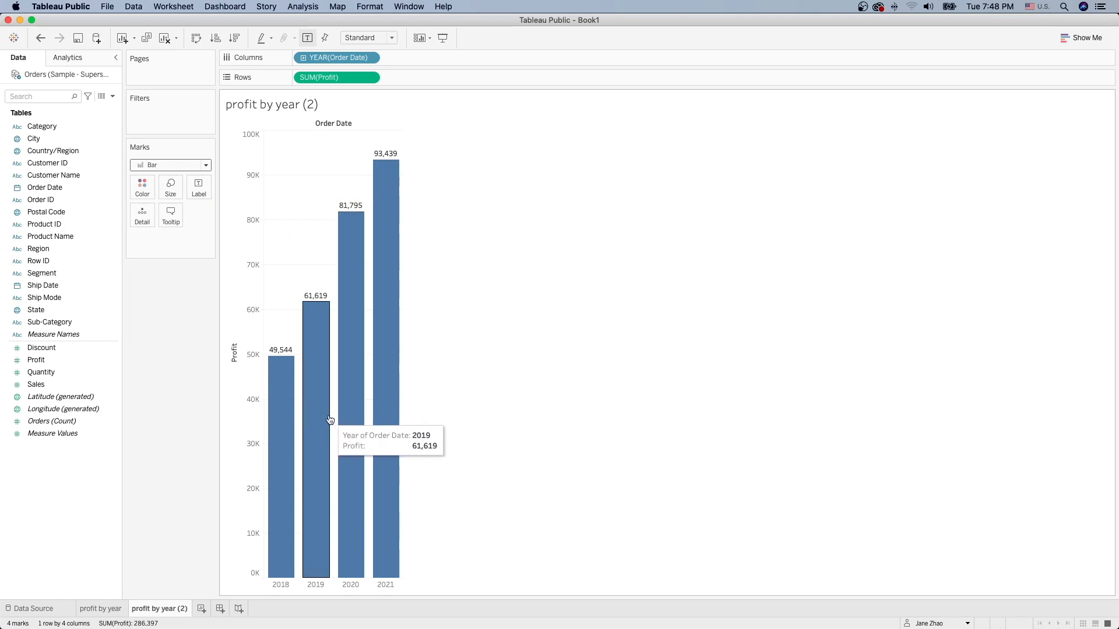
mouse_move(400, 481)
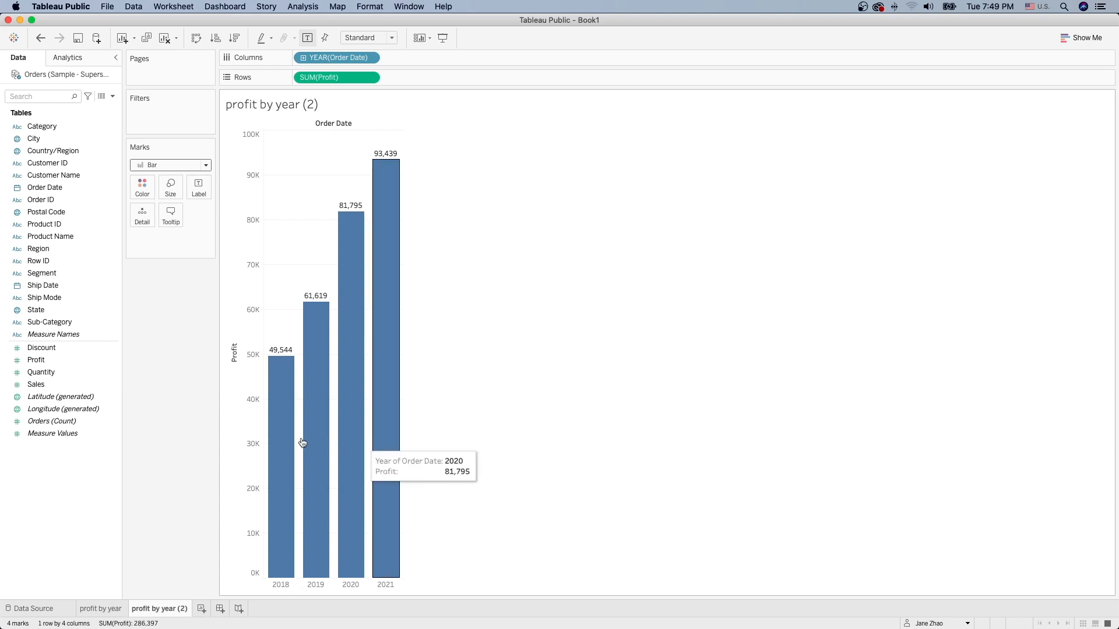
mouse_move(385, 515)
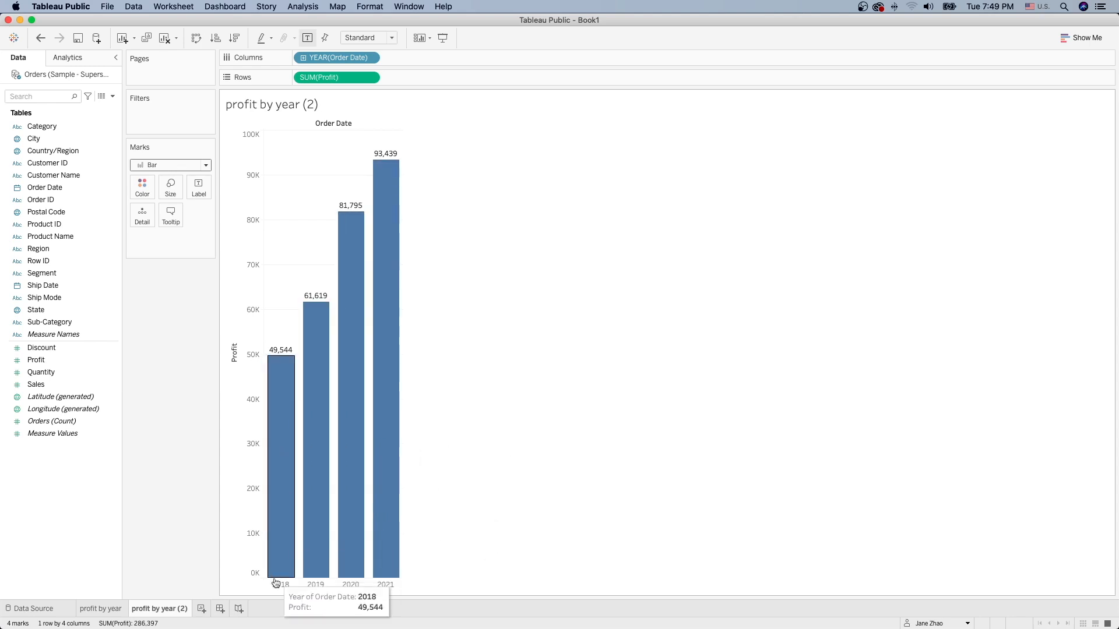
mouse_move(288, 581)
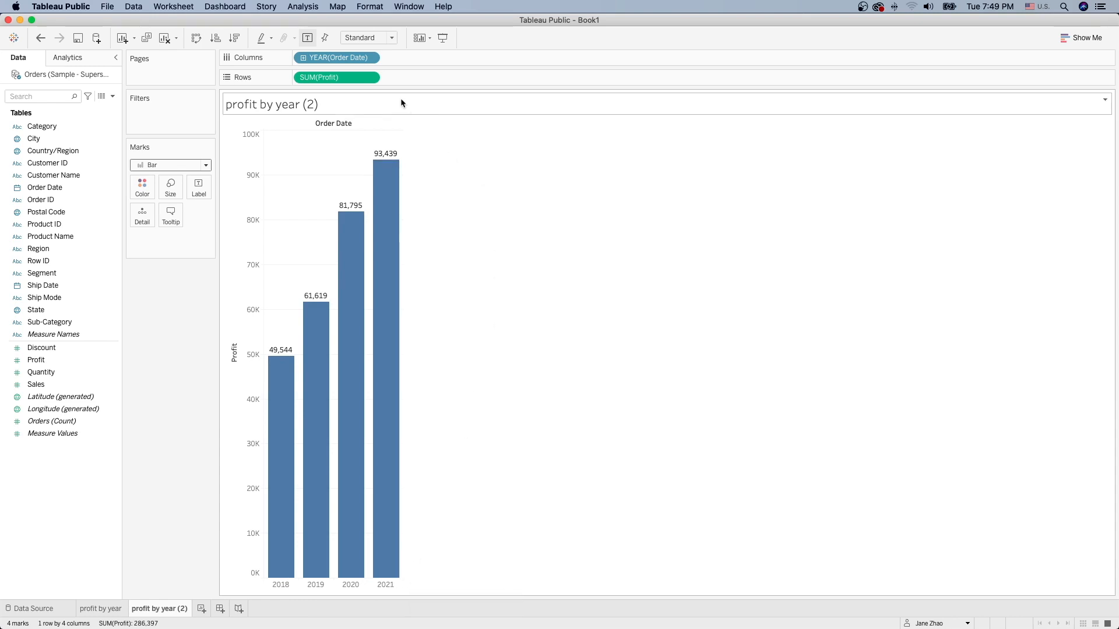
Step: Group Order Date by discrete month in the "profit by year (2)" bar chart and inspect the monthly profit bars
click(370, 59)
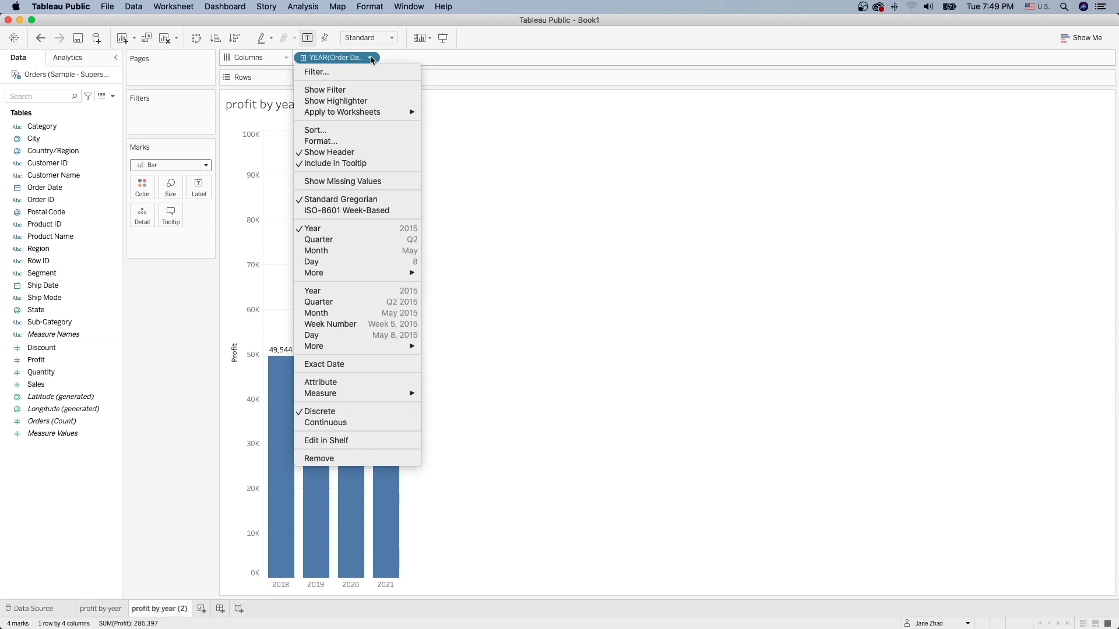
click(398, 255)
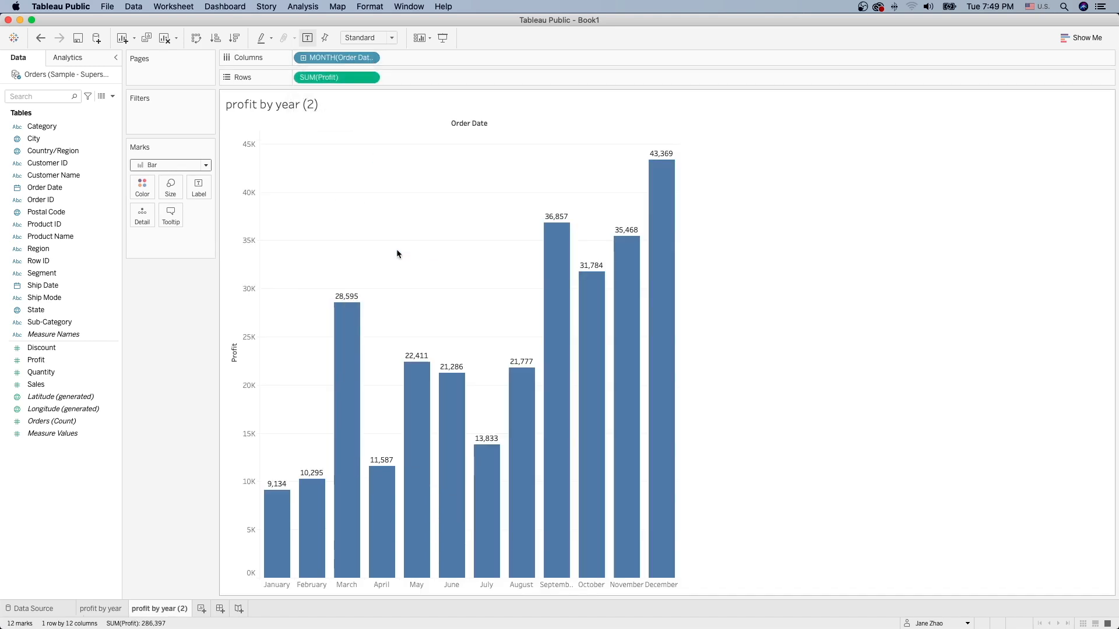
mouse_move(550, 437)
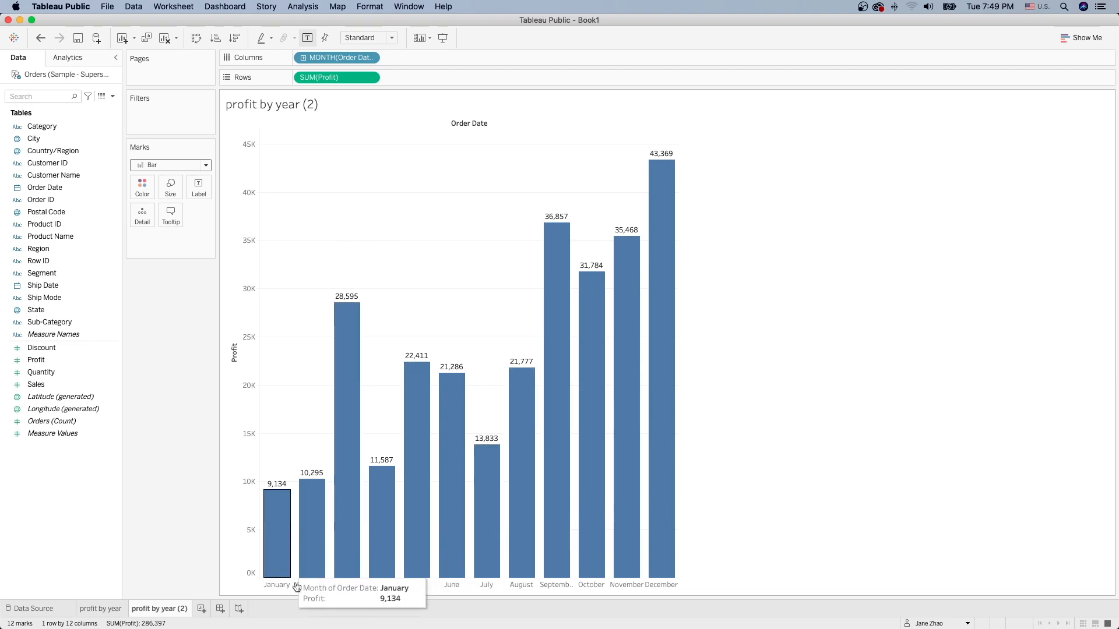
mouse_move(600, 577)
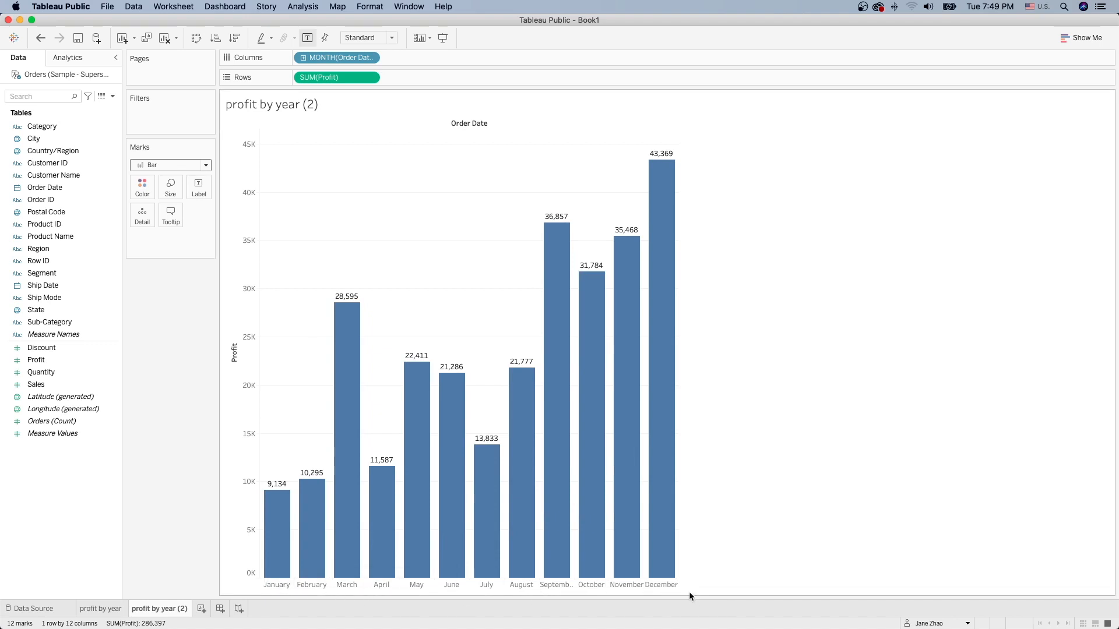
Step: Rename the "profit by year (2)" worksheet as "profit by month"
double_click(163, 609)
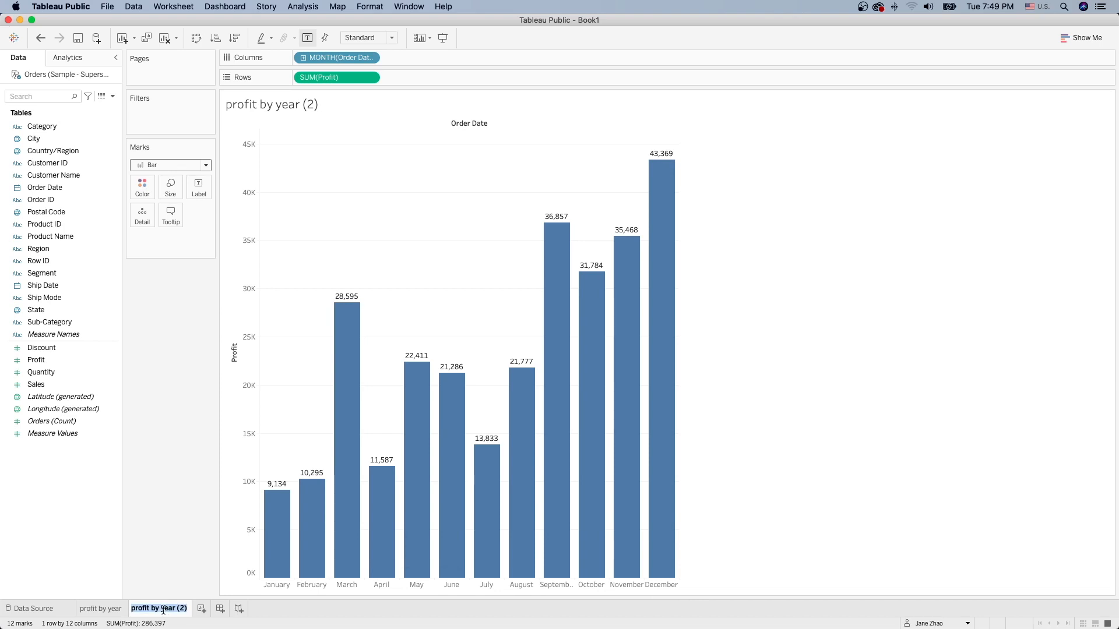
key(Return)
drag(163, 609, 188, 609)
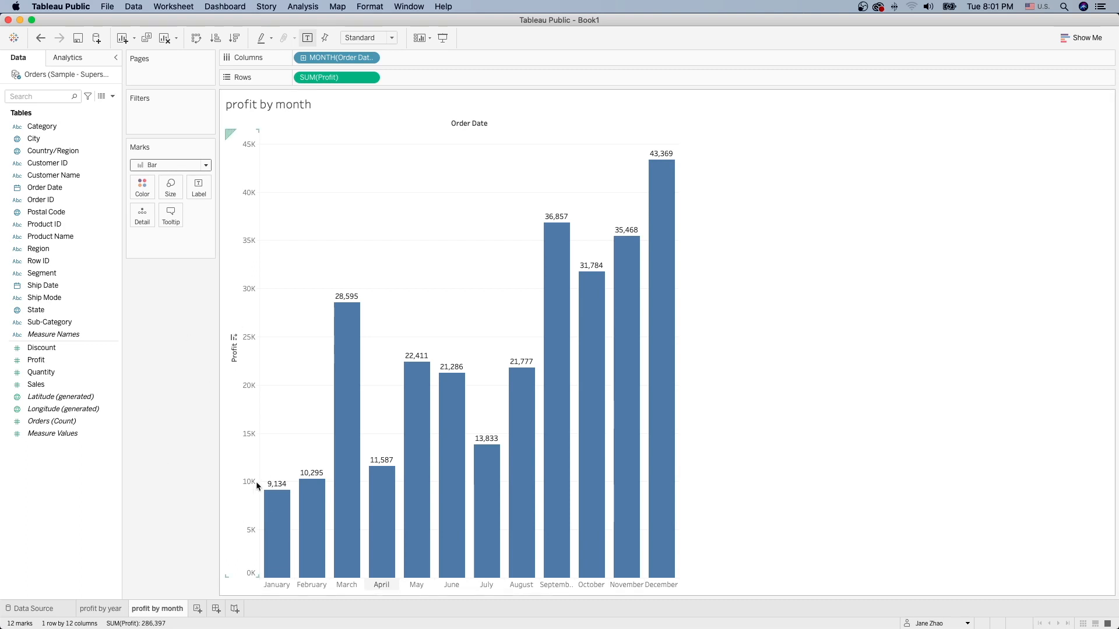
Step: Create a new worksheet with a bar chart of Profit in rows against the year of Order Date in columns
click(199, 610)
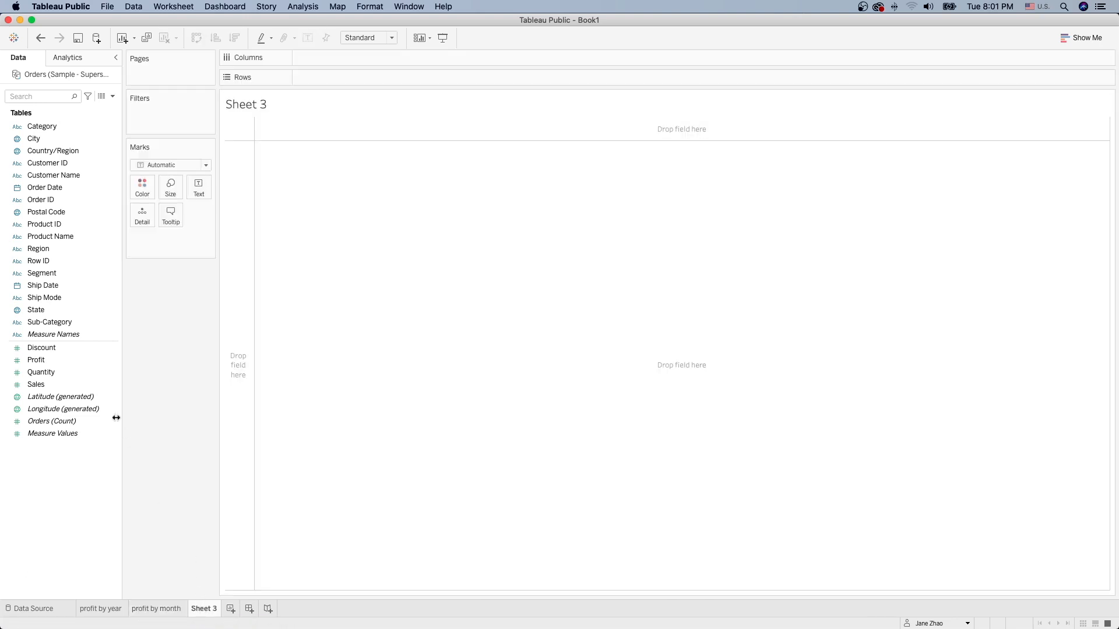
drag(37, 360, 325, 80)
click(51, 190)
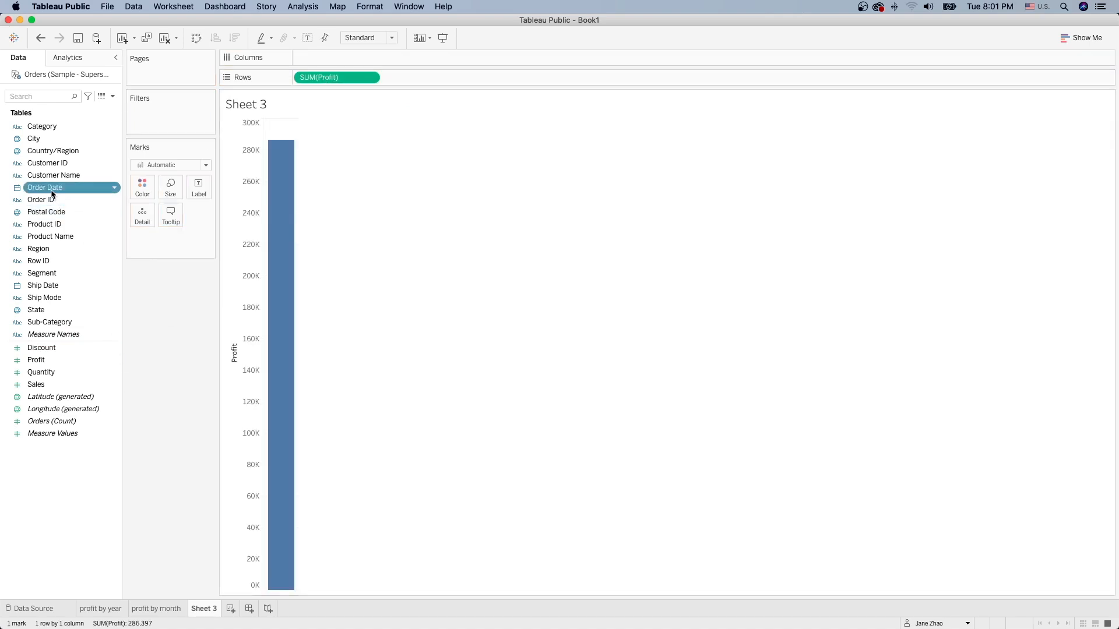
drag(51, 194, 325, 58)
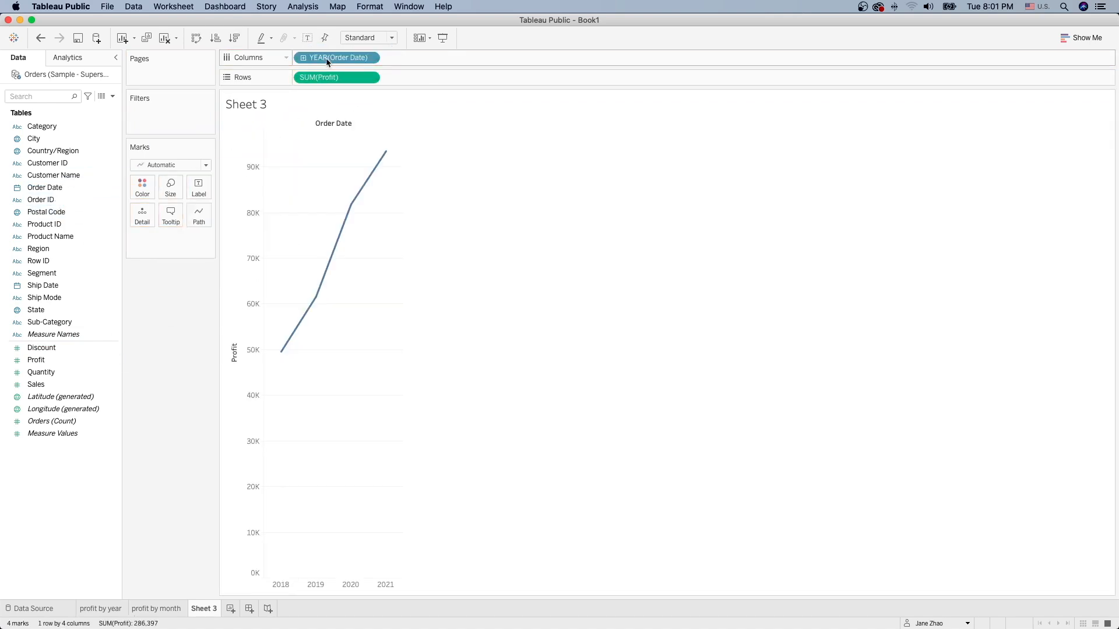
click(206, 168)
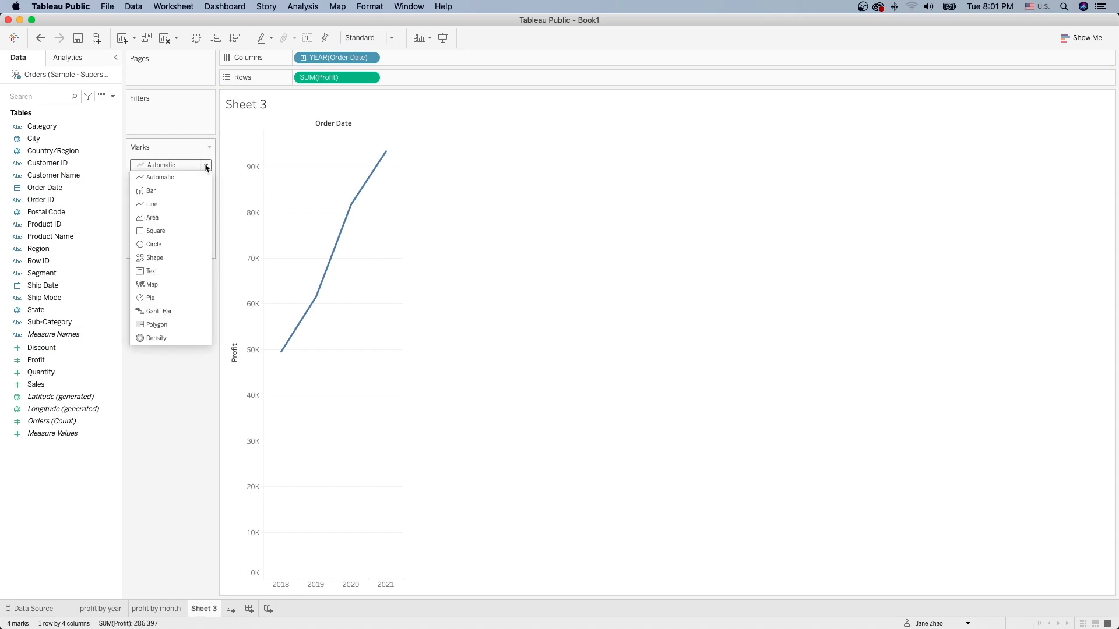
click(190, 191)
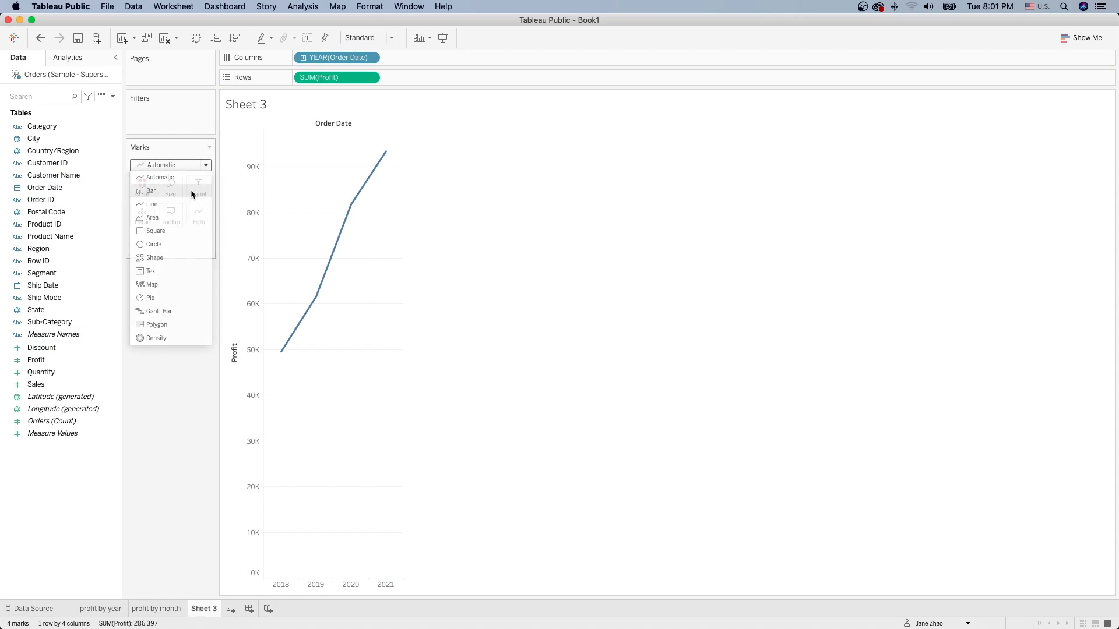
Step: Group Order Date by weekday in the new bar chart and rename the worksheet as "profit by weekday"
click(371, 59)
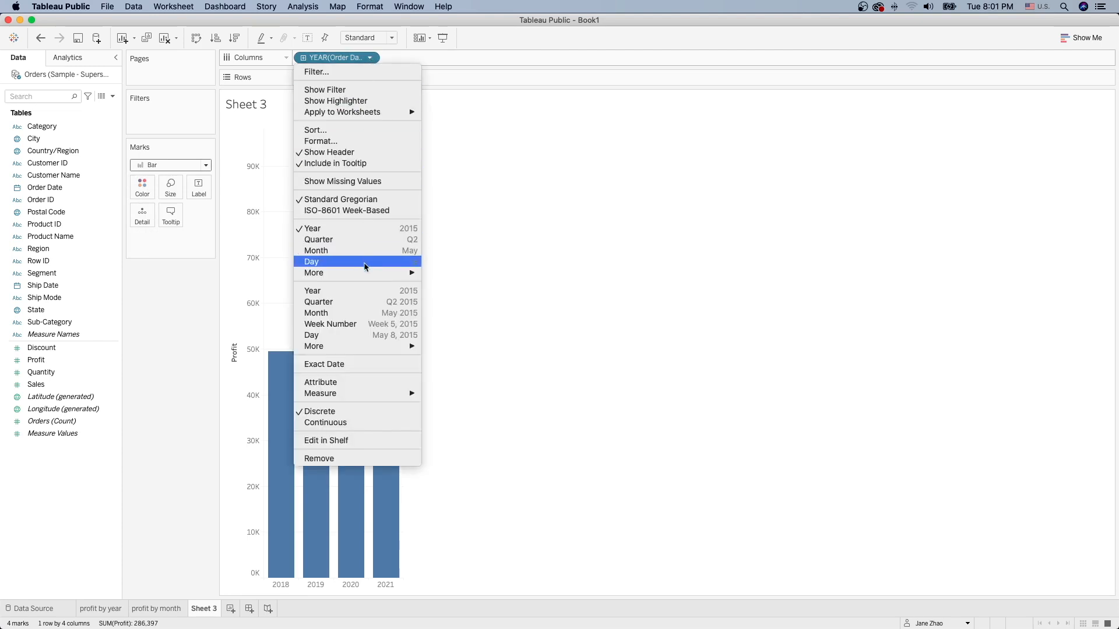
mouse_move(367, 274)
click(450, 286)
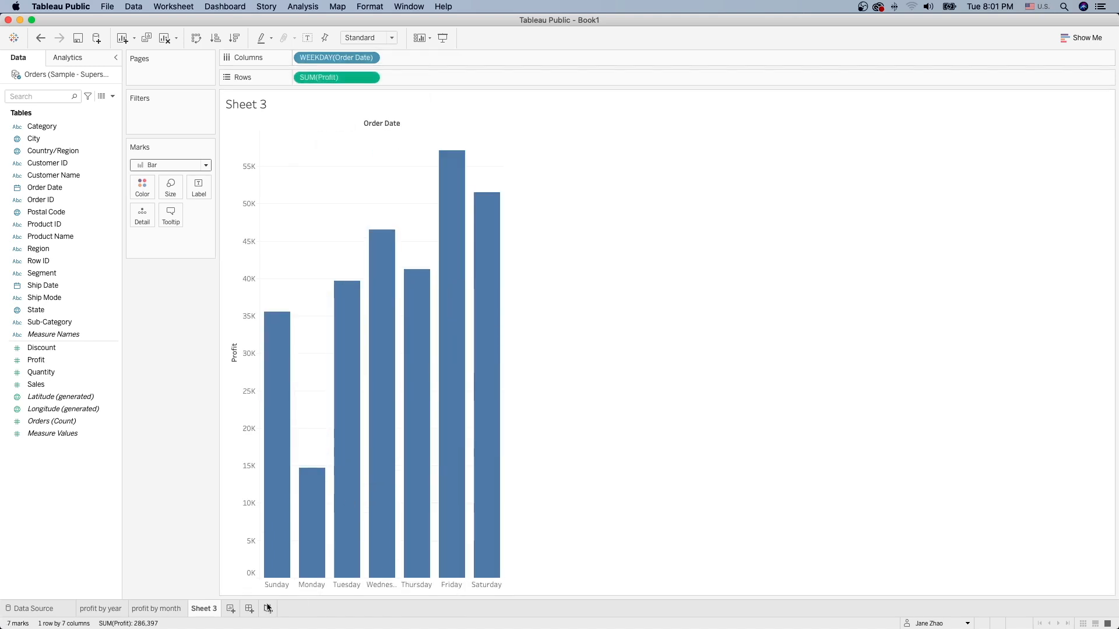
mouse_move(255, 627)
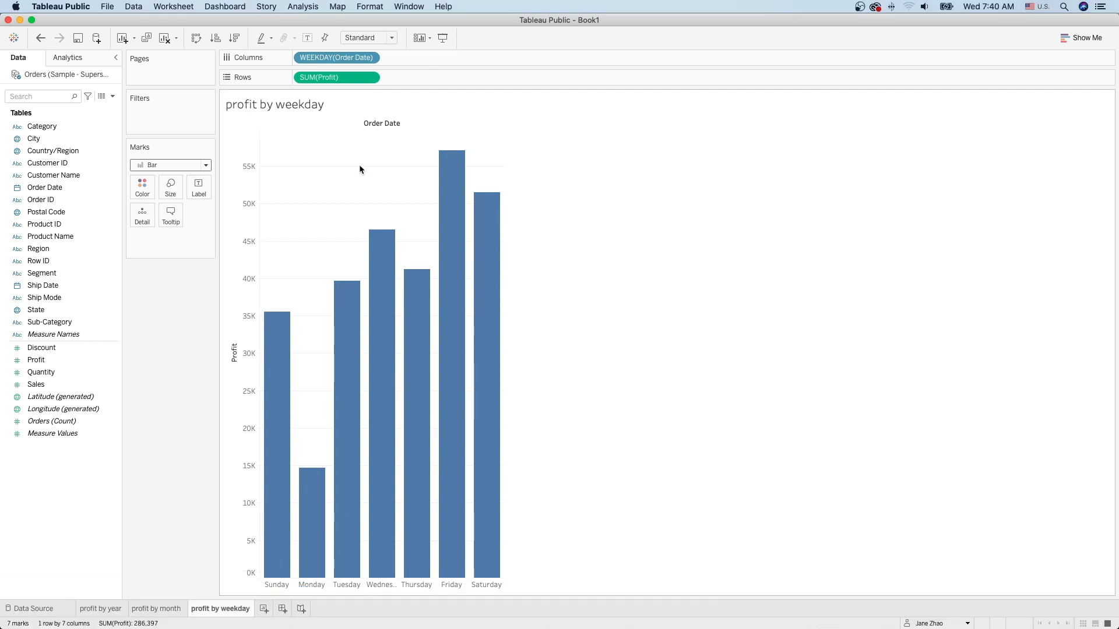
Step: Swap the weekday chart's rows and columns and sort its bars by Profit in descending and then ascending order
click(197, 39)
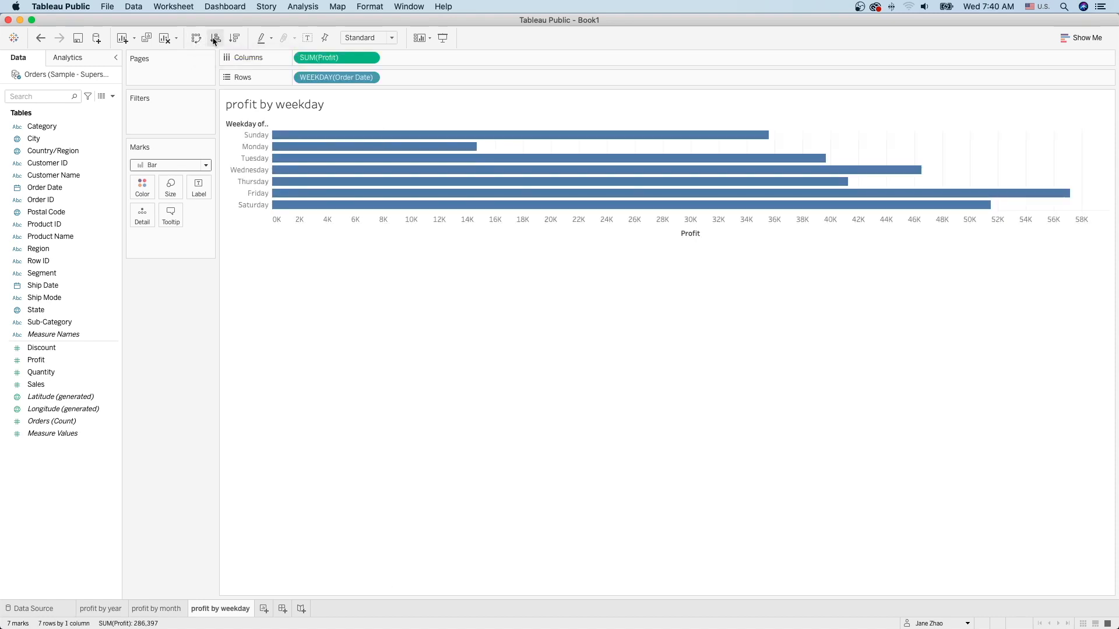
click(236, 39)
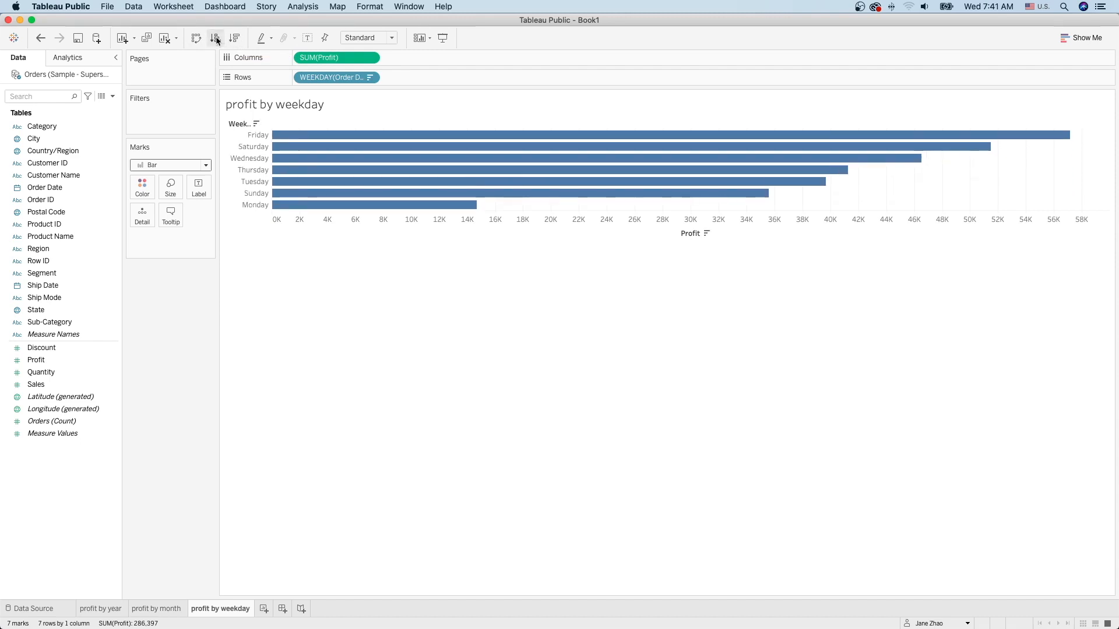
click(221, 39)
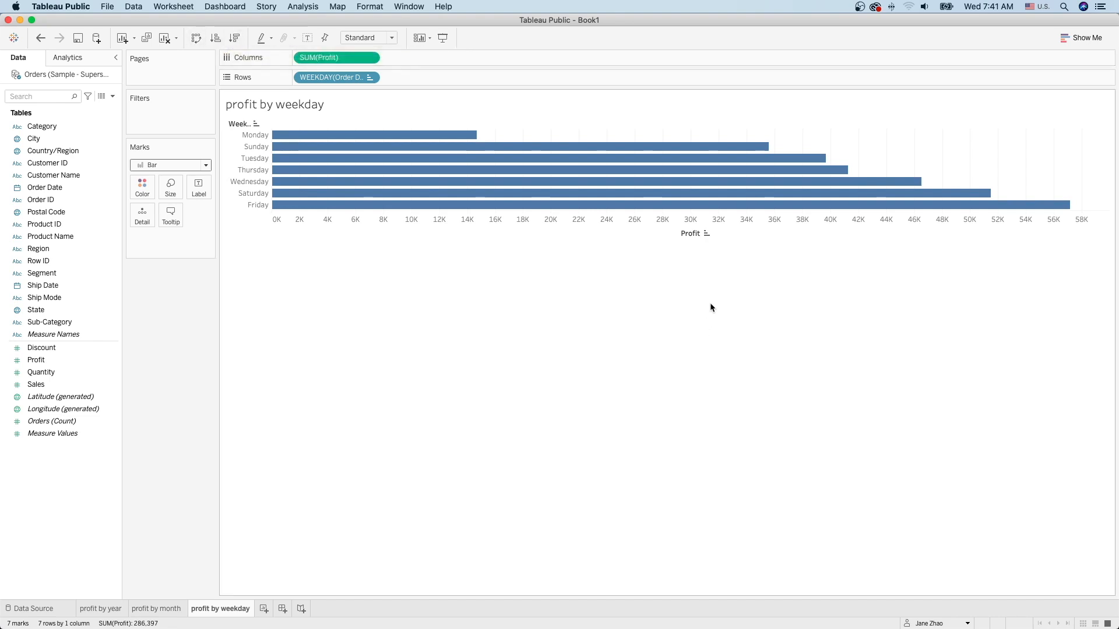
Step: Clear the weekday sort from the Profit axis and cycle it through descending and ascending order
click(706, 234)
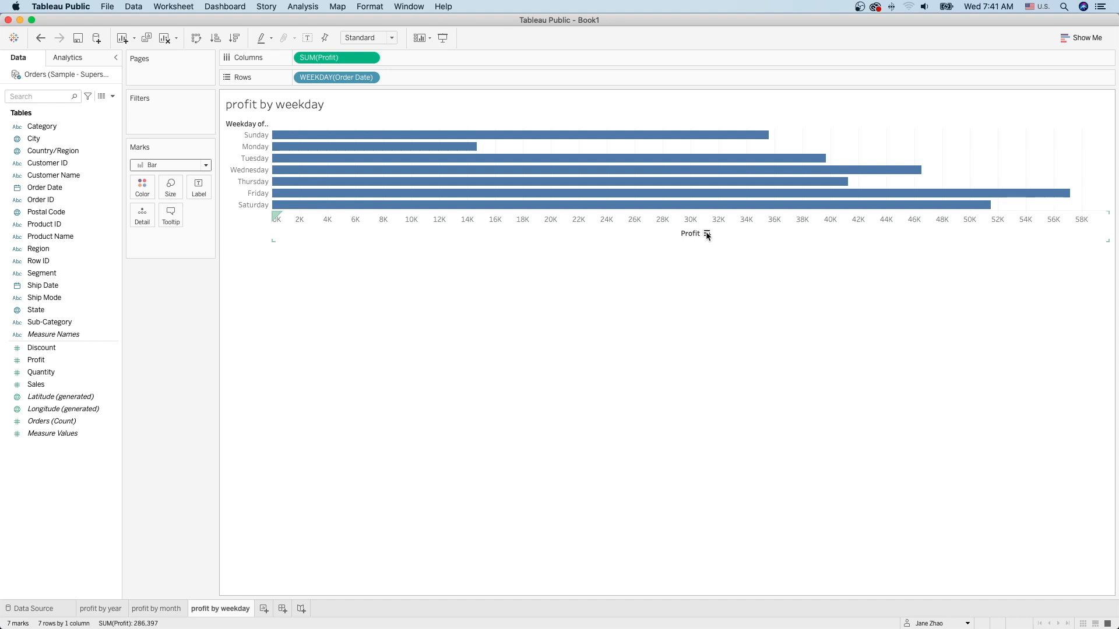
click(707, 233)
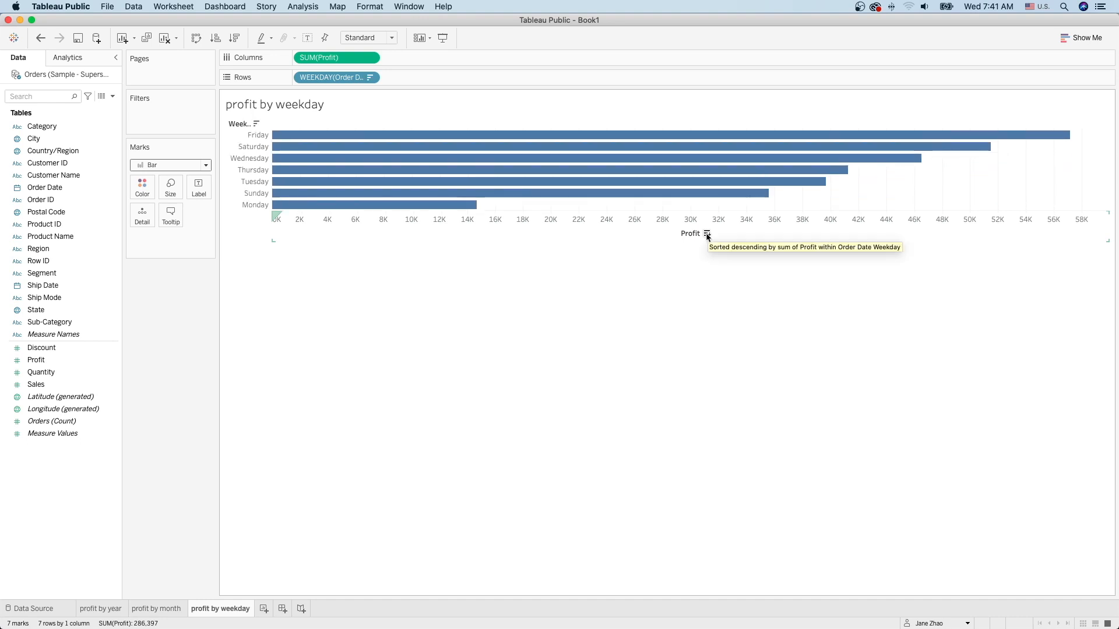
click(707, 234)
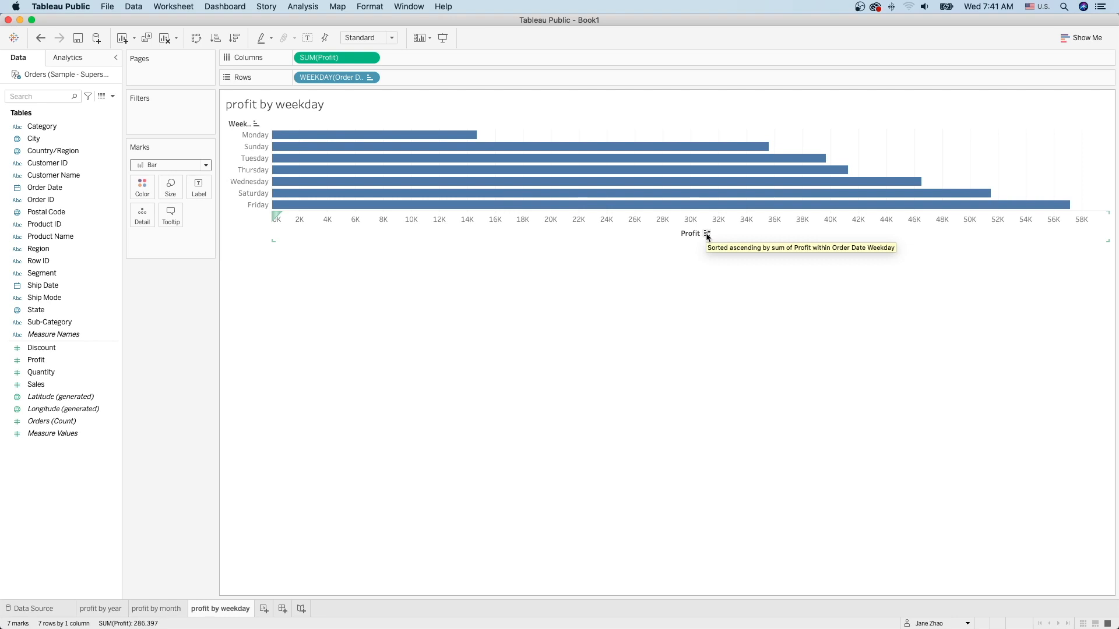
click(707, 234)
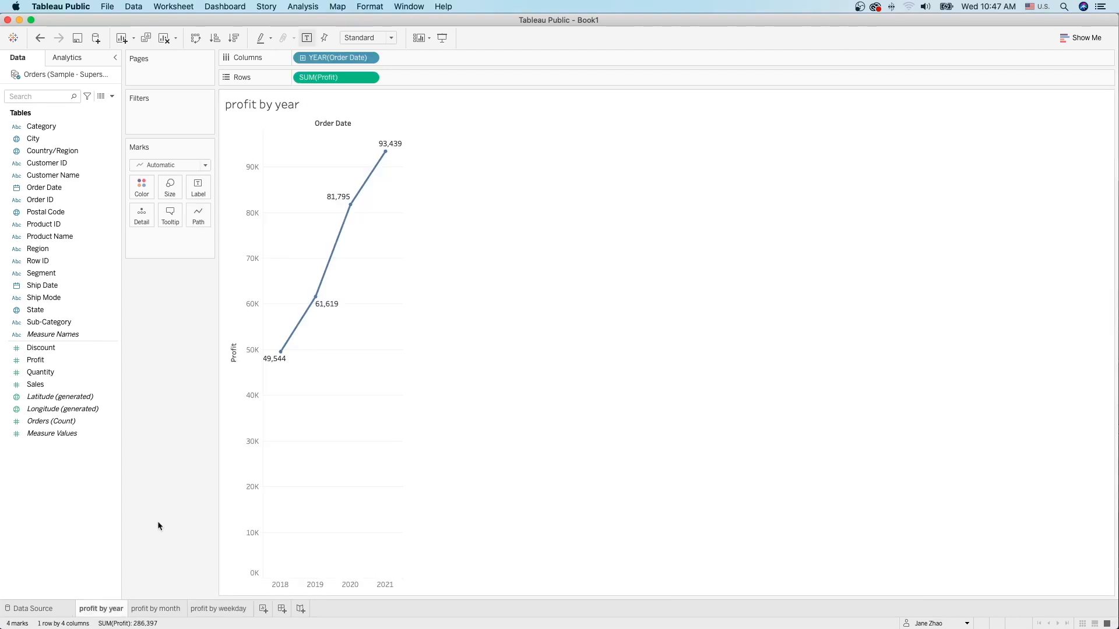
Step: Duplicate the "profit by year" worksheet and change the copy's mark type to Bar
right_click(111, 610)
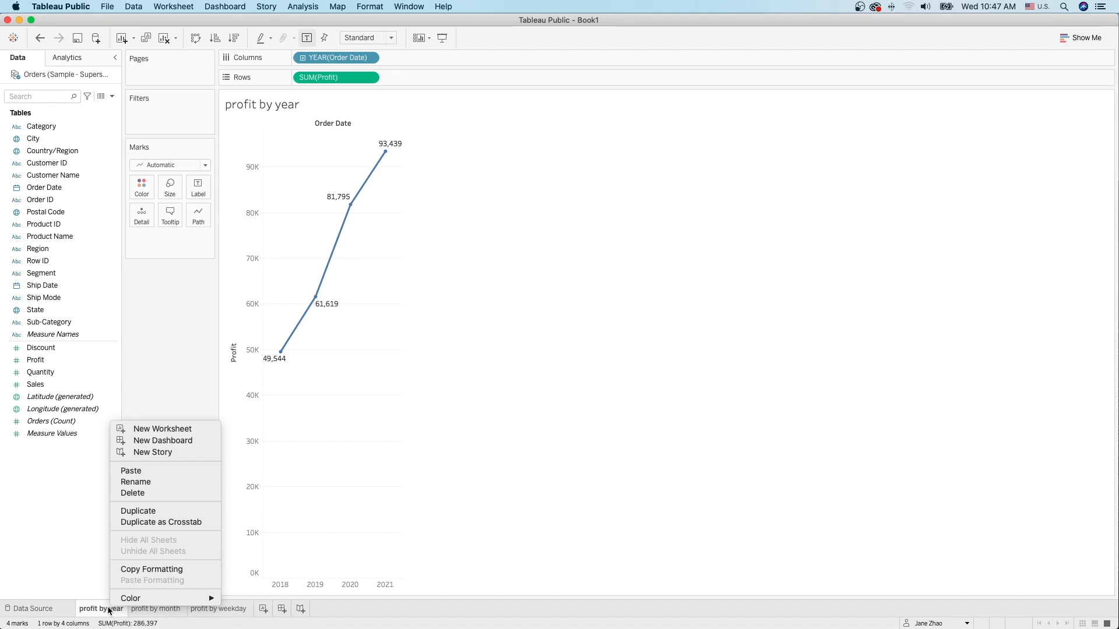
click(155, 512)
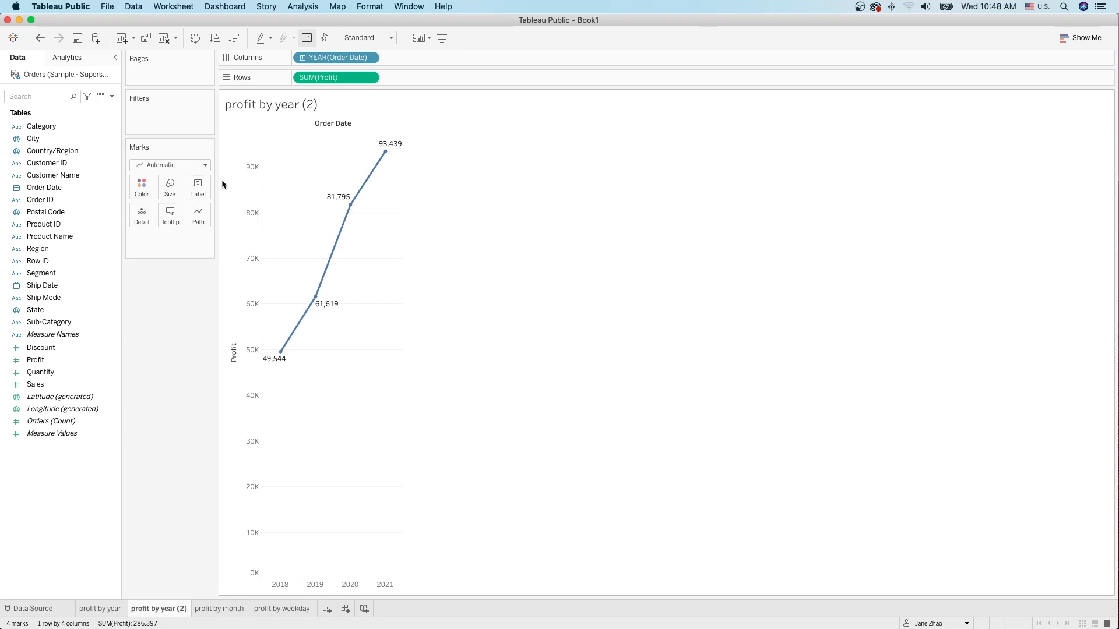
click(205, 166)
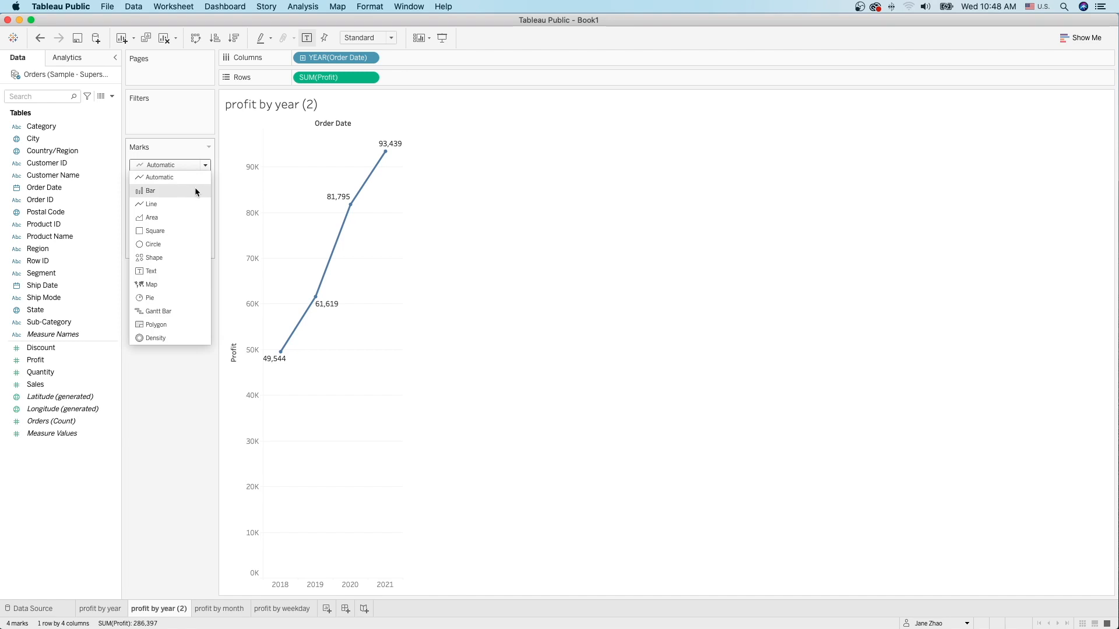
click(194, 190)
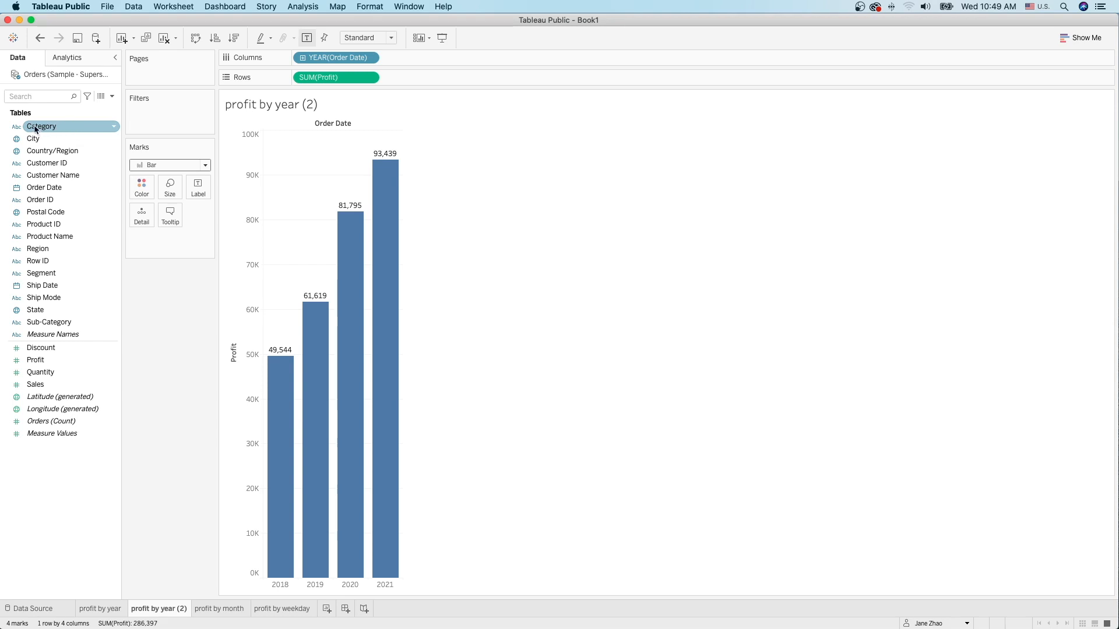
Step: Color the yearly profit bars by Category and inspect the stacked segments for 2021
drag(36, 129, 136, 188)
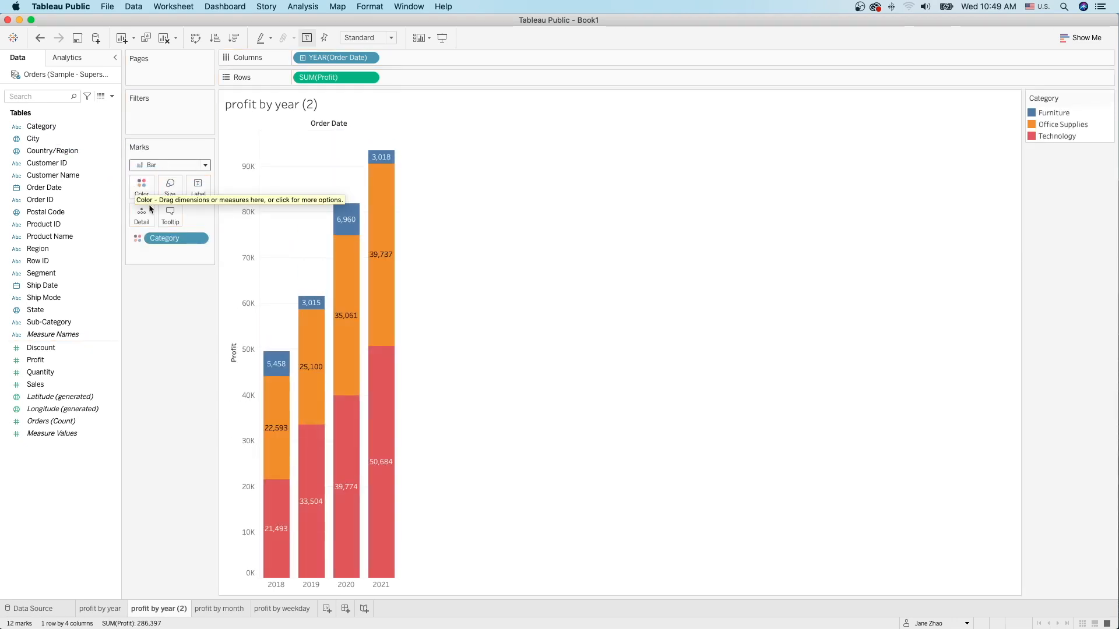
mouse_move(398, 244)
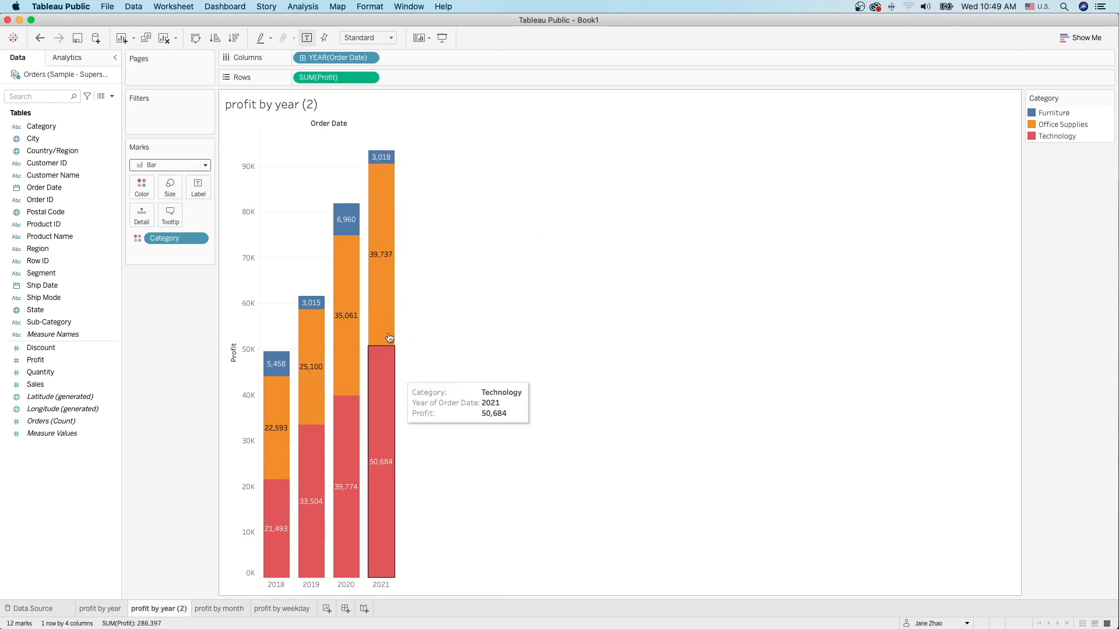
mouse_move(392, 358)
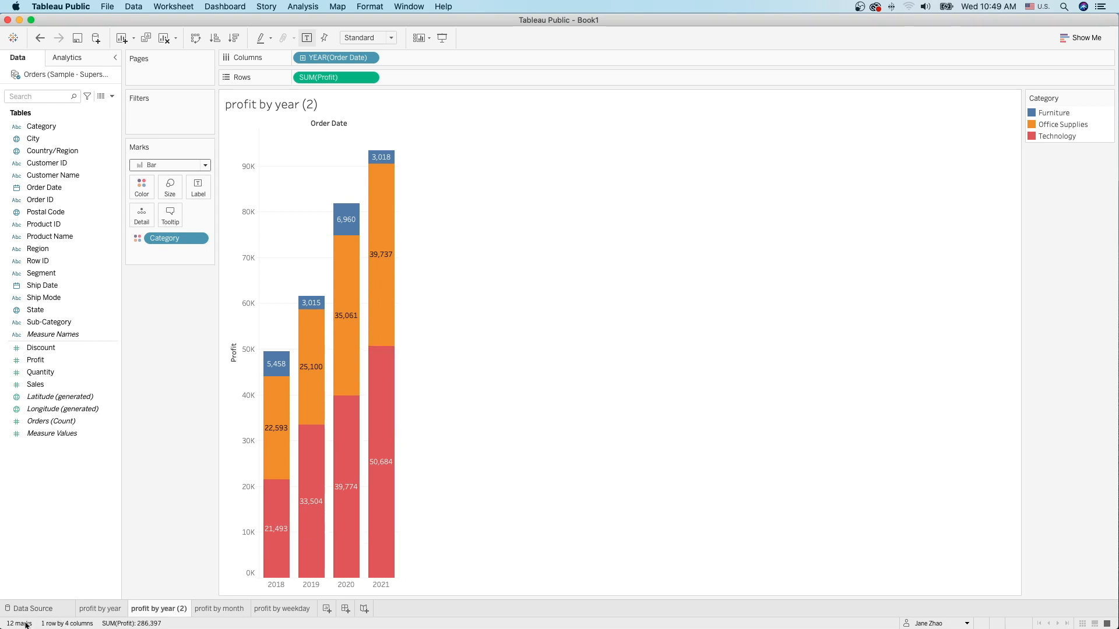
mouse_move(385, 152)
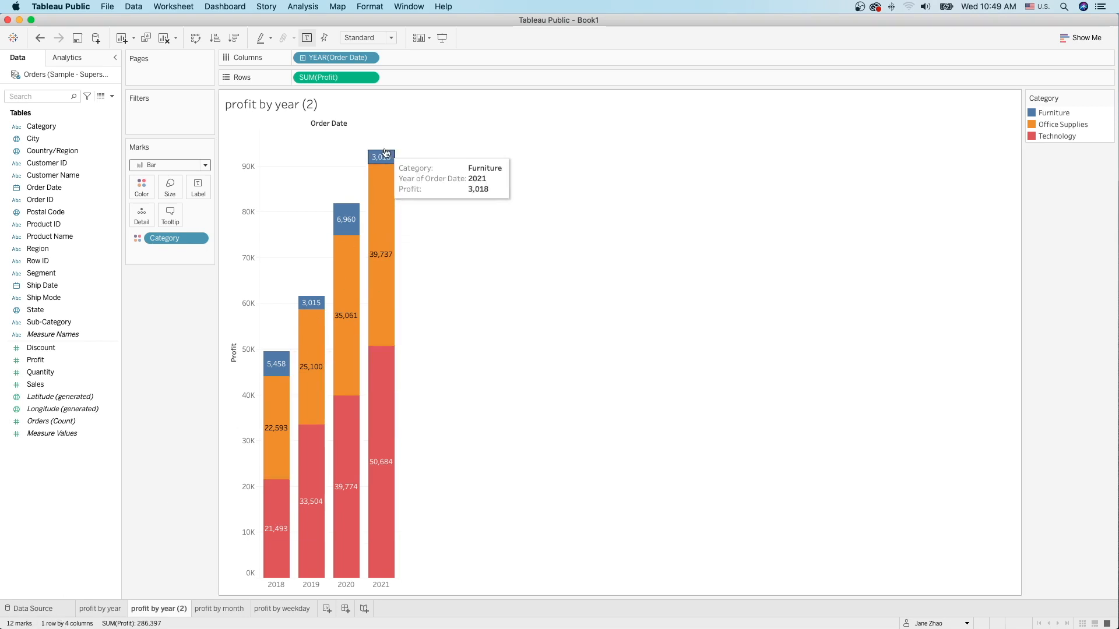
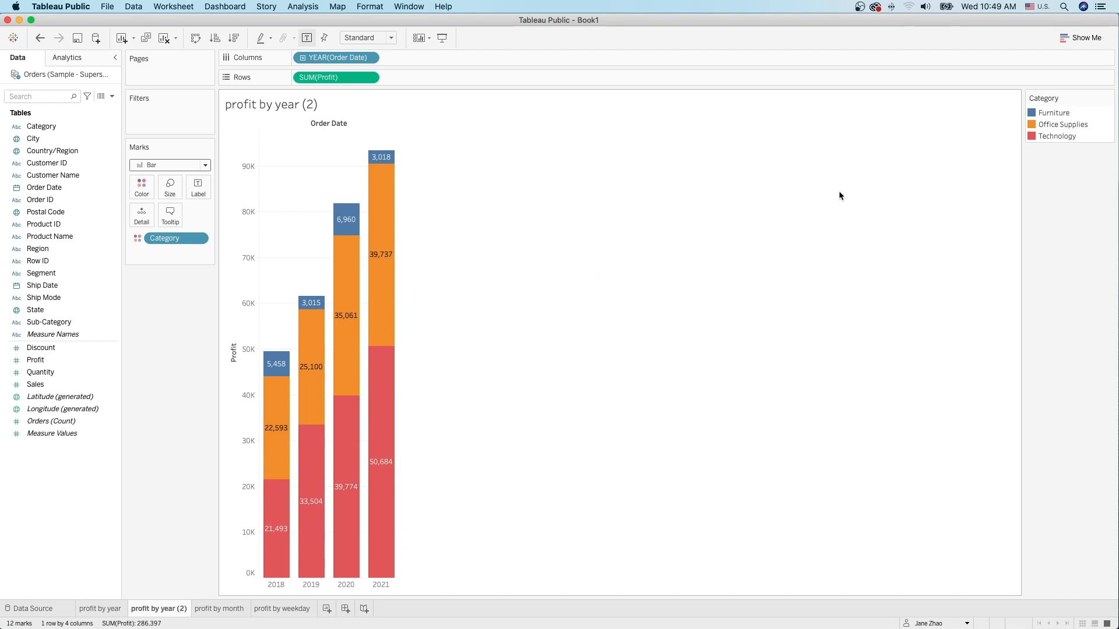
Step: Edit the Category colors so Furniture is orange, Office Supplies blue and Technology brown
click(1110, 99)
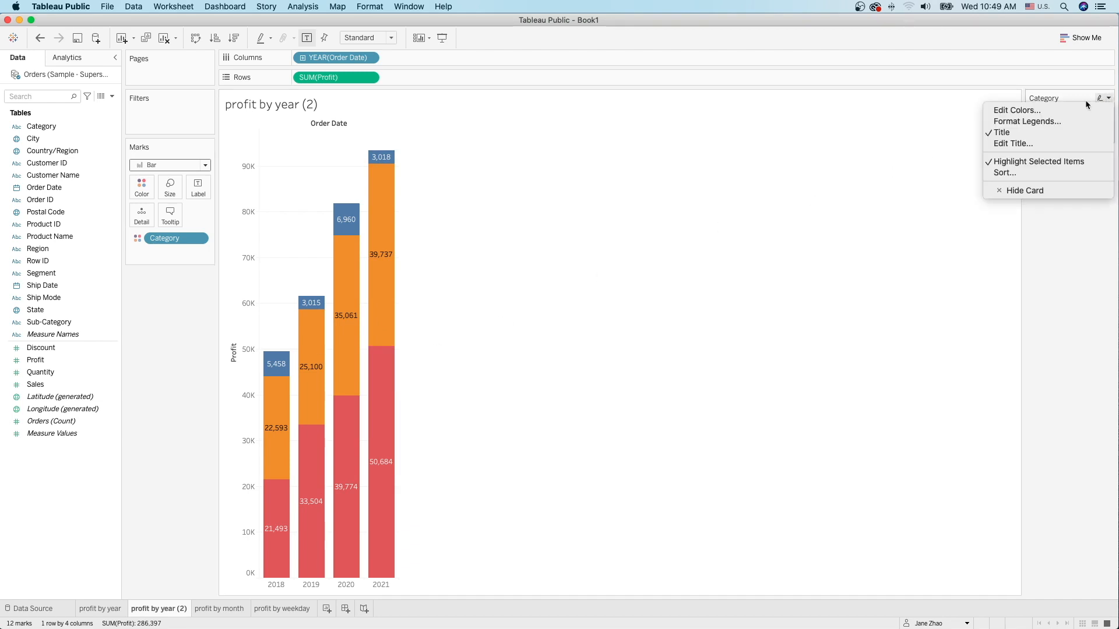
click(1026, 108)
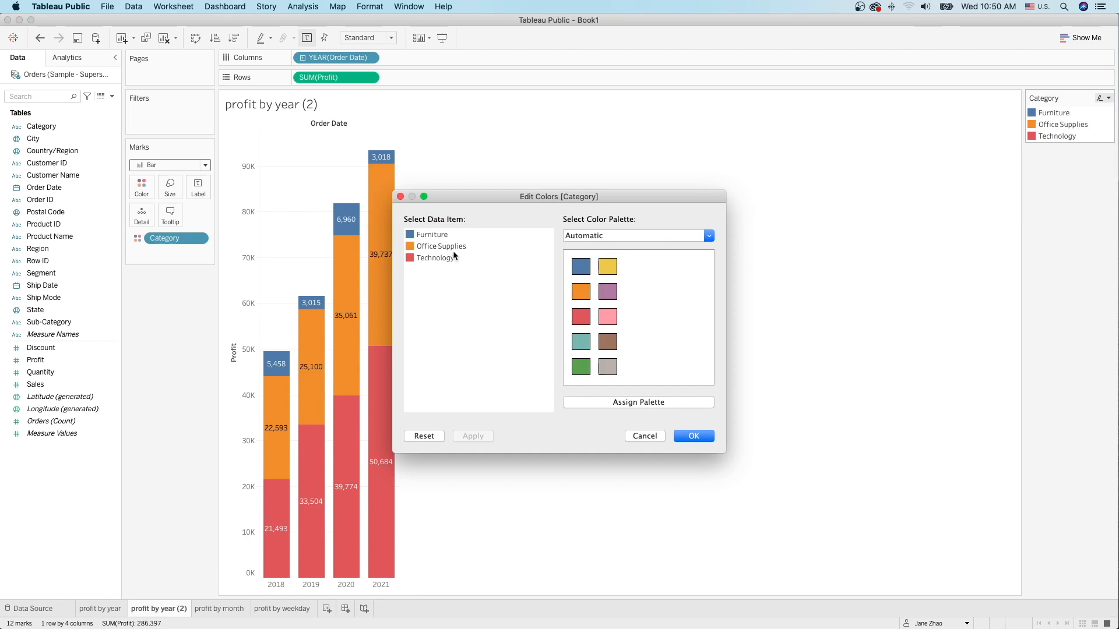
click(436, 235)
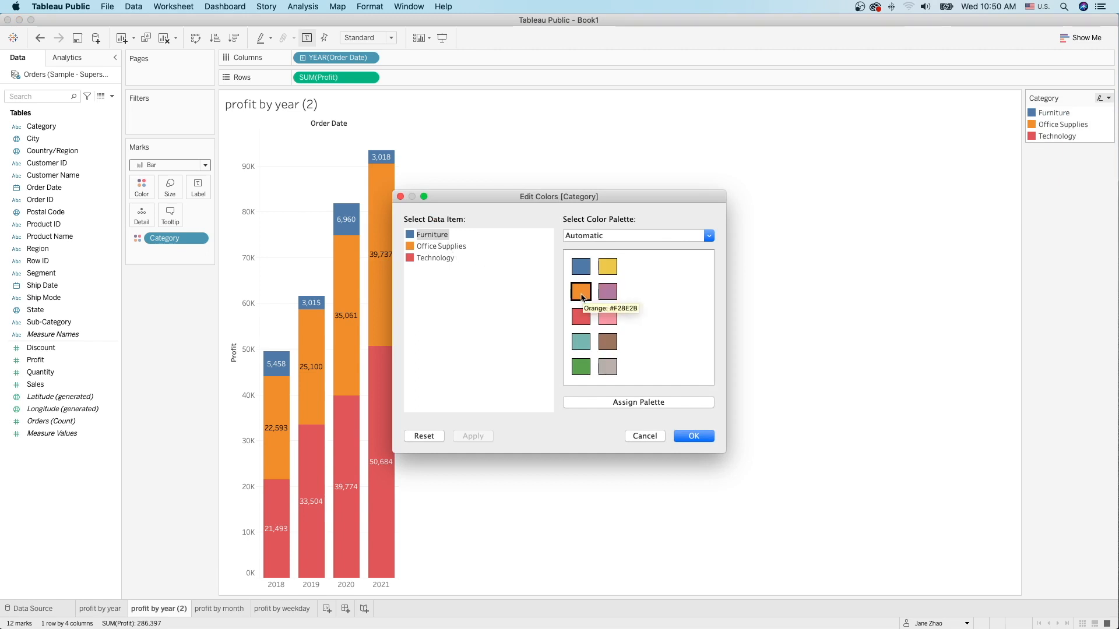
click(582, 297)
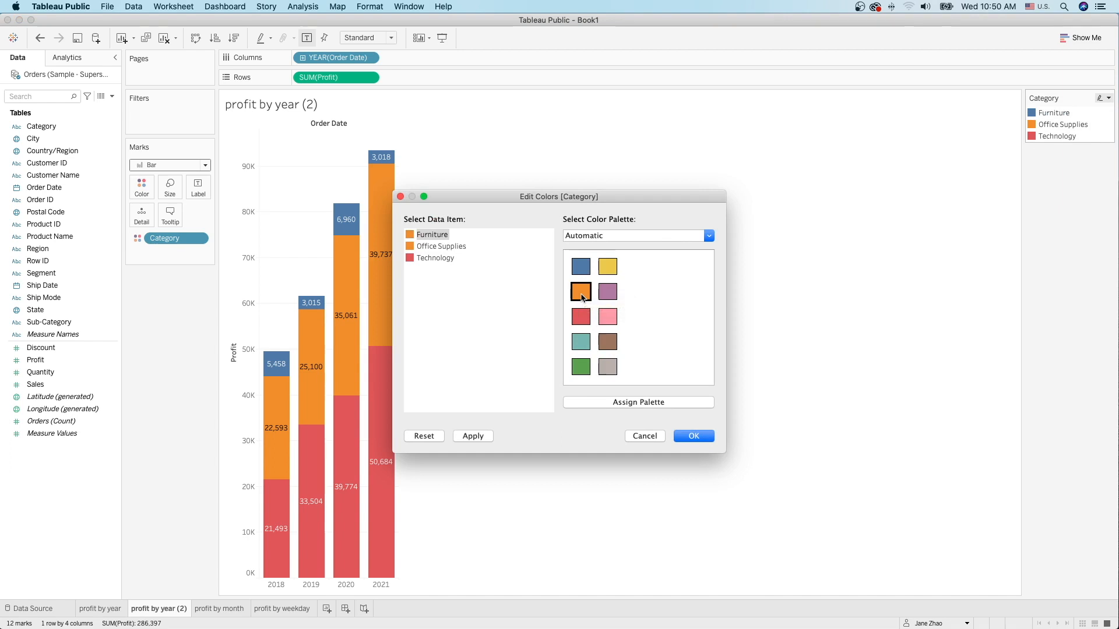
click(441, 247)
click(581, 266)
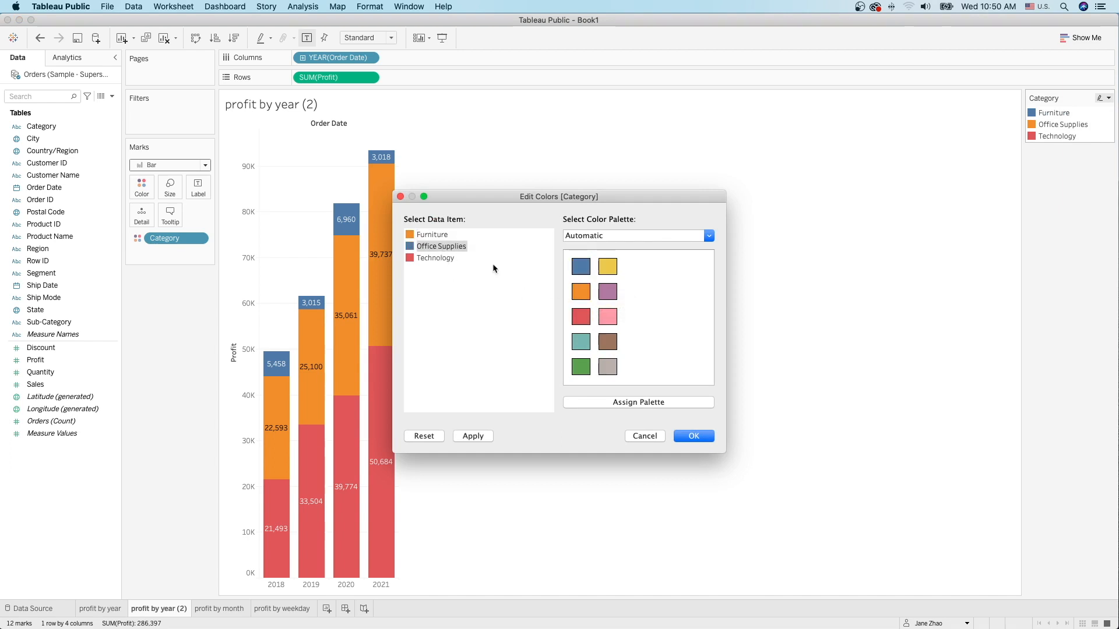
click(441, 261)
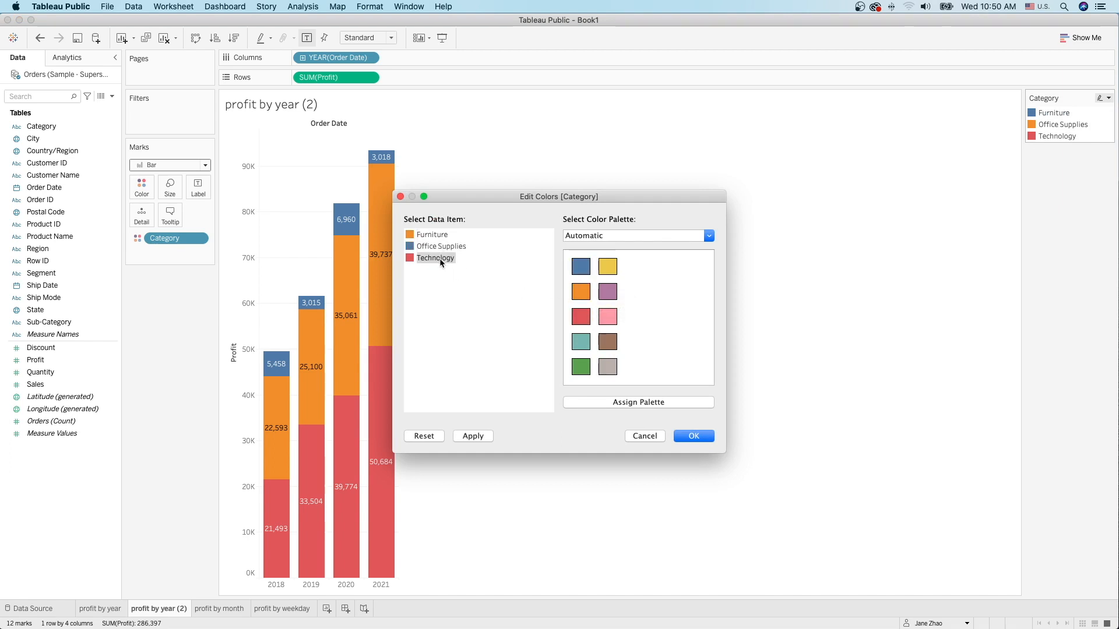
click(608, 344)
click(712, 439)
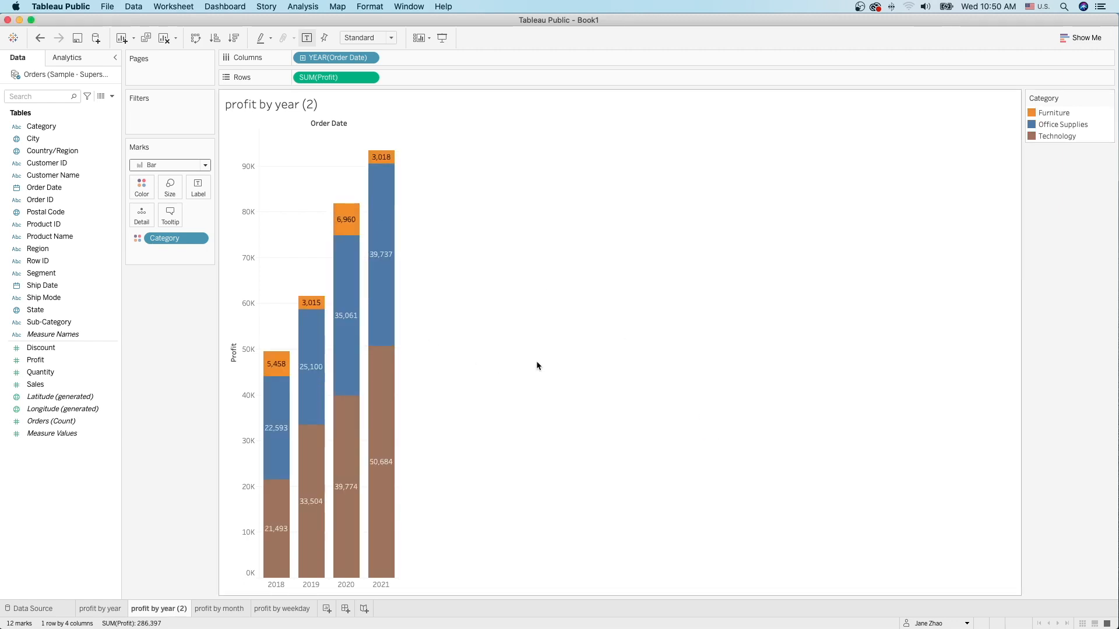
Step: Rename the "profit by year (2)" worksheet as "profit by year stacked bar chart"
double_click(169, 609)
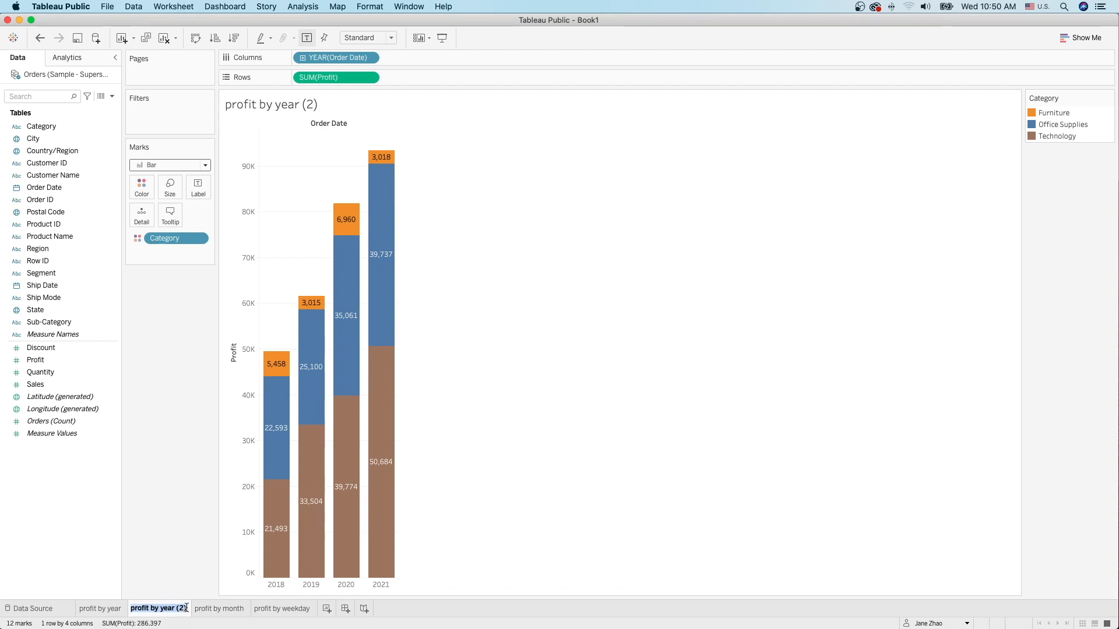
mouse_move(186, 608)
mouse_down()
mouse_move(154, 609)
mouse_move(174, 609)
mouse_up()
key(BackSpace)
text(stack)
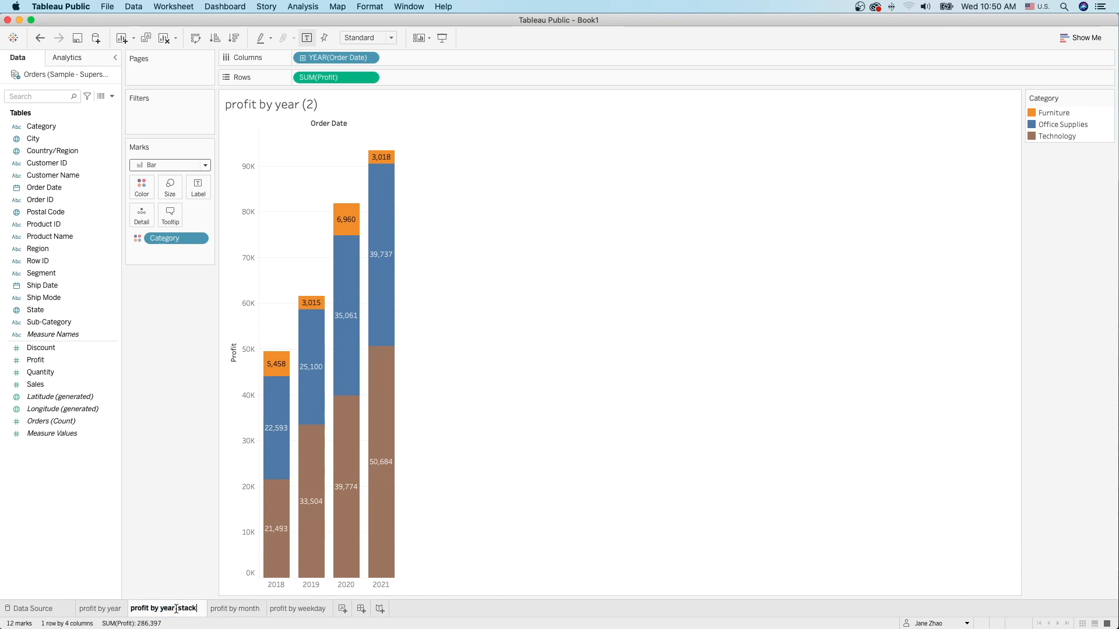
text(ed bar chart)
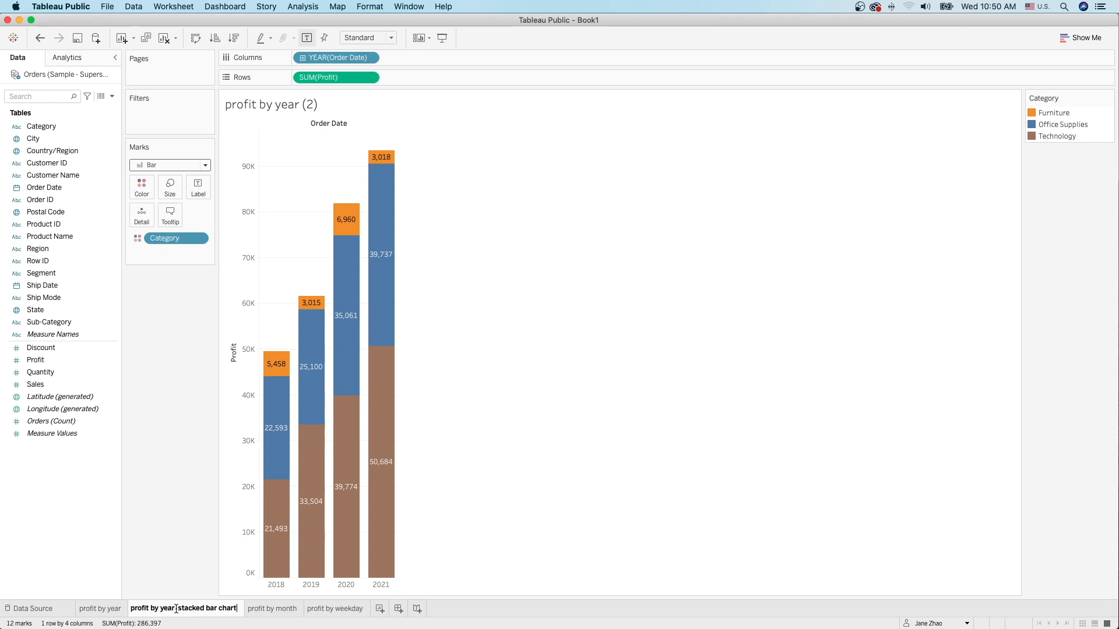
key(Return)
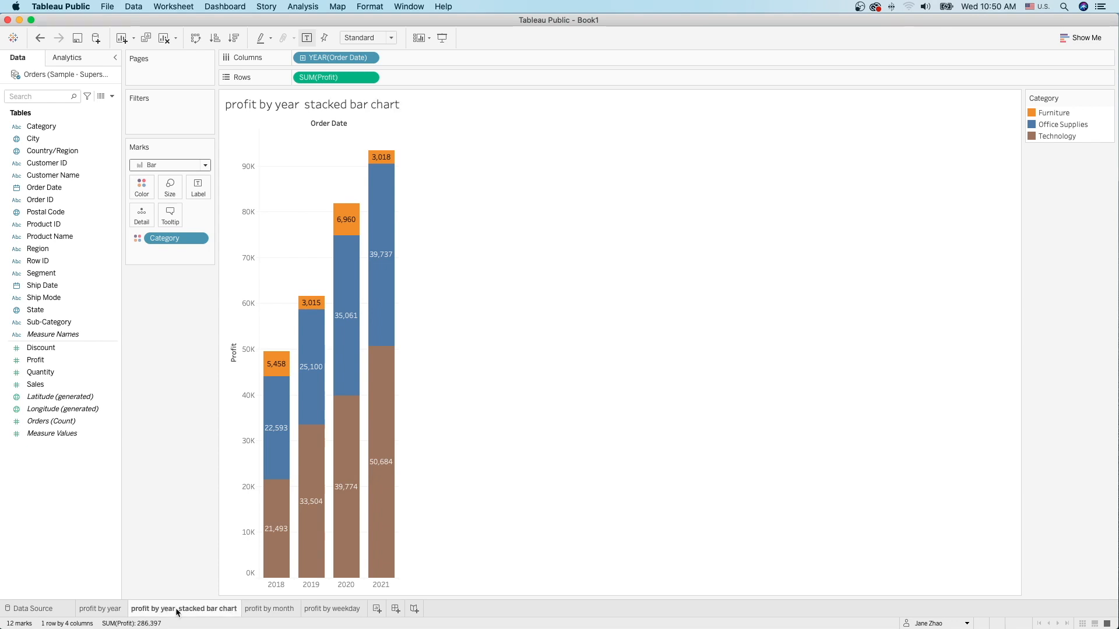
Step: Duplicate the stacked bar chart worksheet and inspect the category segments across the years in the copy
right_click(175, 607)
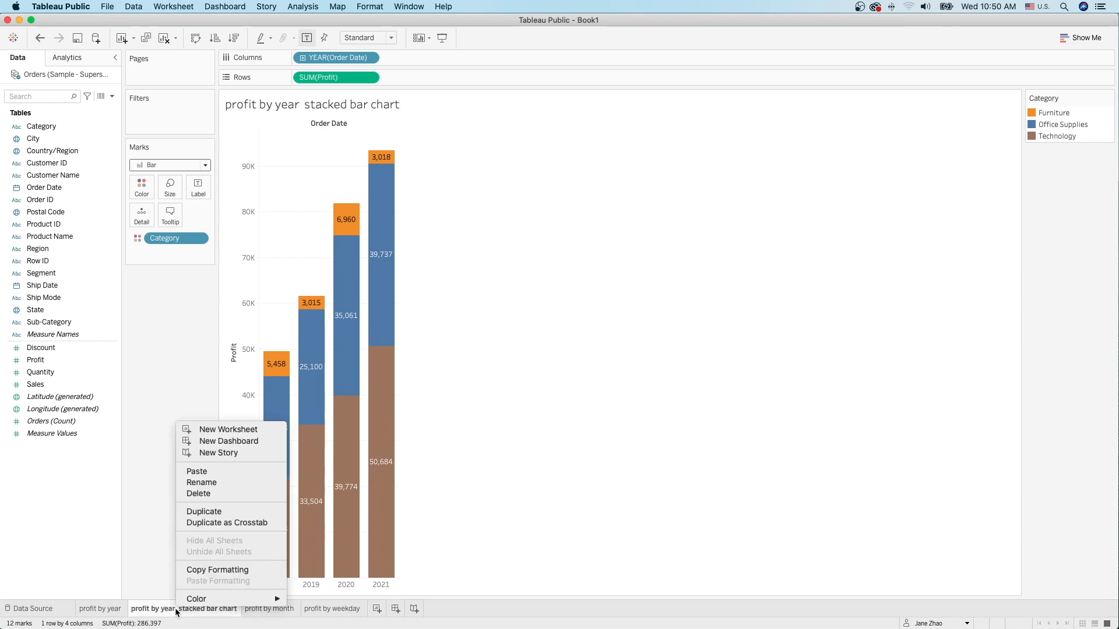
click(220, 512)
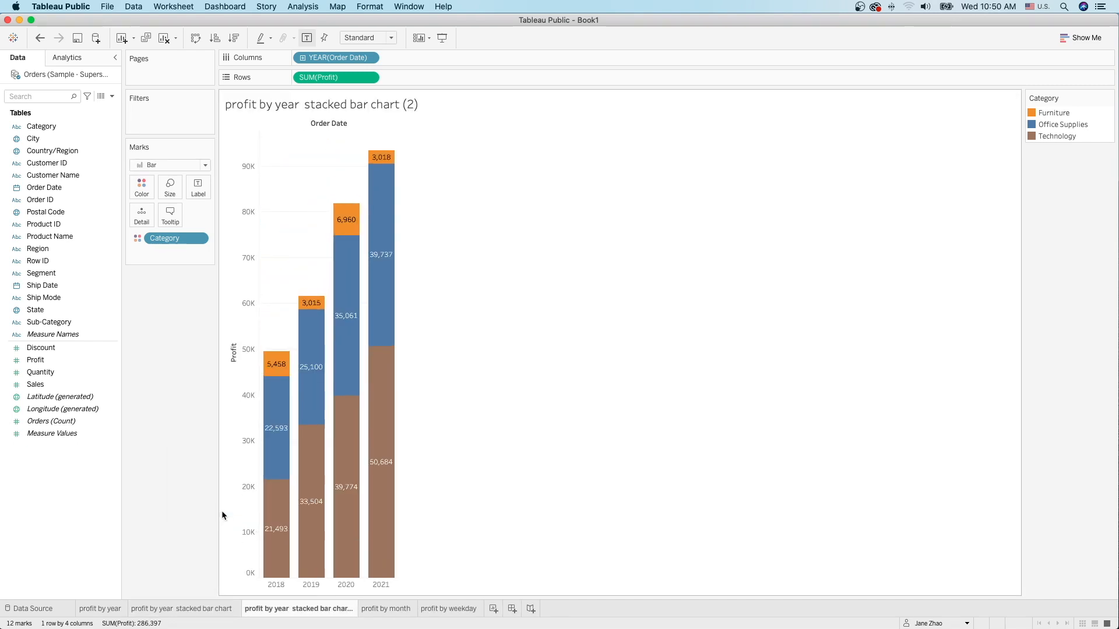
mouse_move(393, 402)
mouse_move(390, 459)
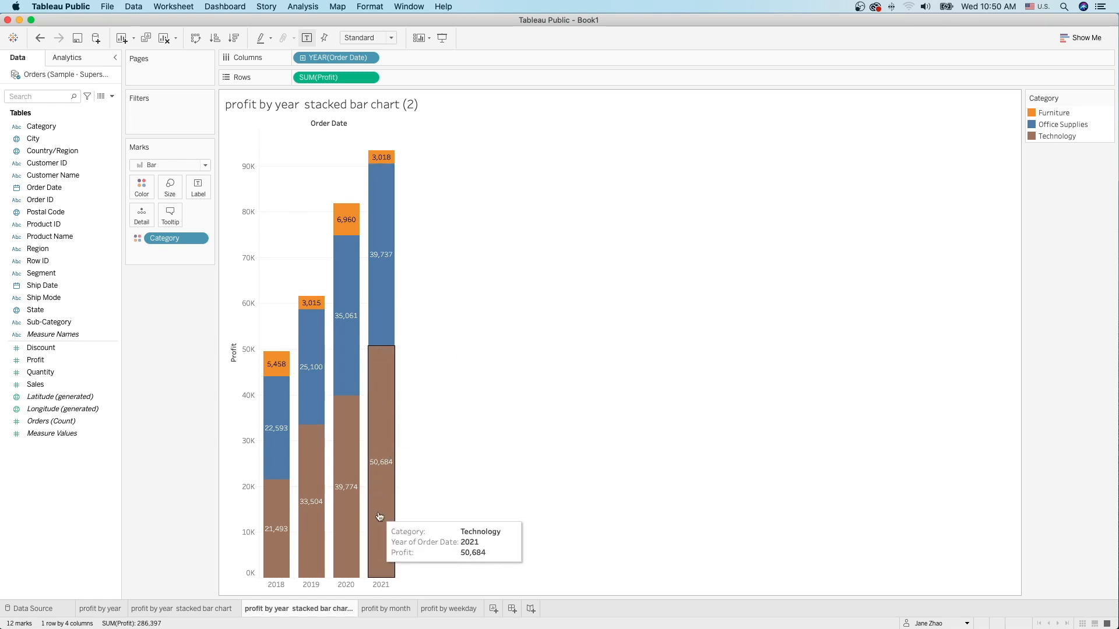
mouse_move(286, 574)
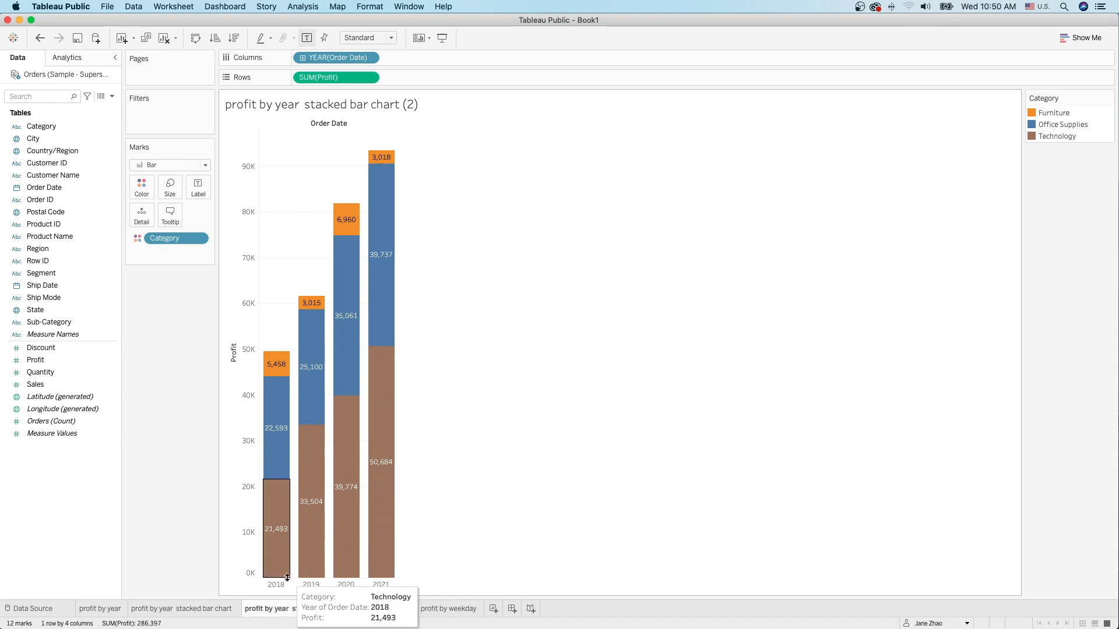
mouse_move(279, 438)
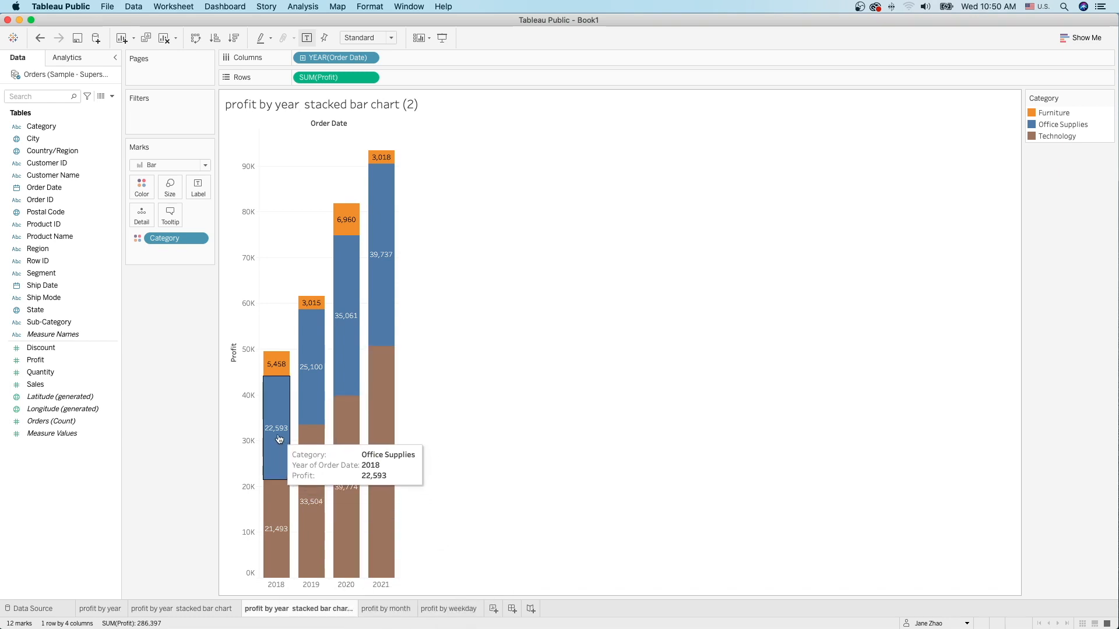
mouse_move(304, 413)
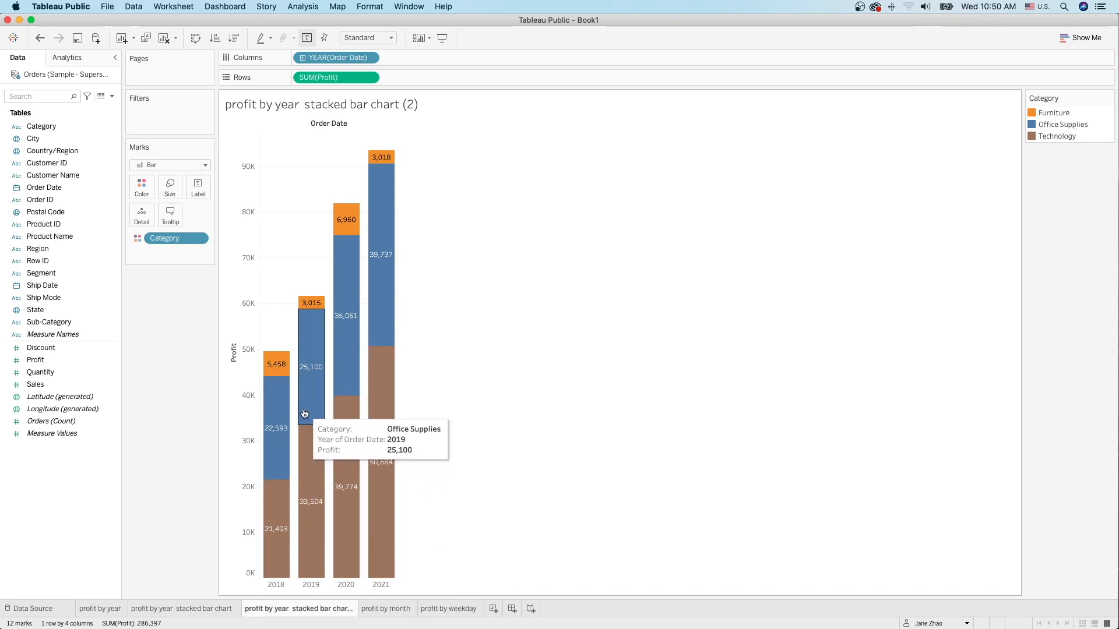
mouse_move(278, 371)
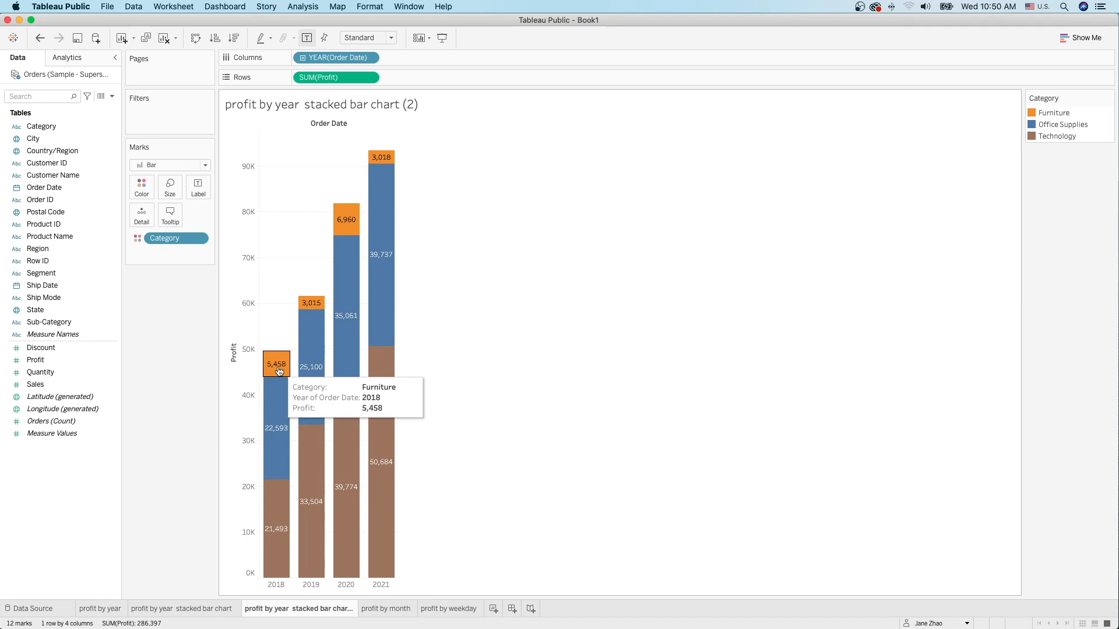
Step: Convert the duplicated chart to horizontal bars by Category in yearly panels and inspect the 2018 bars
click(1081, 39)
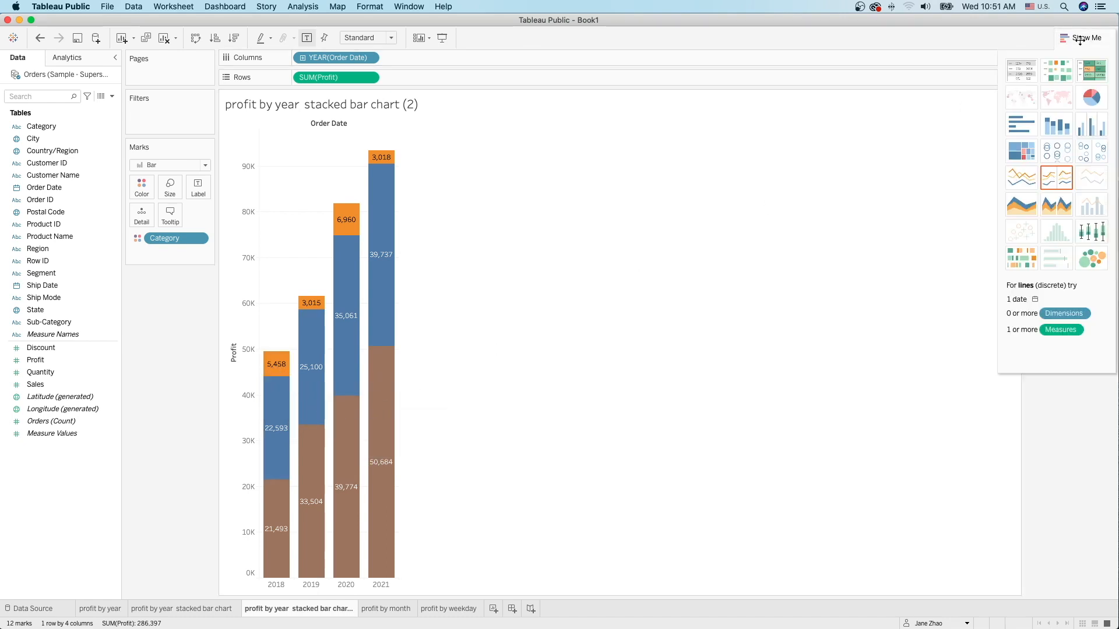
click(1021, 131)
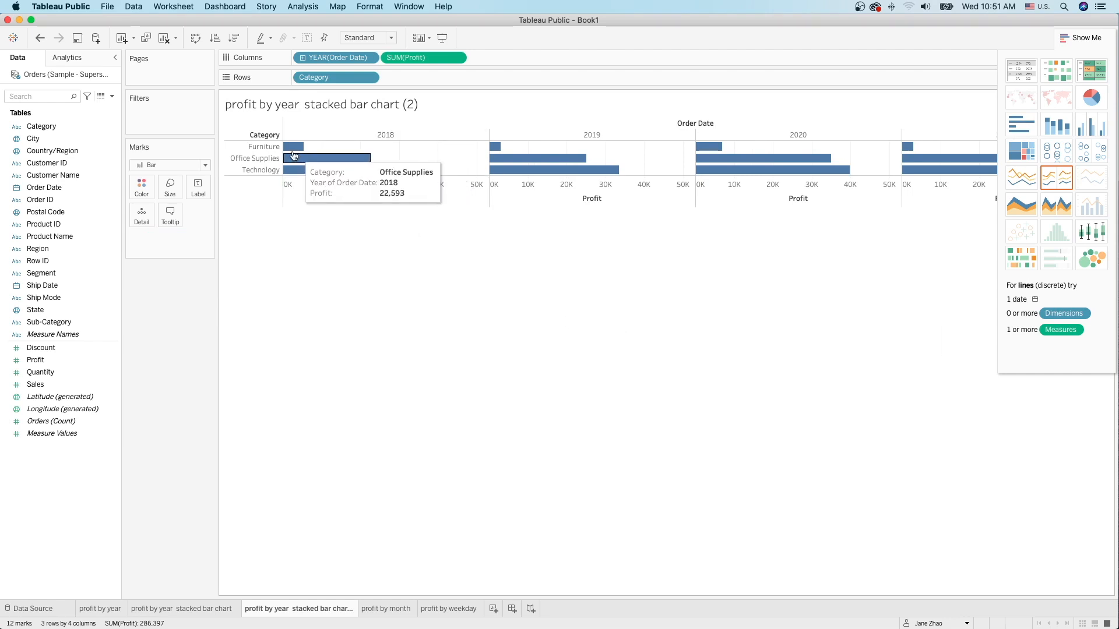
mouse_move(291, 151)
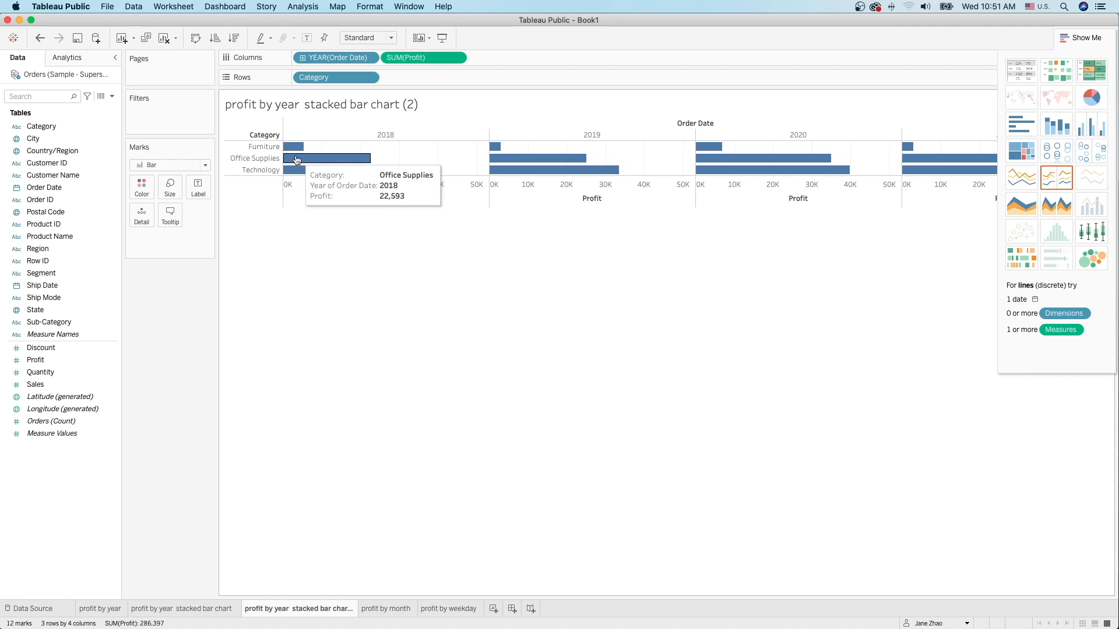
mouse_move(305, 171)
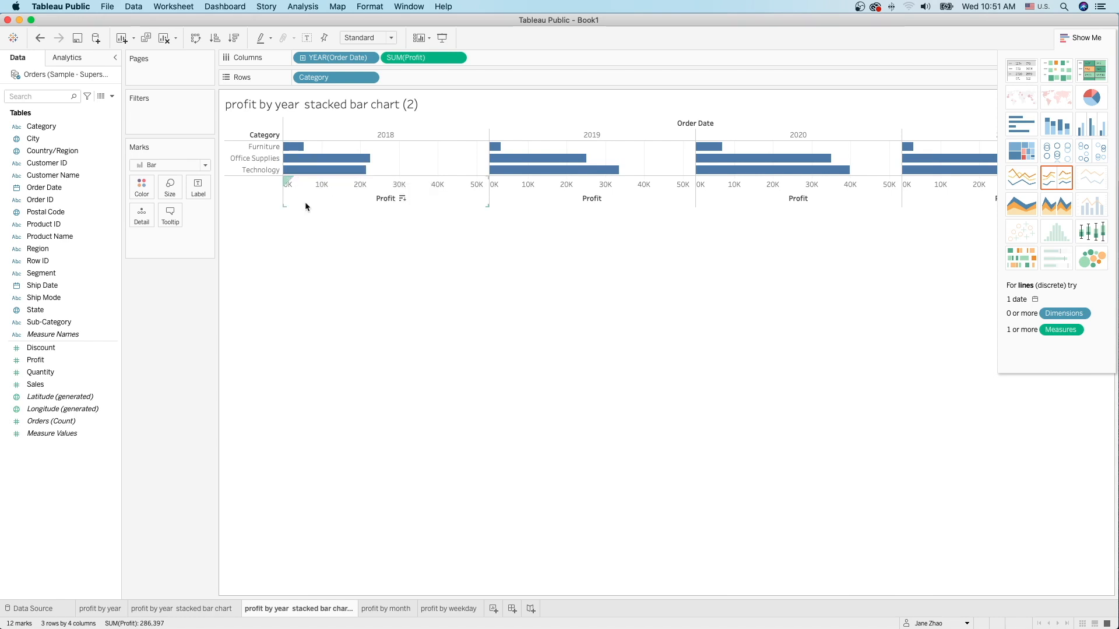
Step: Rename the duplicated worksheet as "profit by year panel chart" and compare it with the stacked bar chart sheet
double_click(302, 610)
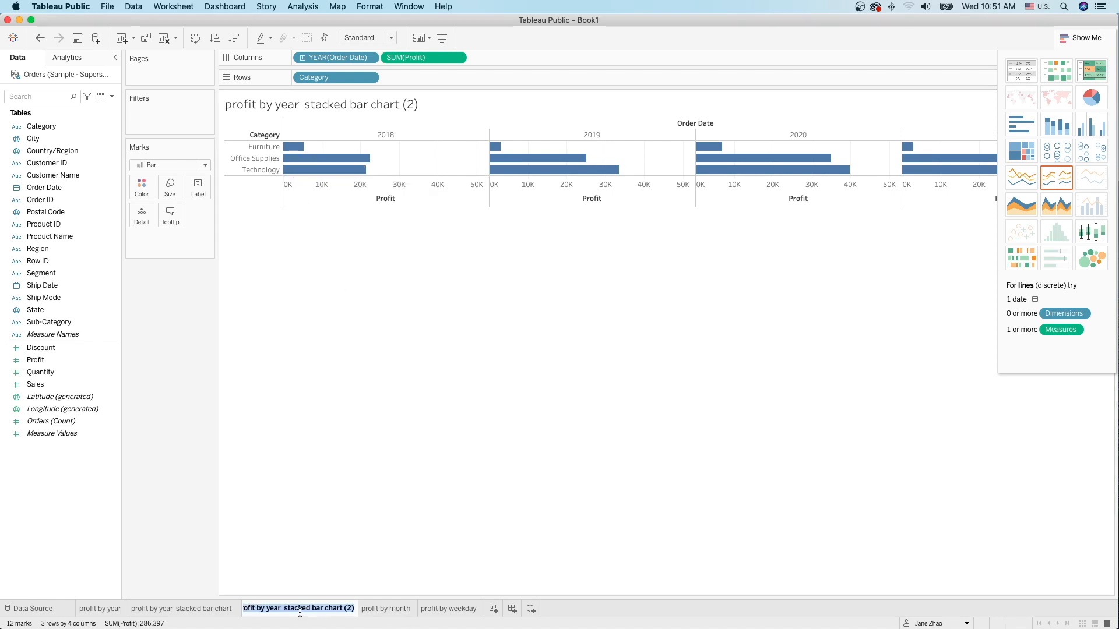
text(pr)
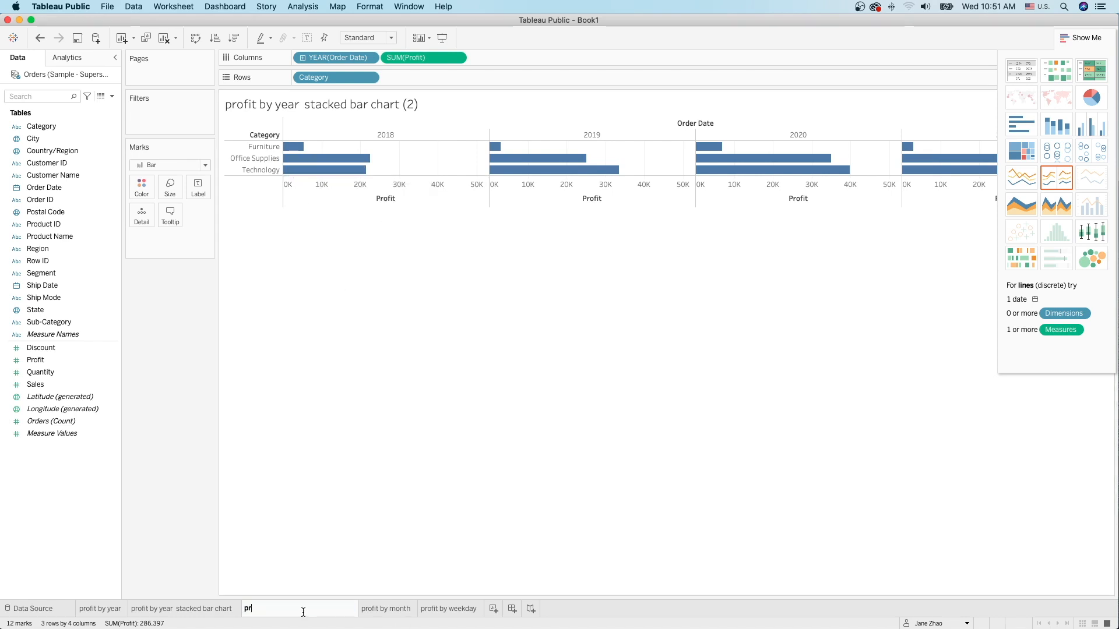
text(ofit by year panel chart)
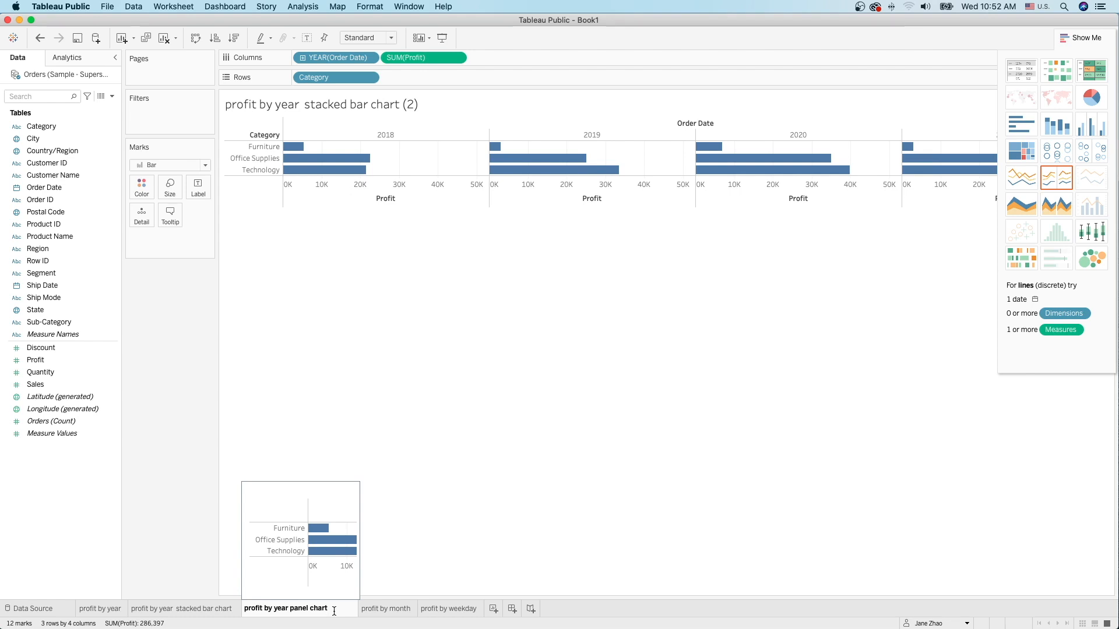
click(217, 609)
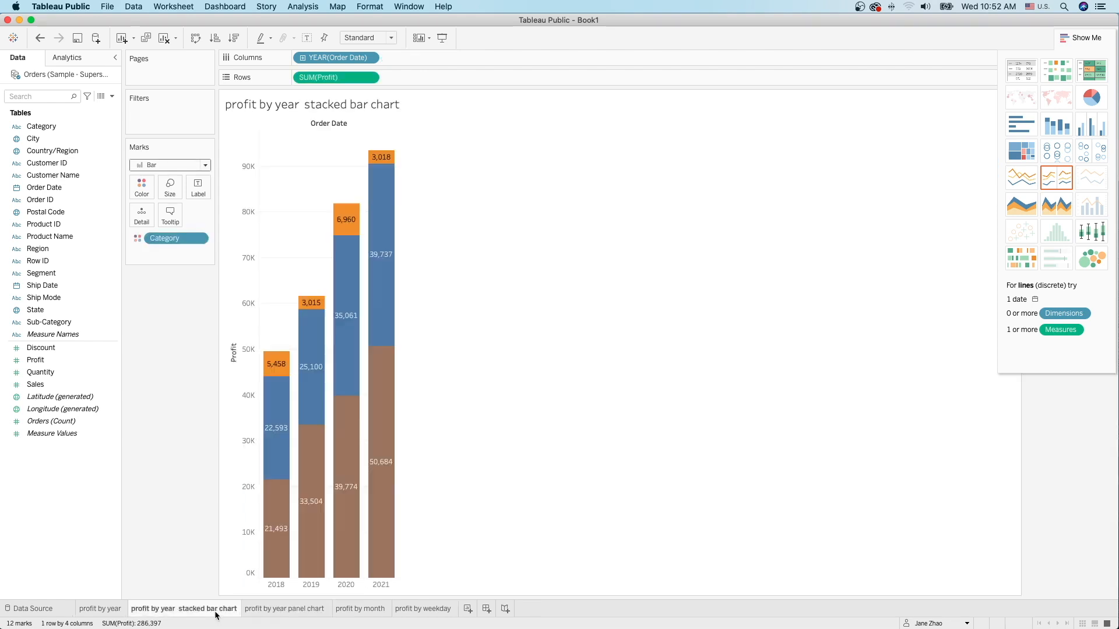
click(286, 614)
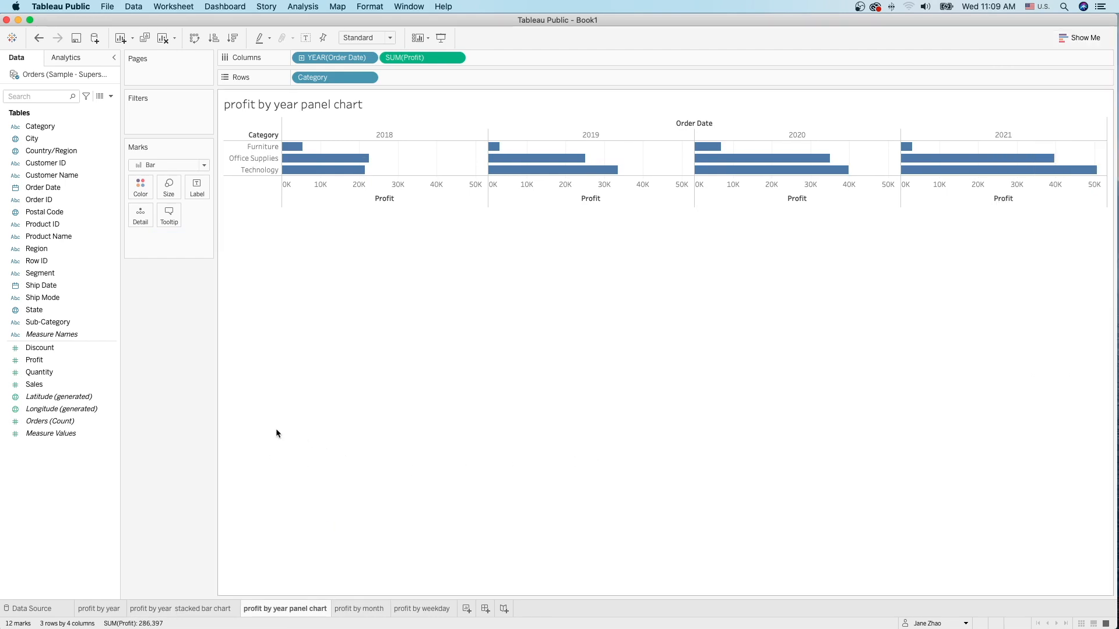
Step: Create a new worksheet plotting Profit on rows against the year of Order Date on columns
click(113, 371)
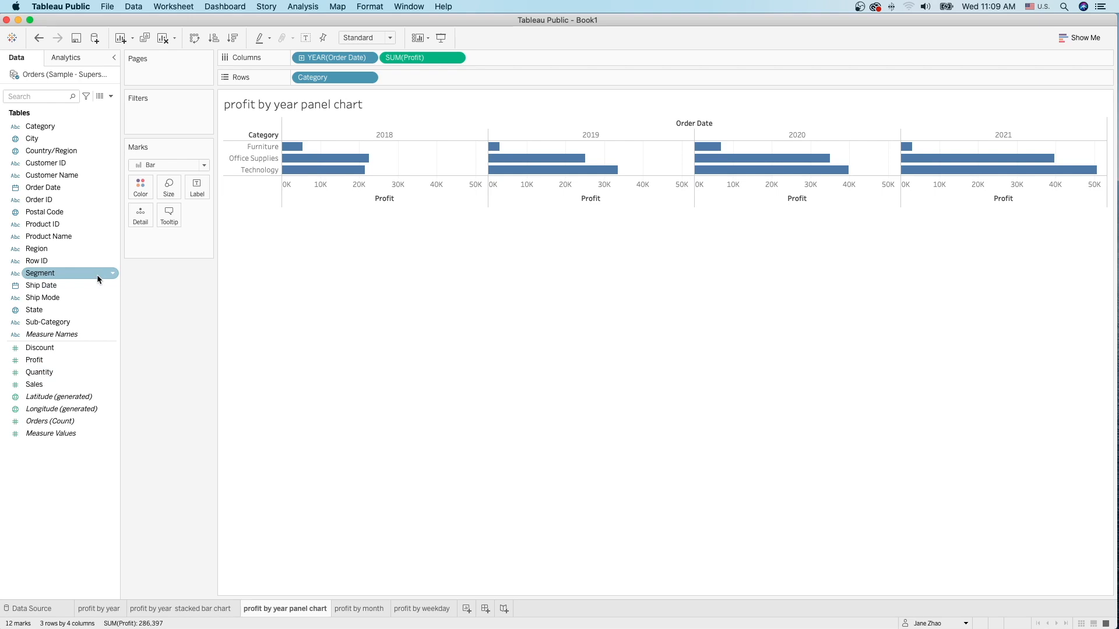
click(466, 609)
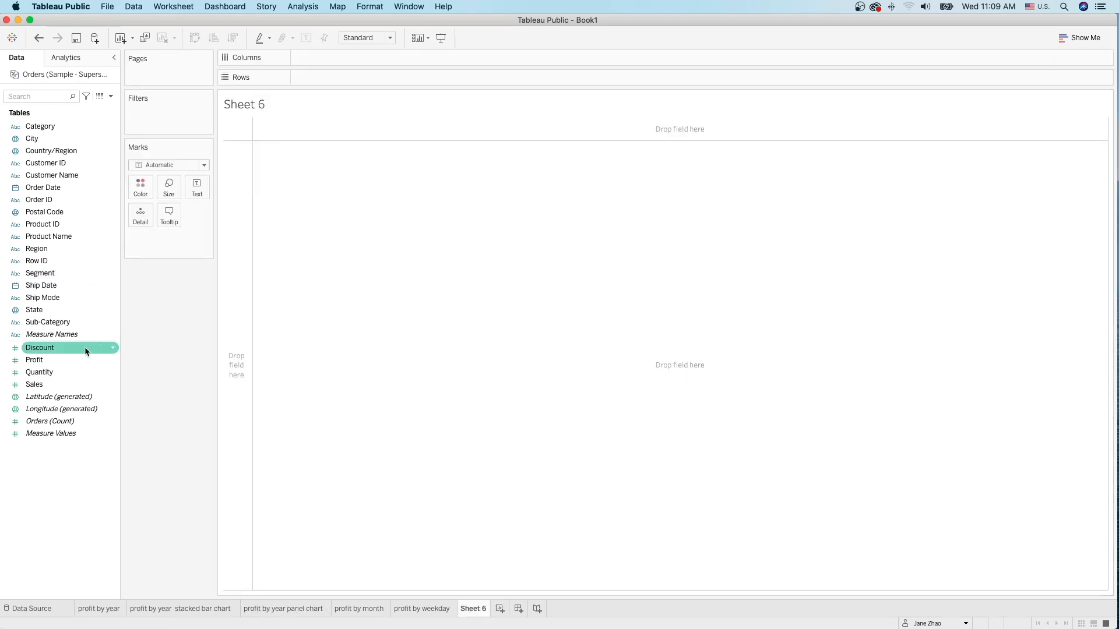
drag(54, 366, 352, 78)
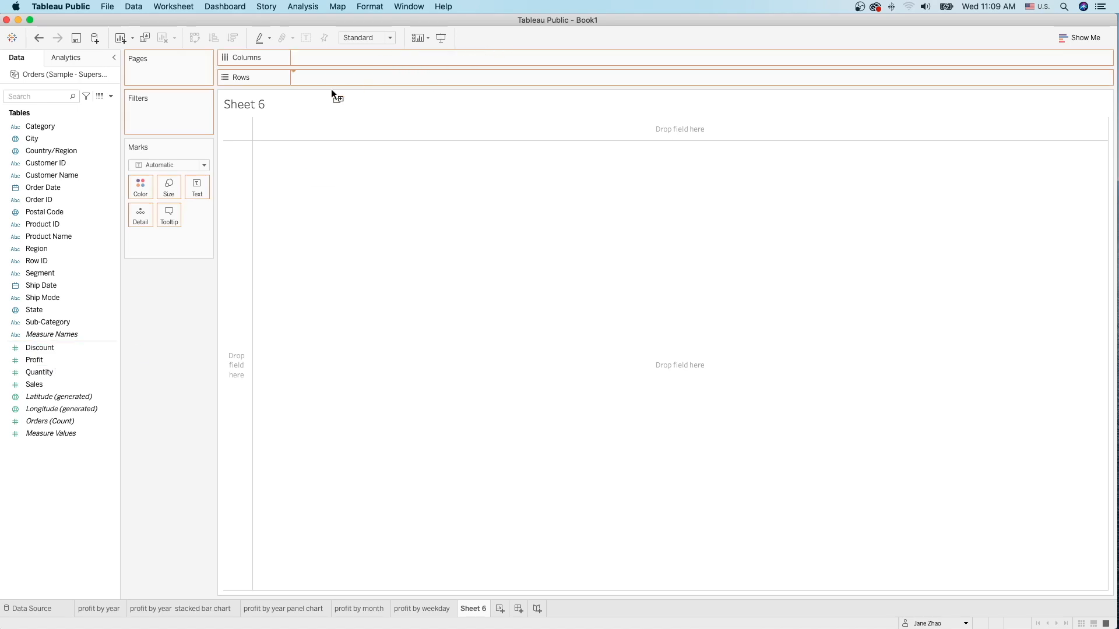
drag(60, 188, 352, 61)
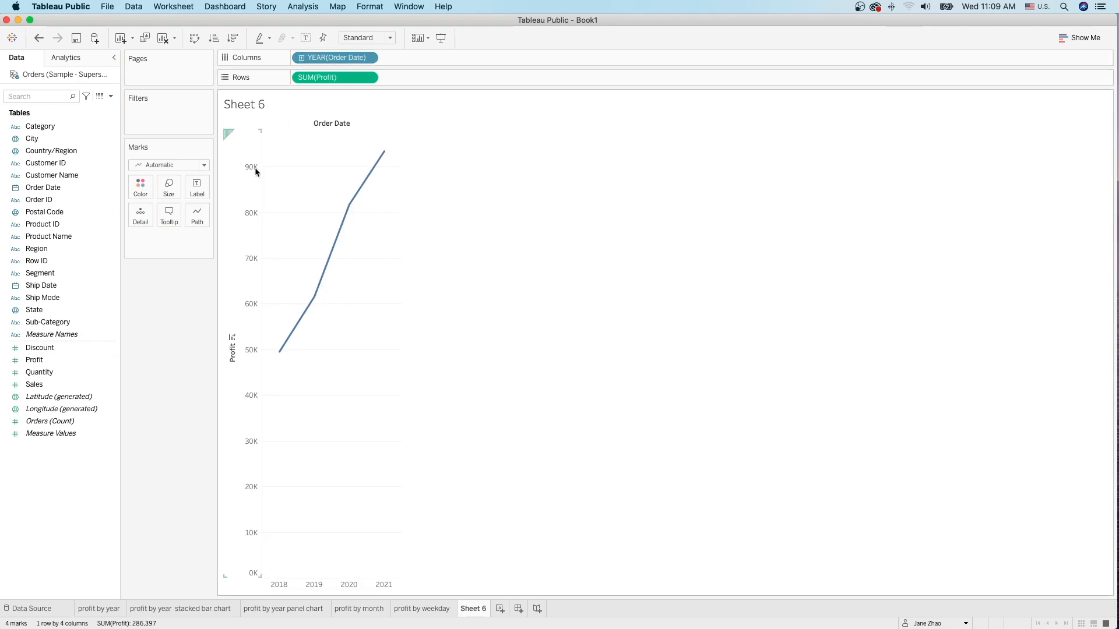
Step: Change the new chart's mark type to Circle and color the marks by Segment
click(204, 166)
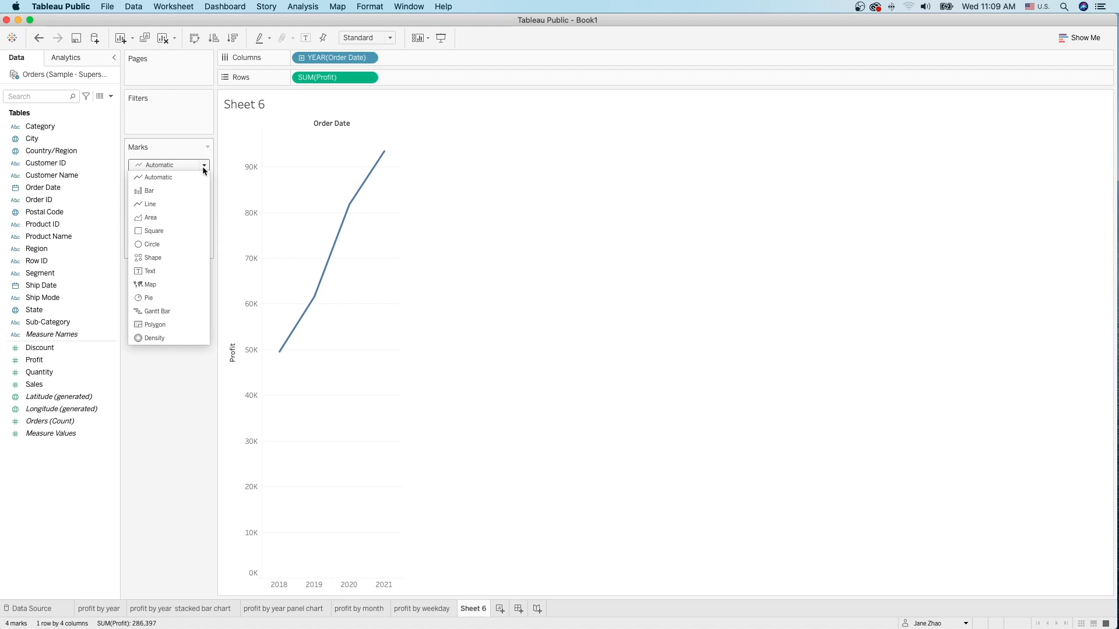
click(181, 244)
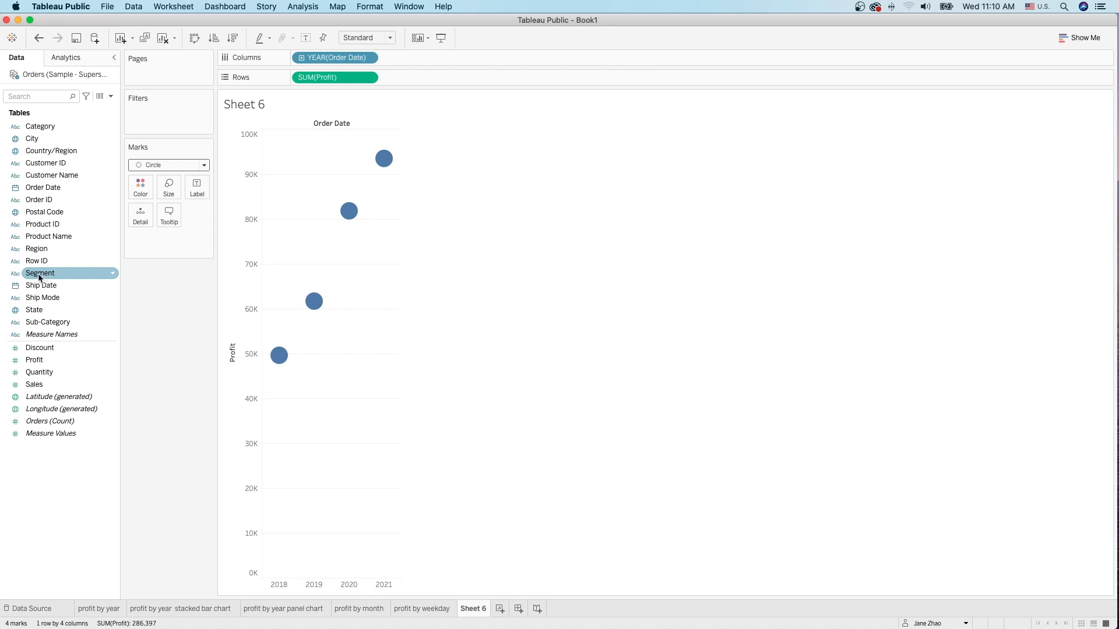
drag(39, 277, 138, 193)
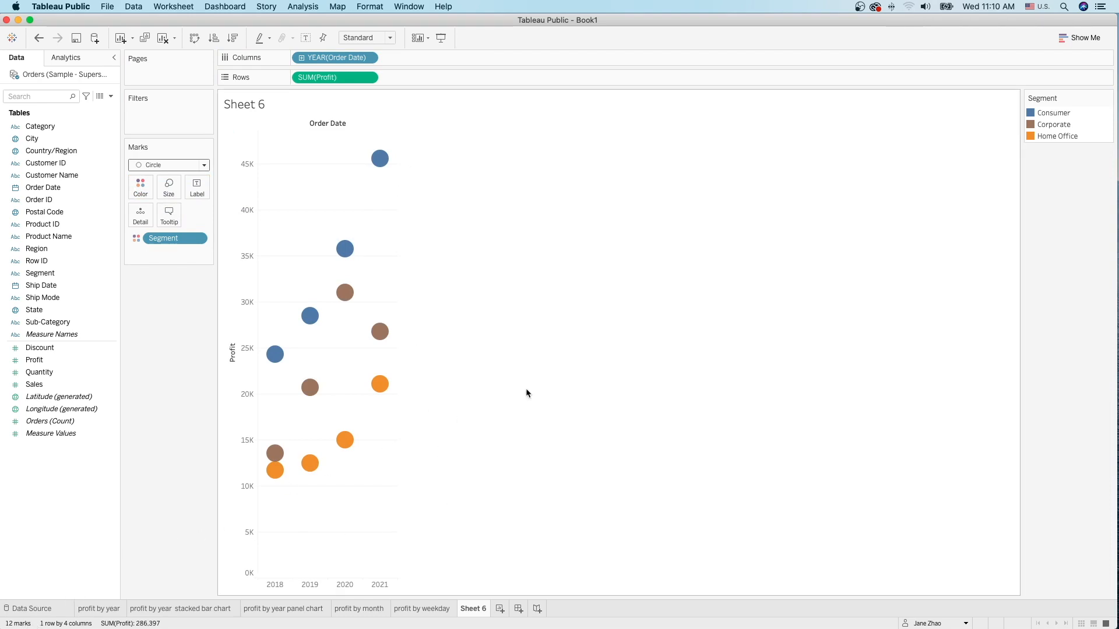
mouse_move(1107, 100)
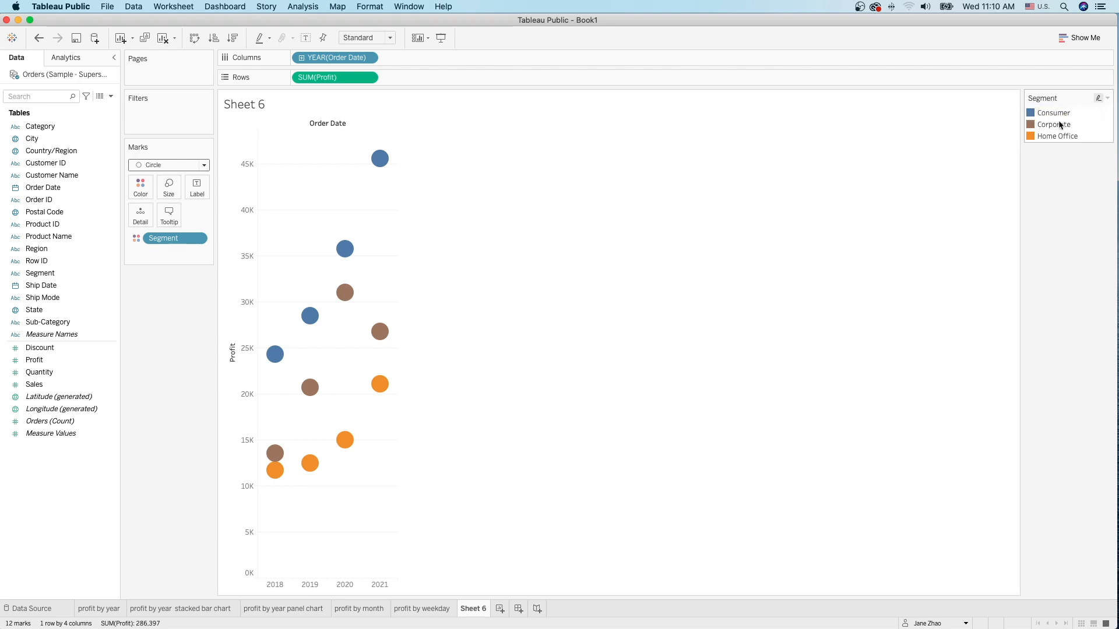
Step: Size the circle marks by Profit and inspect the 2021 Consumer mark
click(1107, 99)
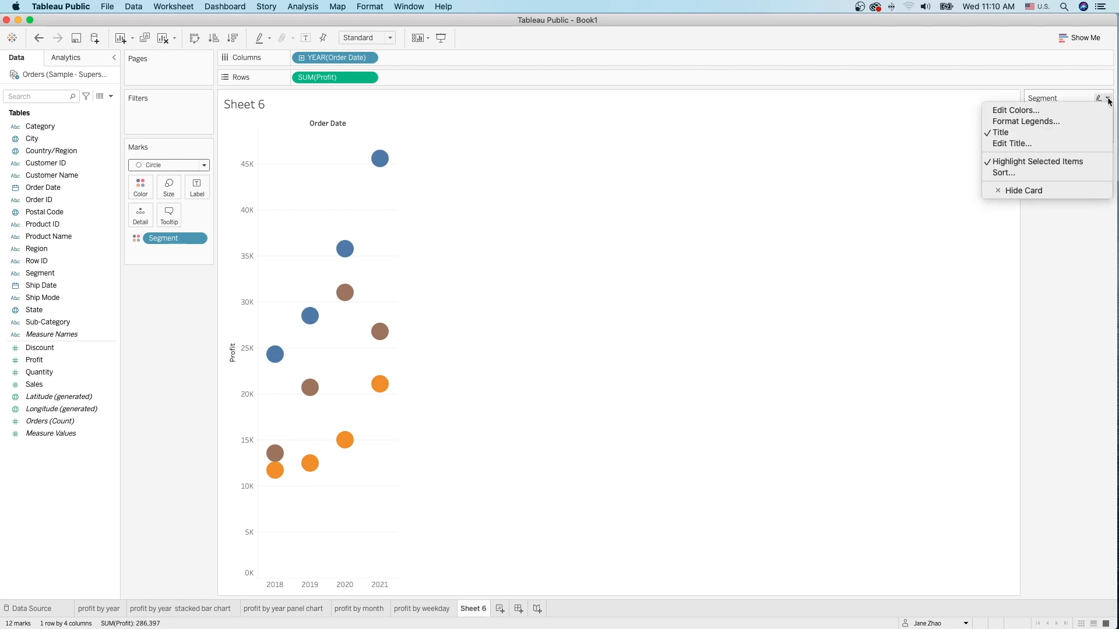
click(899, 146)
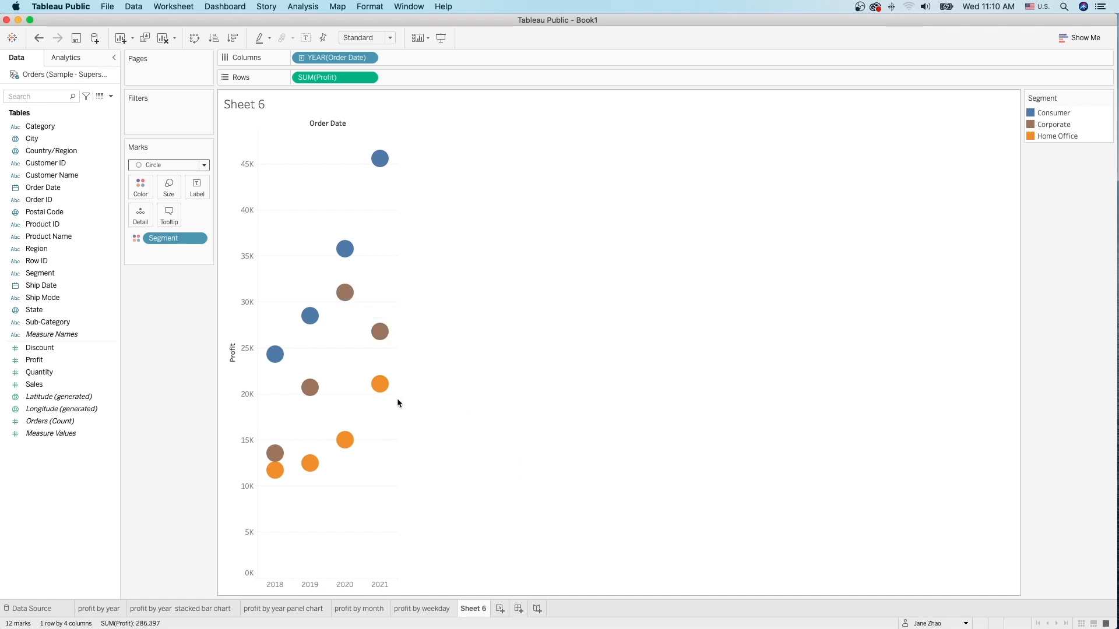
mouse_move(384, 389)
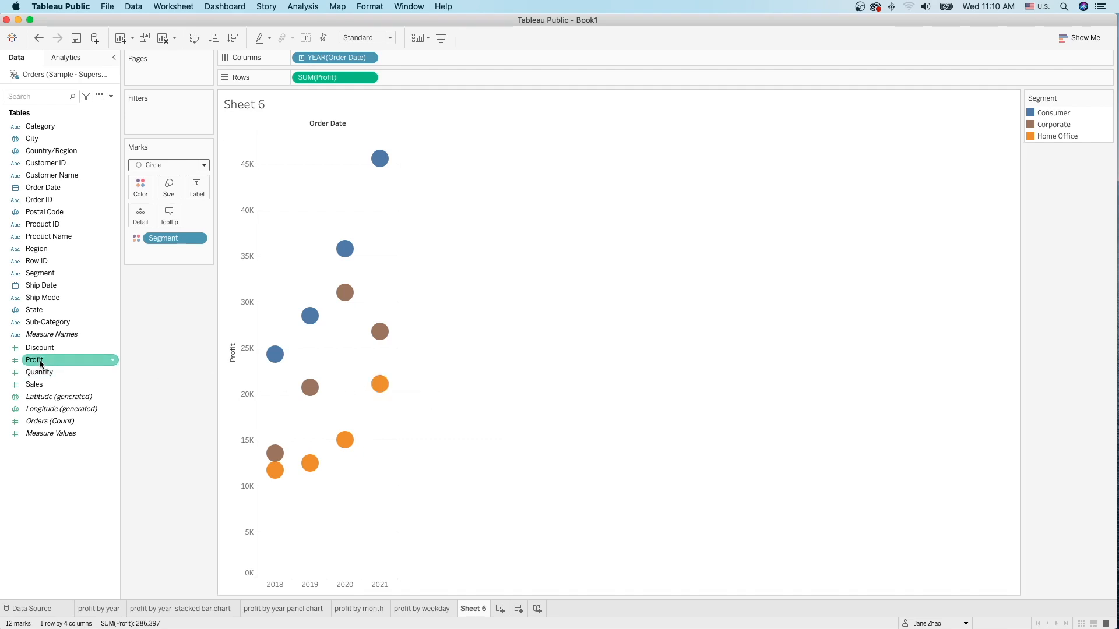
drag(32, 360, 162, 190)
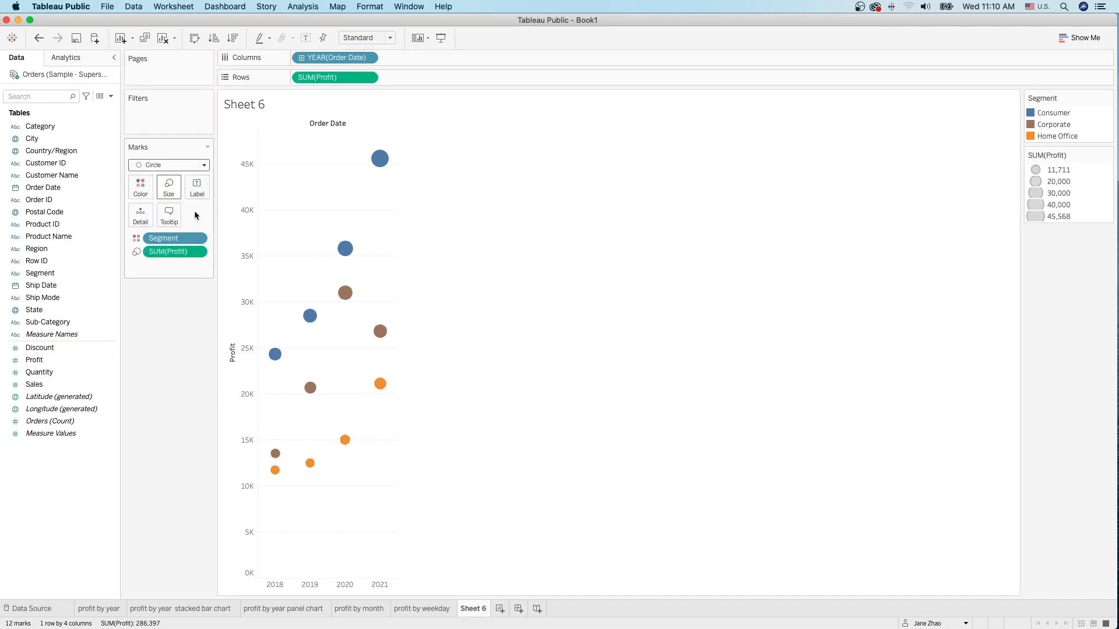
mouse_move(380, 160)
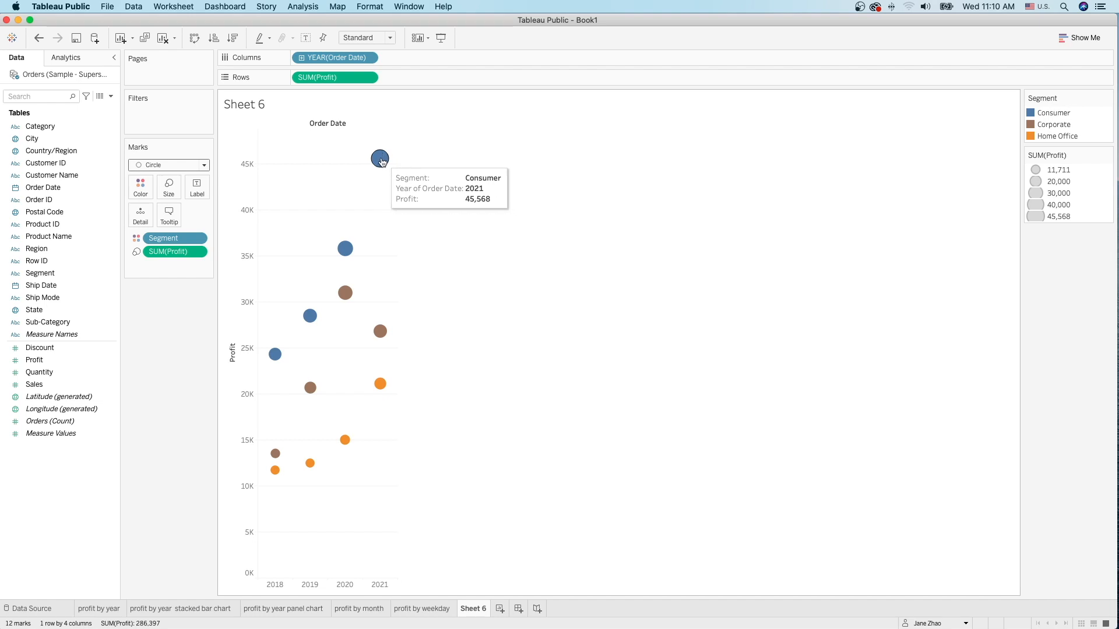
Step: Rename the circle chart worksheet as "profit by year by segment"
double_click(473, 608)
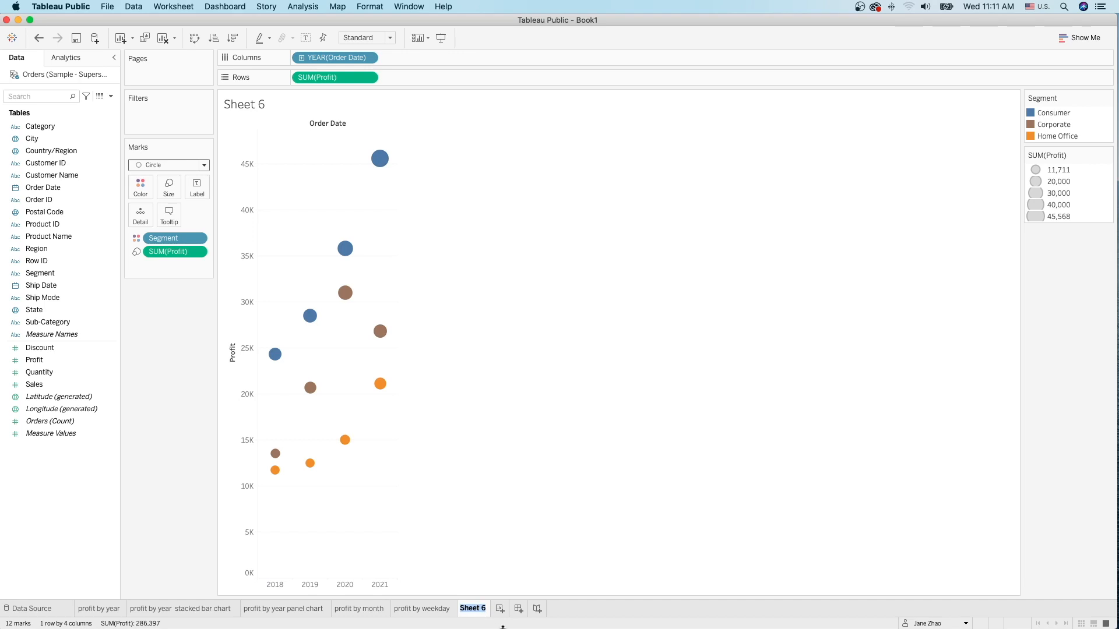
text(profit by year )
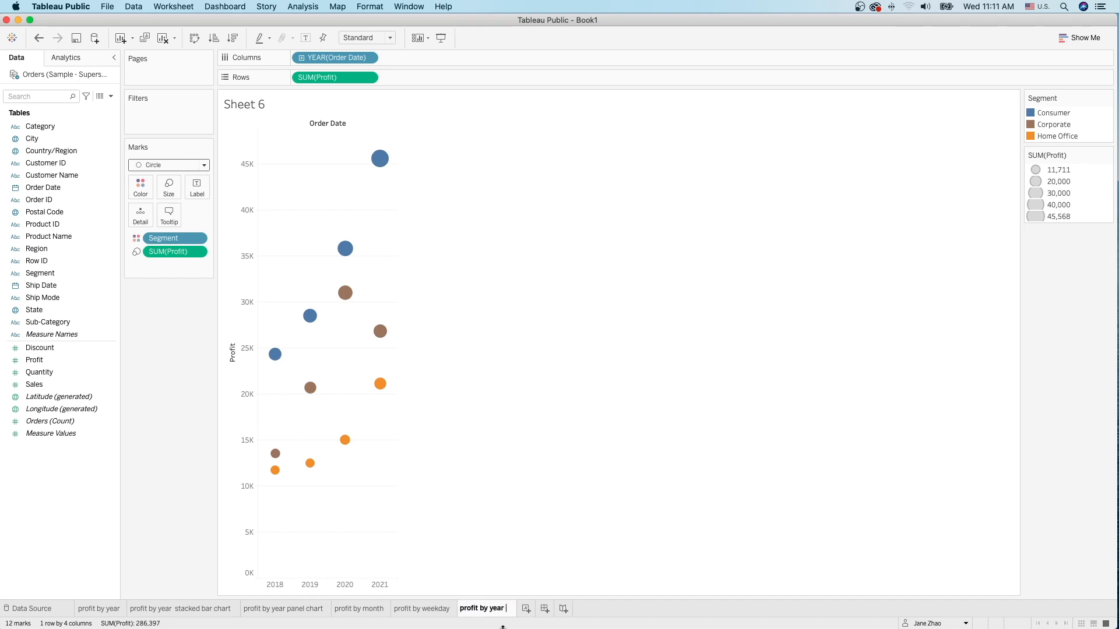
text(by segment)
key(Return)
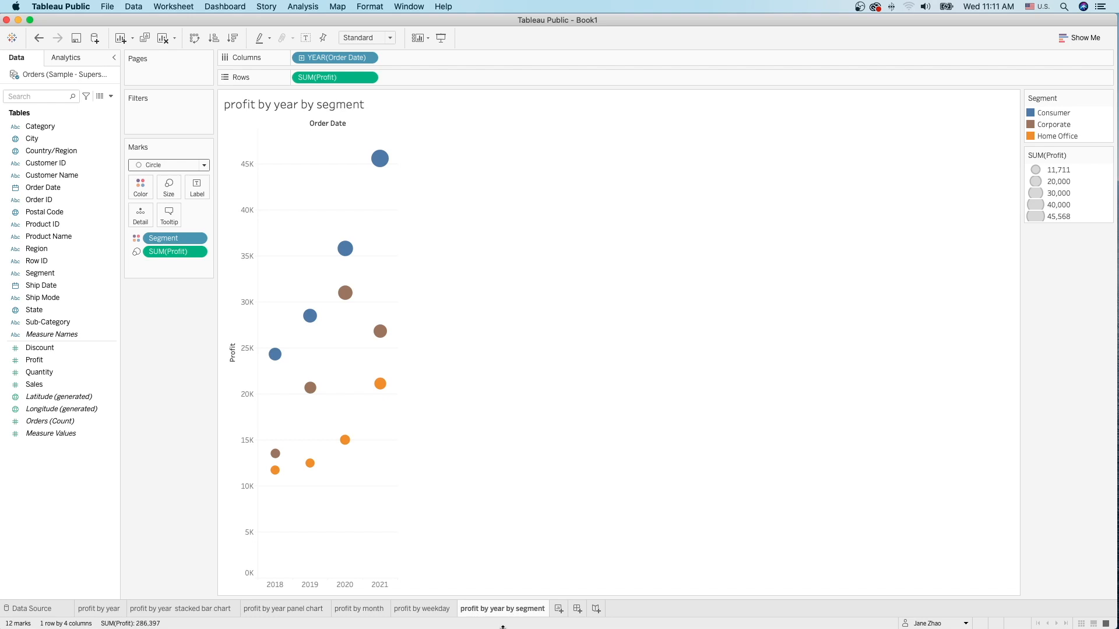
Step: Duplicate the "profit by year by segment" worksheet and convert the copy to horizontal bars
right_click(528, 610)
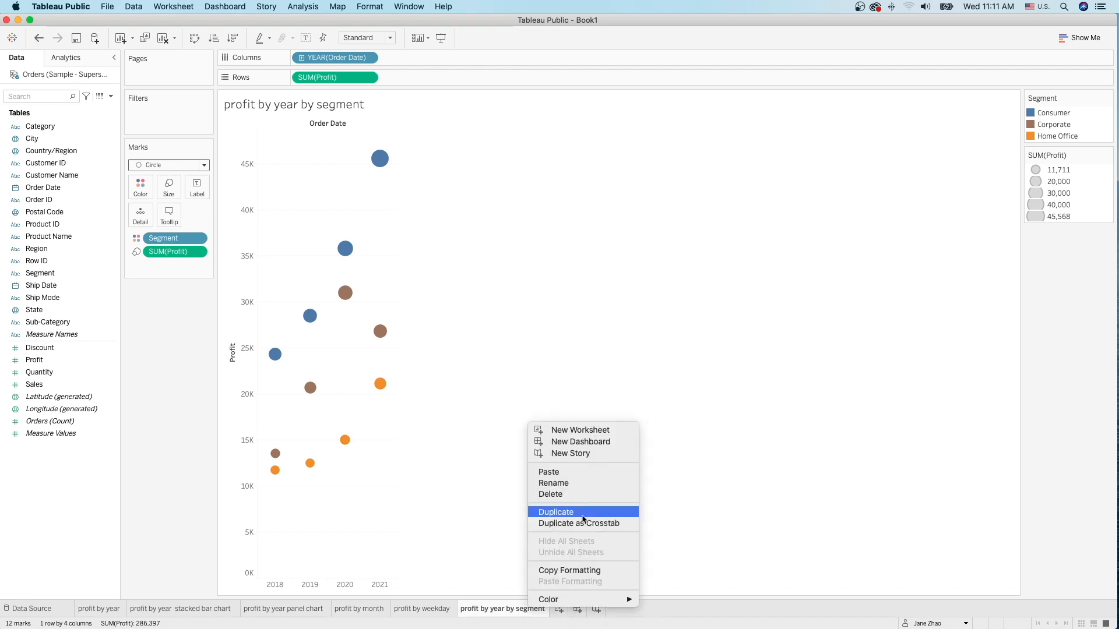
click(579, 514)
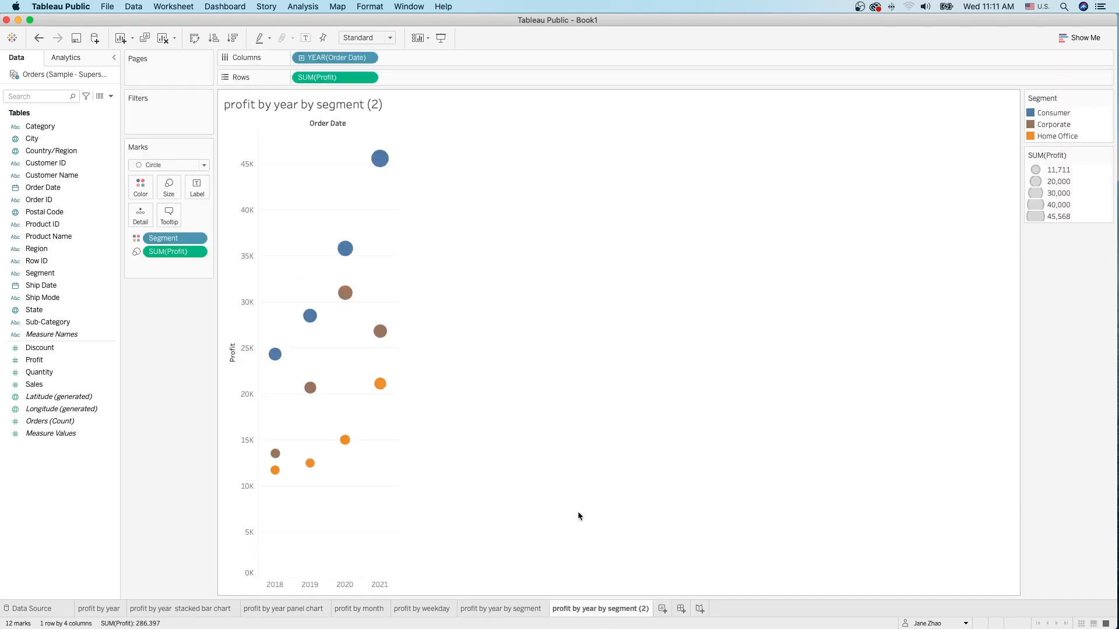
click(1071, 40)
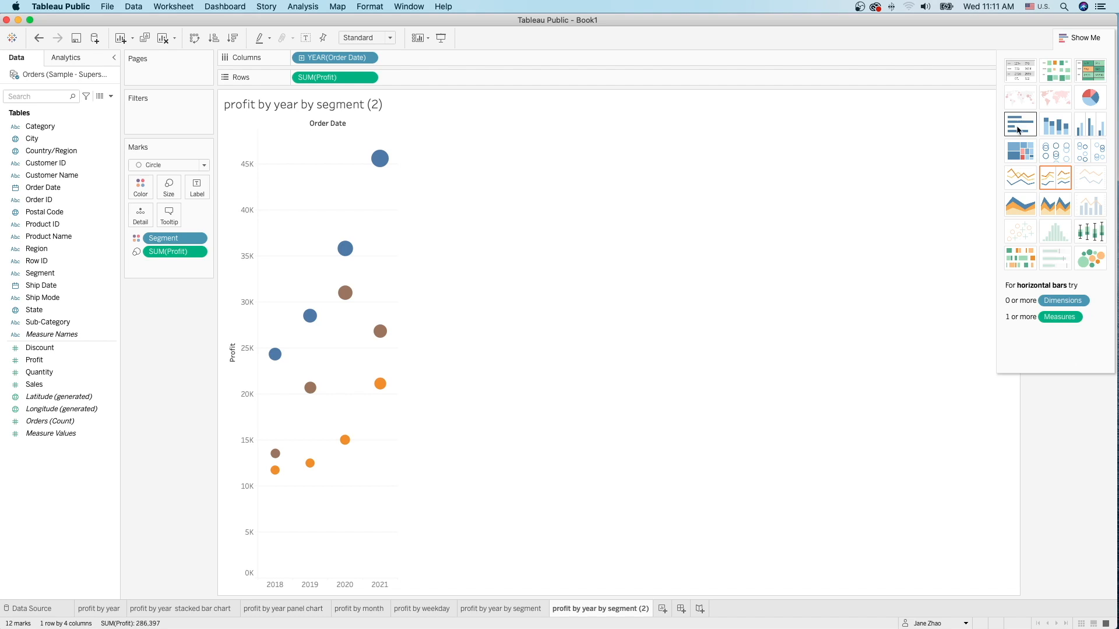
click(1019, 128)
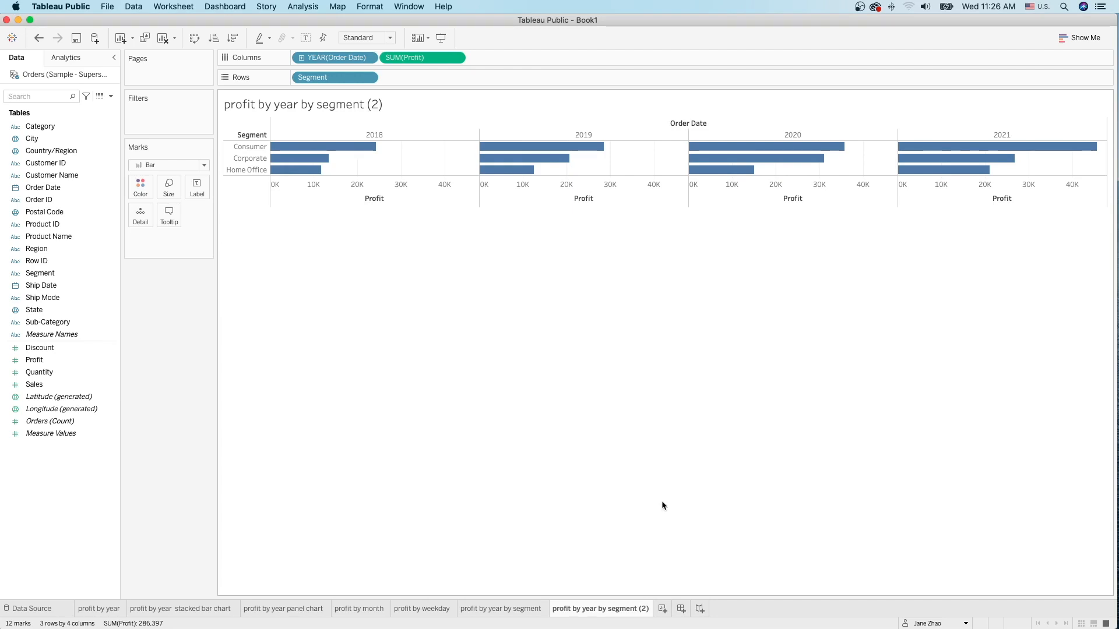
Step: Create a new worksheet plotting Profit on rows against the year of Order Date on columns, with bar marks
click(662, 610)
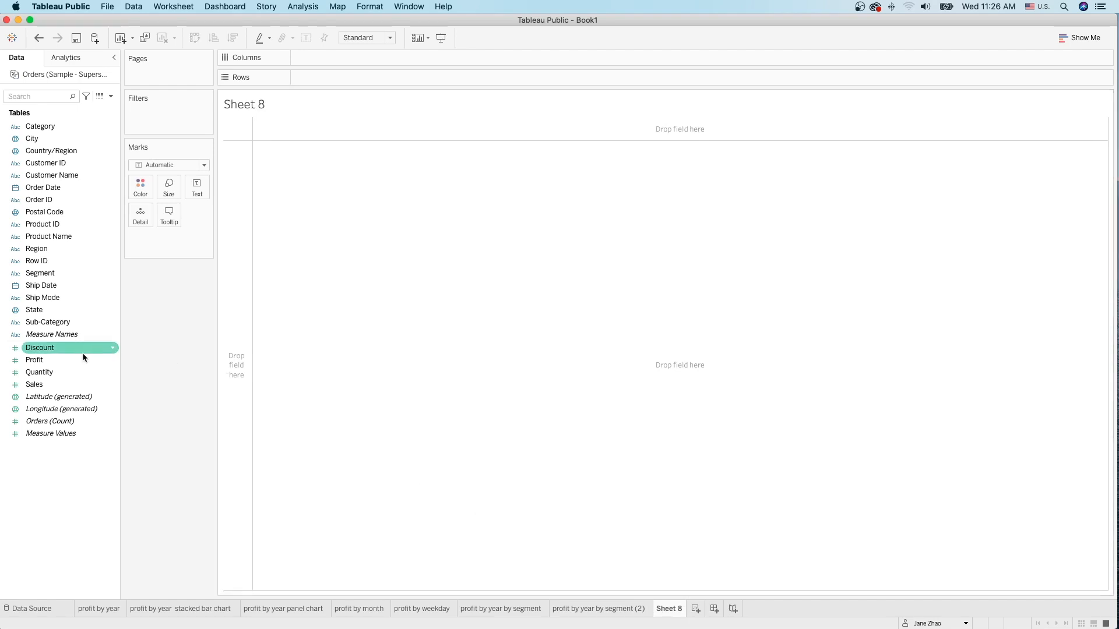
drag(80, 361, 382, 77)
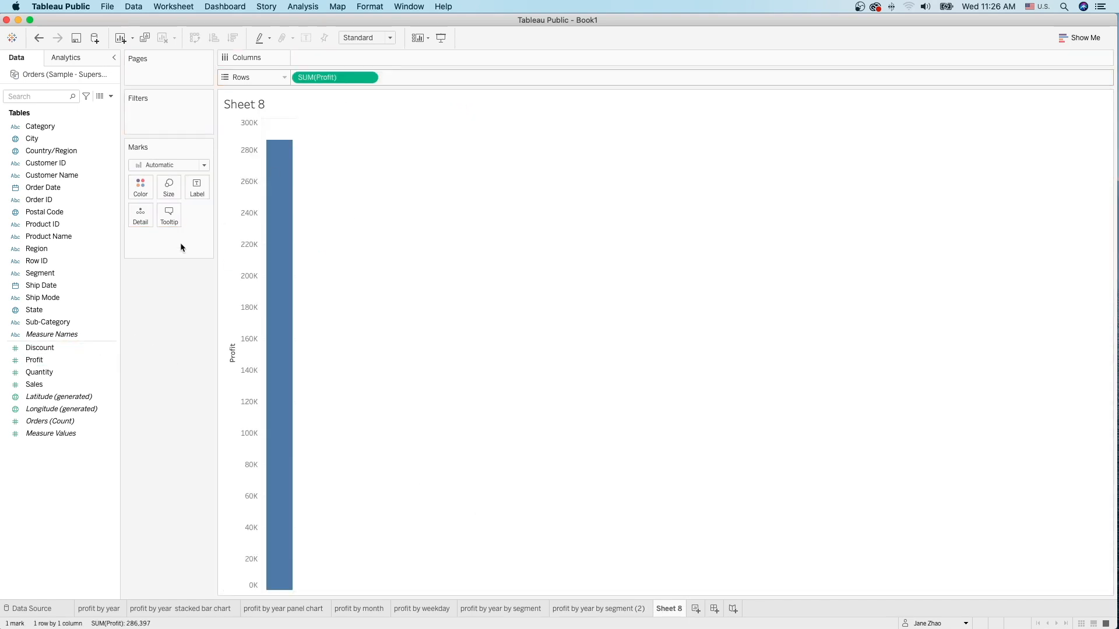
drag(58, 188, 355, 58)
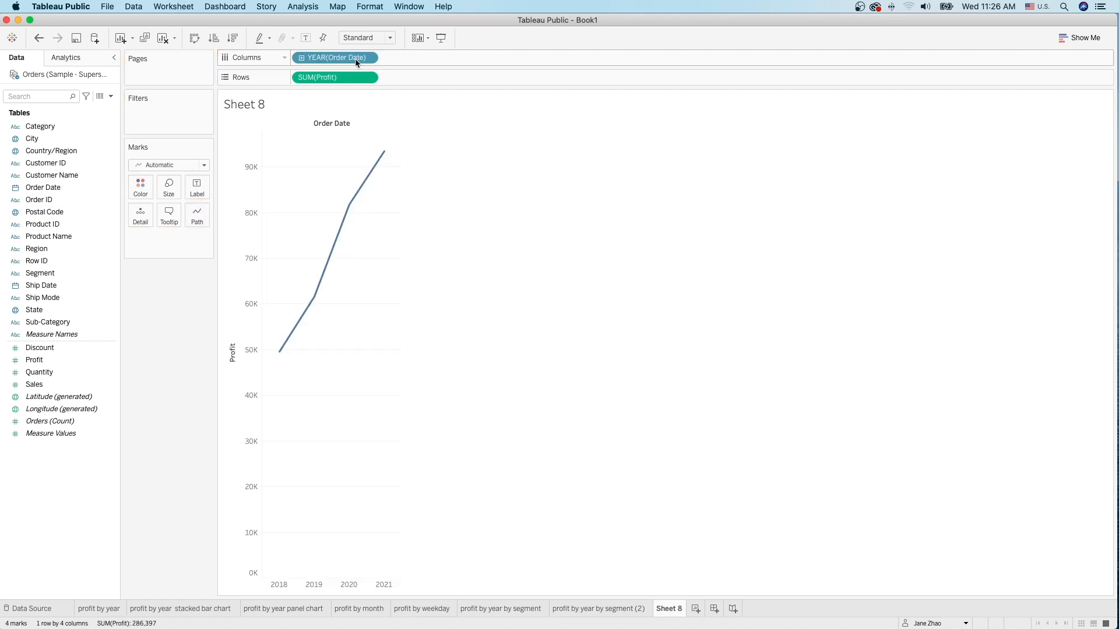
click(204, 166)
click(187, 191)
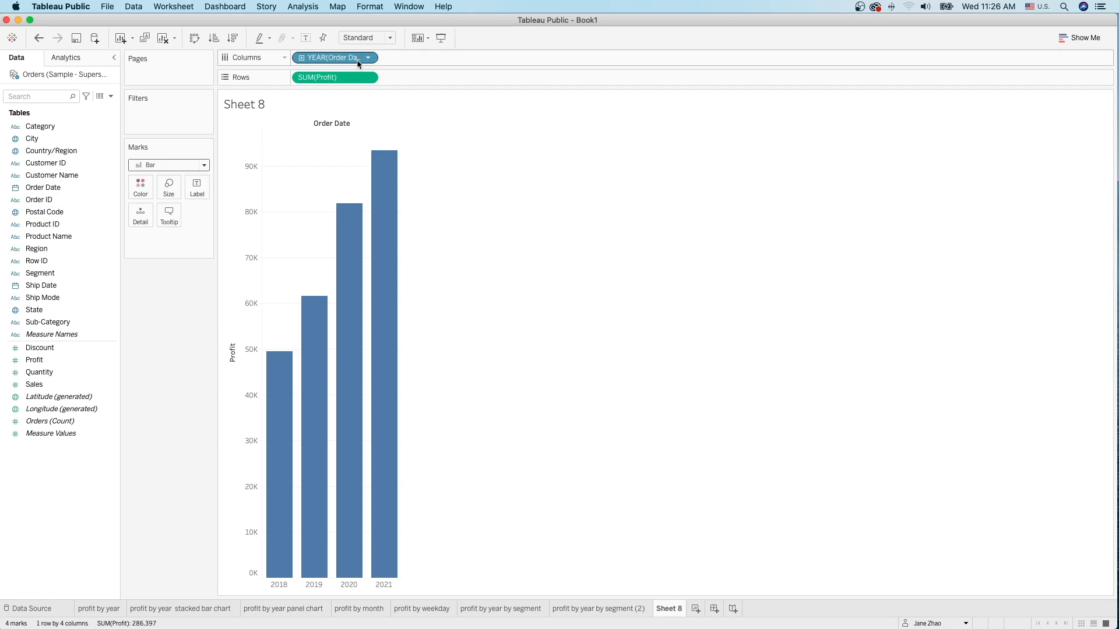
Step: Drill Order Date down through quarter, month and day, collapse it back to year, and toggle the quarter level
click(27, 192)
click(302, 59)
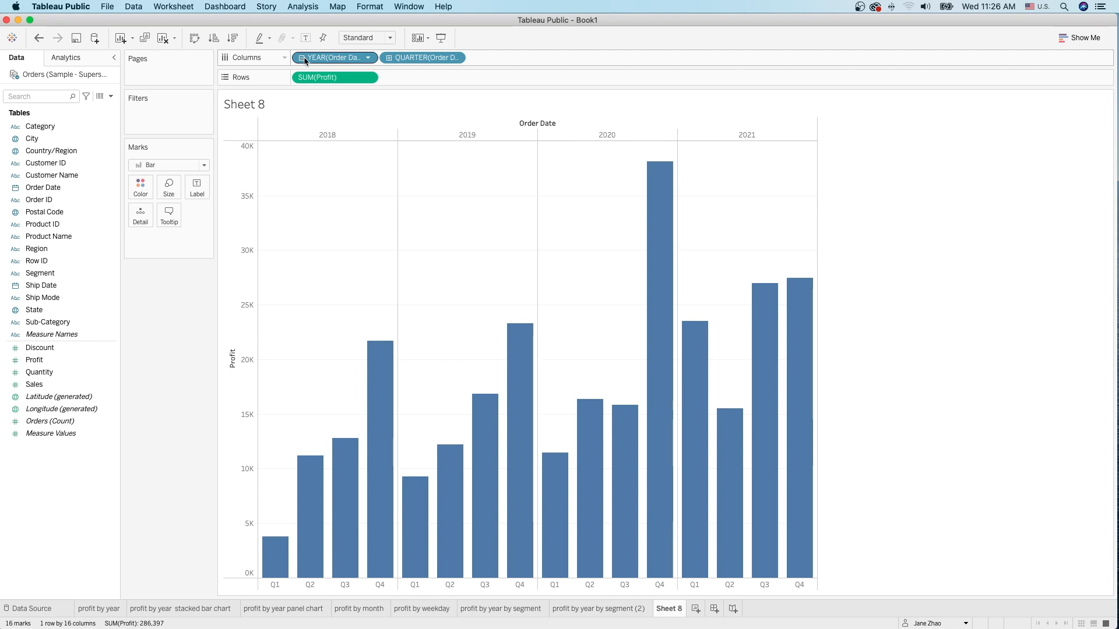
click(390, 57)
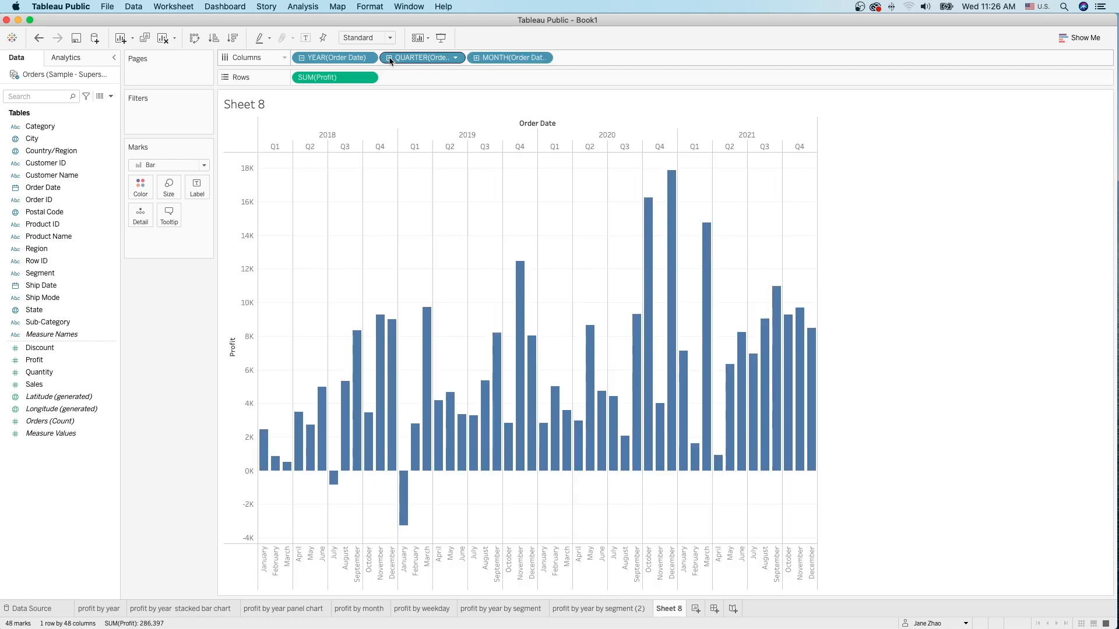
click(476, 58)
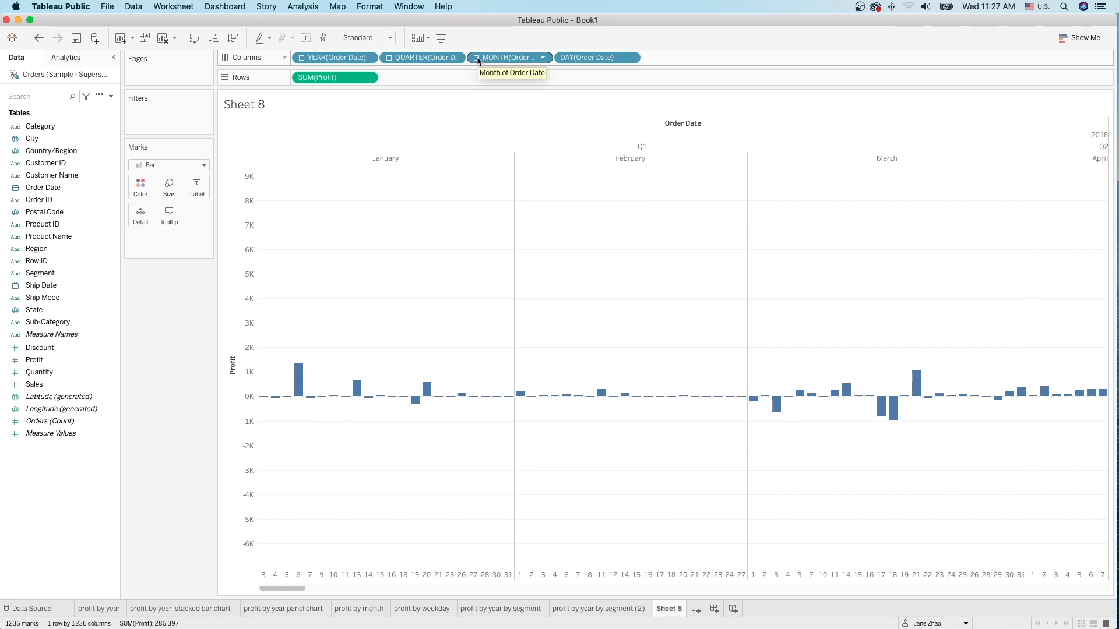
click(477, 58)
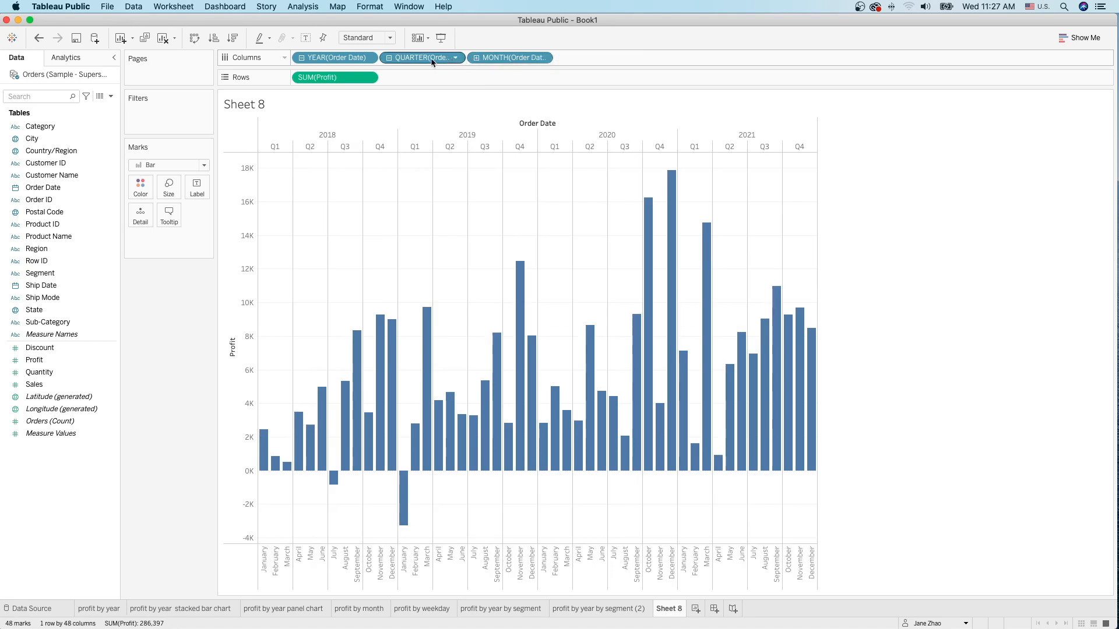
click(389, 58)
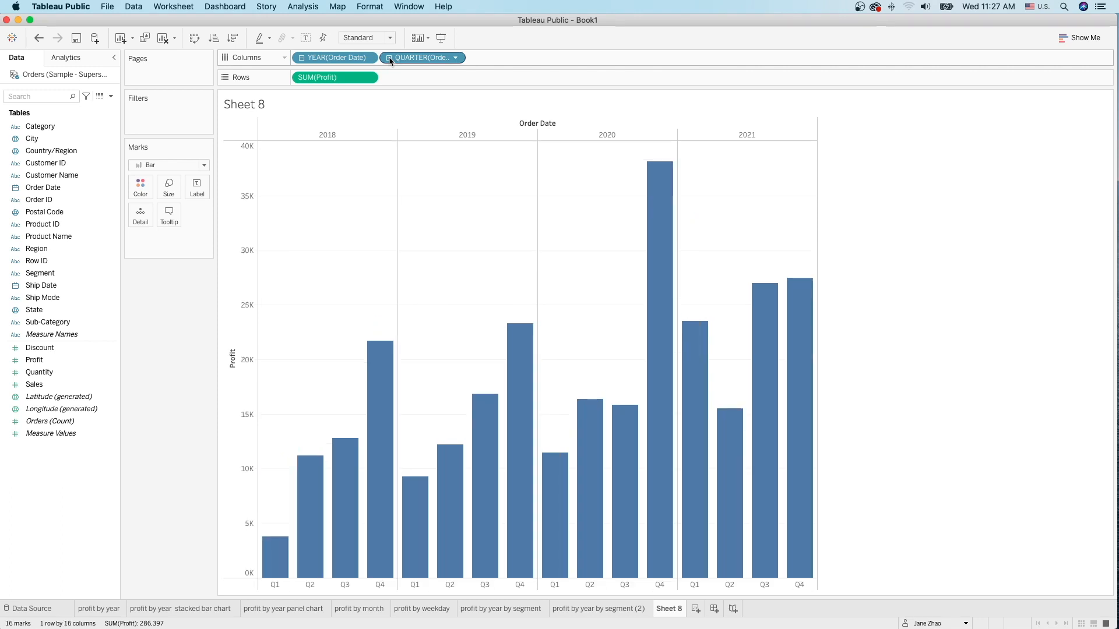
click(301, 58)
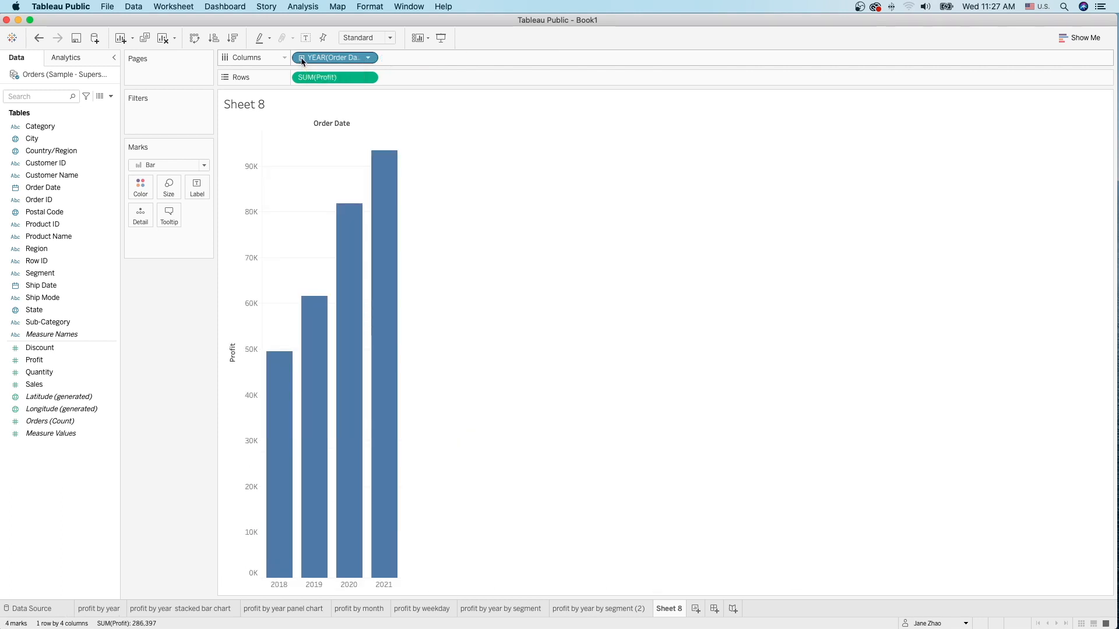
click(301, 58)
click(302, 58)
click(301, 58)
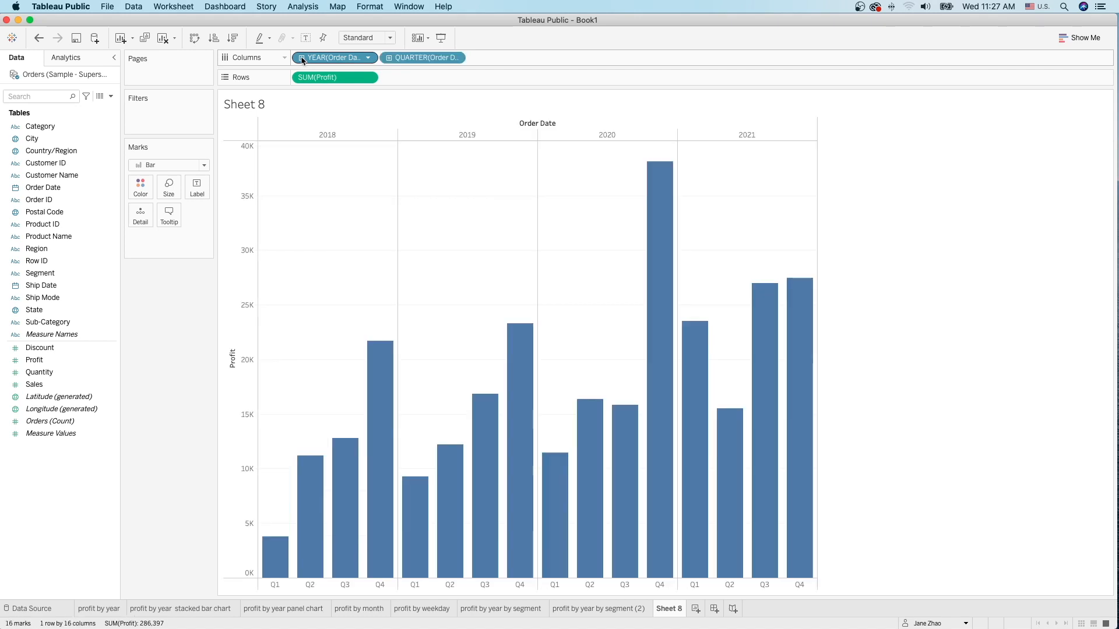
click(301, 58)
Step: Expand Order Date to quarter and month, and remove the quarter level from the columns
click(302, 59)
click(389, 58)
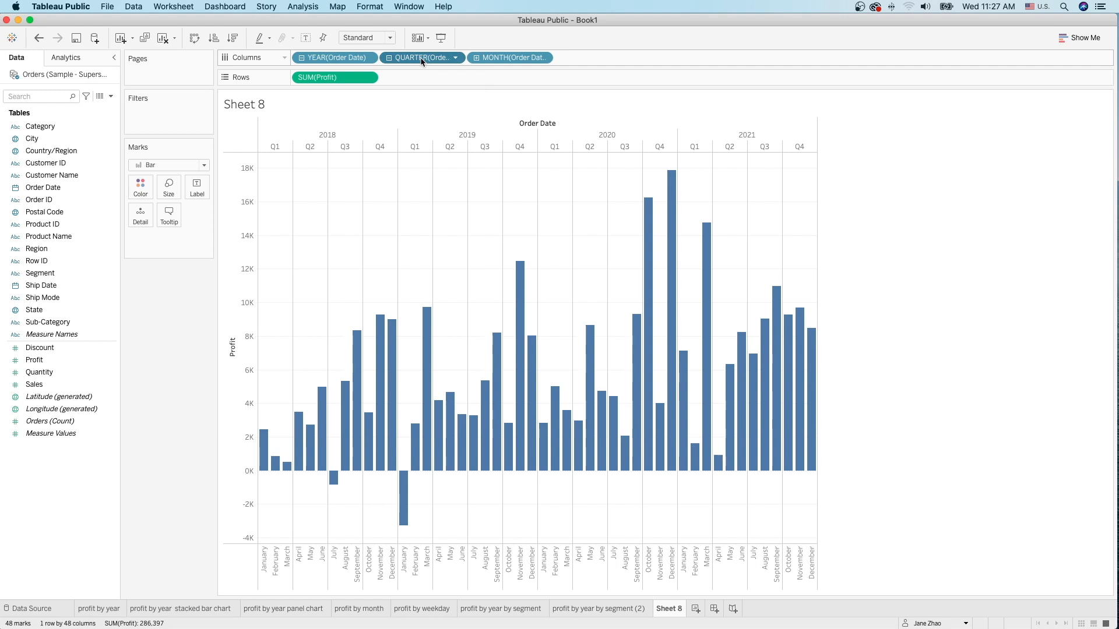
drag(422, 61, 357, 165)
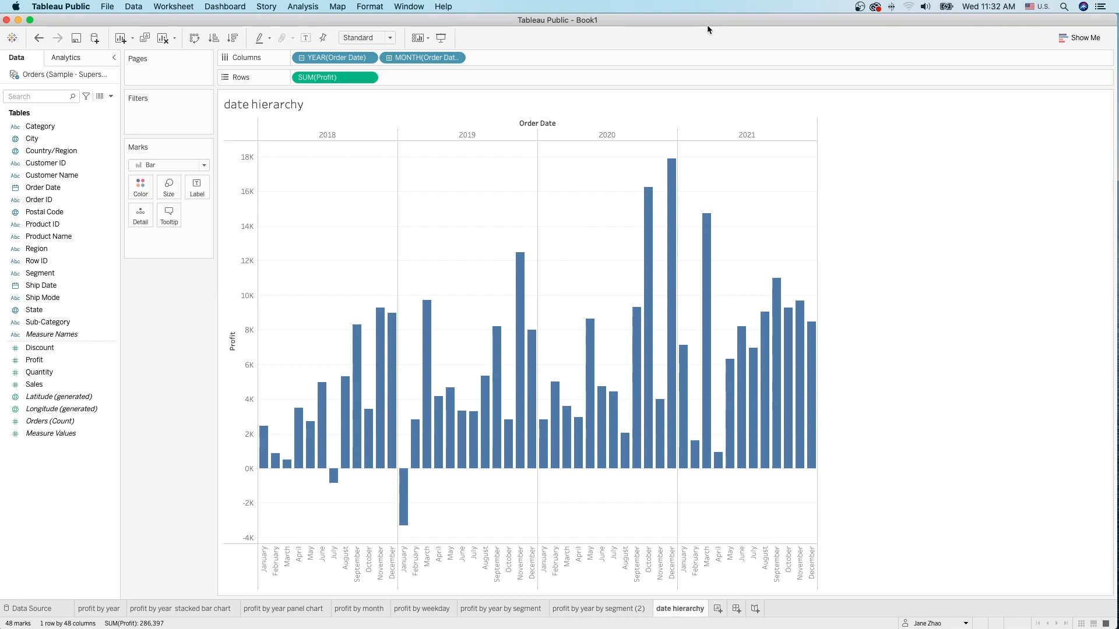
Step: Create a hierarchy named "Category, Sub-Category" from the Category and Sub-Category fields
mouse_move(671, 243)
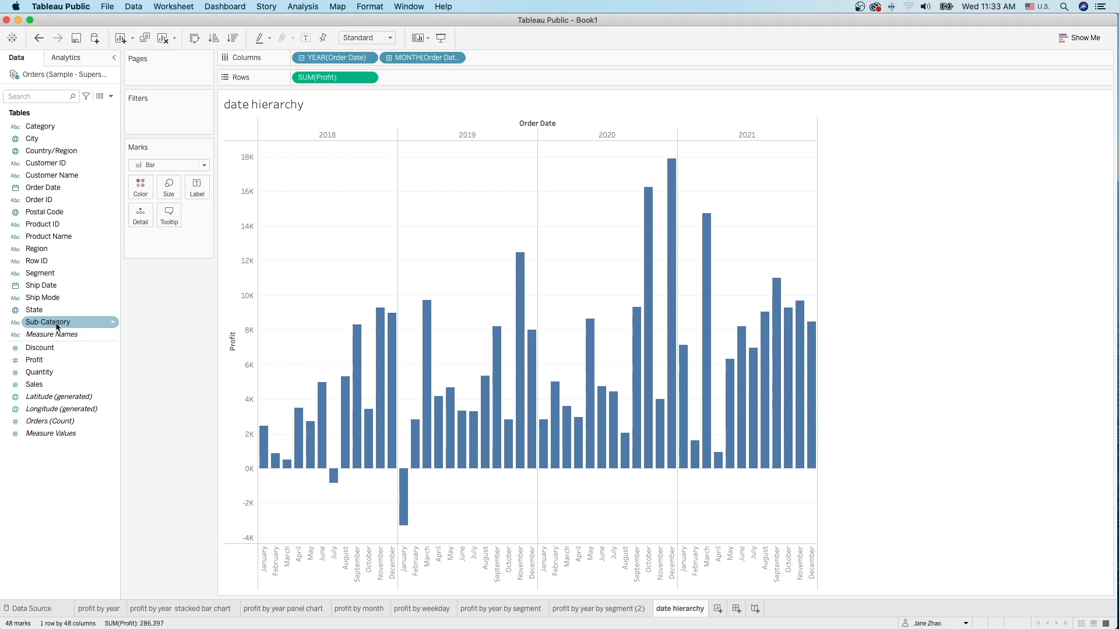
drag(54, 325, 68, 133)
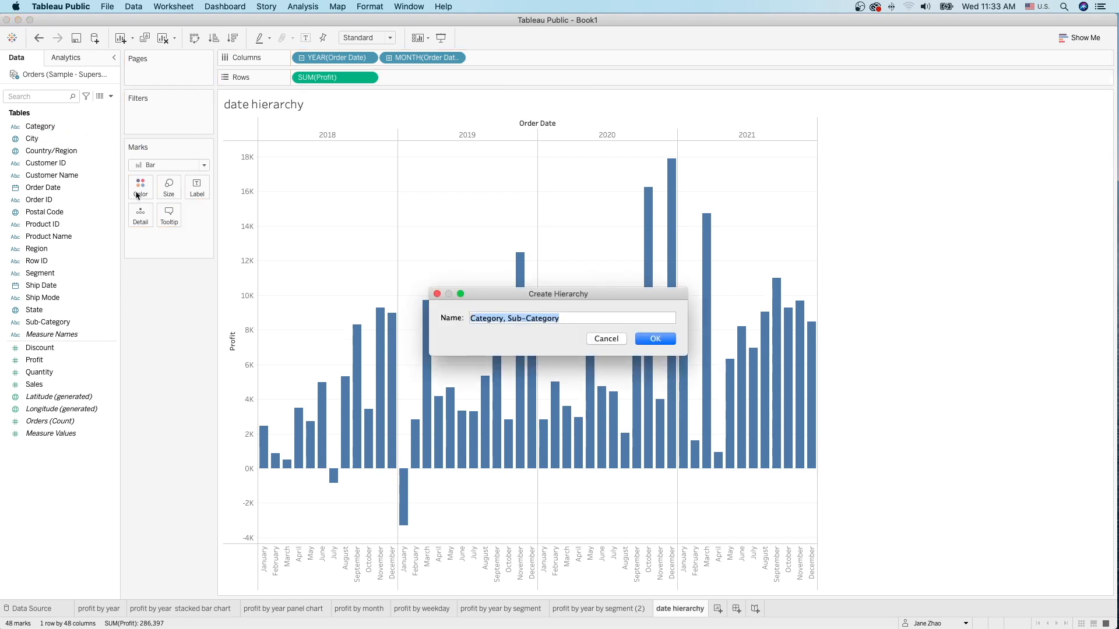
click(655, 339)
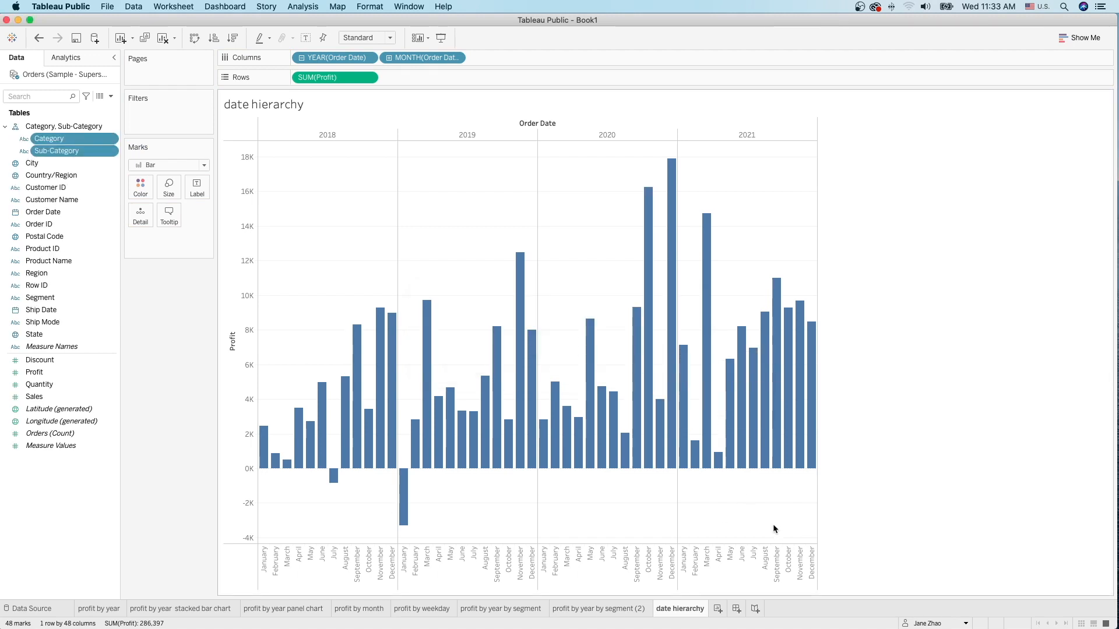
Step: Create a new worksheet plotting Profit on rows against the "Category, Sub-Category" hierarchy on columns
click(719, 610)
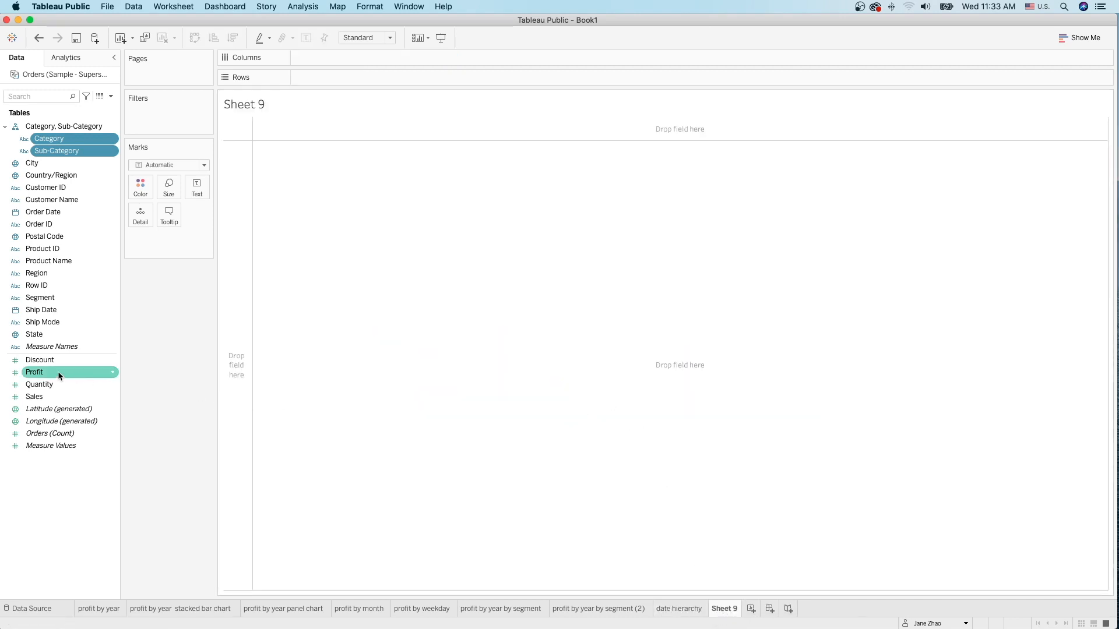
mouse_move(57, 374)
mouse_down()
mouse_move(315, 165)
mouse_move(341, 74)
mouse_up()
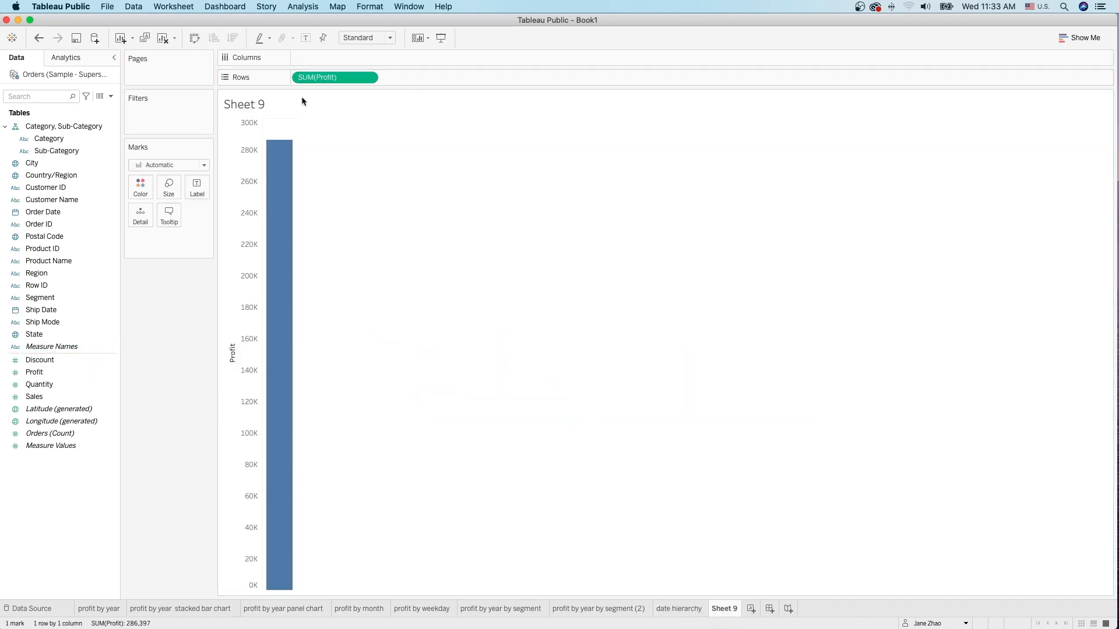
click(58, 127)
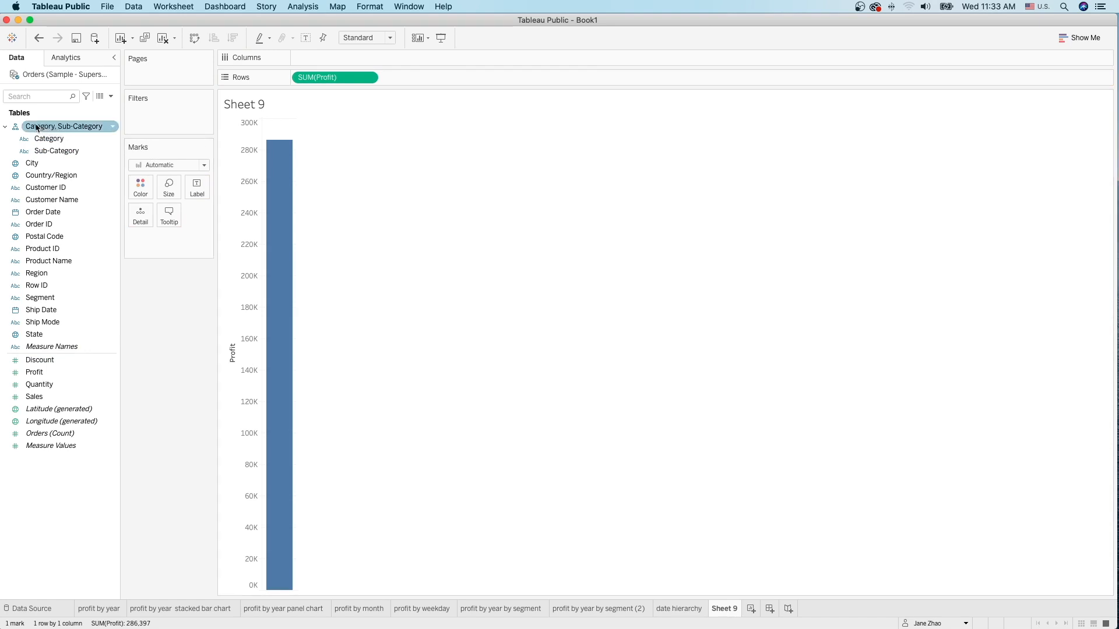
drag(34, 130, 307, 59)
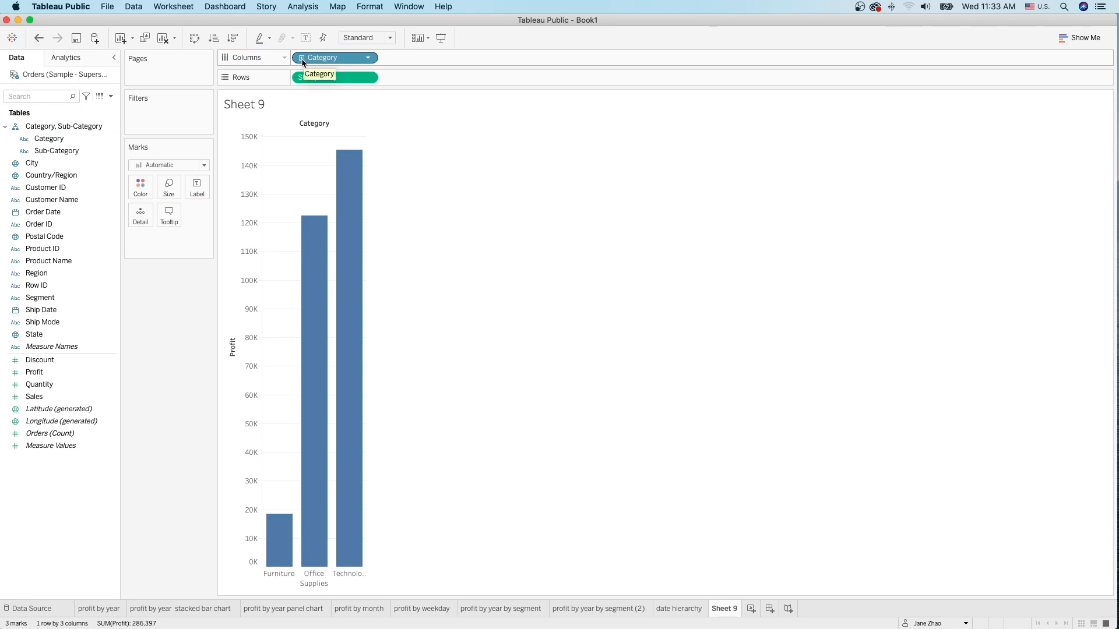
Step: Expand Category to Sub-Category and collapse it again, and swap the chart's rows and columns
click(302, 59)
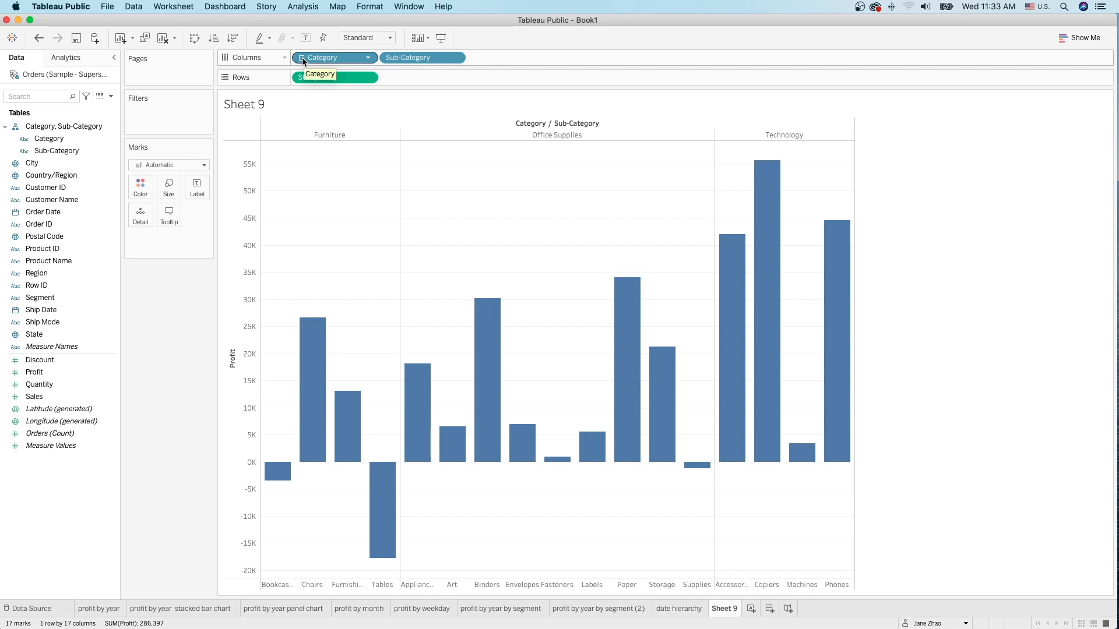
click(302, 58)
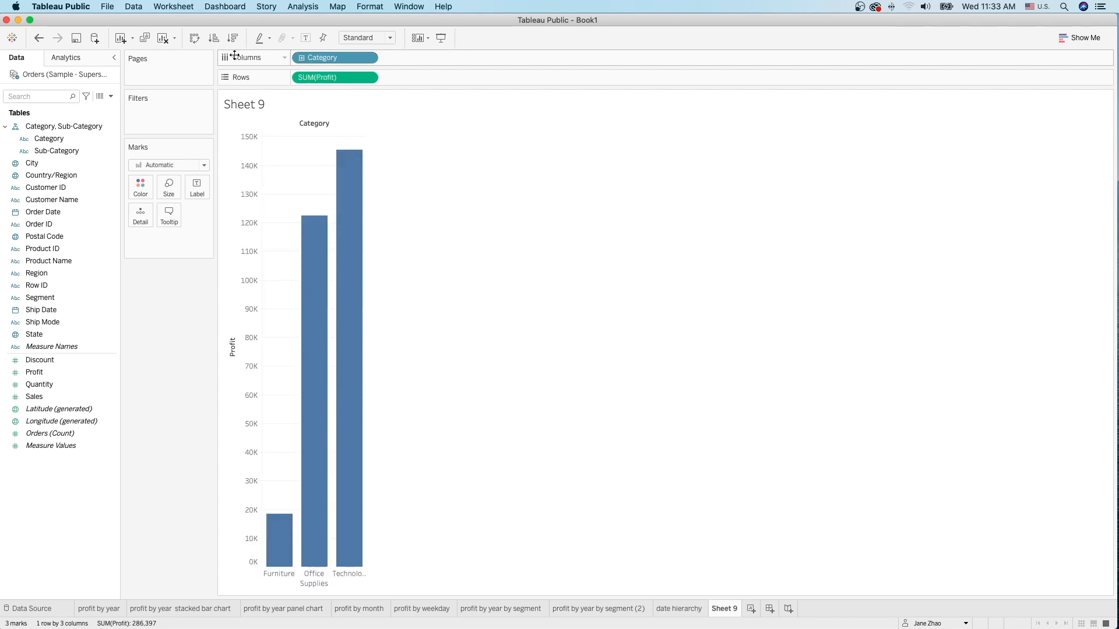
click(194, 38)
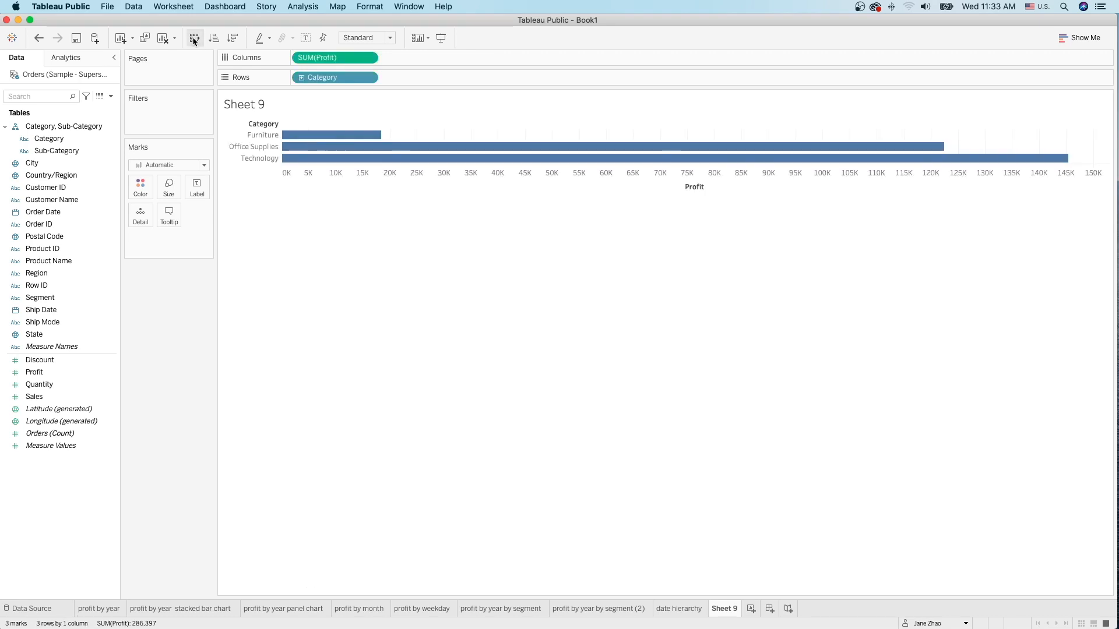
Step: Expand Category to Sub-Category on the rows, collapse it, and expand it again
click(302, 78)
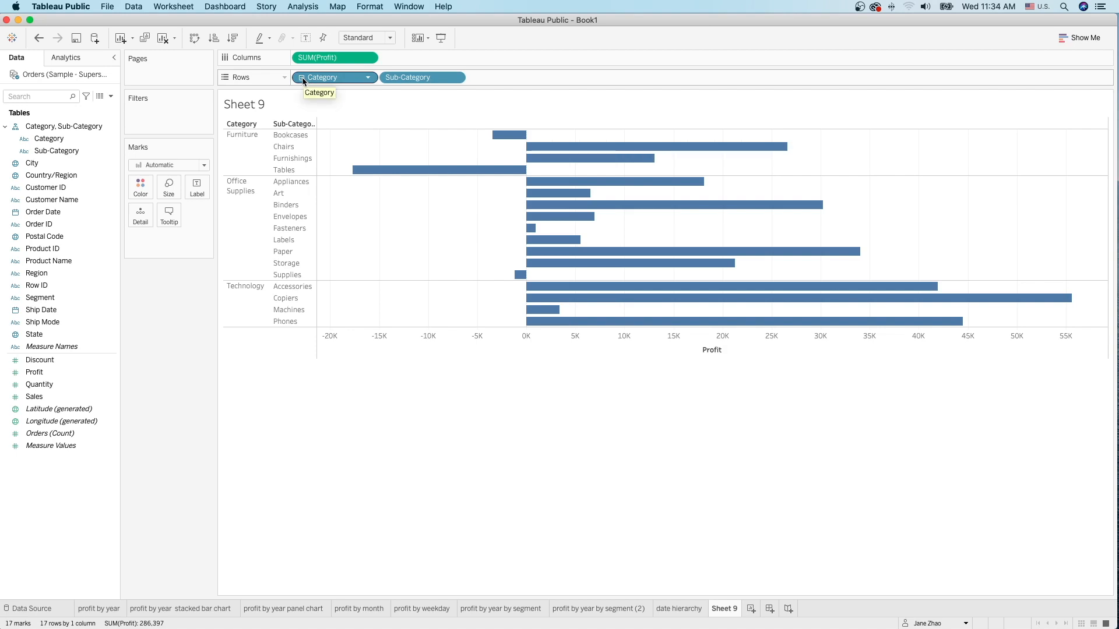
click(302, 79)
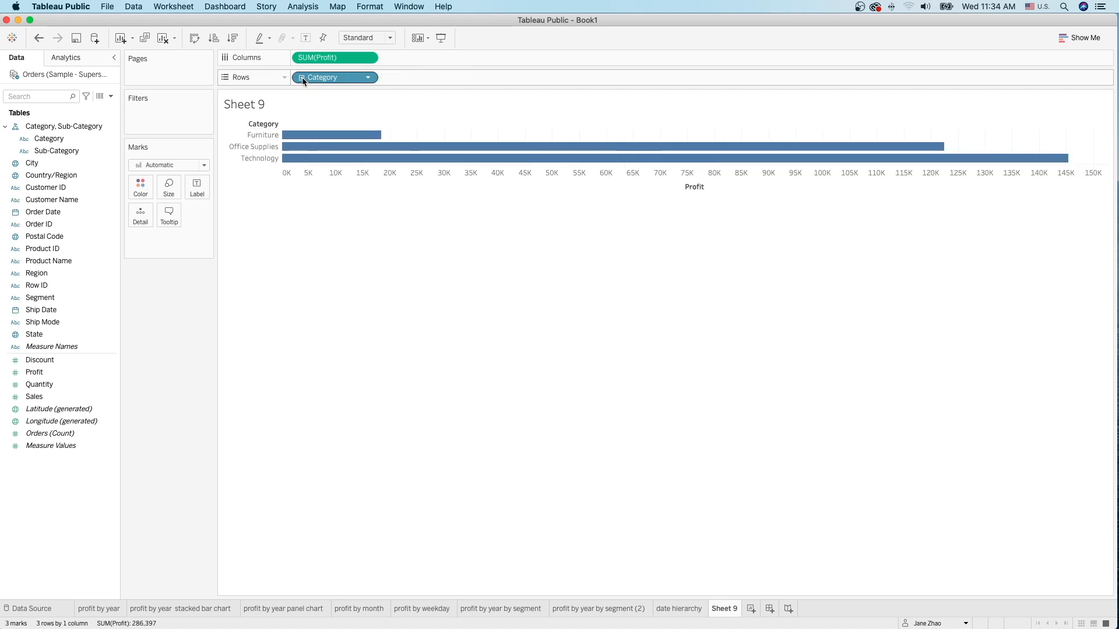
click(302, 78)
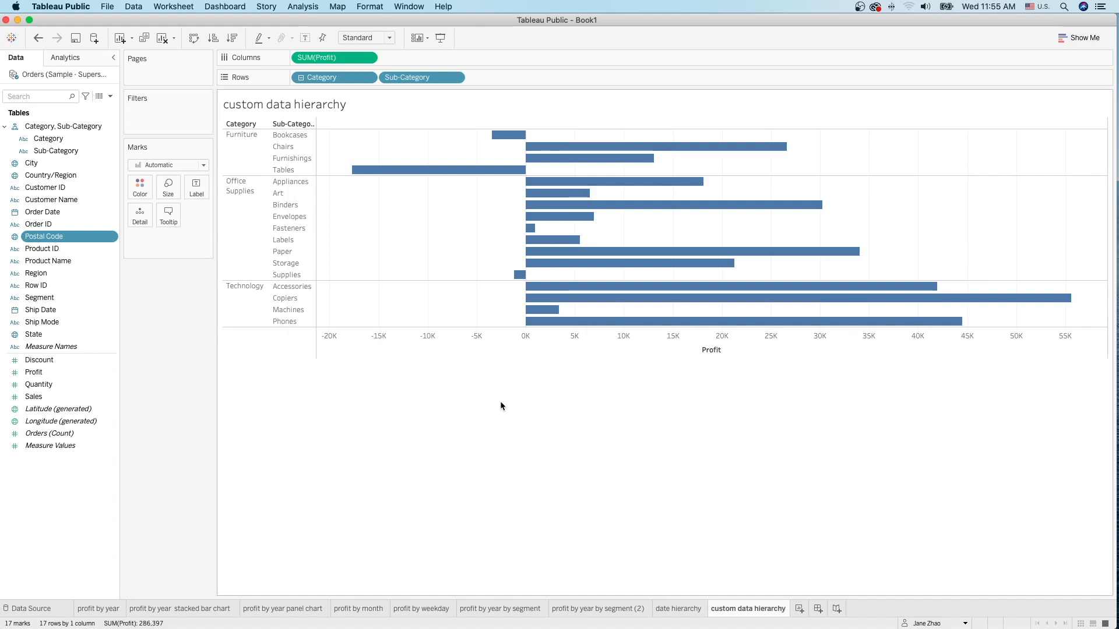
Step: Create a new worksheet and look through the State field's hierarchy, data type and geographic role options
click(799, 610)
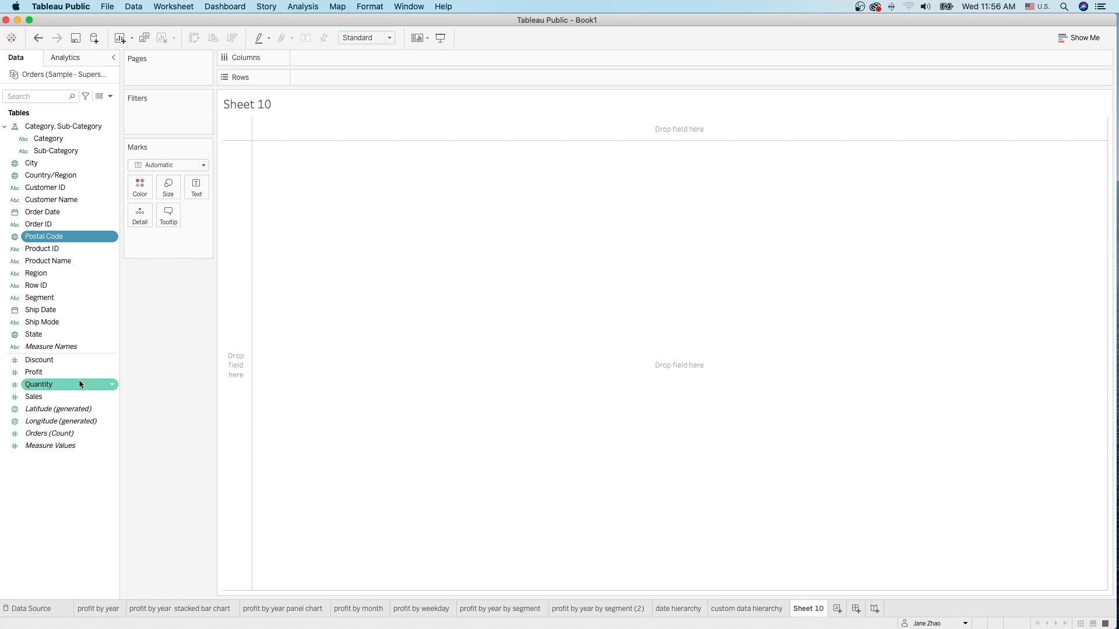
click(110, 335)
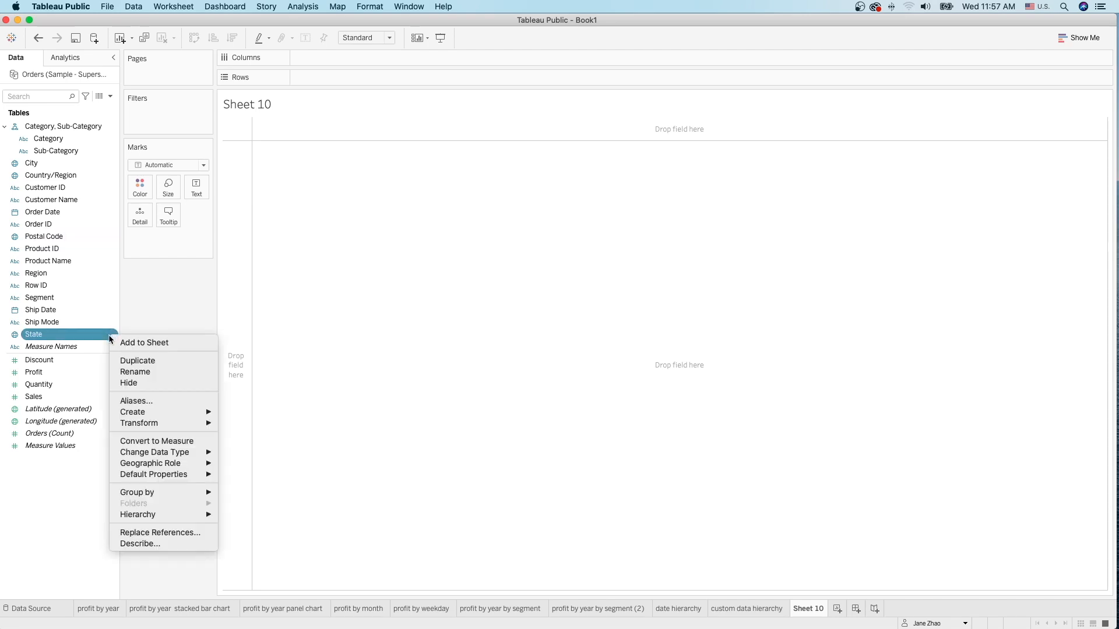
mouse_move(166, 515)
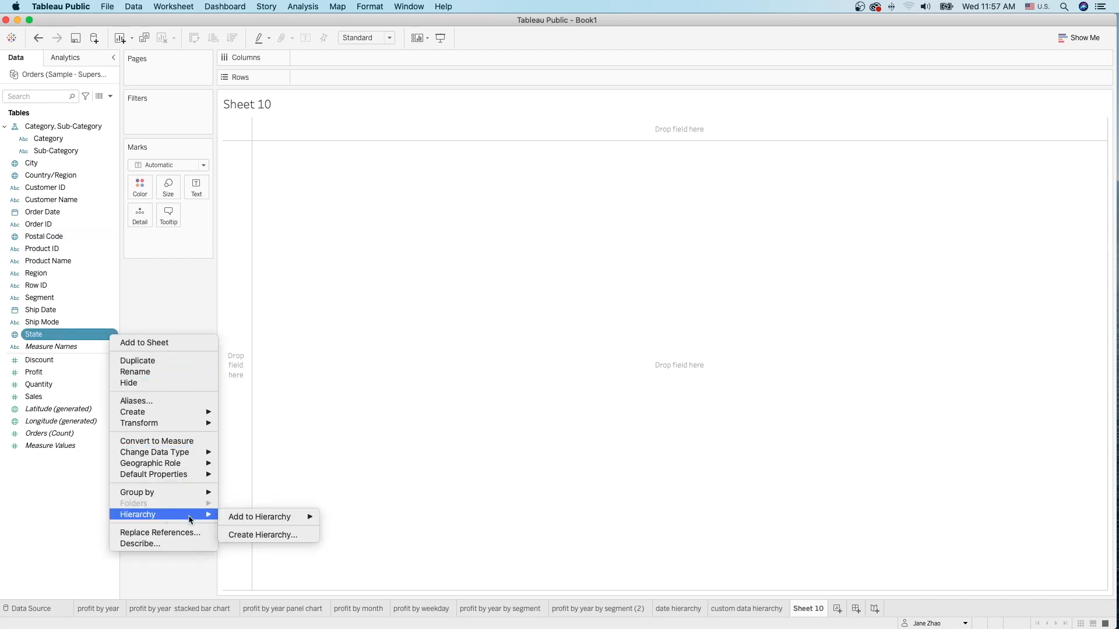
mouse_move(168, 467)
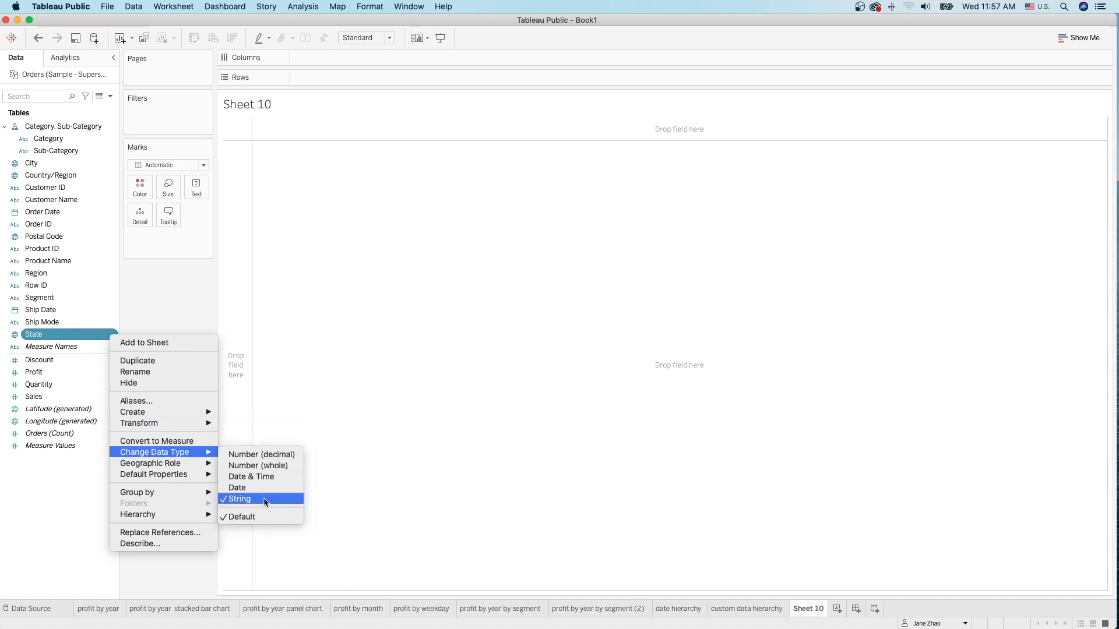
click(293, 366)
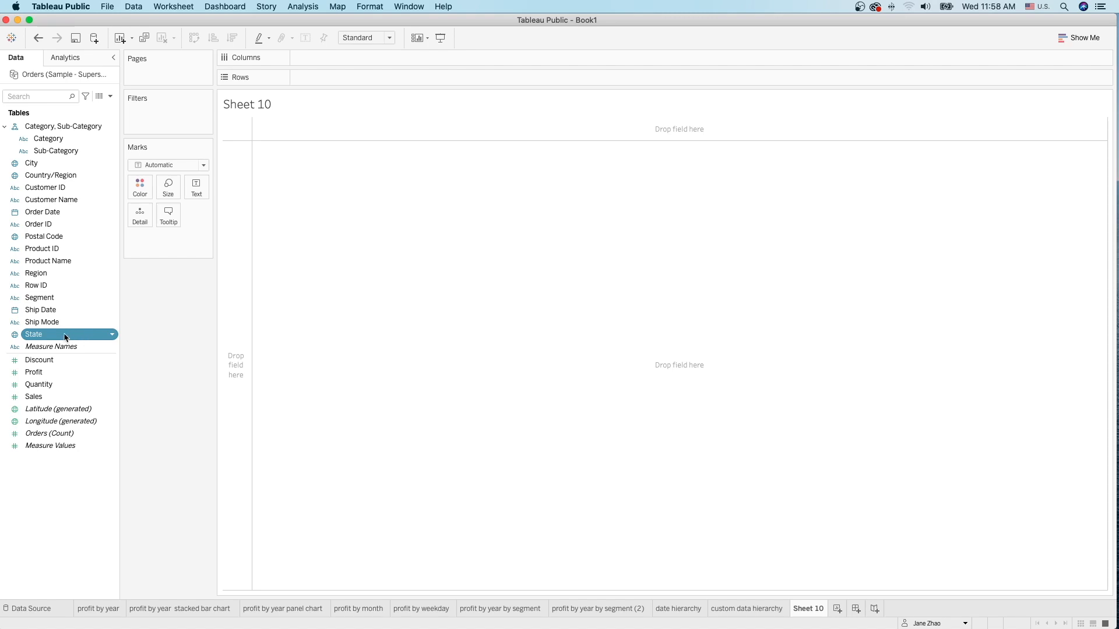
Step: Build a map from the State field and color the states by Profit
drag(30, 337, 442, 300)
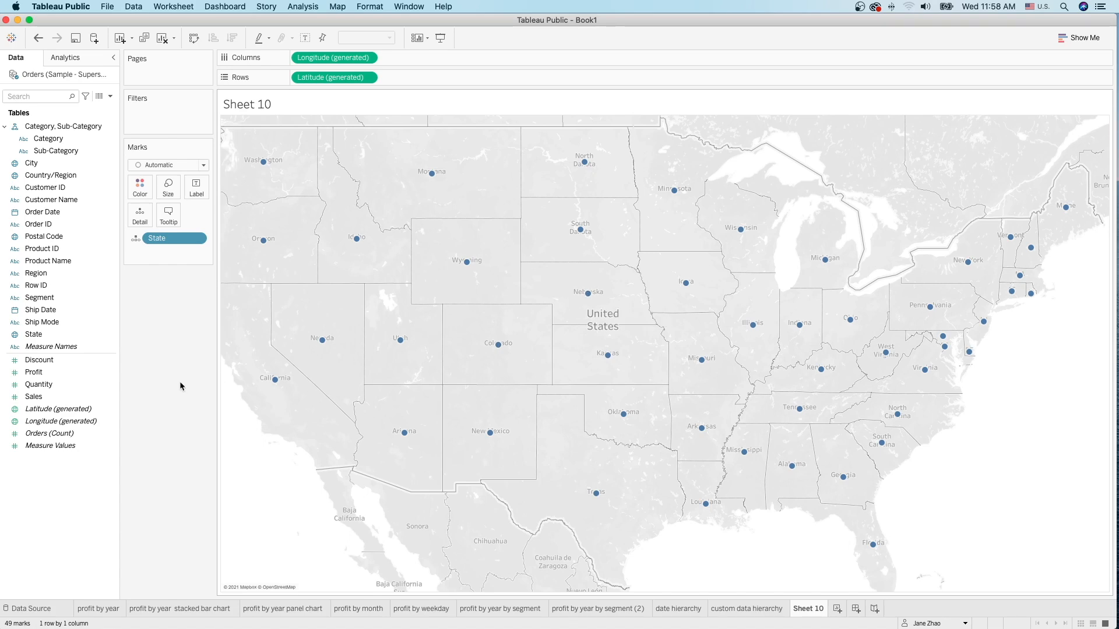
click(32, 374)
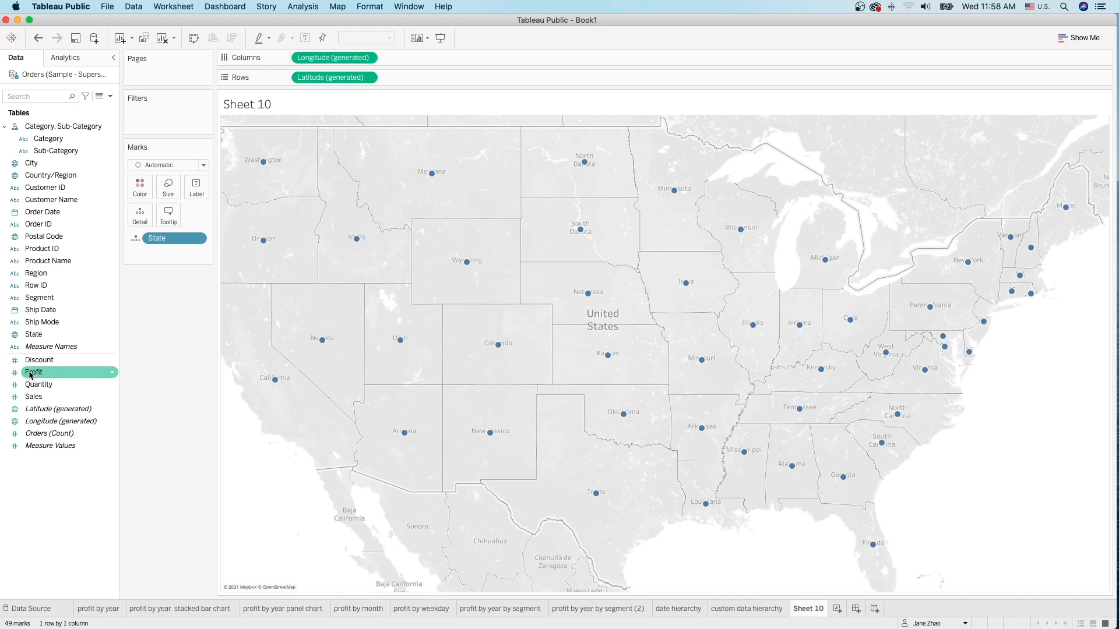
drag(32, 375, 130, 194)
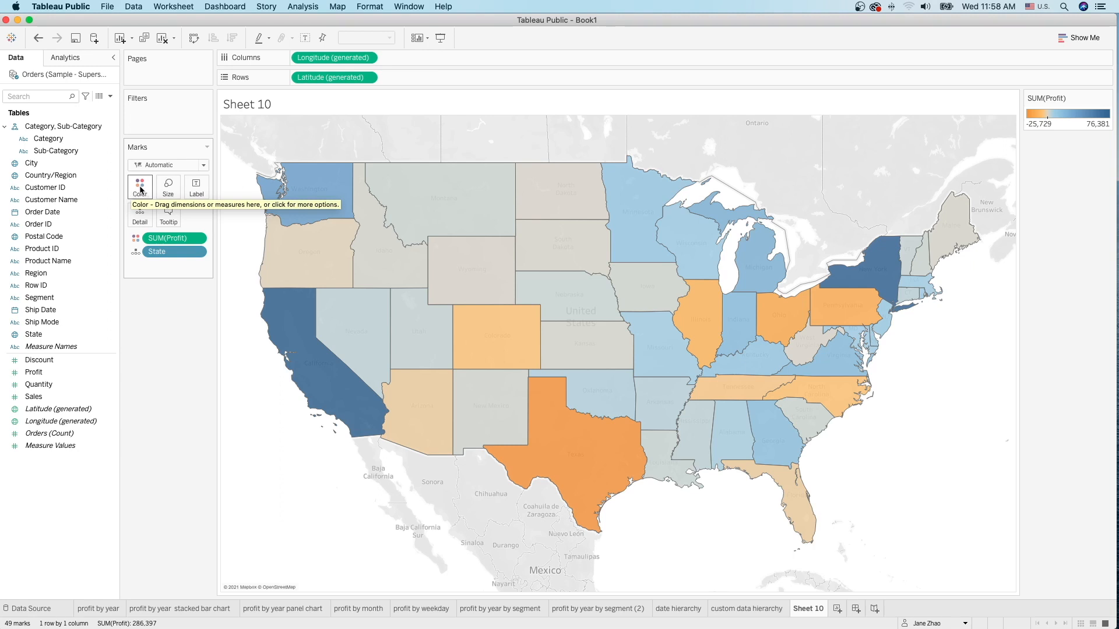
Step: Set the map's Profit colors to the Orange-Blue Diverging palette with stepped color in 2 steps
click(134, 192)
click(179, 224)
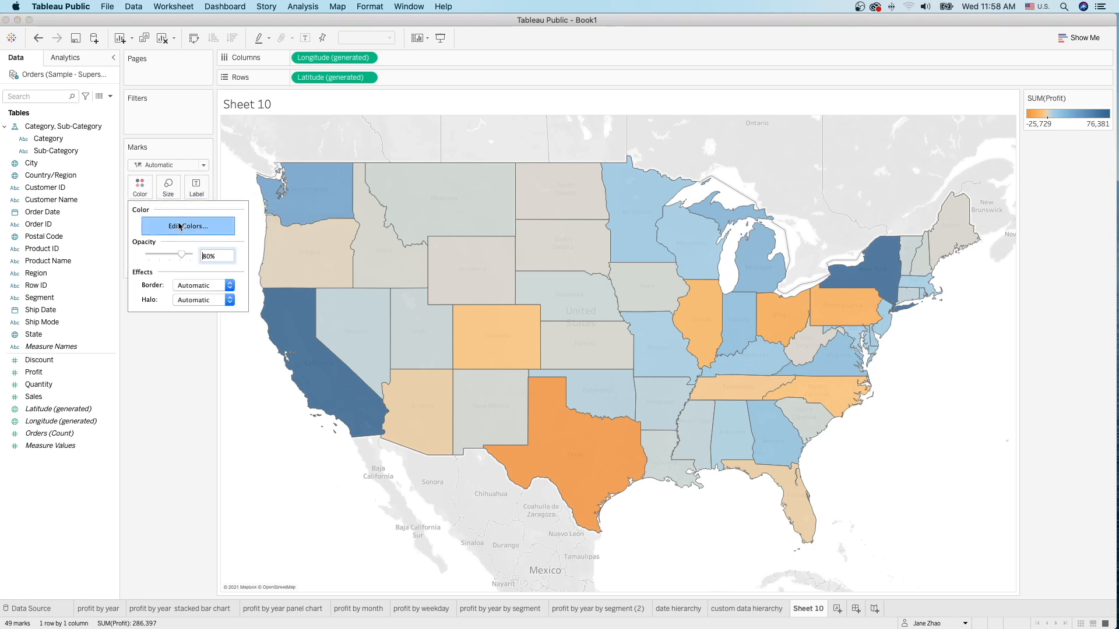
click(665, 263)
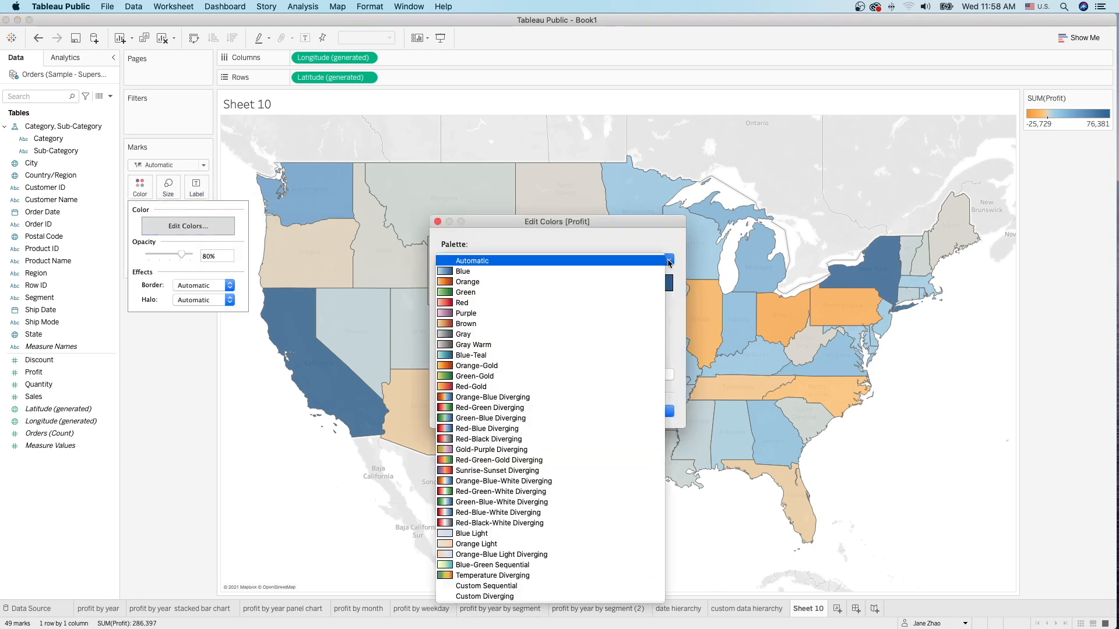
click(607, 399)
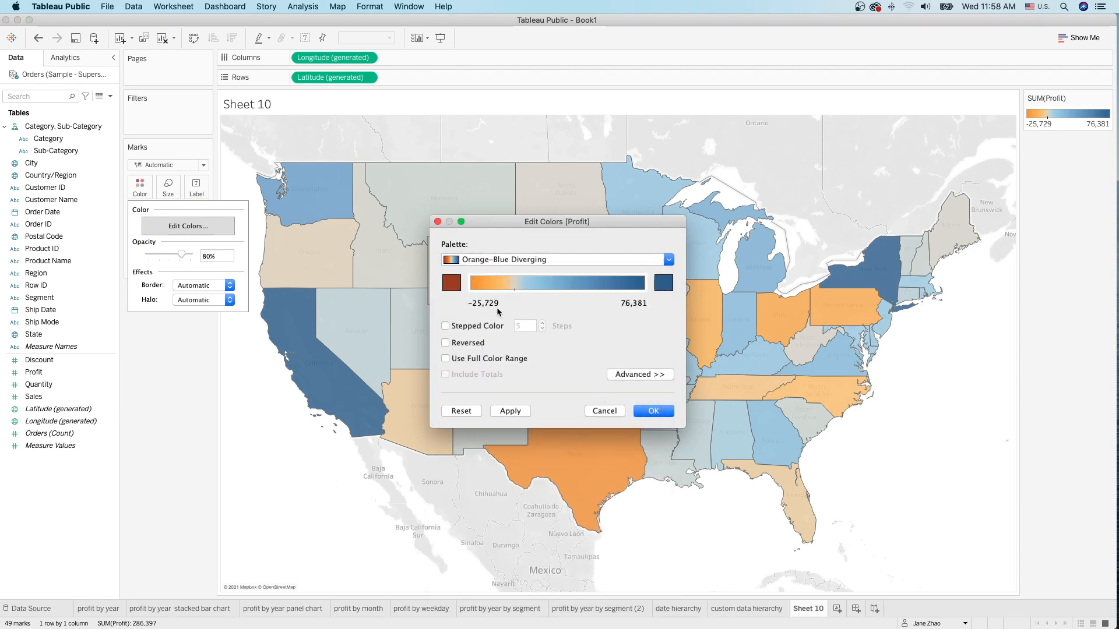
click(447, 327)
drag(523, 326, 496, 326)
text(2)
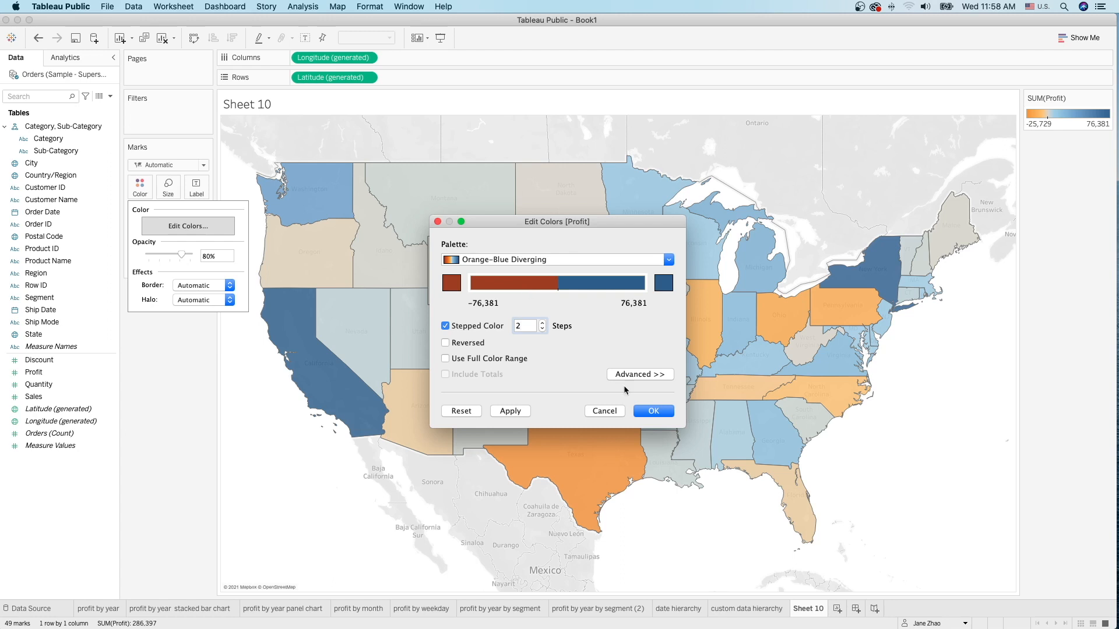
click(653, 412)
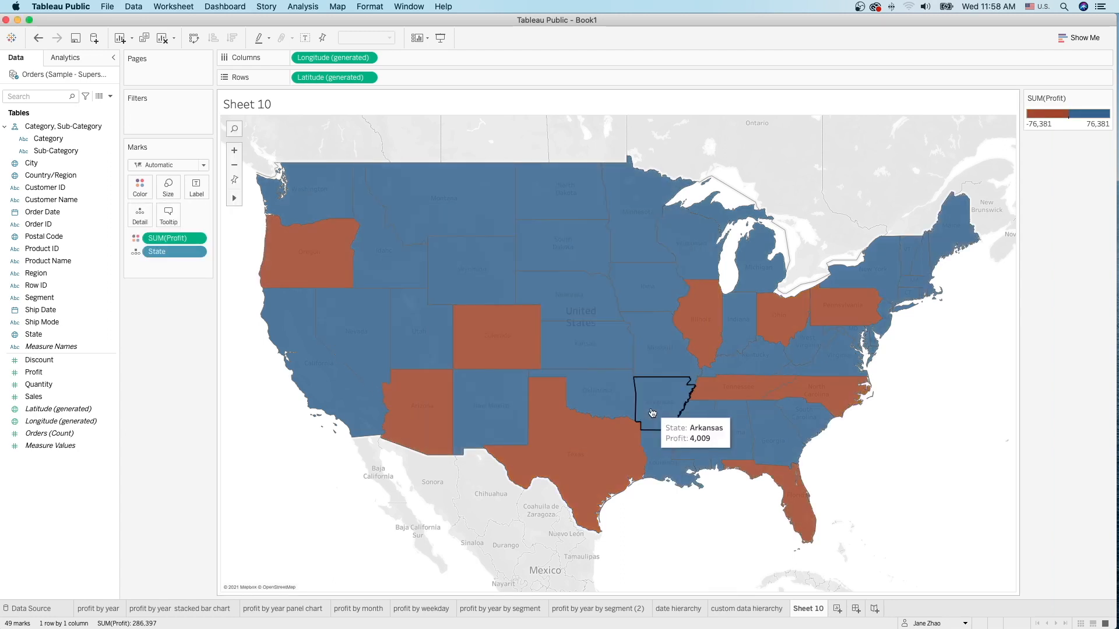
Step: Show the Profit labels on the map and rename the worksheet "profit by map"
click(306, 39)
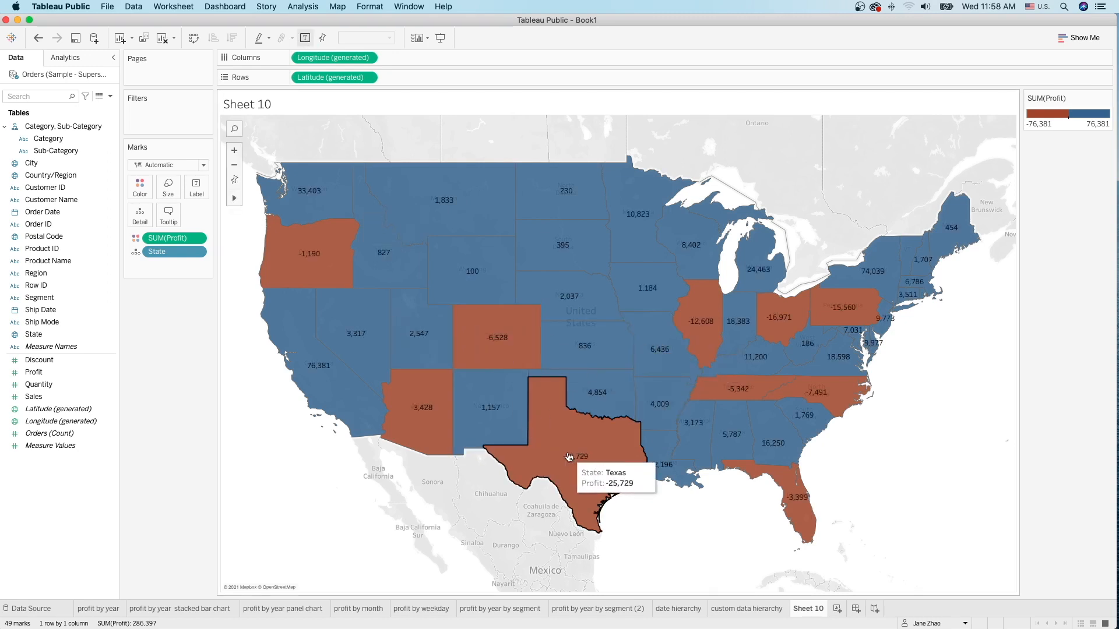
double_click(815, 612)
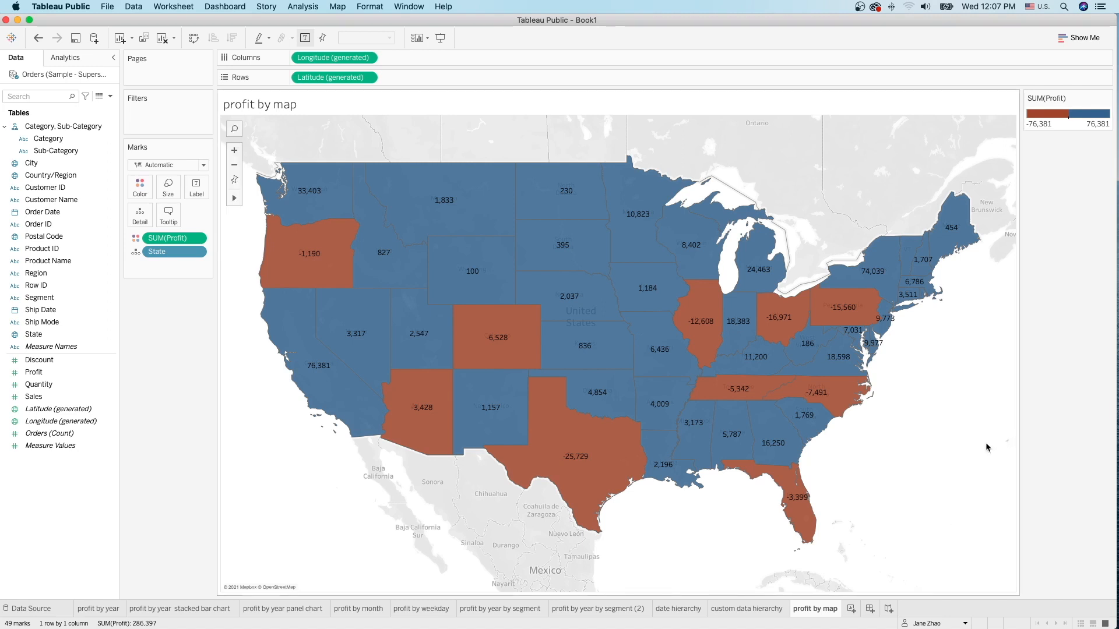
Step: Duplicate the "profit by map" worksheet and convert the copy to a horizontal bar chart
right_click(830, 610)
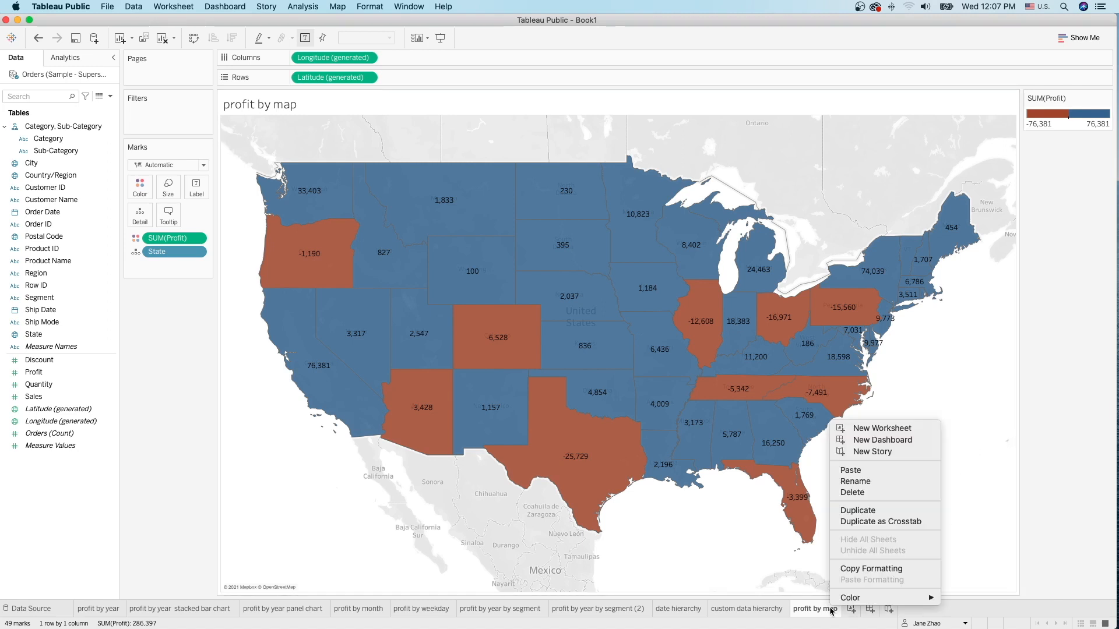
click(885, 507)
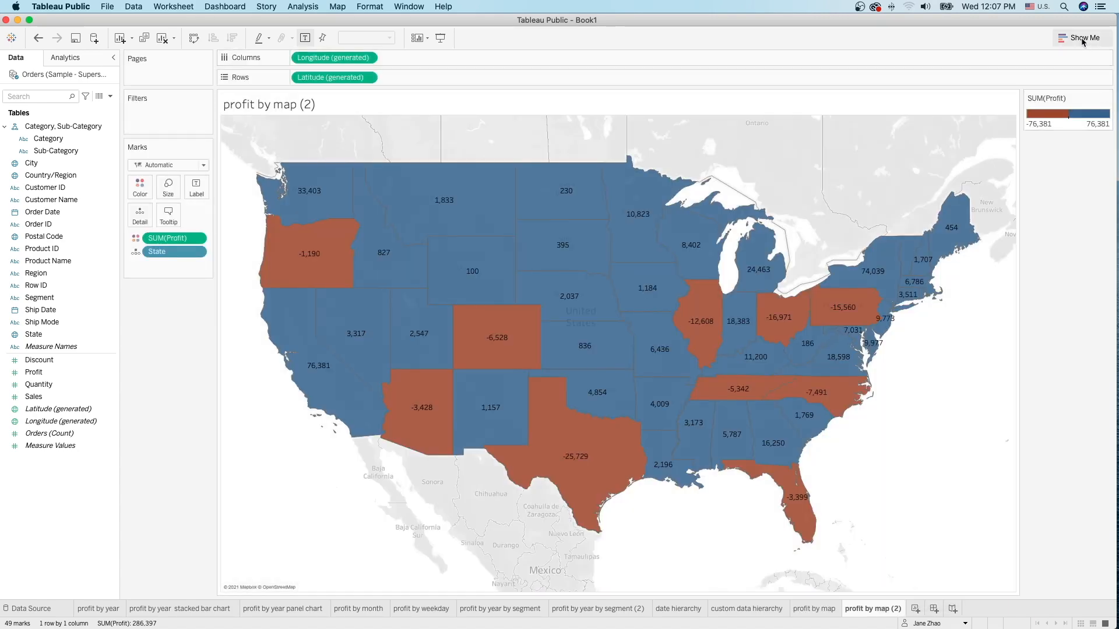
click(1082, 39)
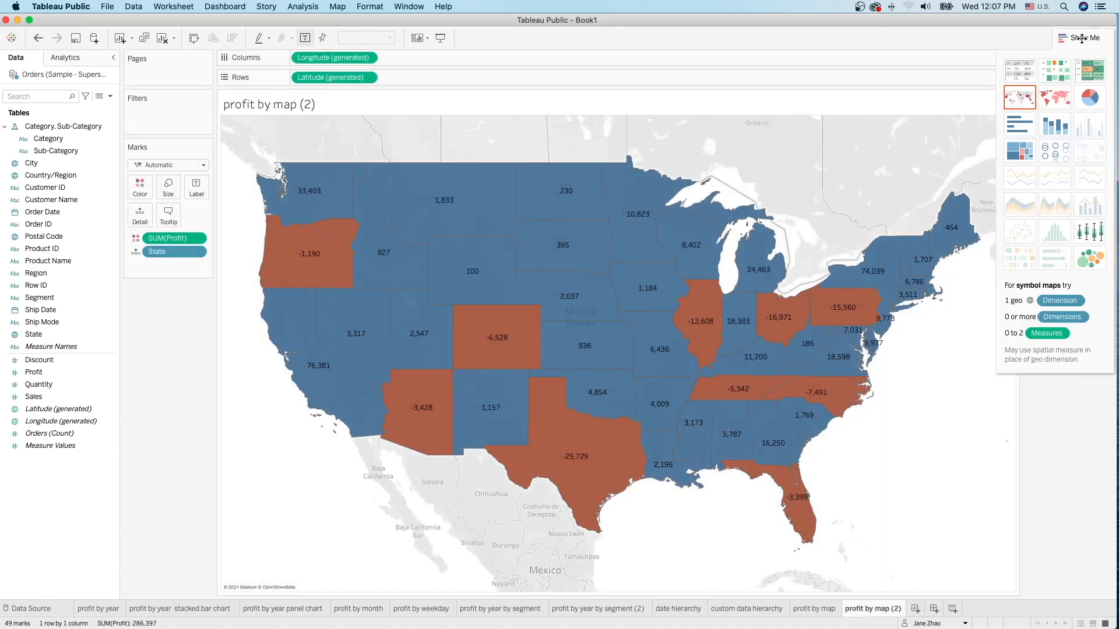
click(1024, 128)
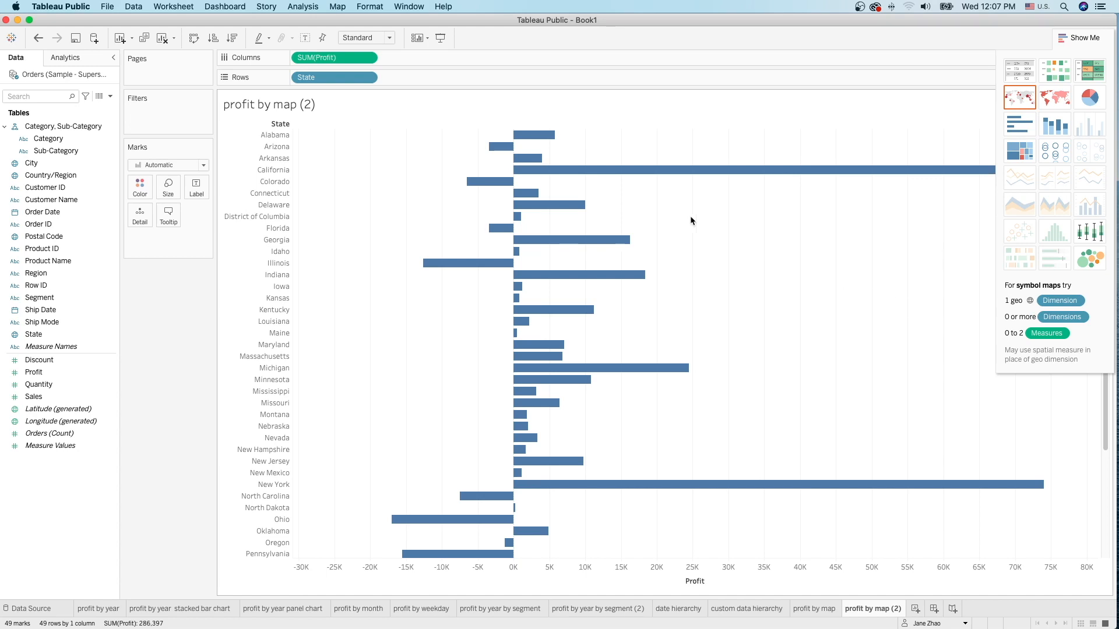
Step: Sort the states by Profit in descending order, color the bars by Profit, and review the ranking
click(236, 42)
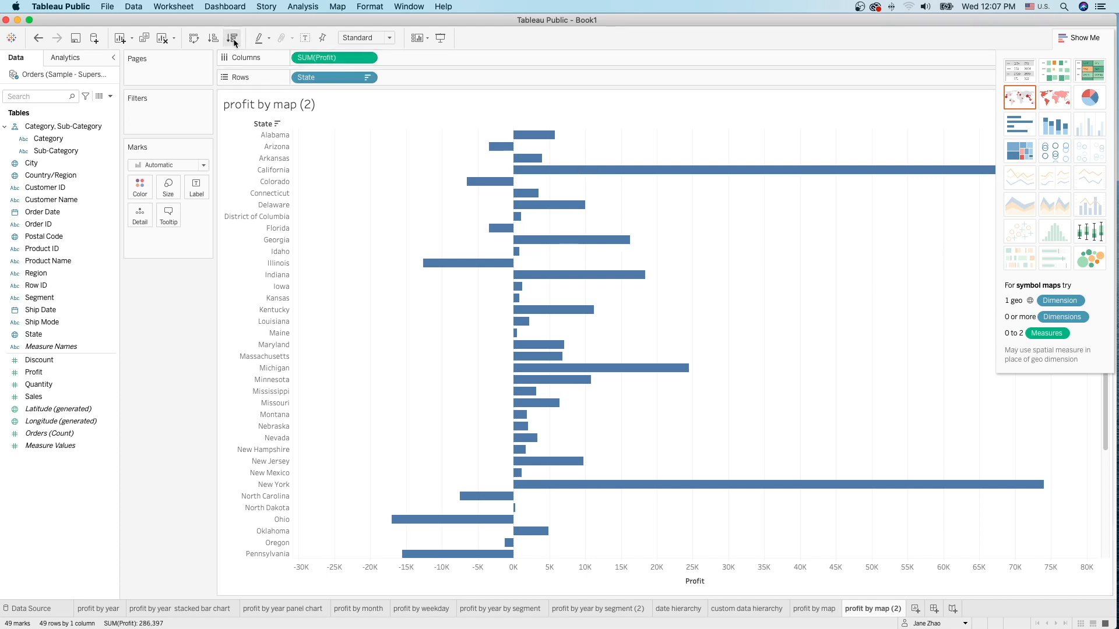
click(1070, 39)
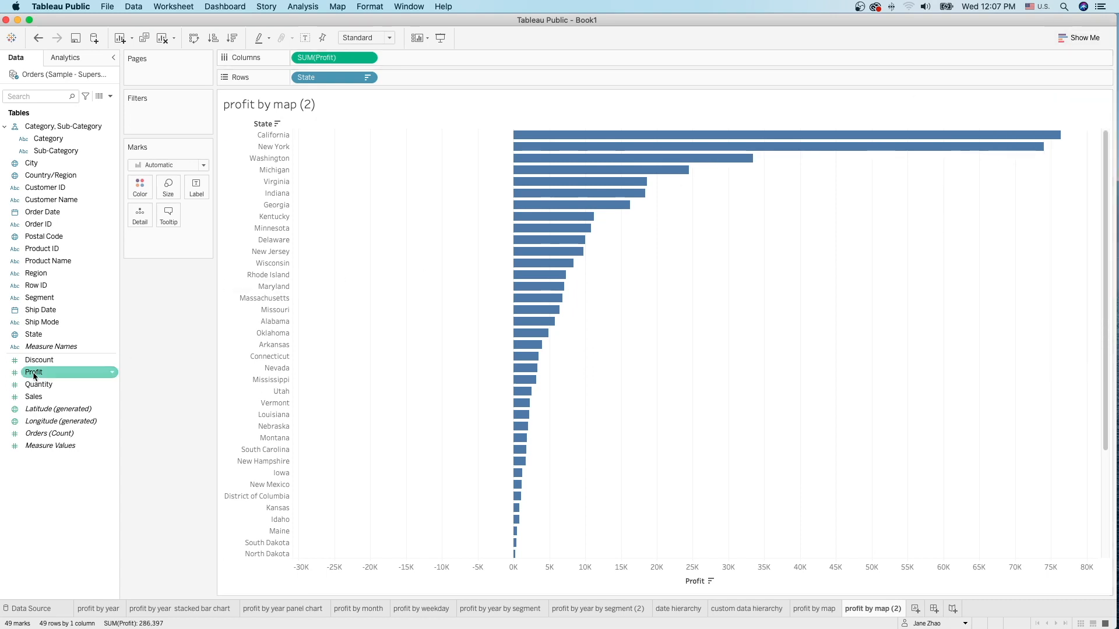
drag(33, 372, 140, 196)
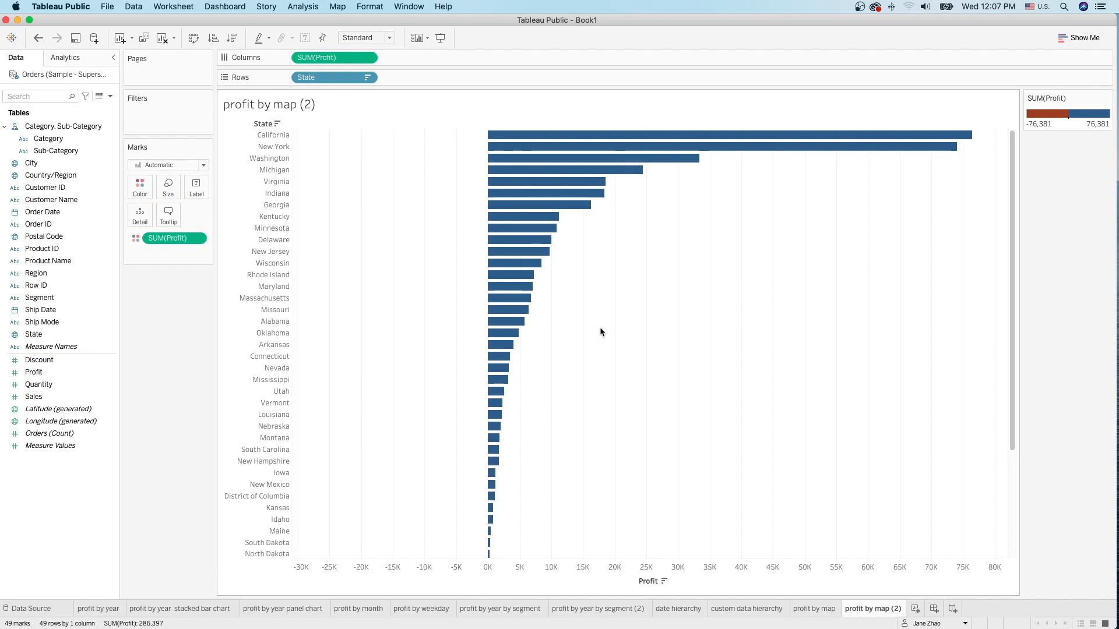
scroll(598, 326, down, 5)
scroll(598, 328, up, 4)
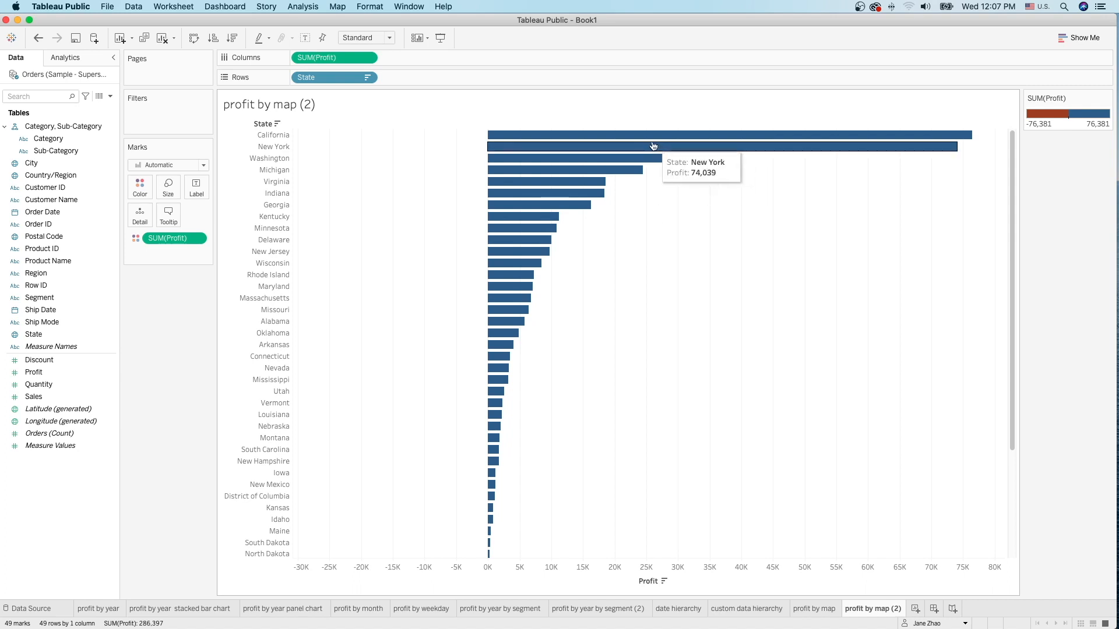
mouse_move(651, 143)
scroll(705, 362, down, 5)
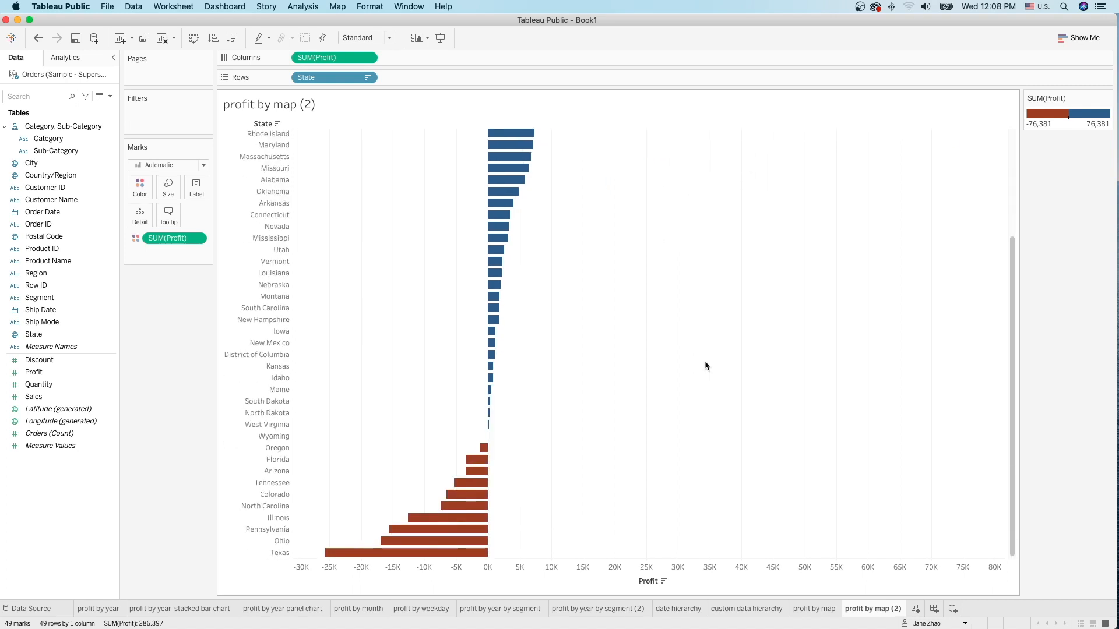
mouse_move(428, 561)
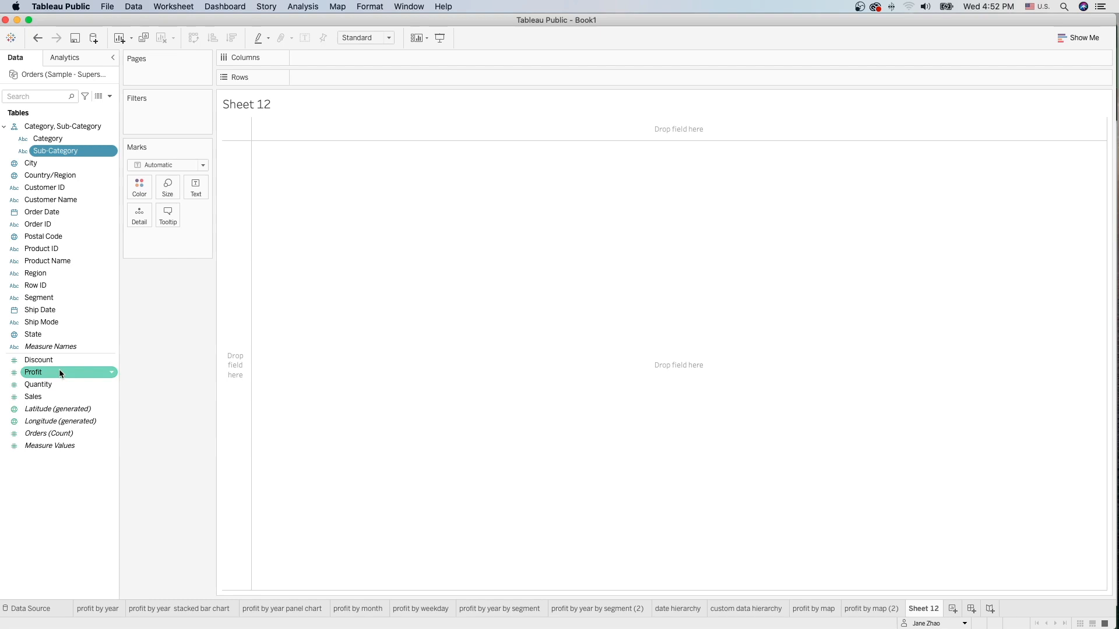
Step: On Sheet 12, plot Profit by Sub-Category as horizontal bars sorted in descending order
drag(59, 369, 320, 78)
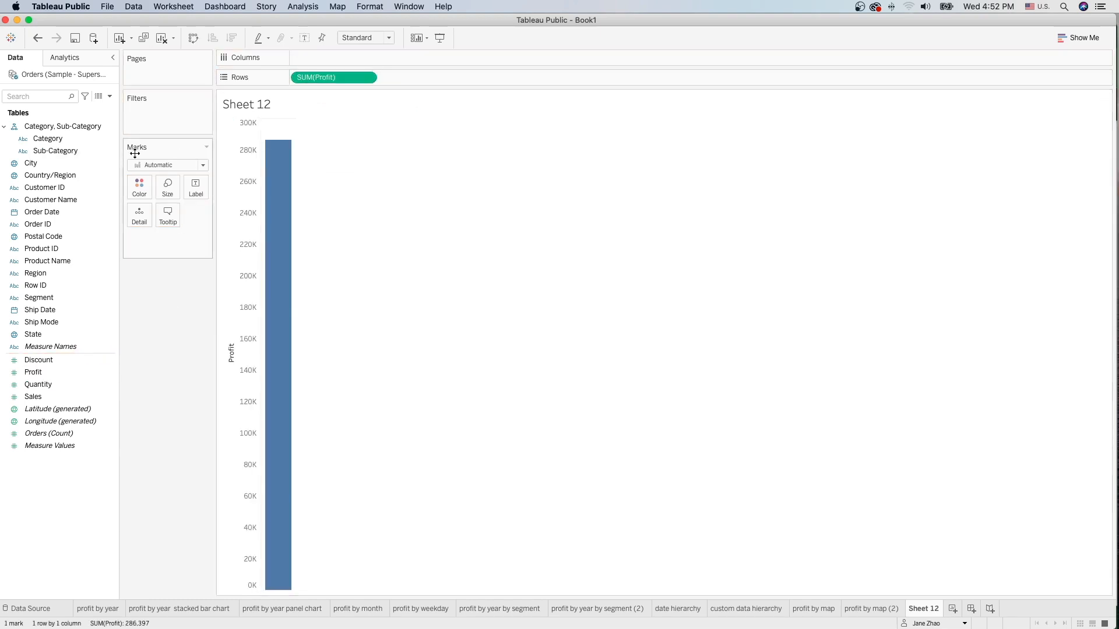
drag(55, 155, 313, 65)
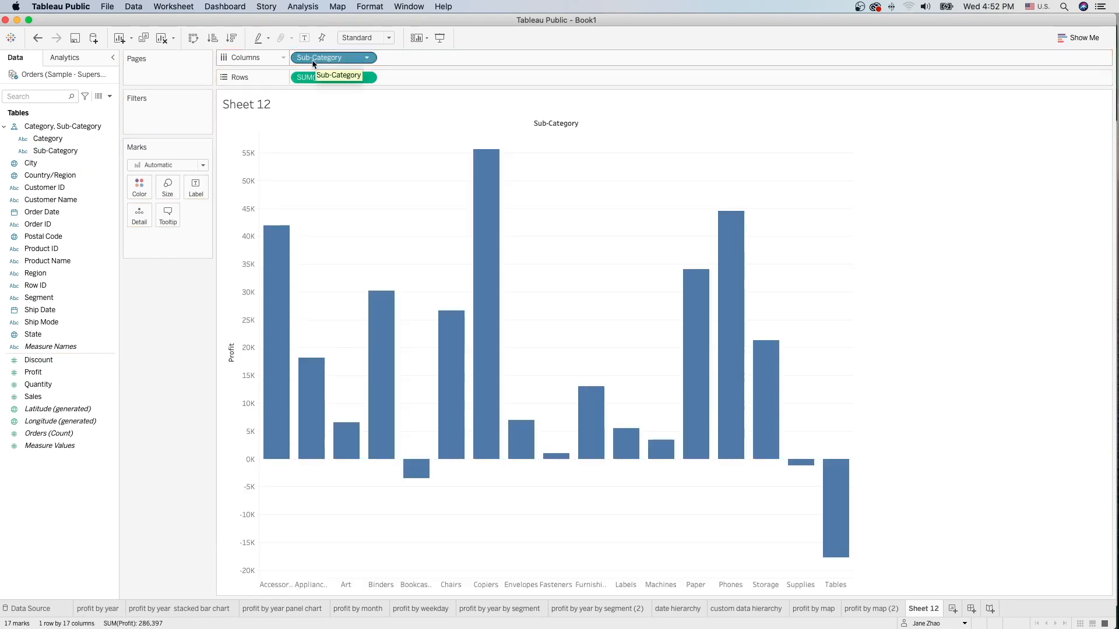
click(195, 39)
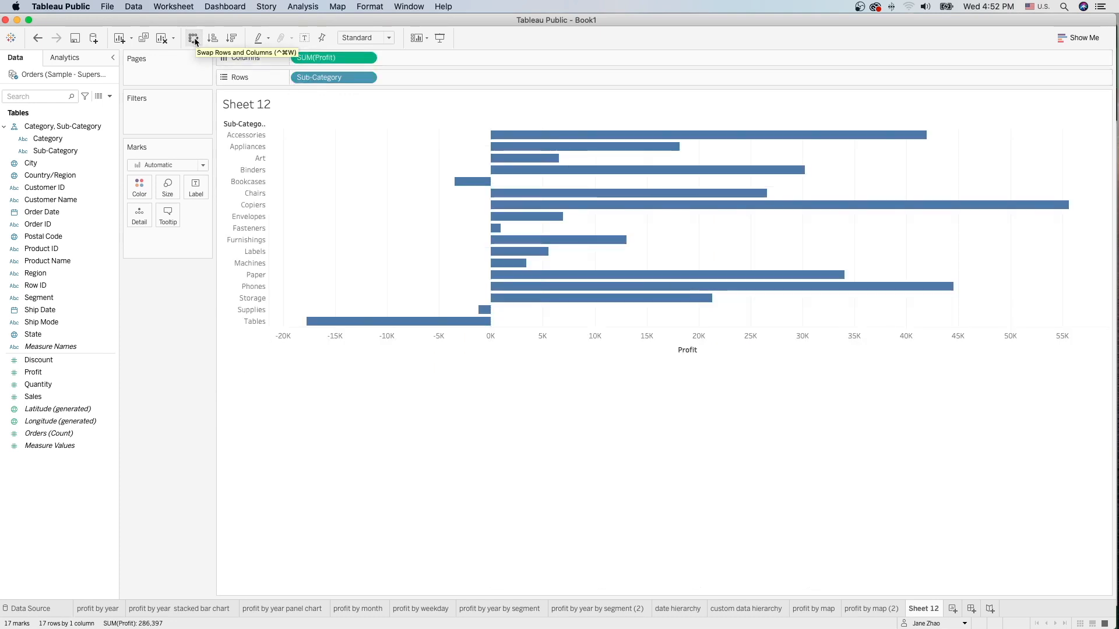
click(232, 39)
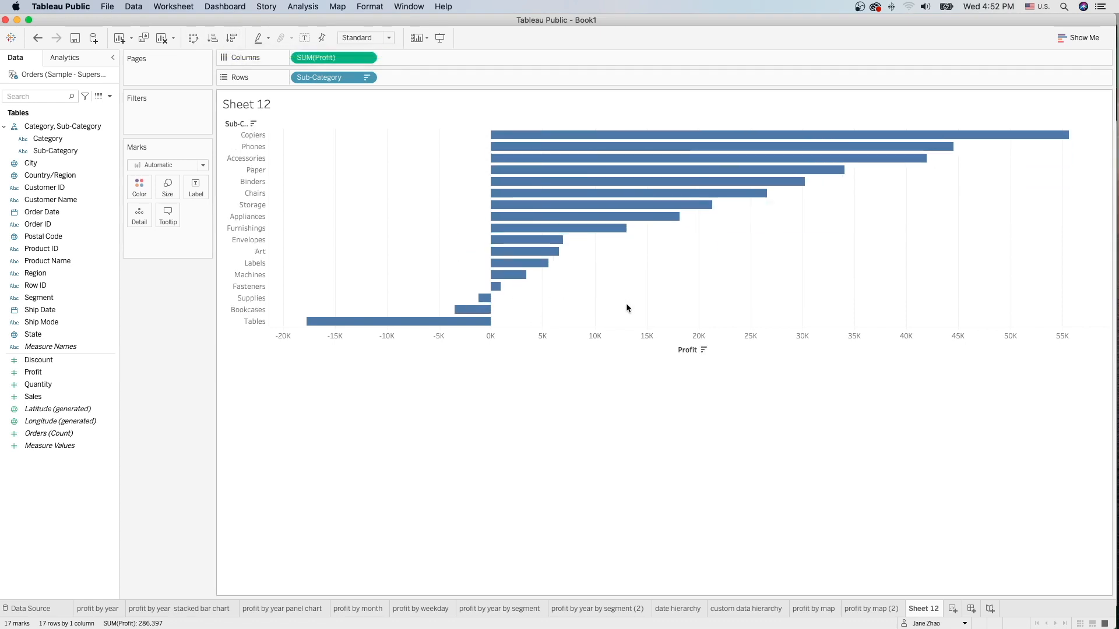
Step: Keep only the sub-categories from Copiers through Fasteners in the chart, then remove the Sub-Category filter this adds
drag(628, 305, 495, 120)
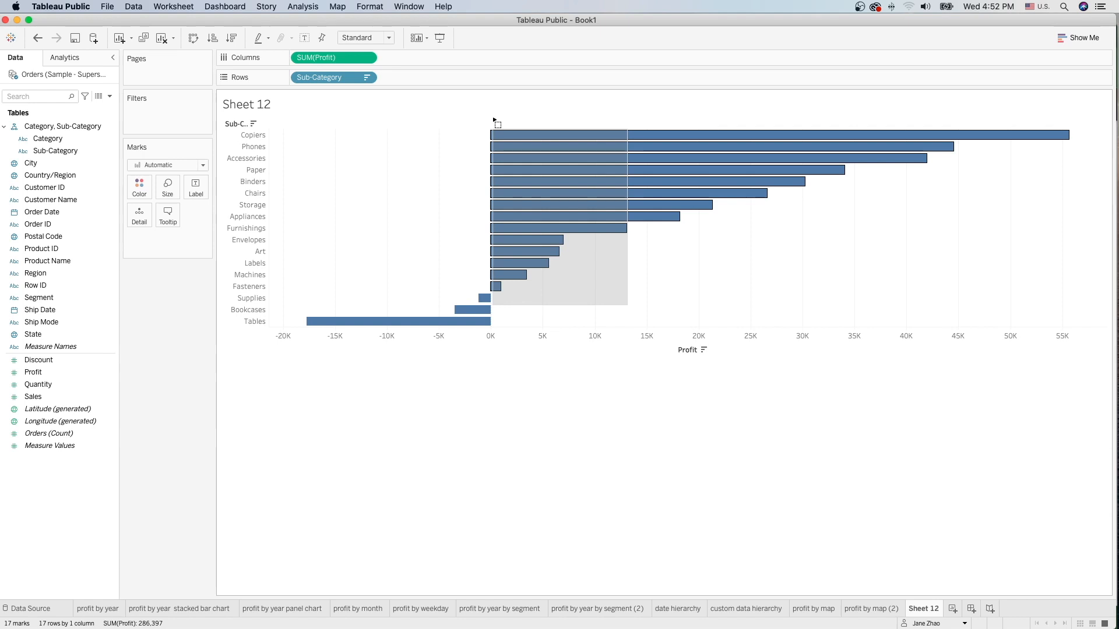
drag(493, 118, 492, 117)
mouse_move(540, 179)
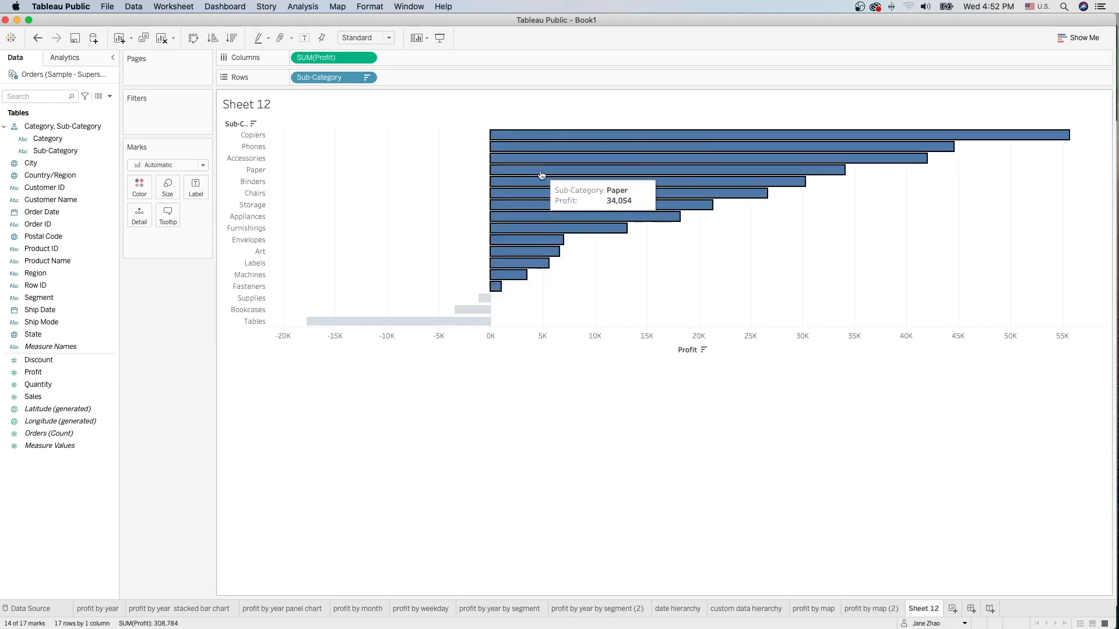
right_click(541, 174)
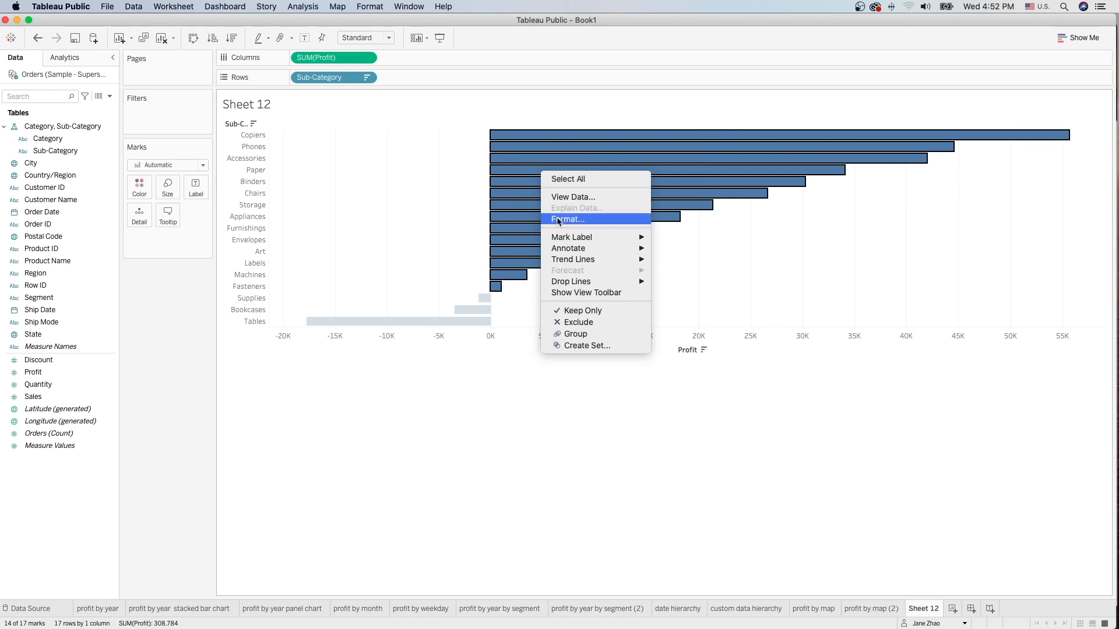
click(590, 315)
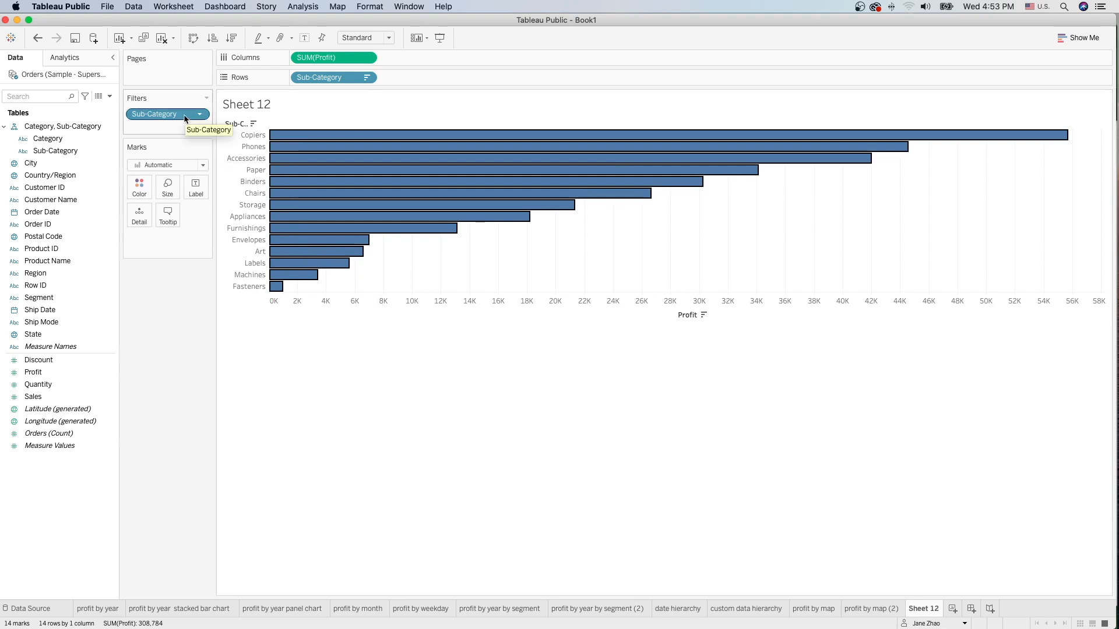
drag(180, 116, 193, 305)
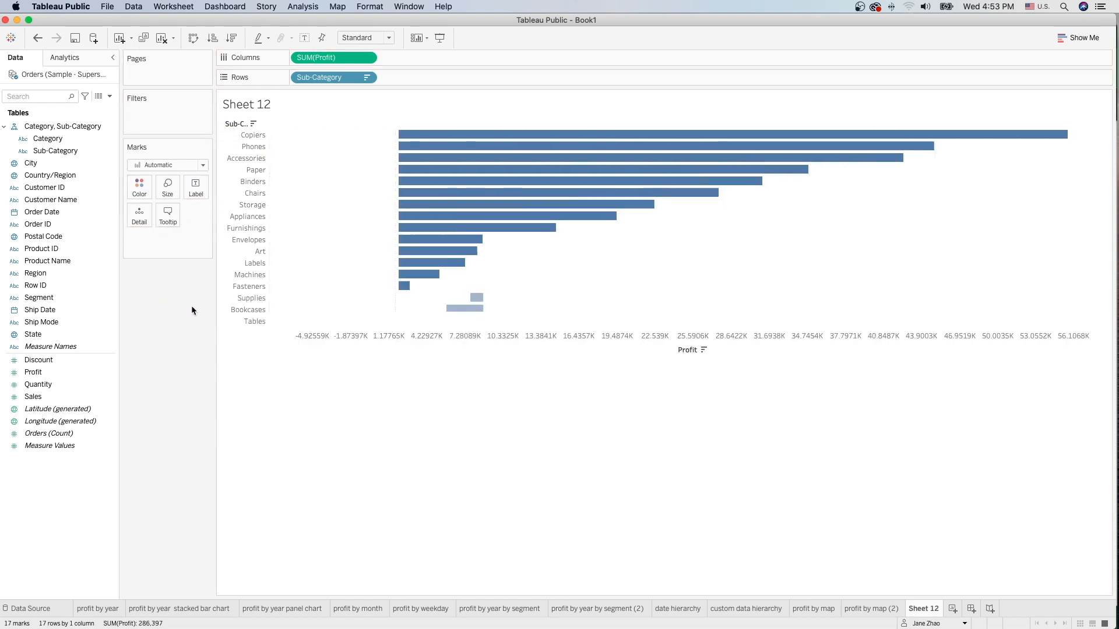
Step: Exclude Supplies, Bookcases and Tables from the chart, then remove the Sub-Category filter this adds
click(251, 298)
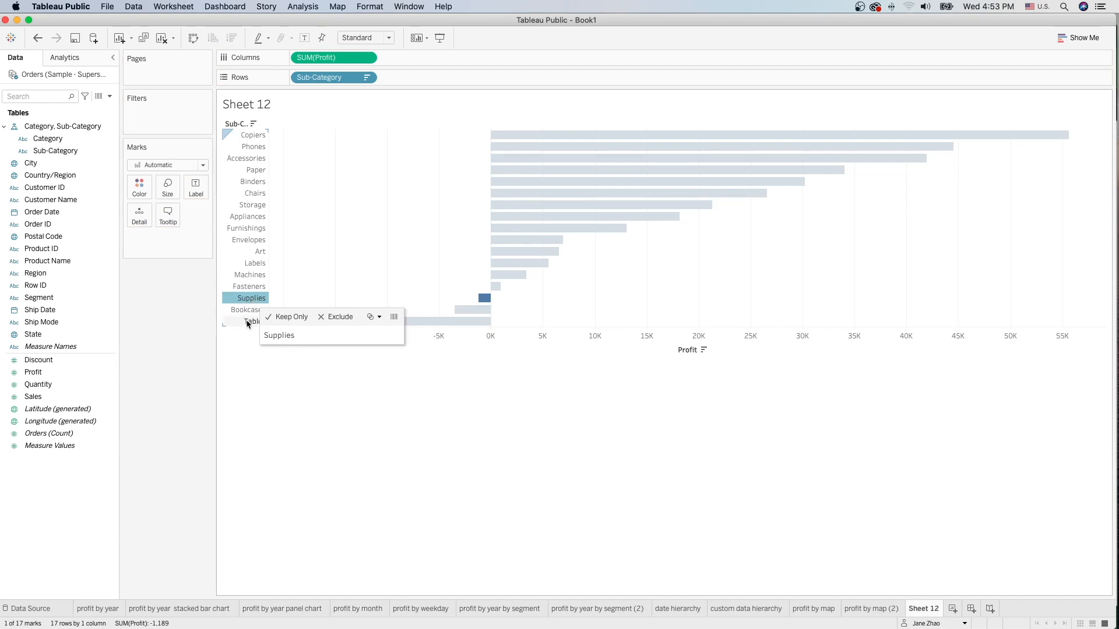
shift+click(245, 322)
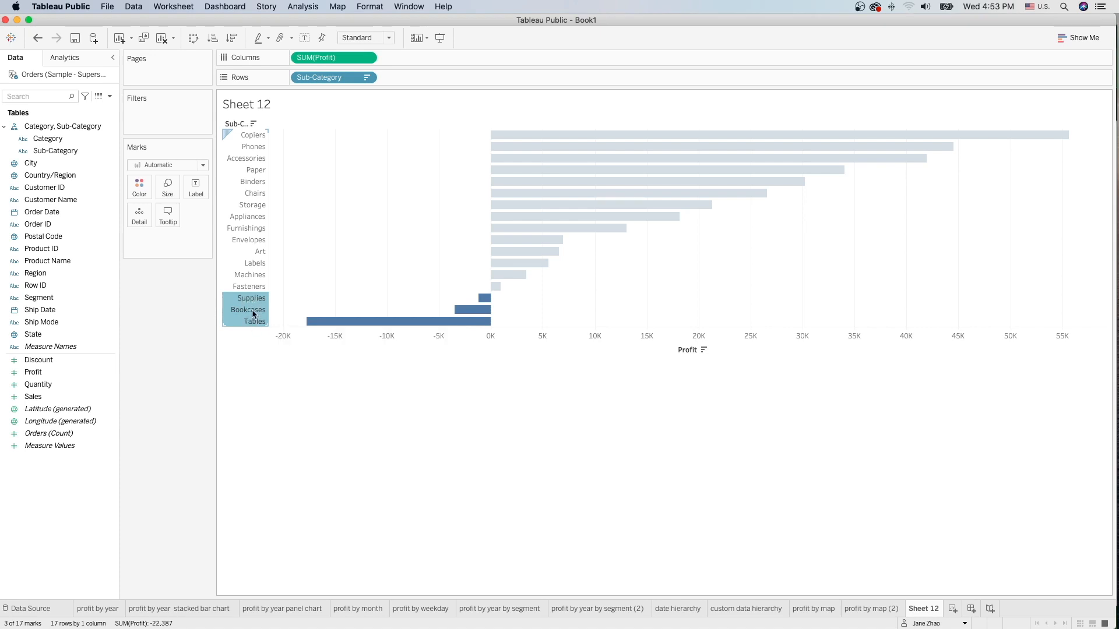
mouse_move(253, 315)
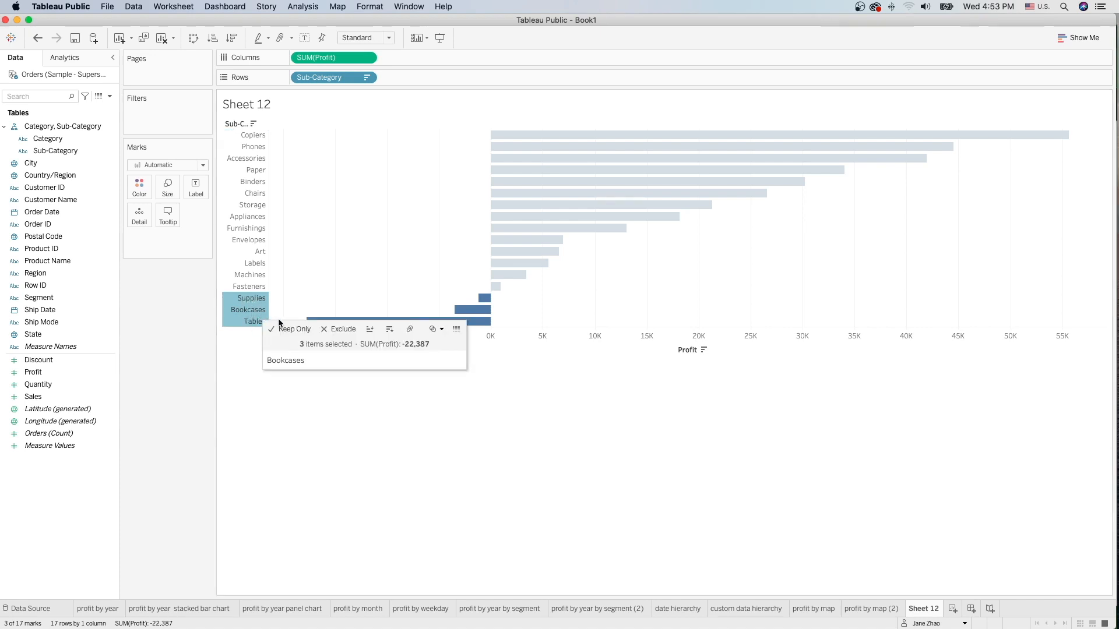
click(344, 329)
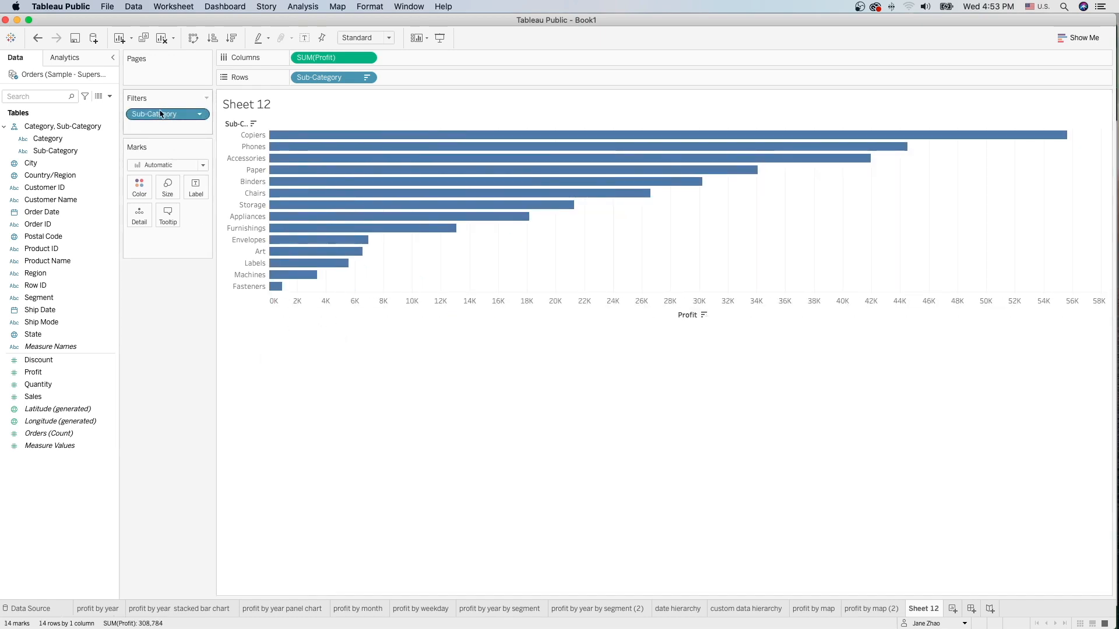
click(199, 116)
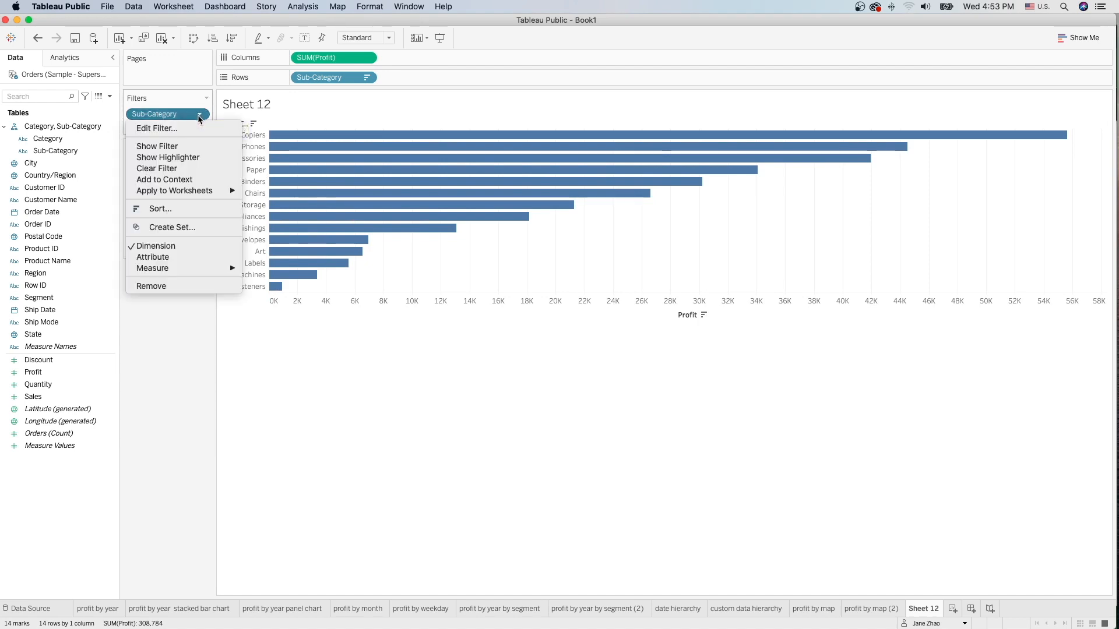
mouse_move(208, 272)
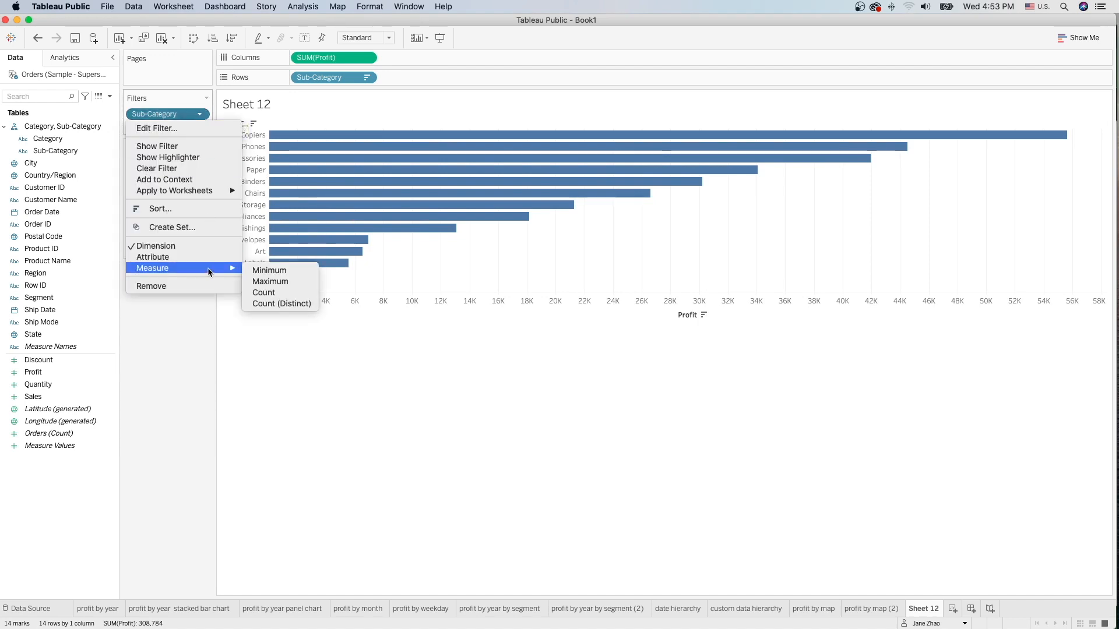
click(172, 288)
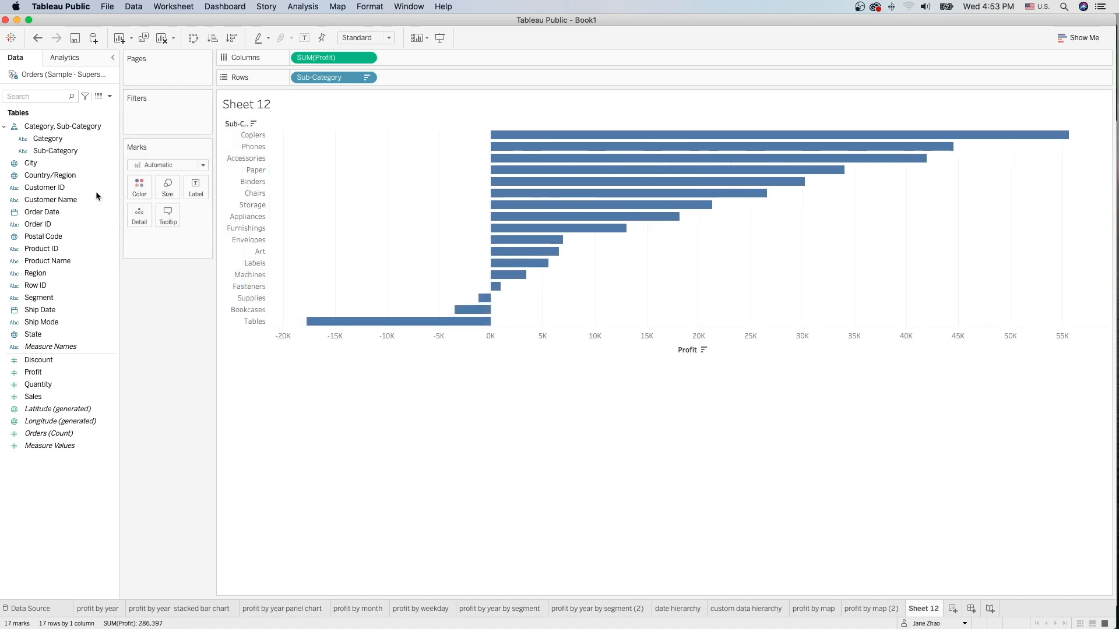
Step: Add a Sub-Category filter with all values selected and show its filter control beside the chart
click(49, 151)
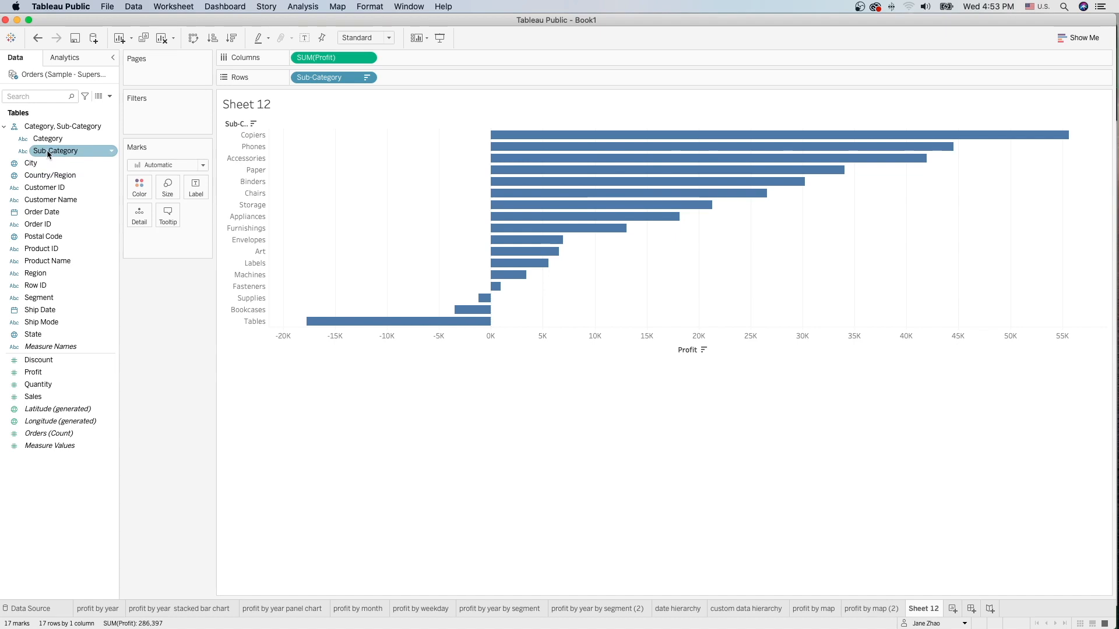
drag(49, 153, 152, 114)
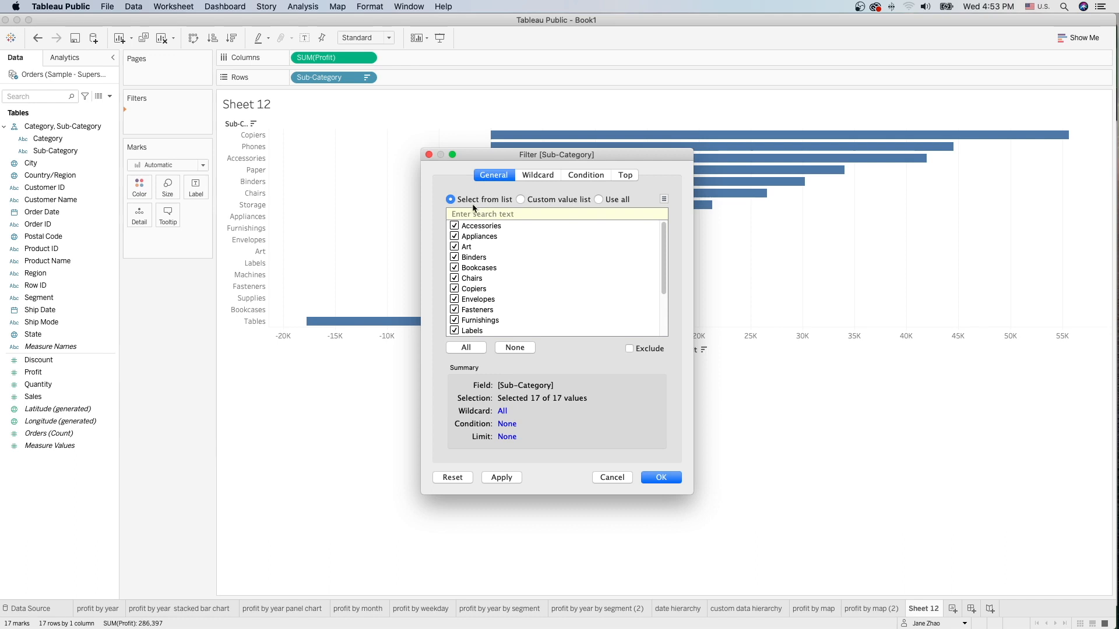
click(663, 475)
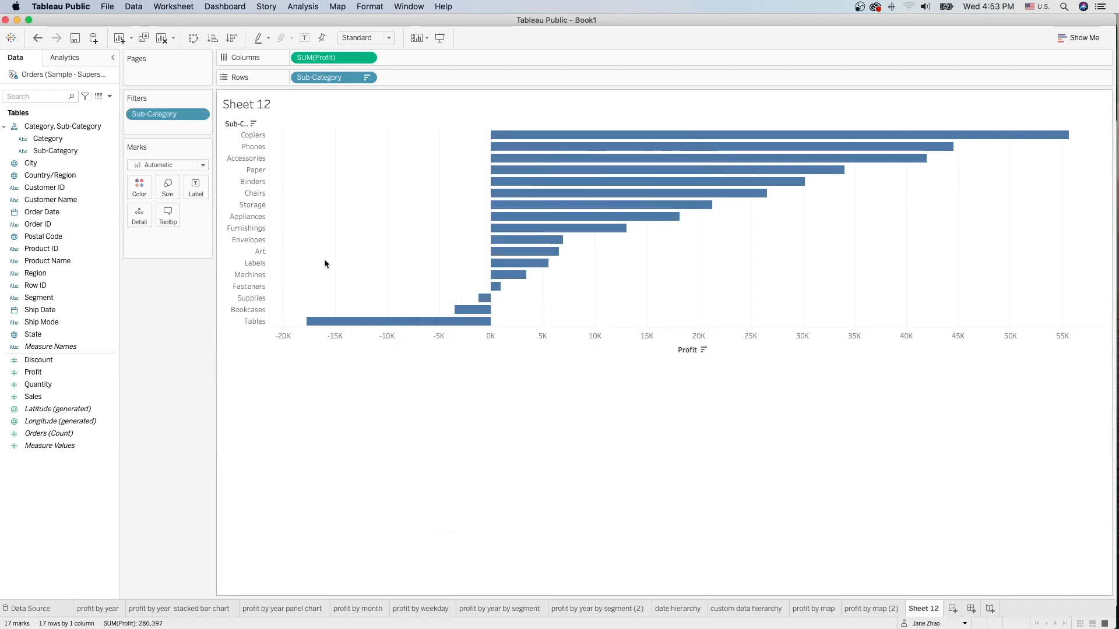
click(201, 116)
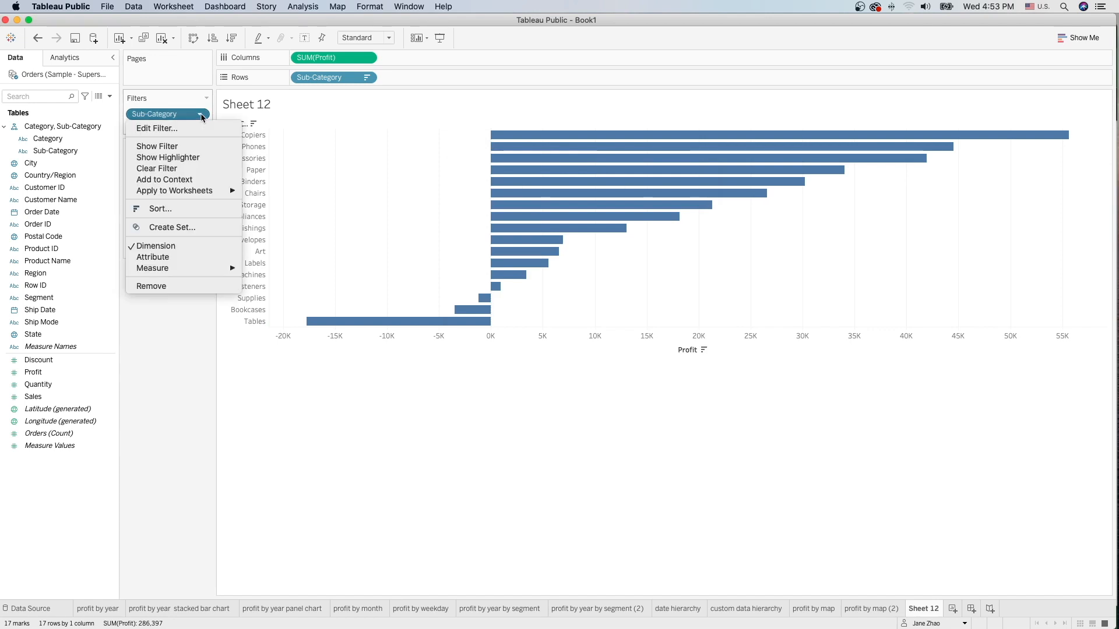
click(200, 145)
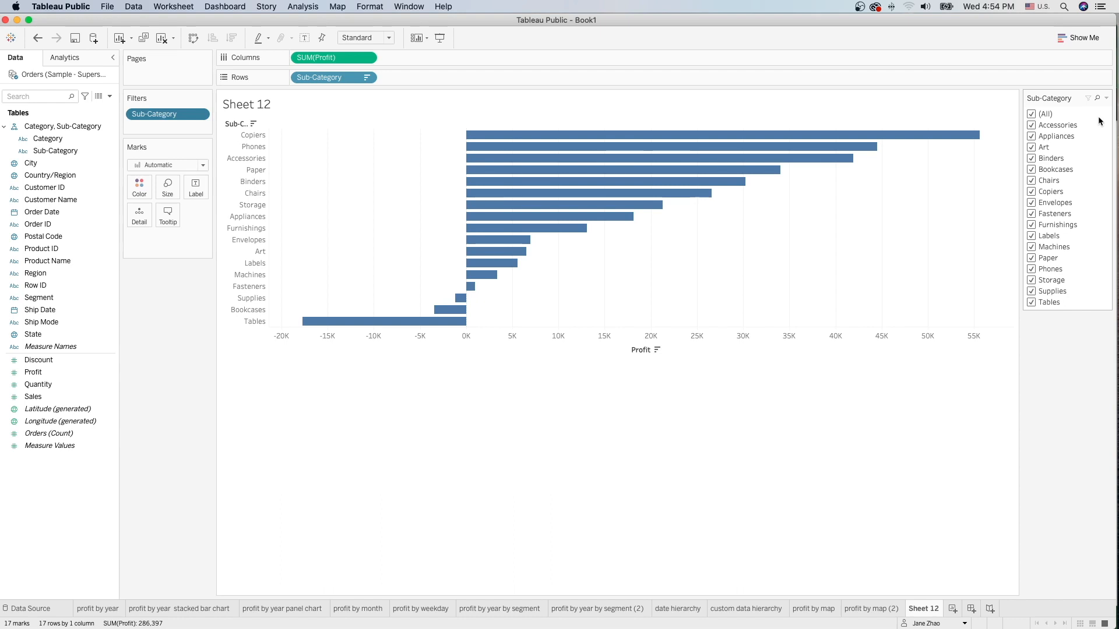
Step: Filter out Tables, Supplies and Bookcases with the Sub-Category filter control, then reselect all sub-categories
click(1032, 303)
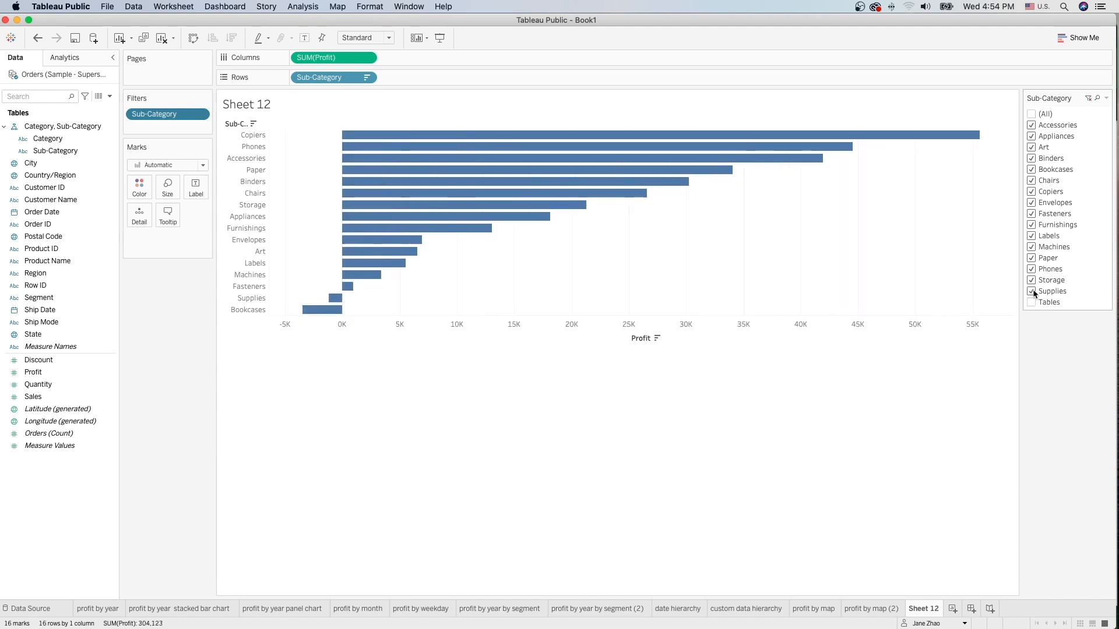
click(1032, 291)
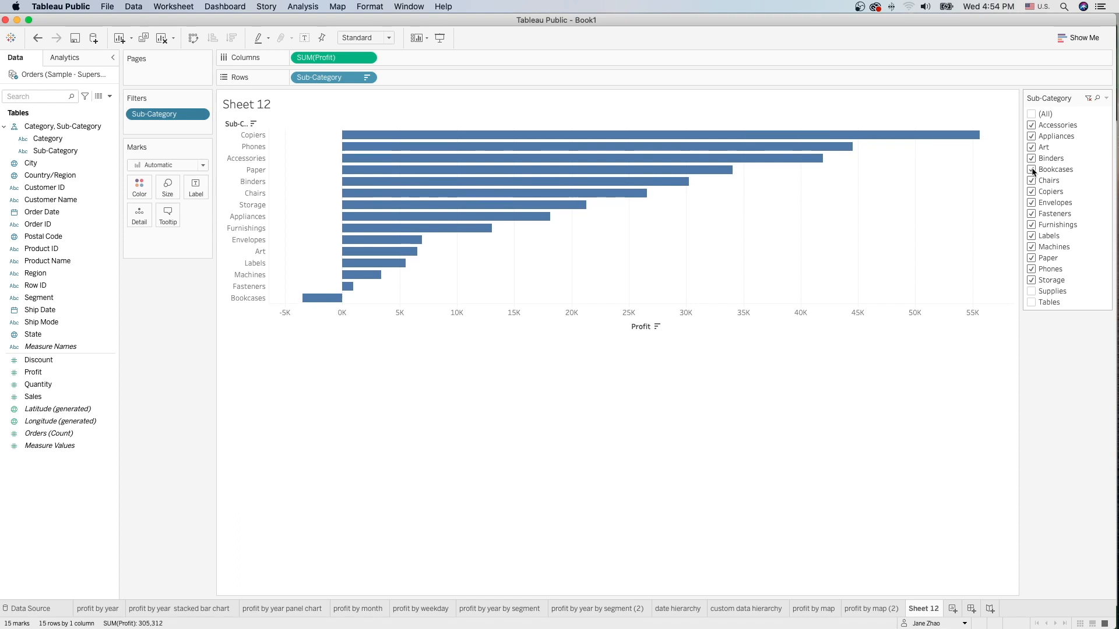
click(1032, 169)
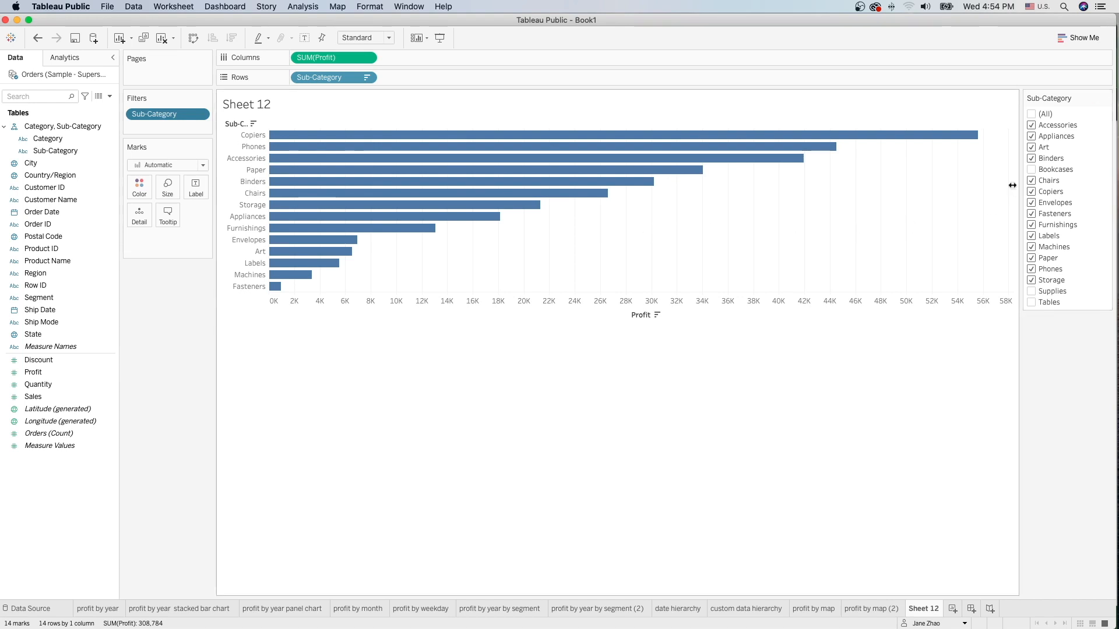
click(1032, 115)
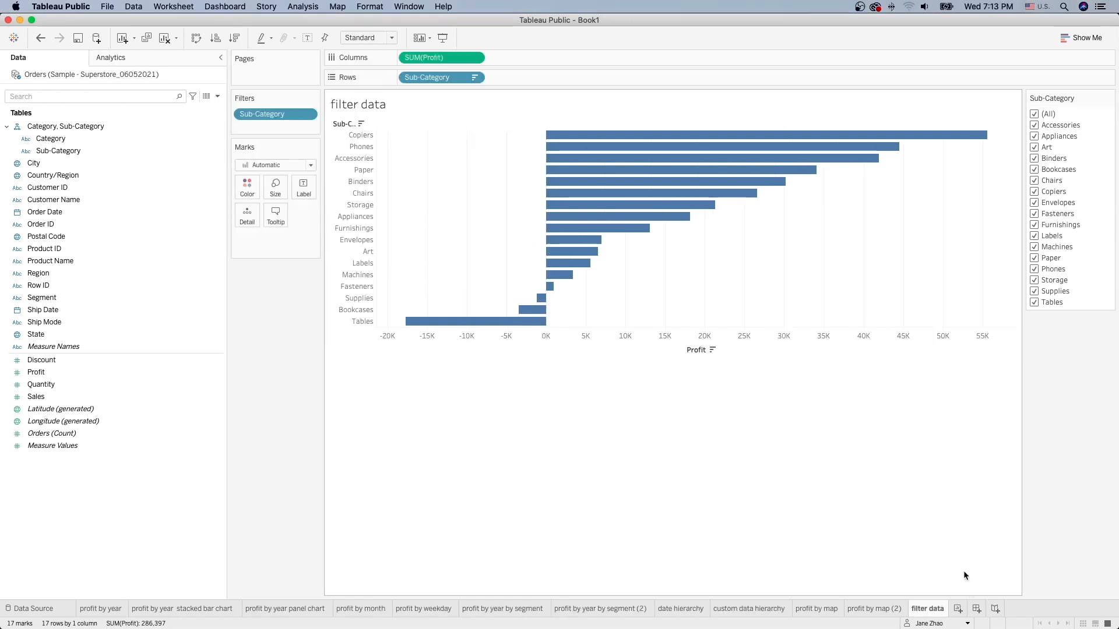
Step: Create a new dashboard and set it to the fixed size Full Screen (1024 x 768)
click(977, 609)
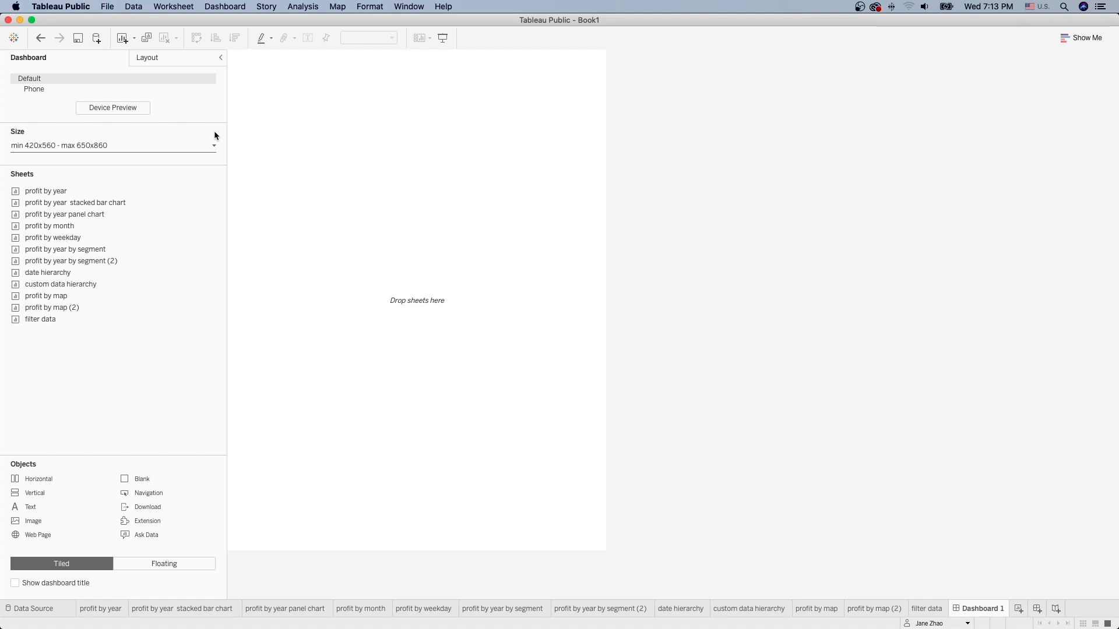
click(213, 146)
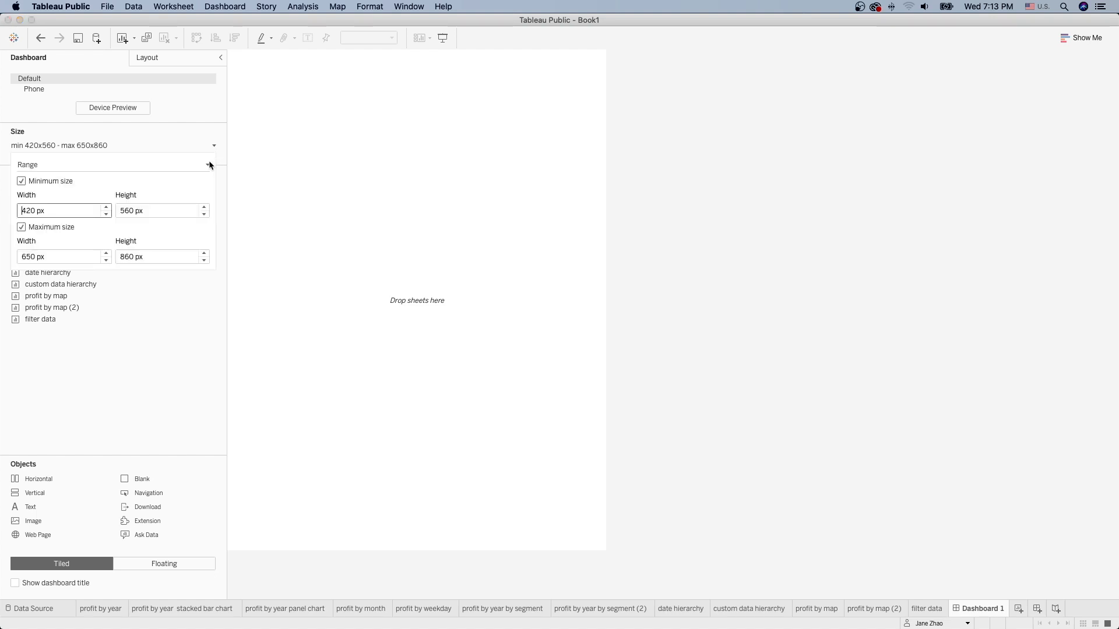
click(209, 166)
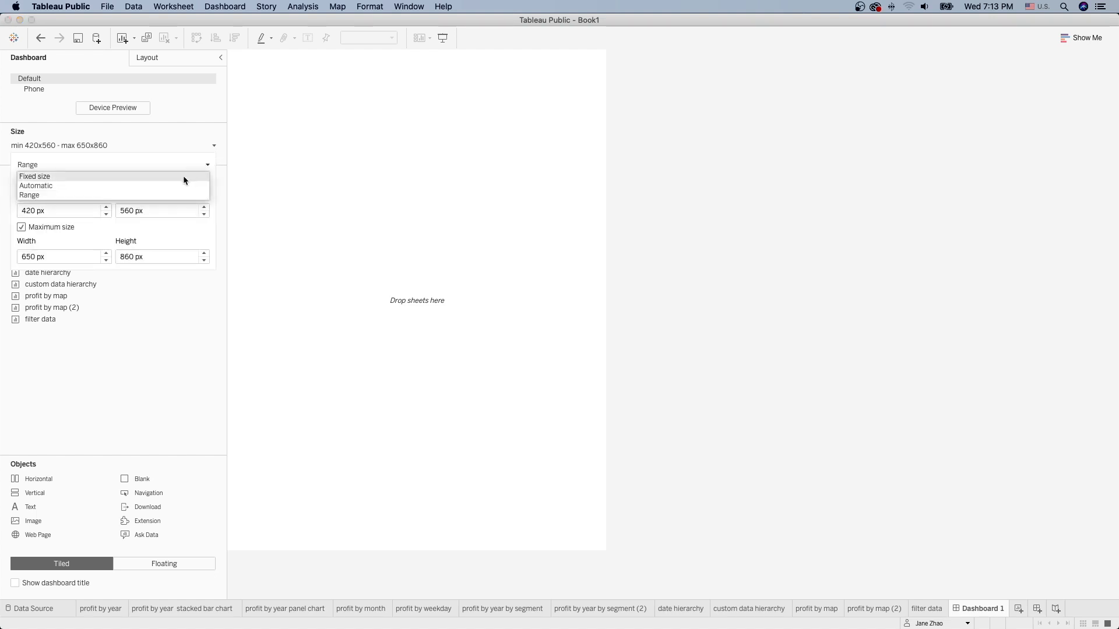
click(183, 177)
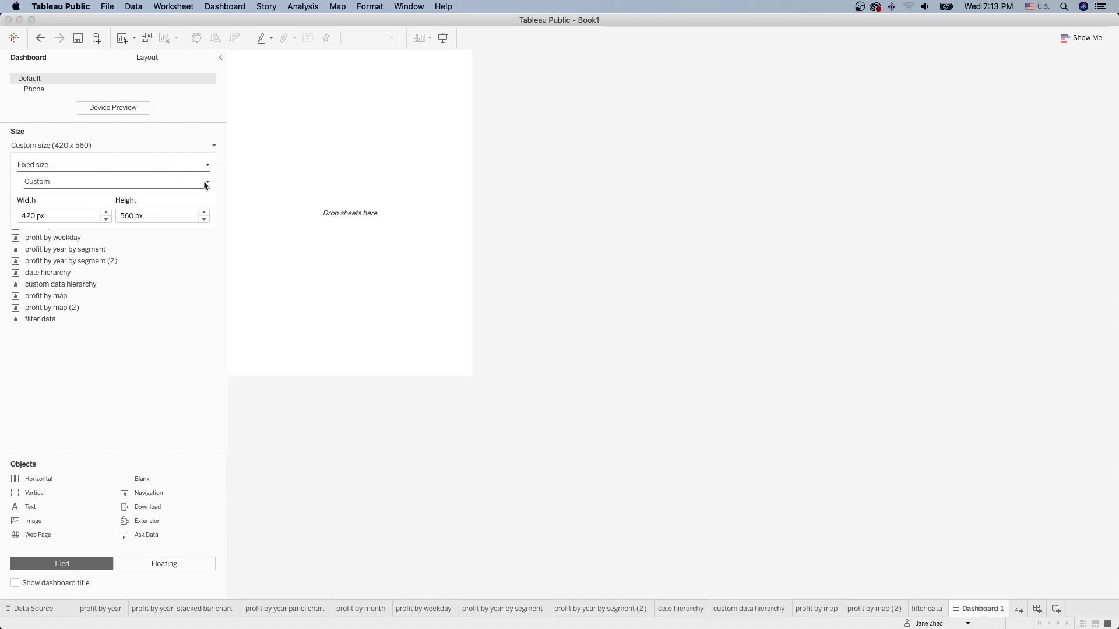
click(206, 183)
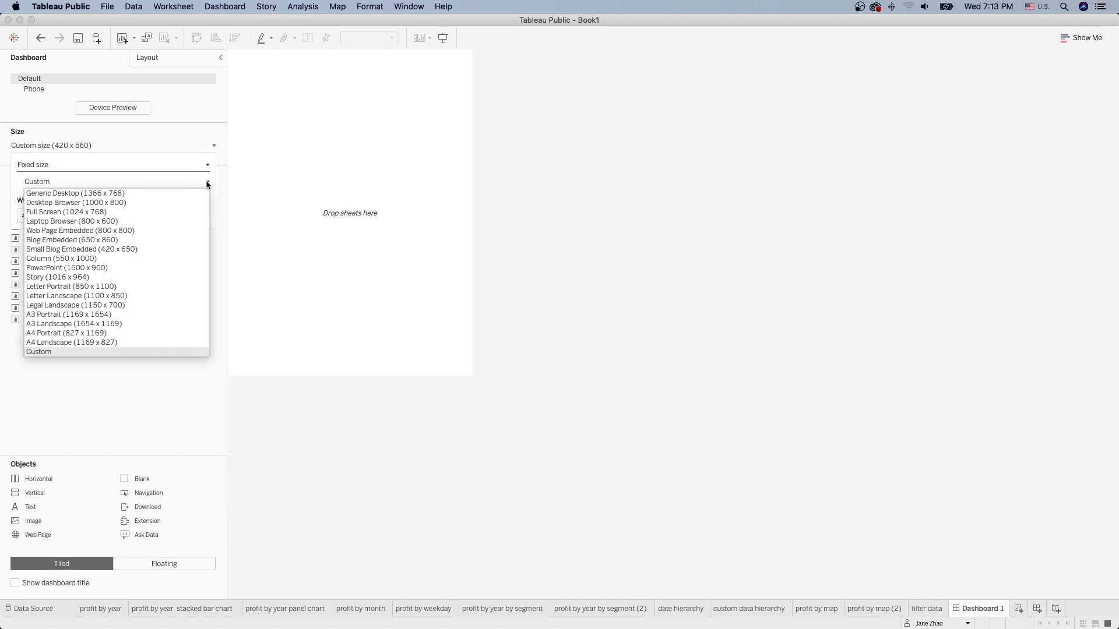
click(183, 211)
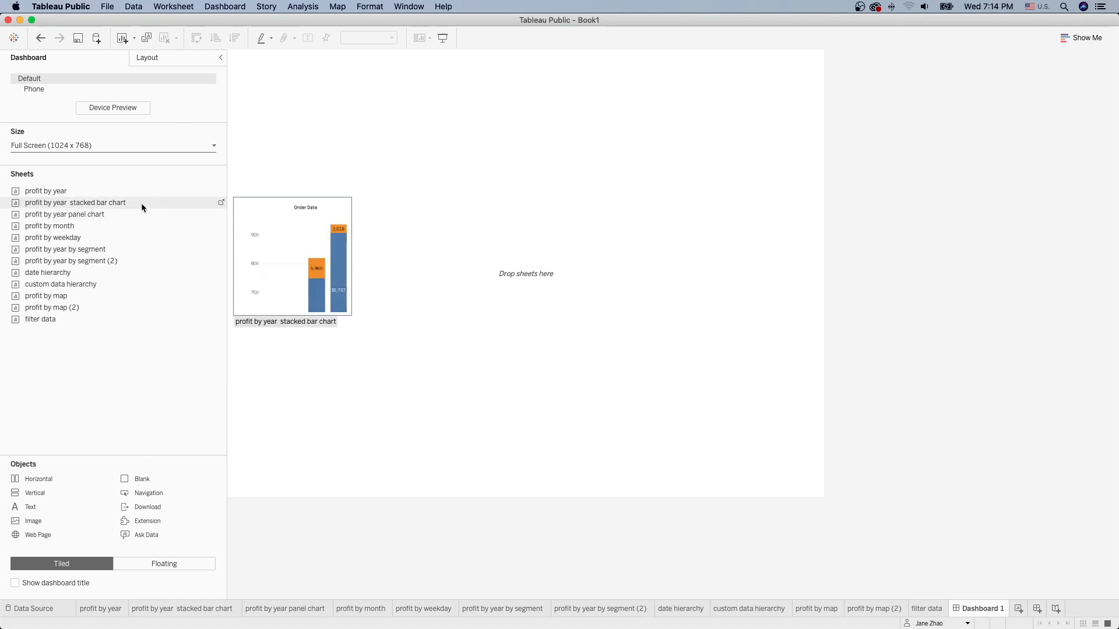
Step: Place the "profit by year stacked bar chart" sheet on the dashboard with "profit by year by segment" tiled below it
drag(140, 202, 489, 148)
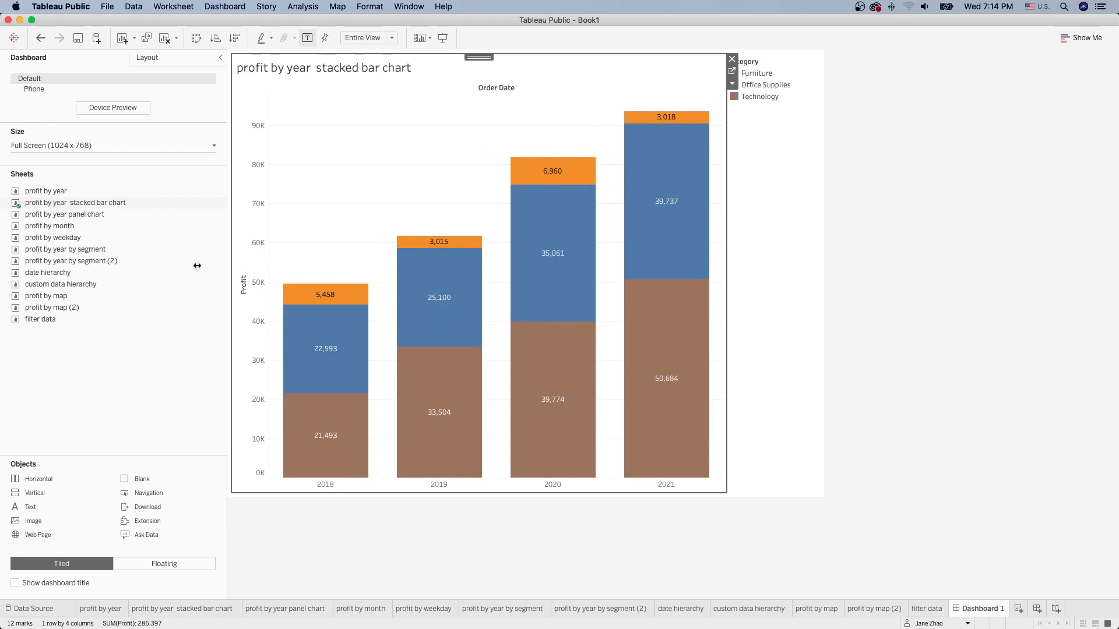
mouse_move(89, 257)
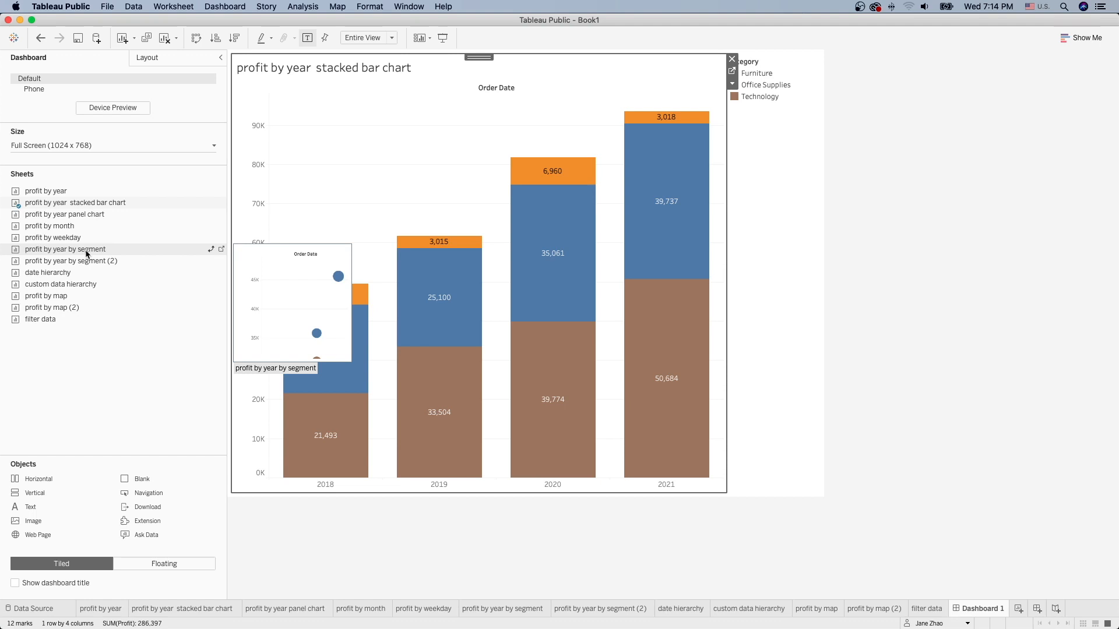
drag(86, 251, 365, 229)
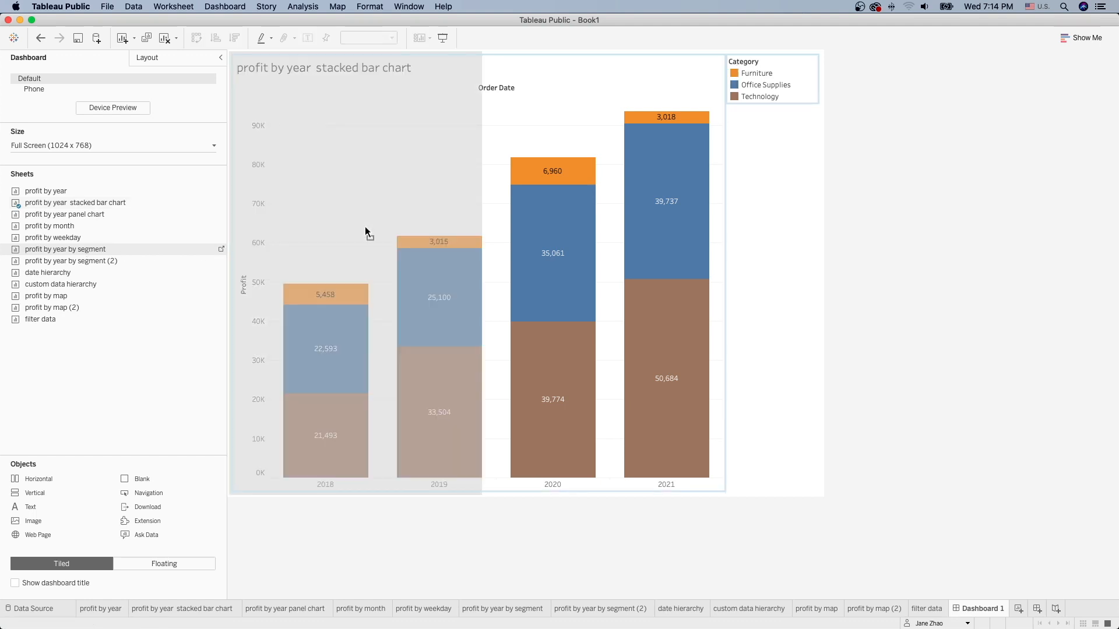
drag(365, 228, 547, 283)
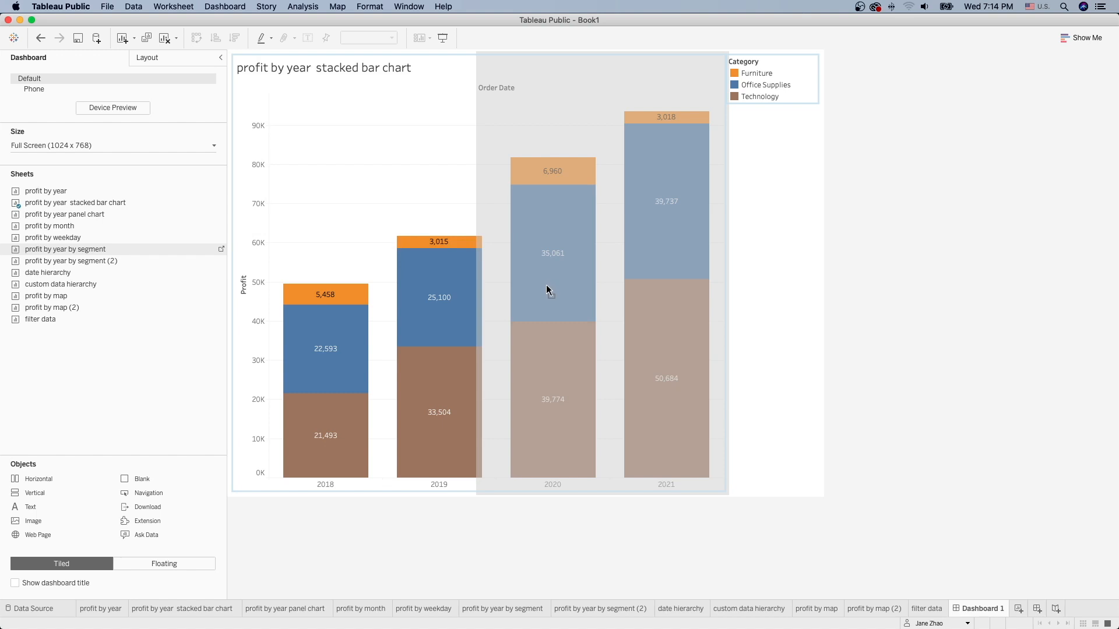
drag(549, 329, 478, 349)
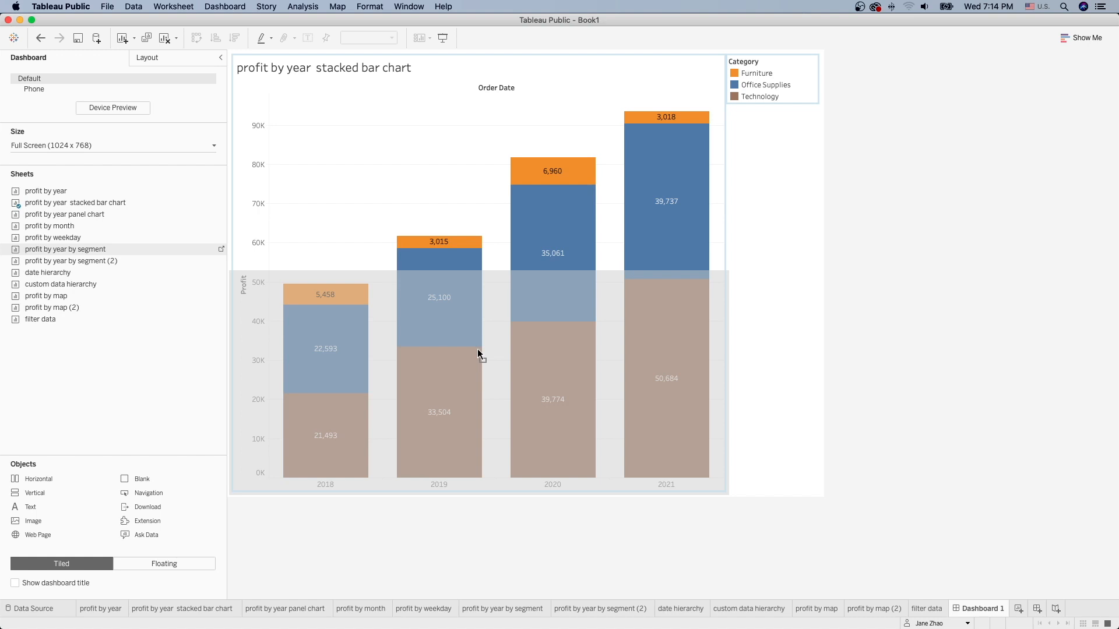
drag(478, 348, 477, 349)
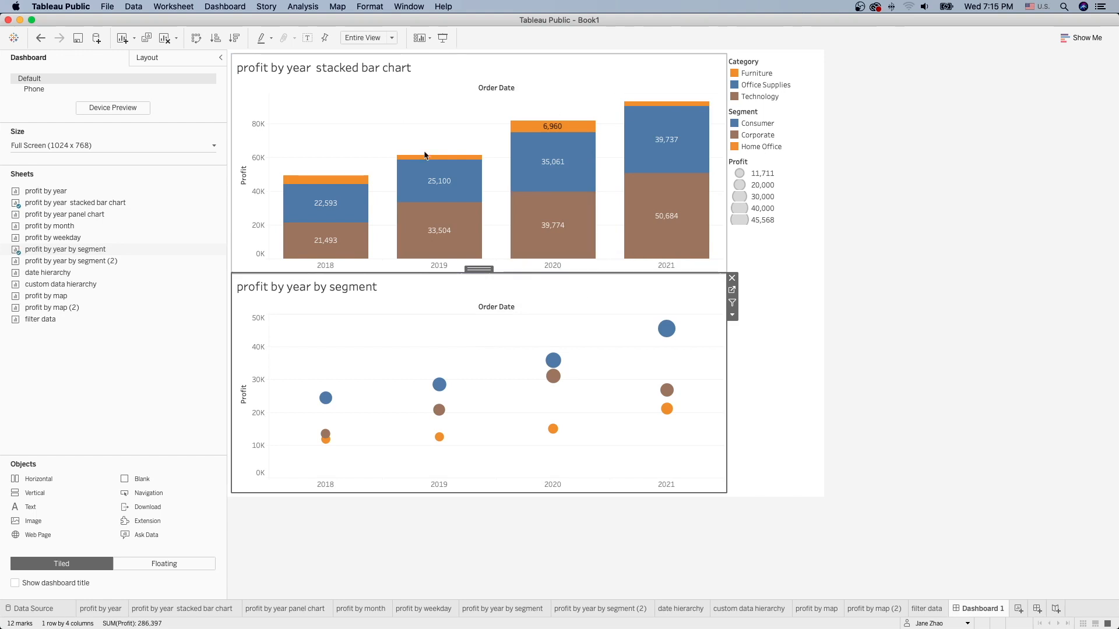
Step: Remove the Category, Segment and Profit legends from the dashboard
mouse_move(523, 154)
mouse_move(463, 154)
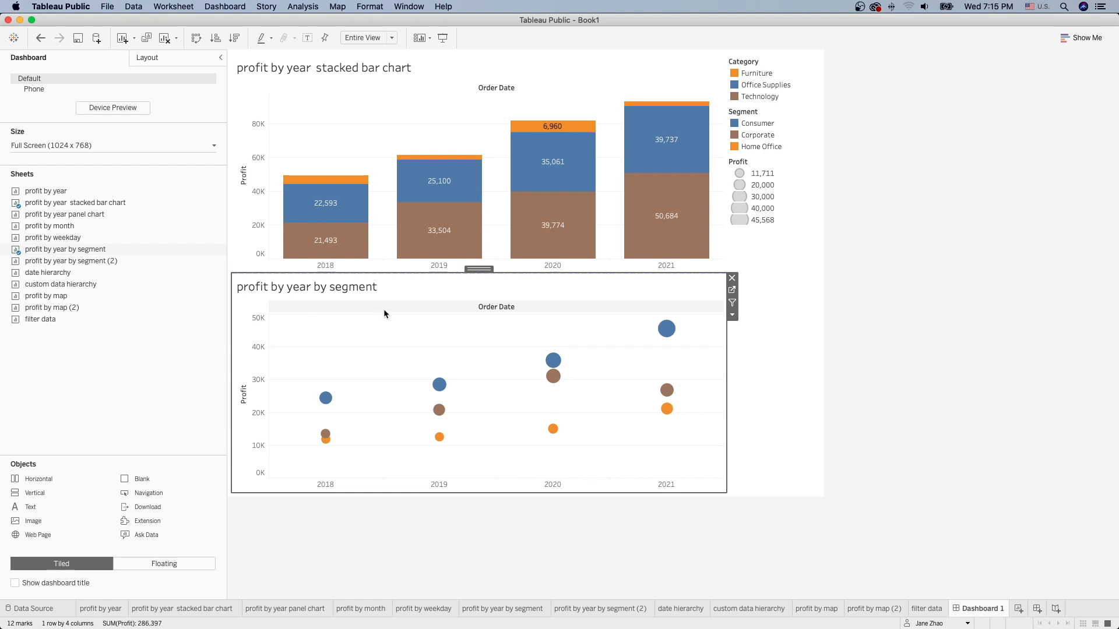
click(786, 64)
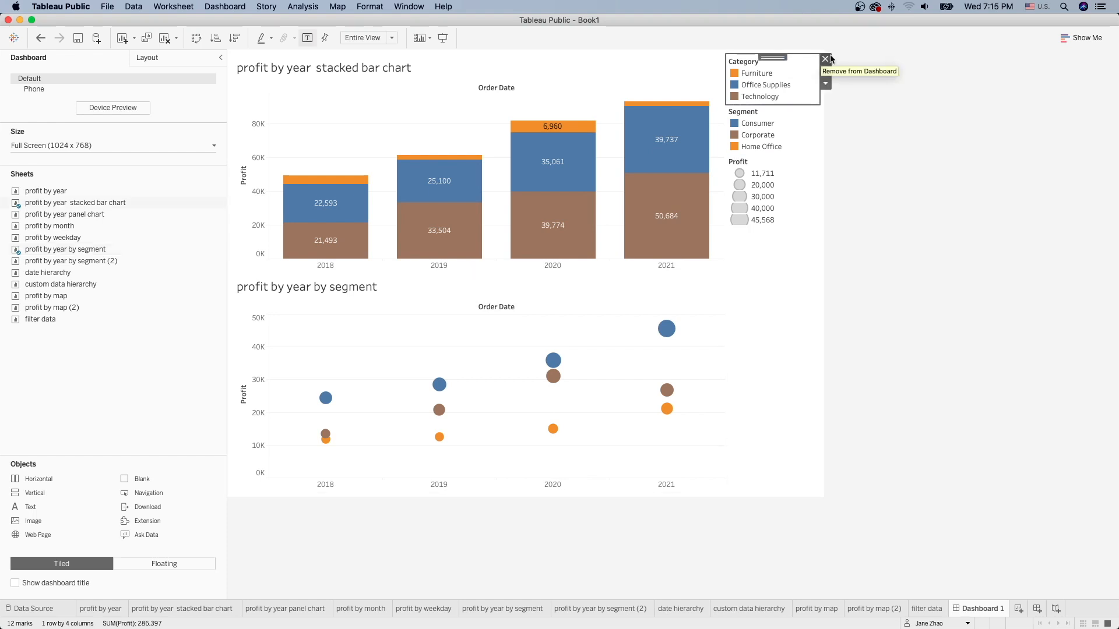
click(826, 59)
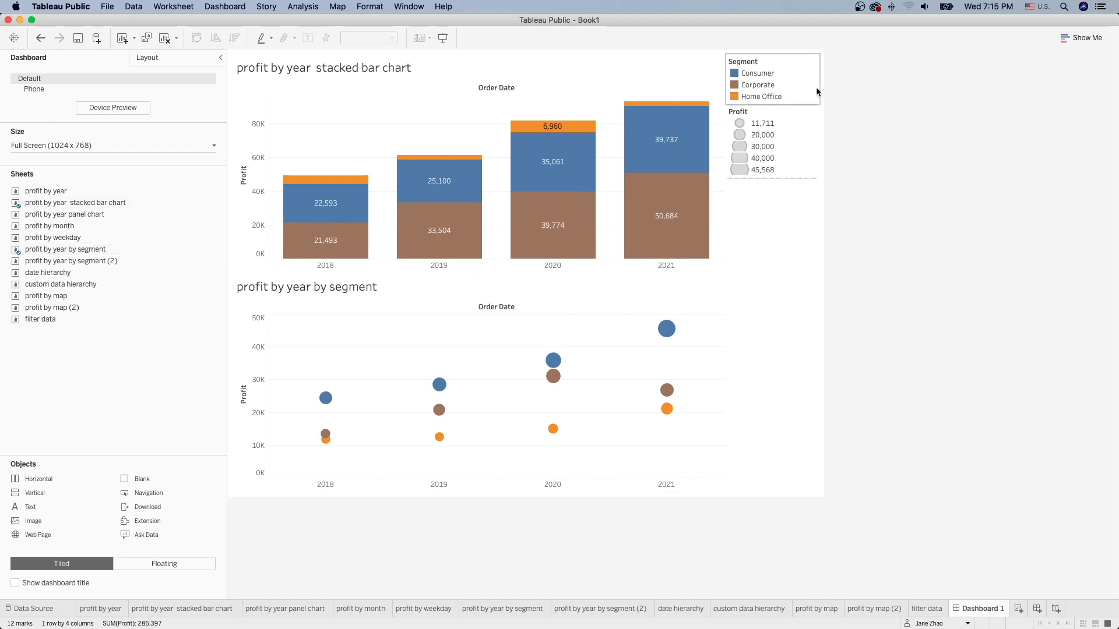
click(783, 67)
click(826, 59)
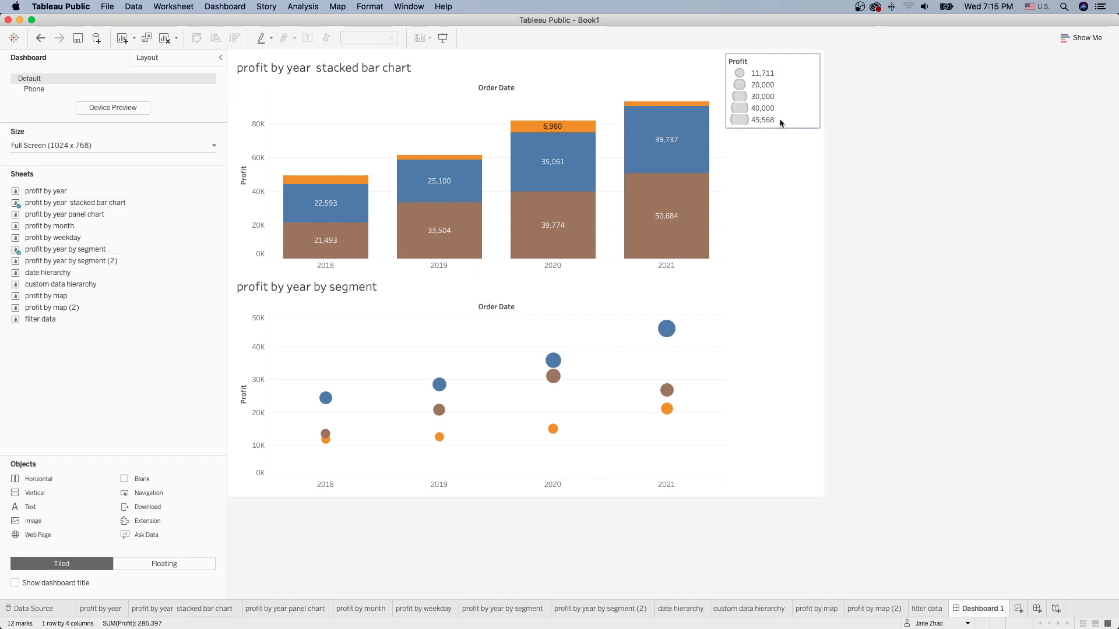
click(825, 59)
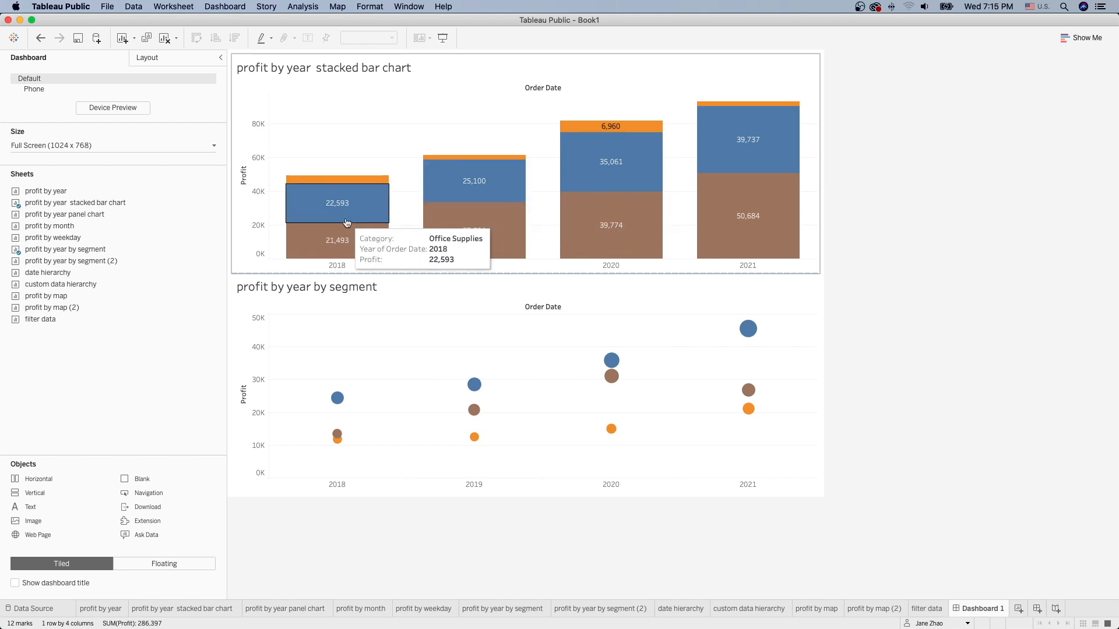
Step: Open the "profit by year by segment" sheet and edit its Segment colors with the Tableau 20 palette, making Consumer purple
mouse_move(222, 250)
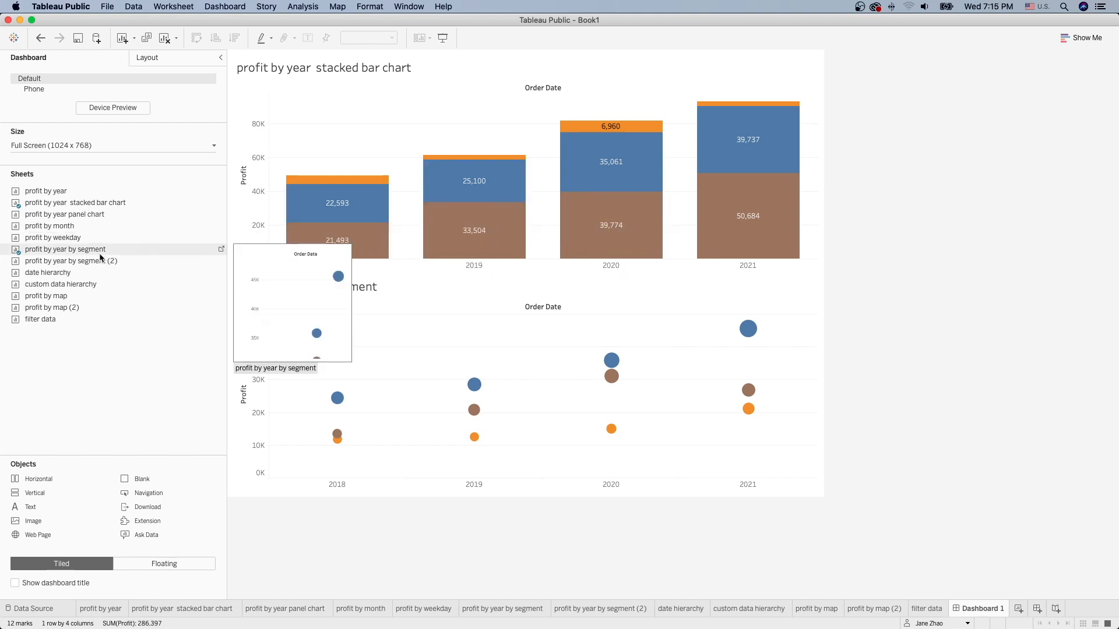
click(221, 249)
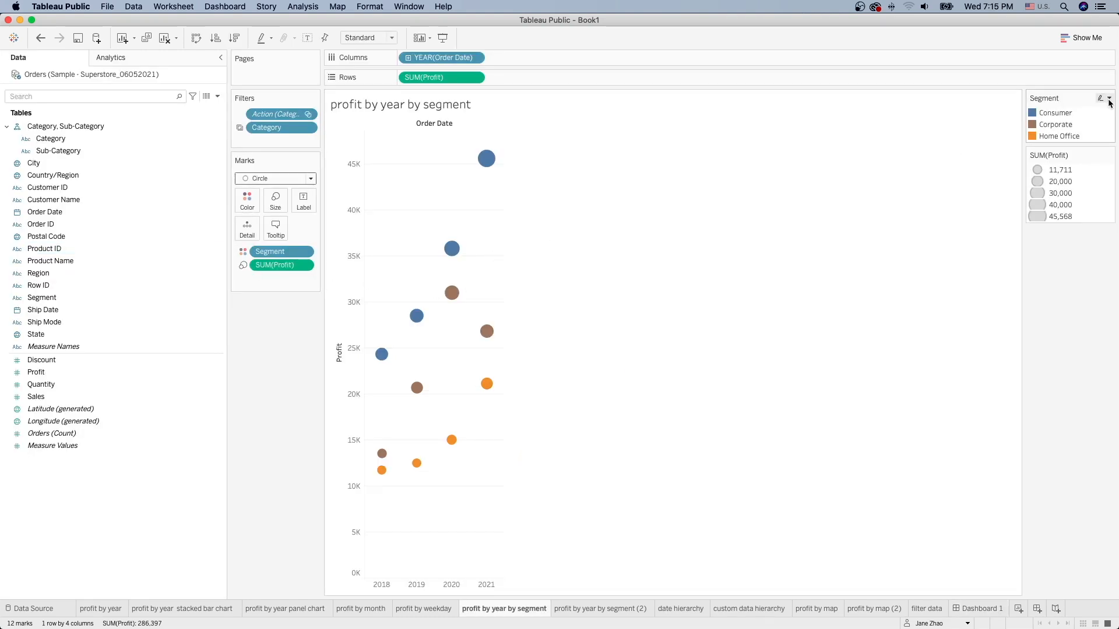
click(1109, 98)
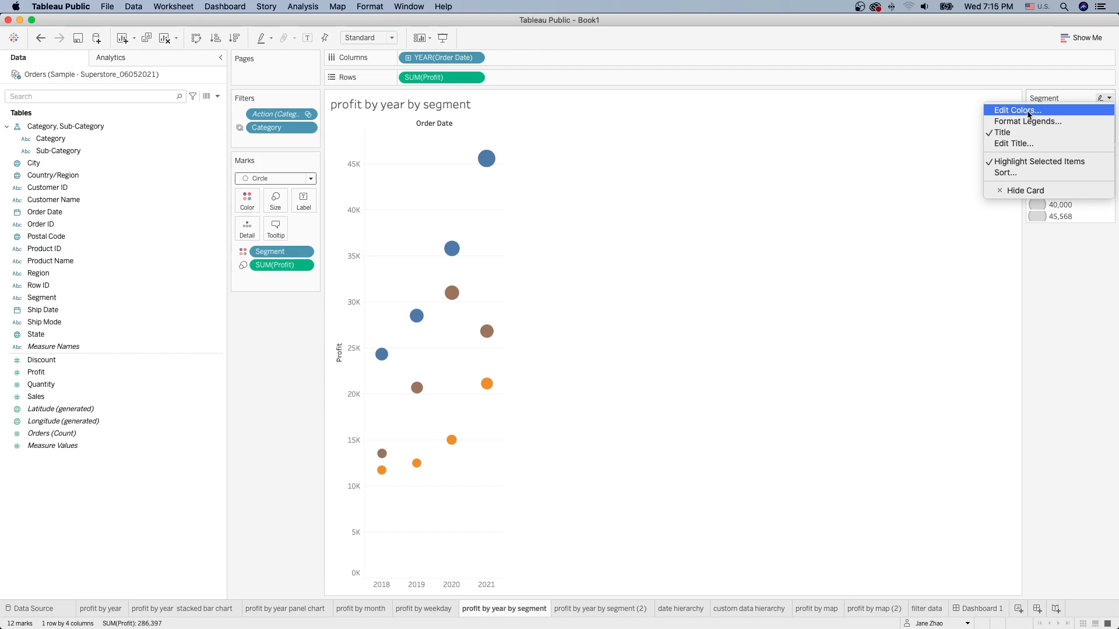
click(1030, 112)
click(709, 236)
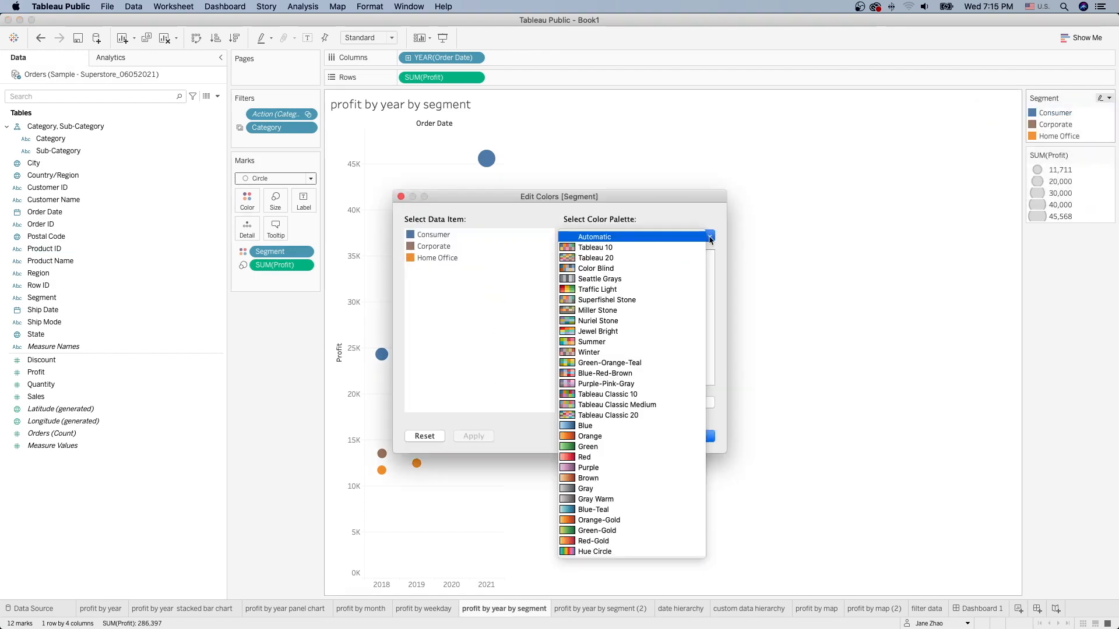
click(683, 258)
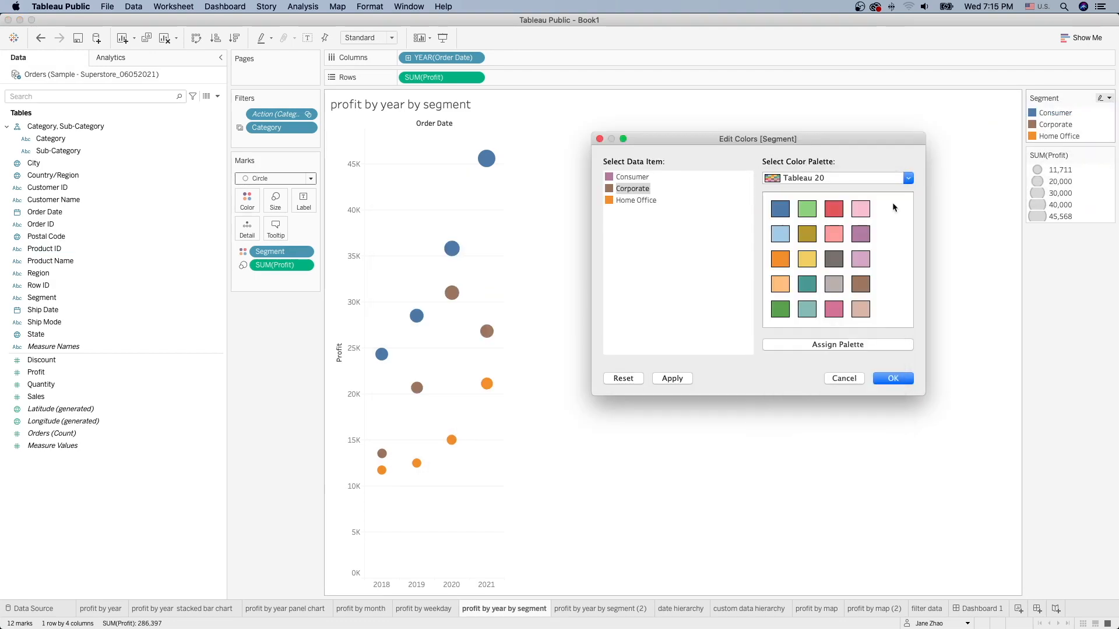
Step: Color Corporate light beige and Home Office red, apply the Segment colors and return to Dashboard 1
click(647, 177)
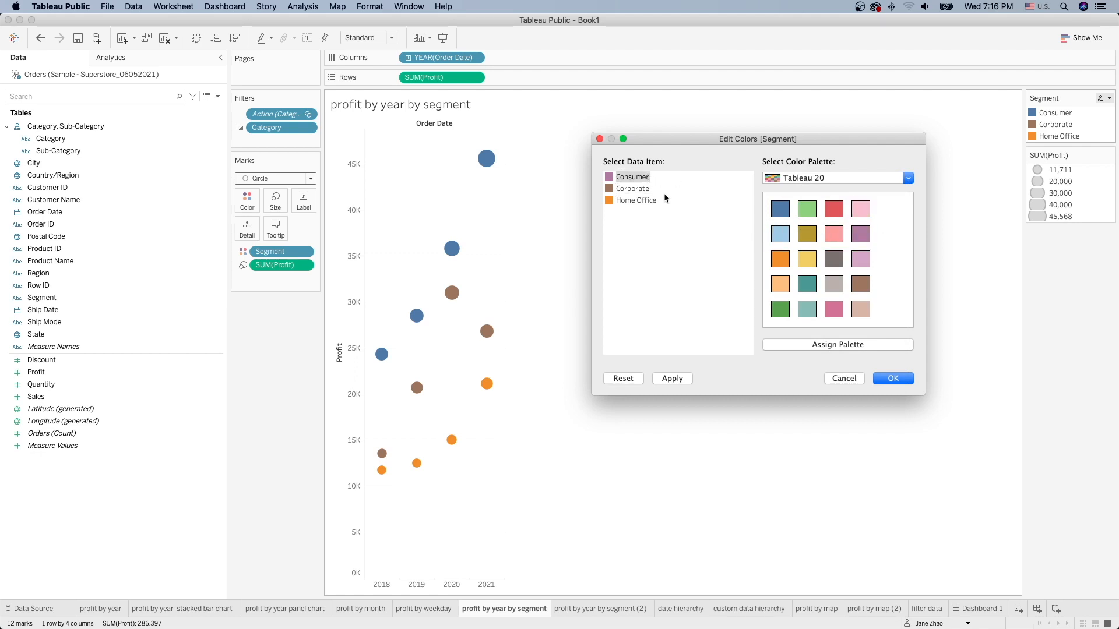
click(641, 189)
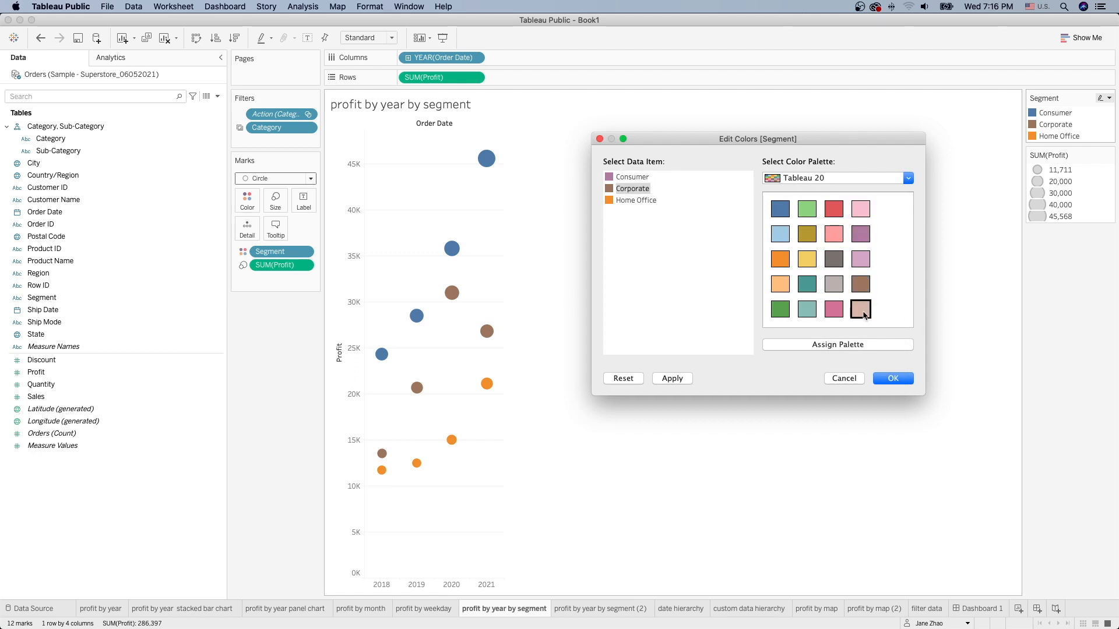
click(865, 313)
click(637, 202)
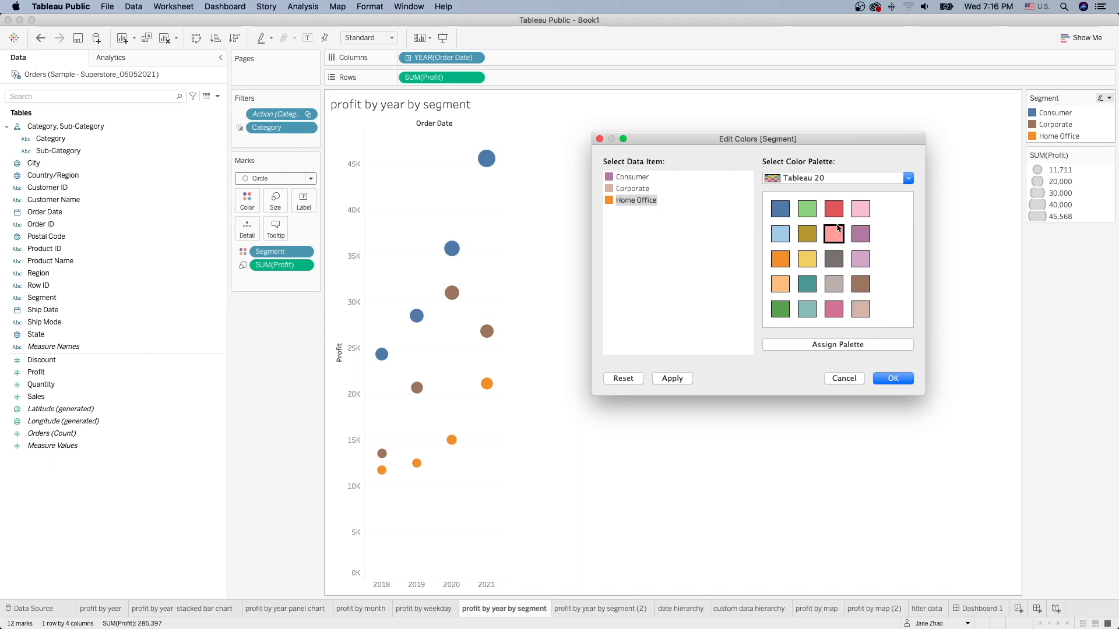
click(835, 212)
click(893, 378)
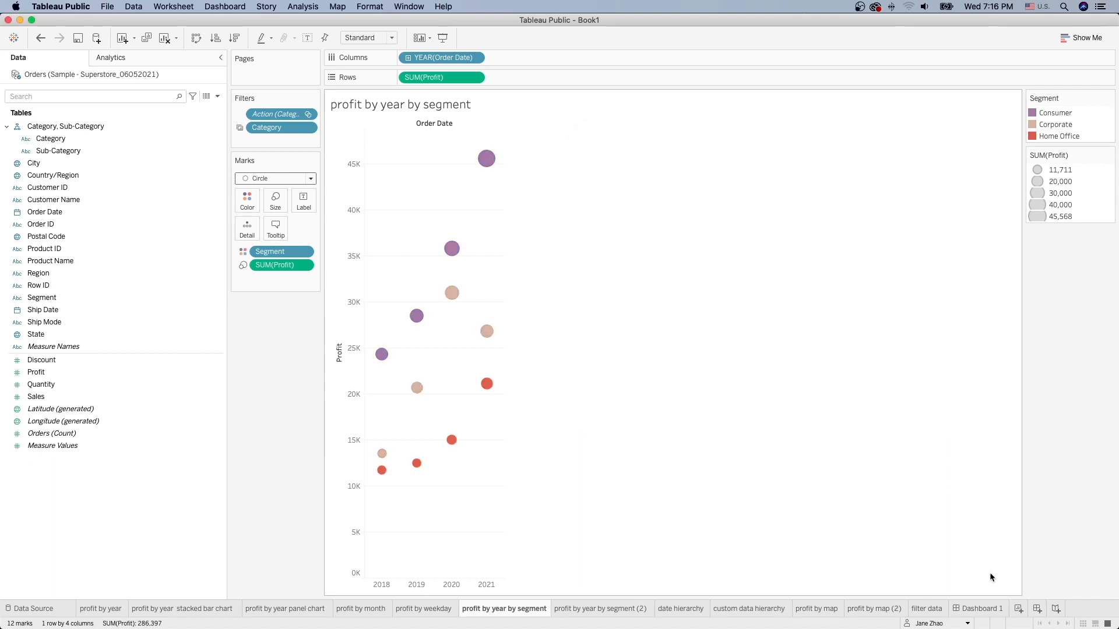
click(983, 609)
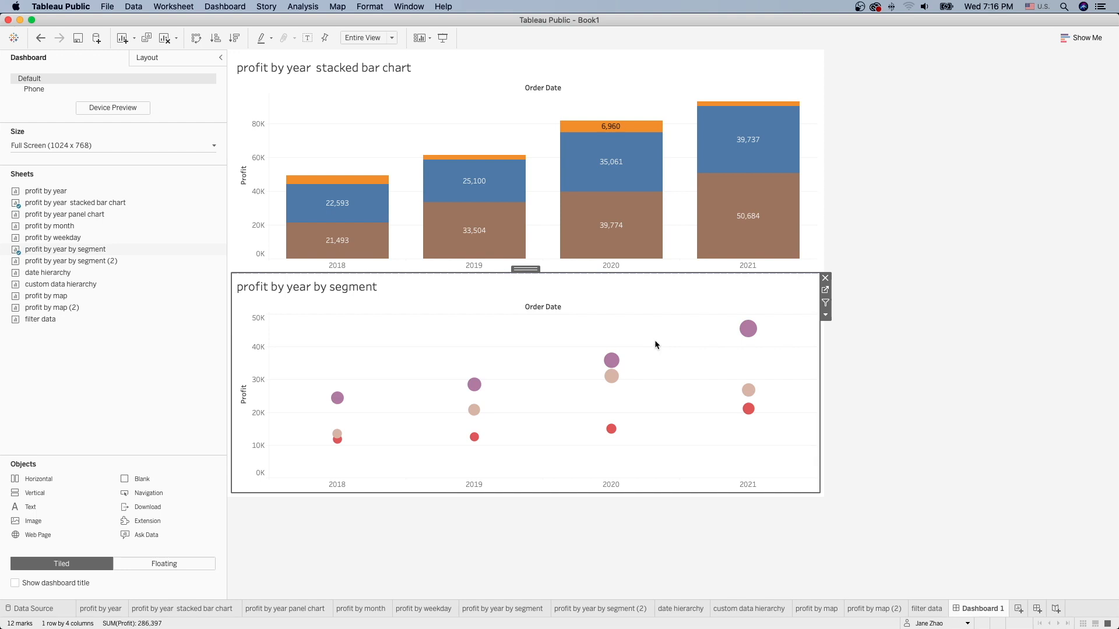
Step: Show the dashboard title and change its text to "Profit Analysis Dashboard"
click(15, 583)
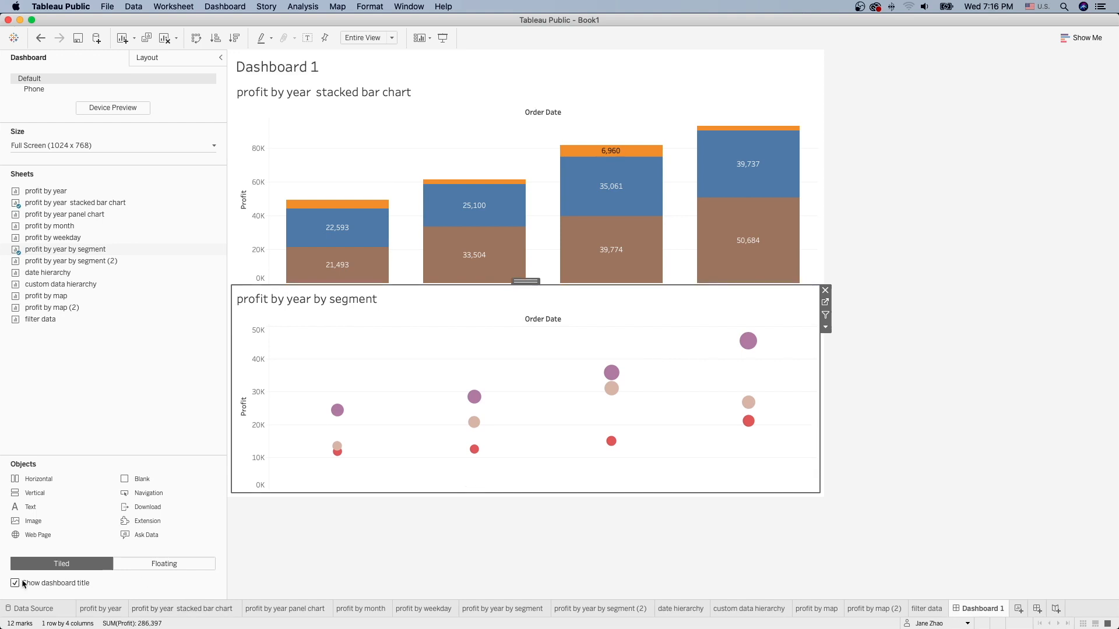
double_click(309, 75)
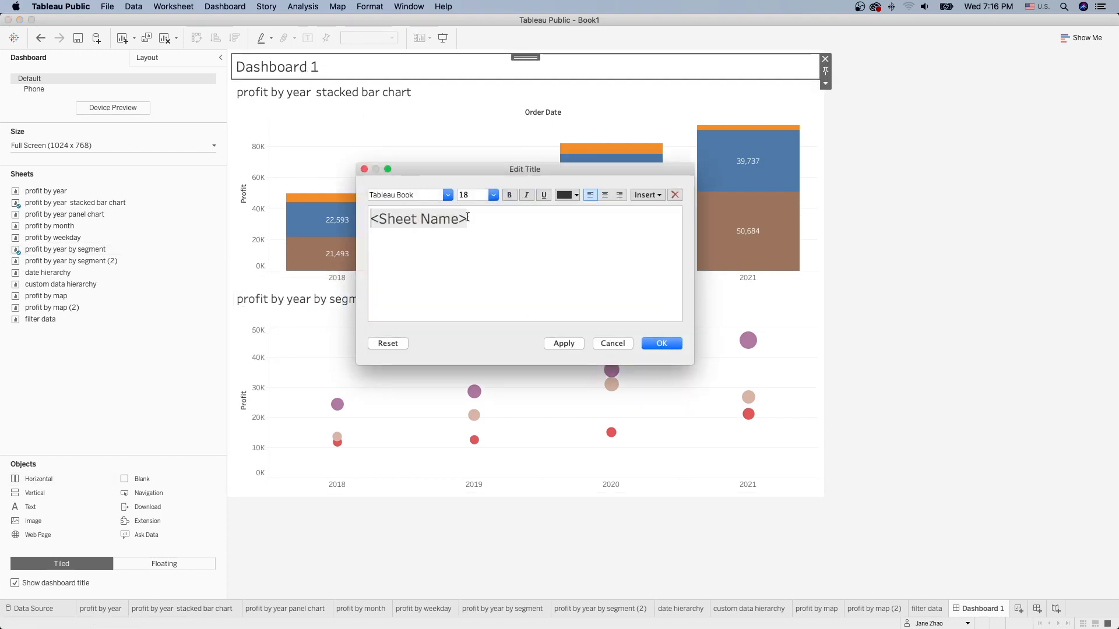
drag(467, 217, 371, 217)
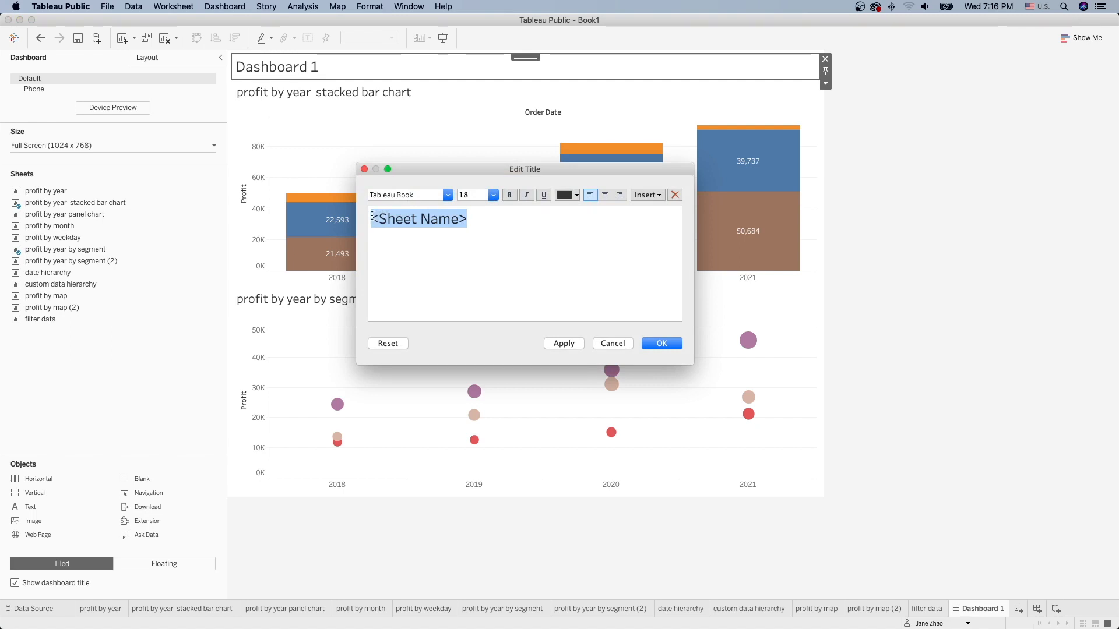
text(Profit An)
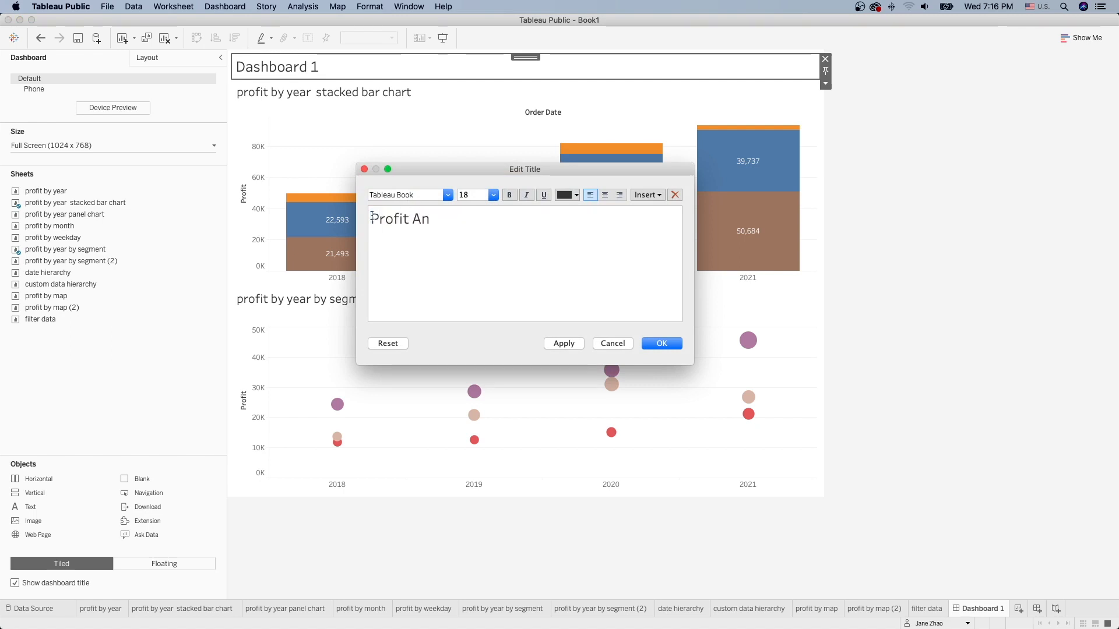
text(alysis Dashboard)
click(664, 345)
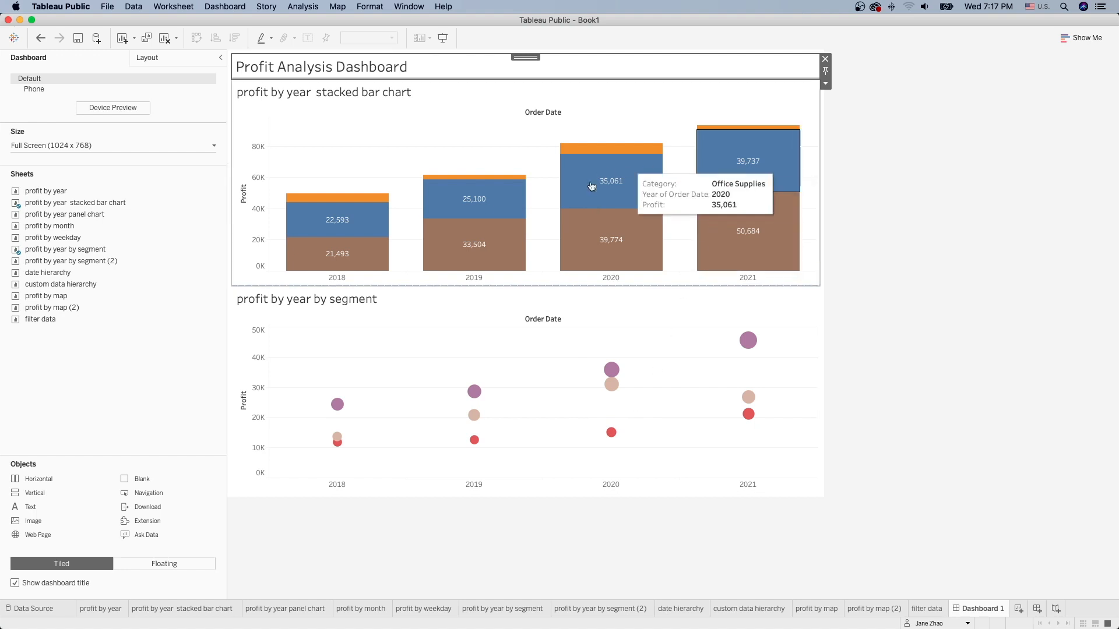
Step: Highlight and deselect 2020 in the stacked bar chart, then set that chart to act as a filter for the dashboard
click(607, 281)
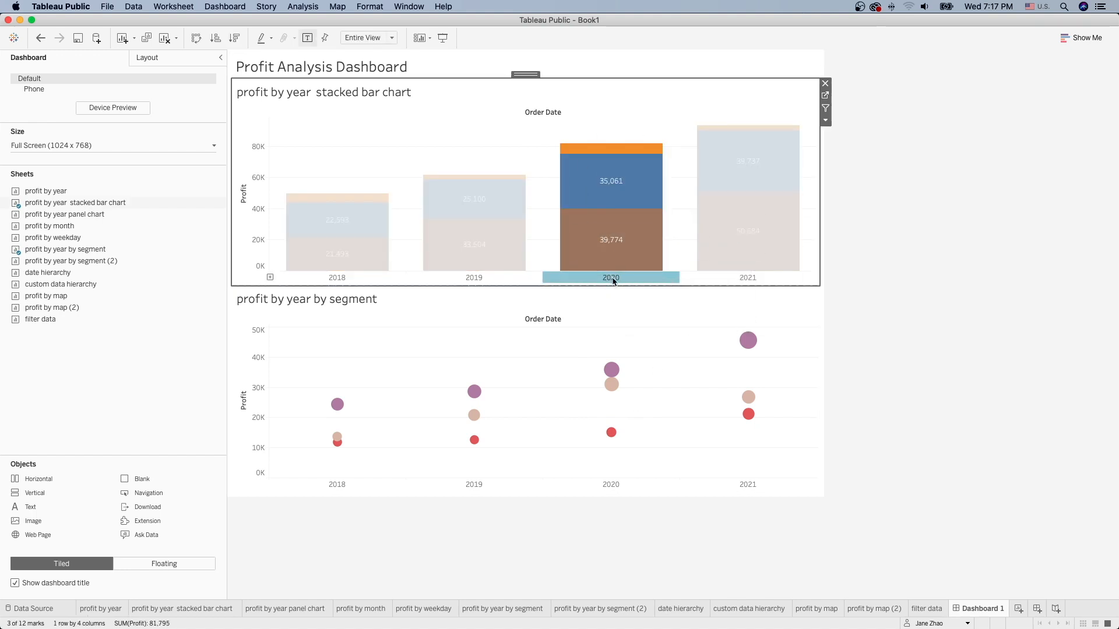
click(612, 280)
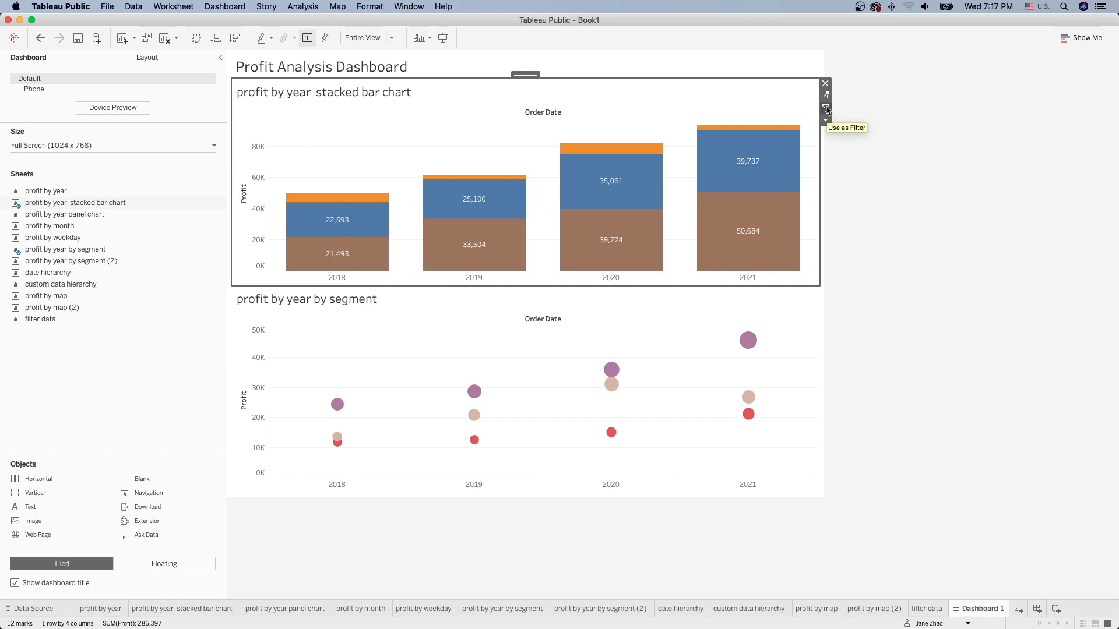
click(826, 109)
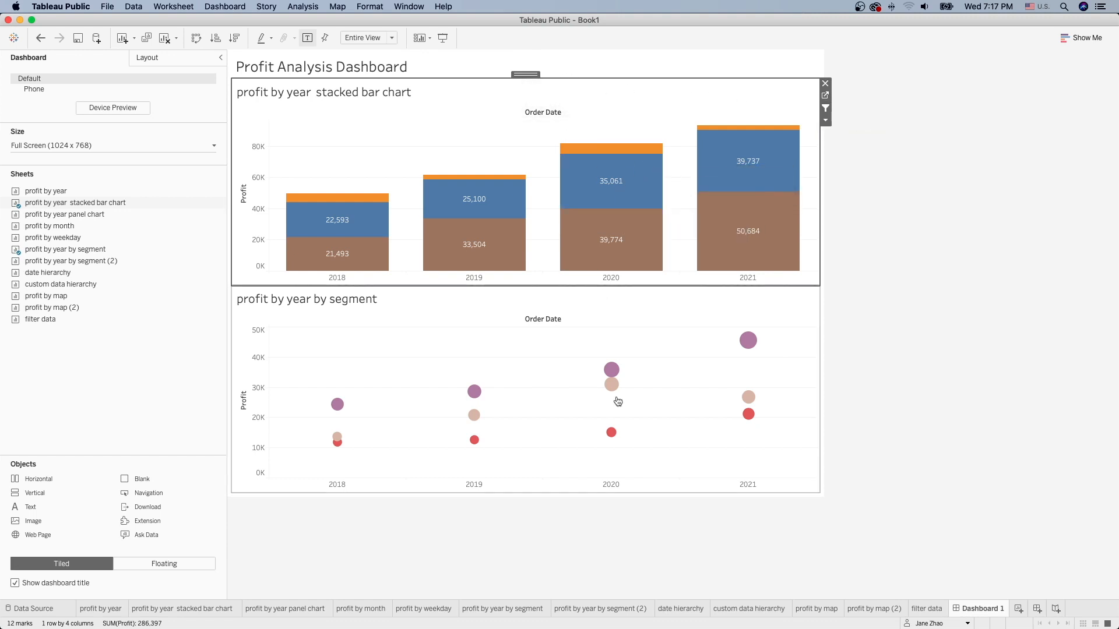
Step: Test the dashboard filter by selecting 2020 in the stacked bar chart, examine the segment chart, and clear the selection
click(612, 280)
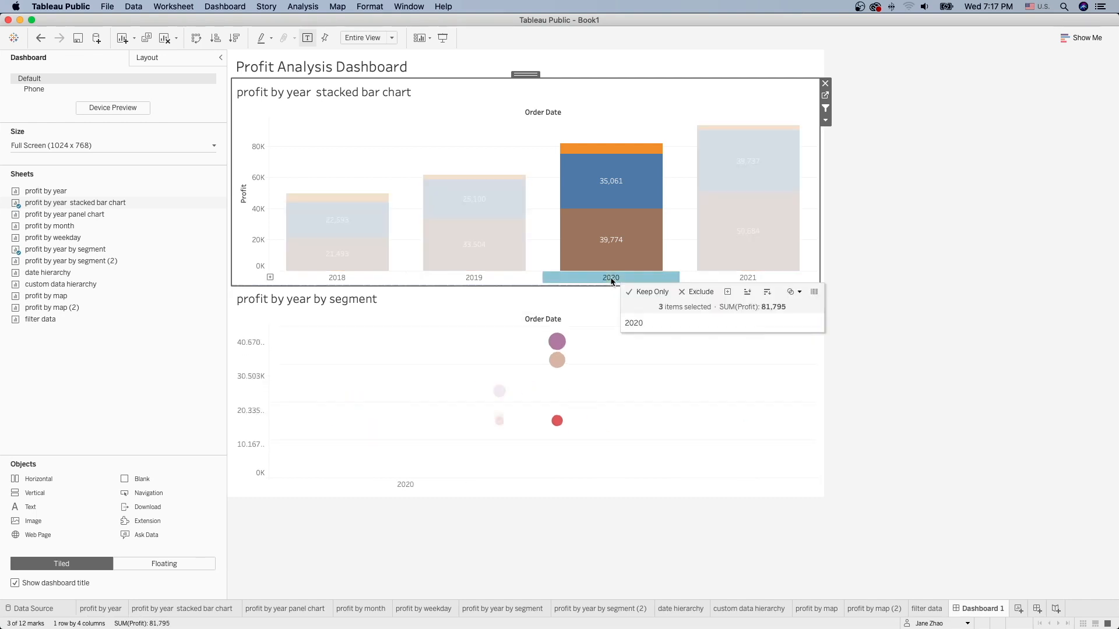
mouse_move(539, 334)
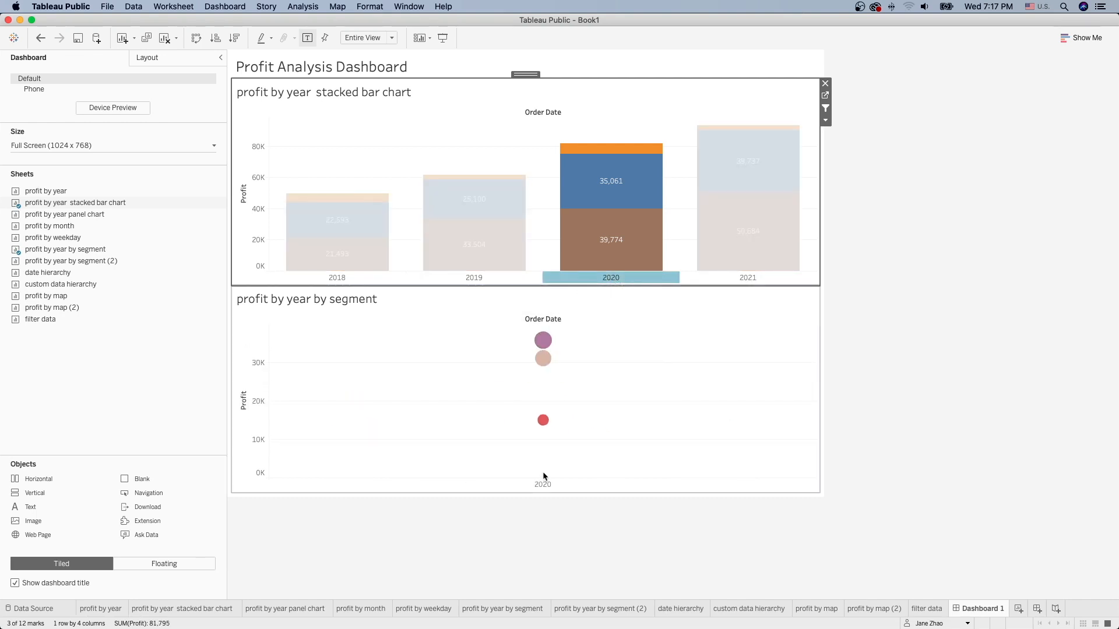
mouse_move(549, 362)
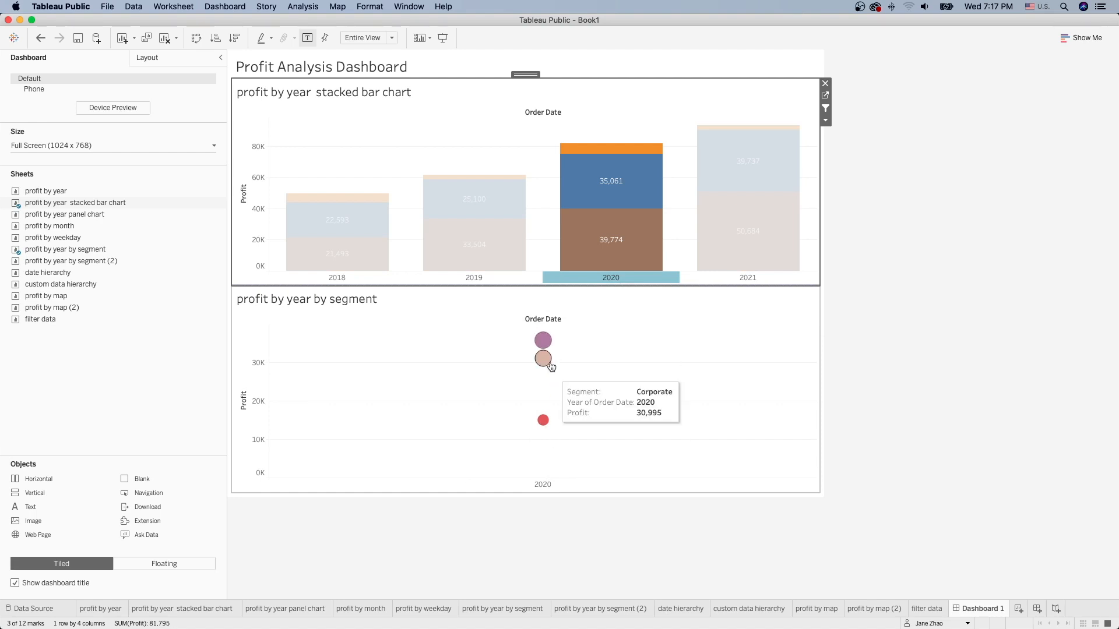
click(612, 279)
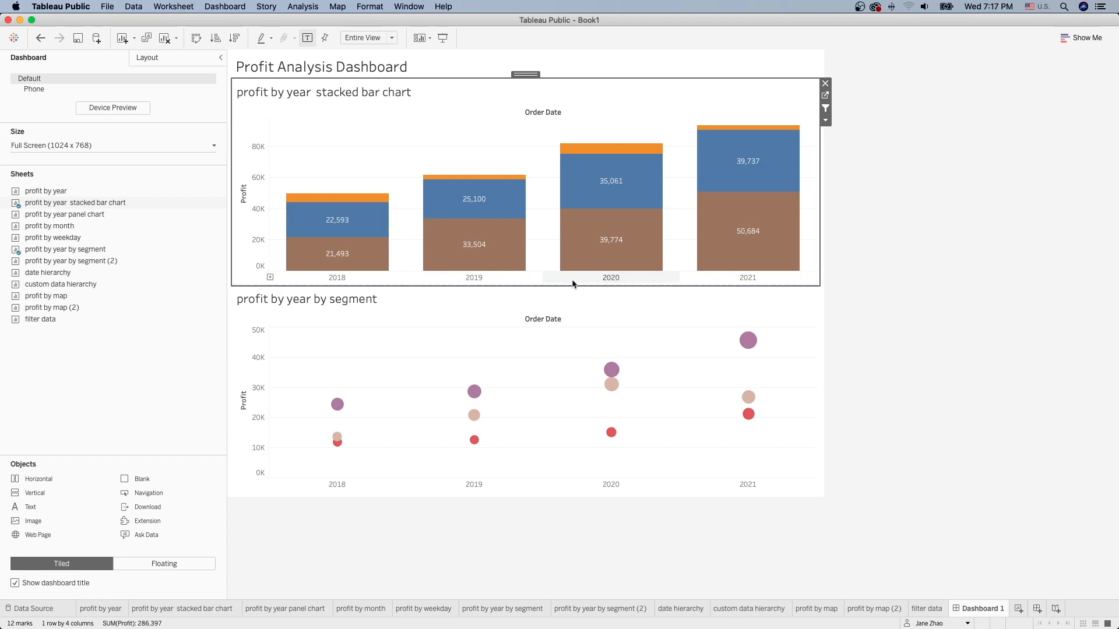
Step: Filter the segment chart by selecting the Technology bars for 2018 through 2021 together, then clear the selection
mouse_move(355, 258)
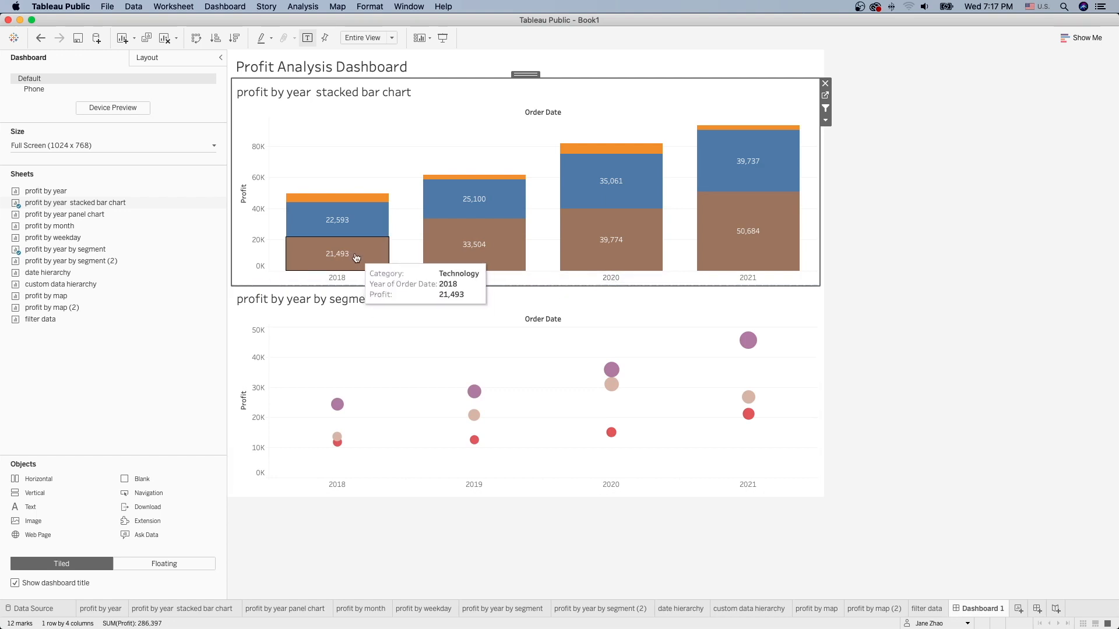
click(356, 258)
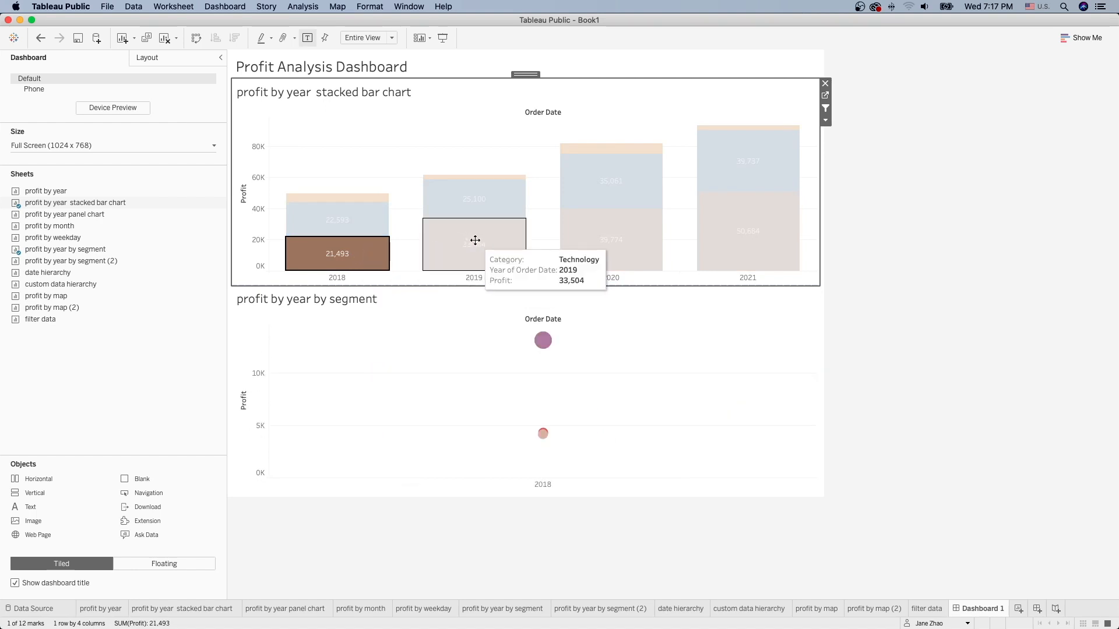
super+click(476, 245)
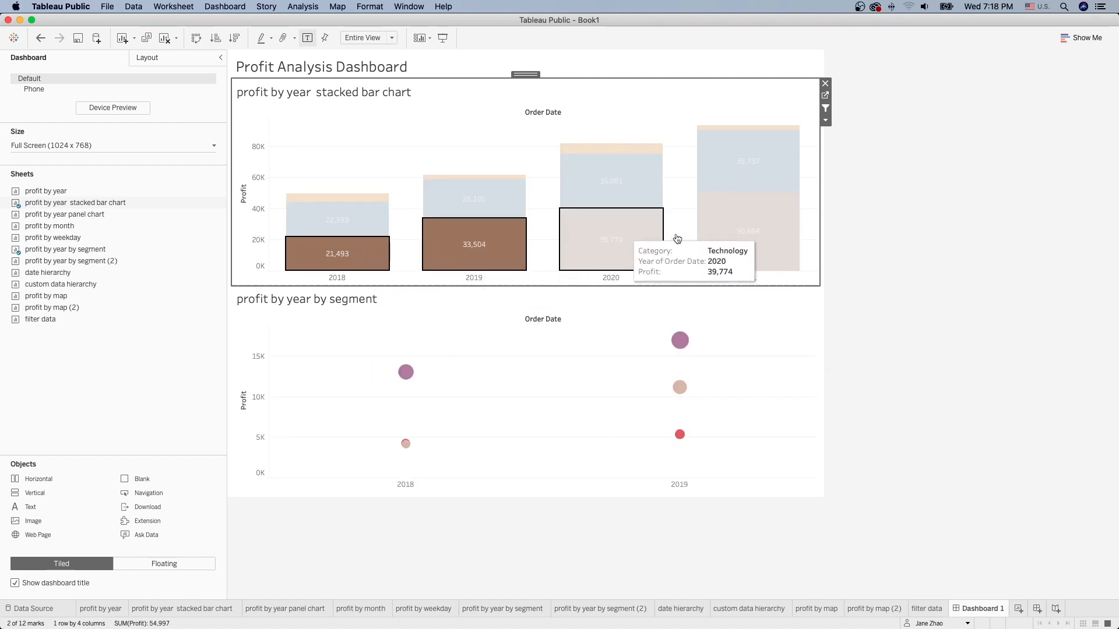
super+click(606, 239)
super+click(732, 218)
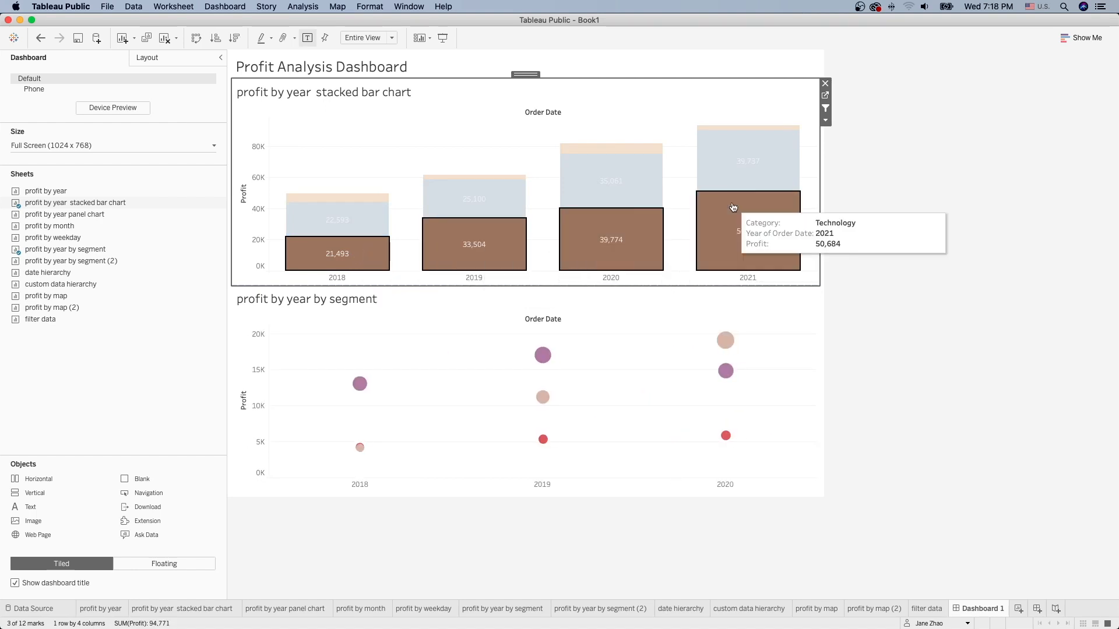
mouse_move(575, 254)
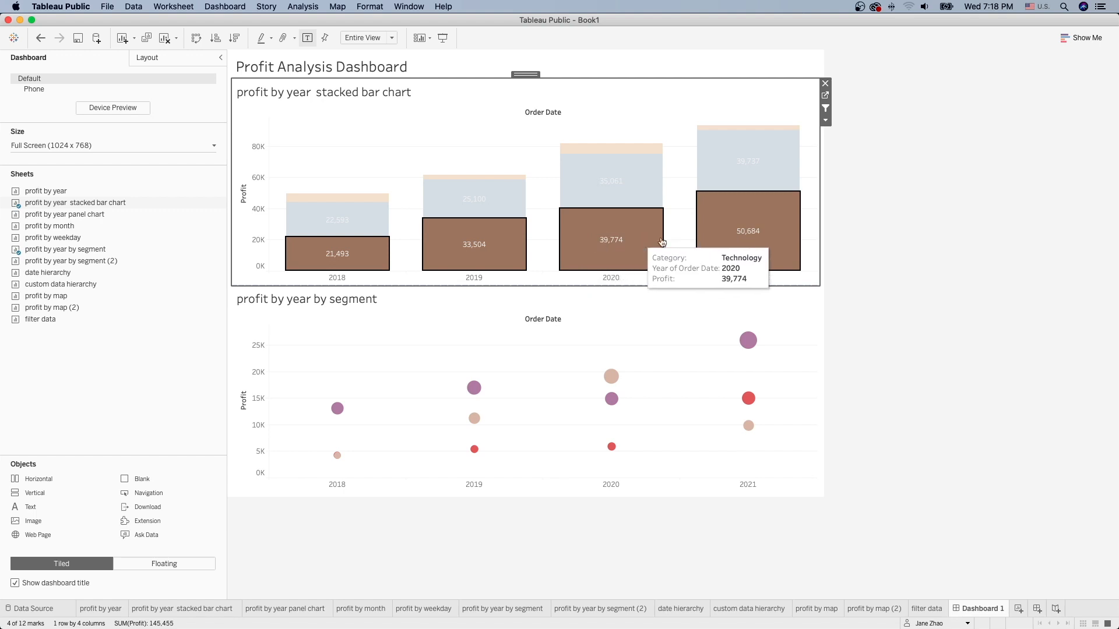
mouse_move(502, 248)
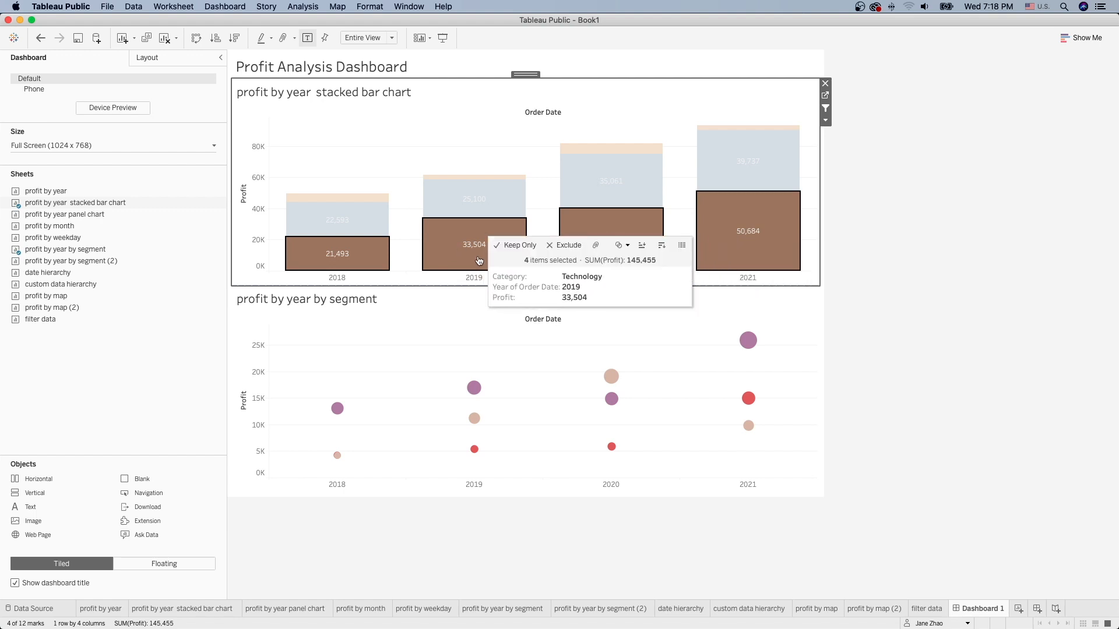
click(476, 260)
click(475, 260)
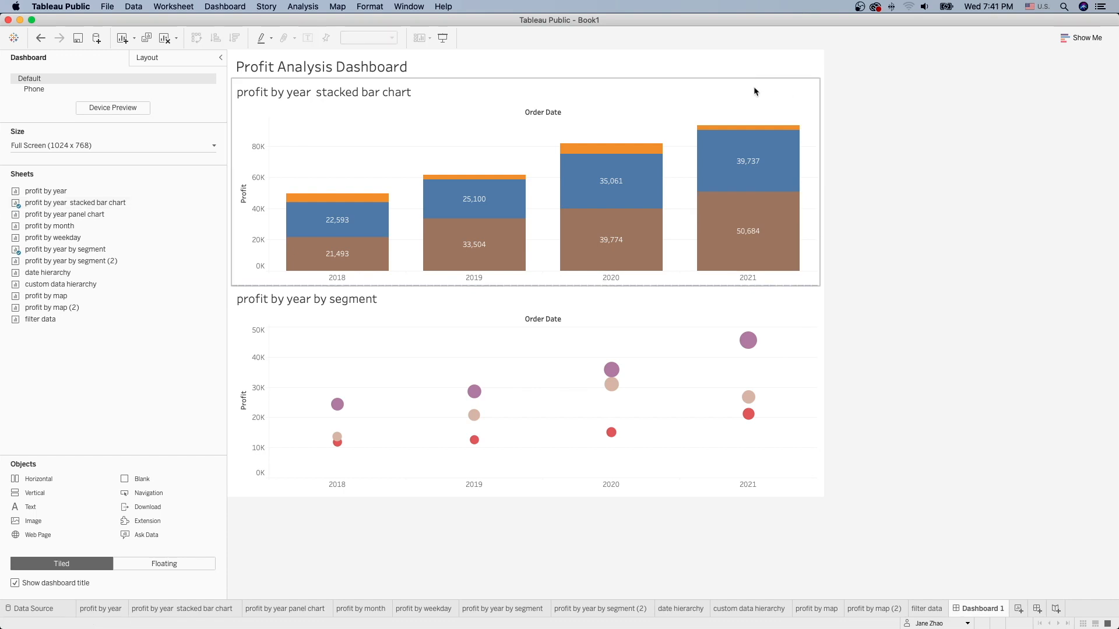
Step: Add a Category filter from the profit by year stacked bar chart to the dashboard
click(754, 92)
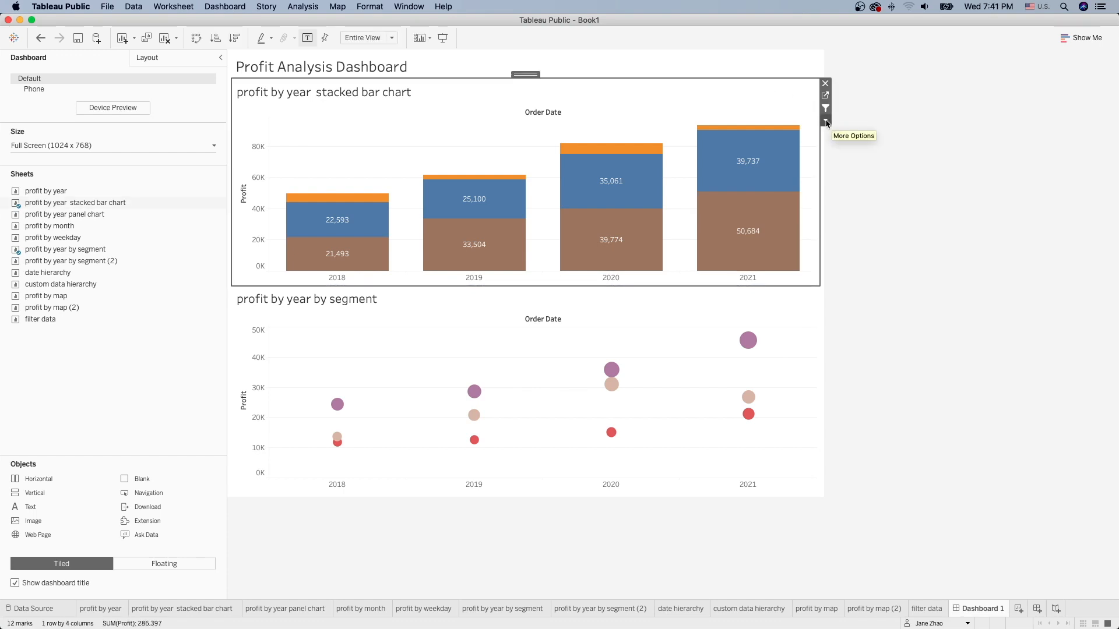
click(826, 121)
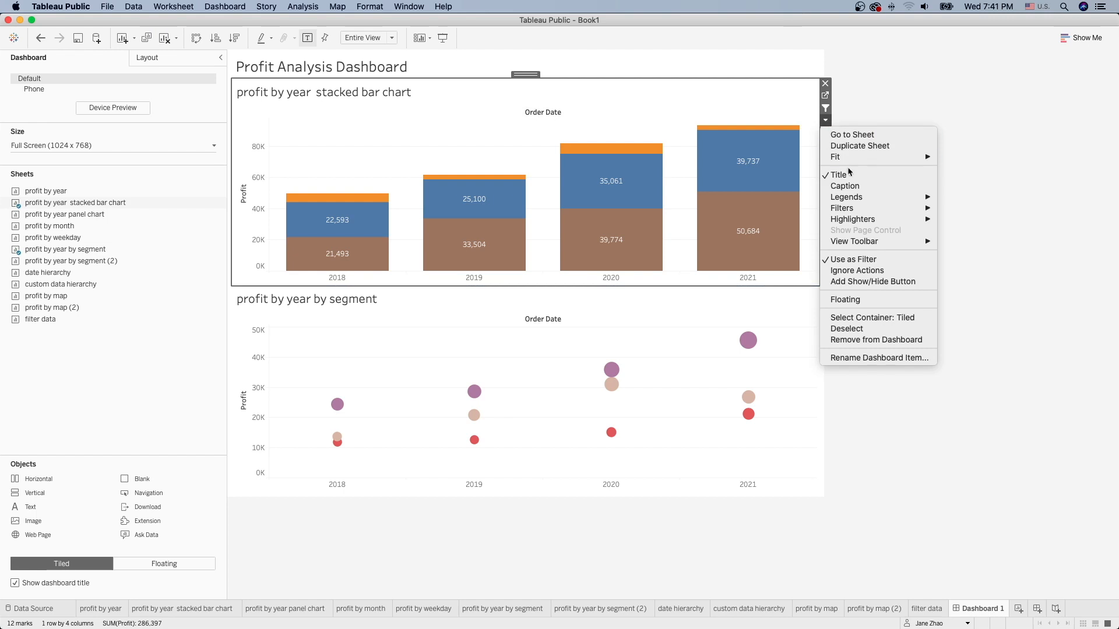
mouse_move(872, 208)
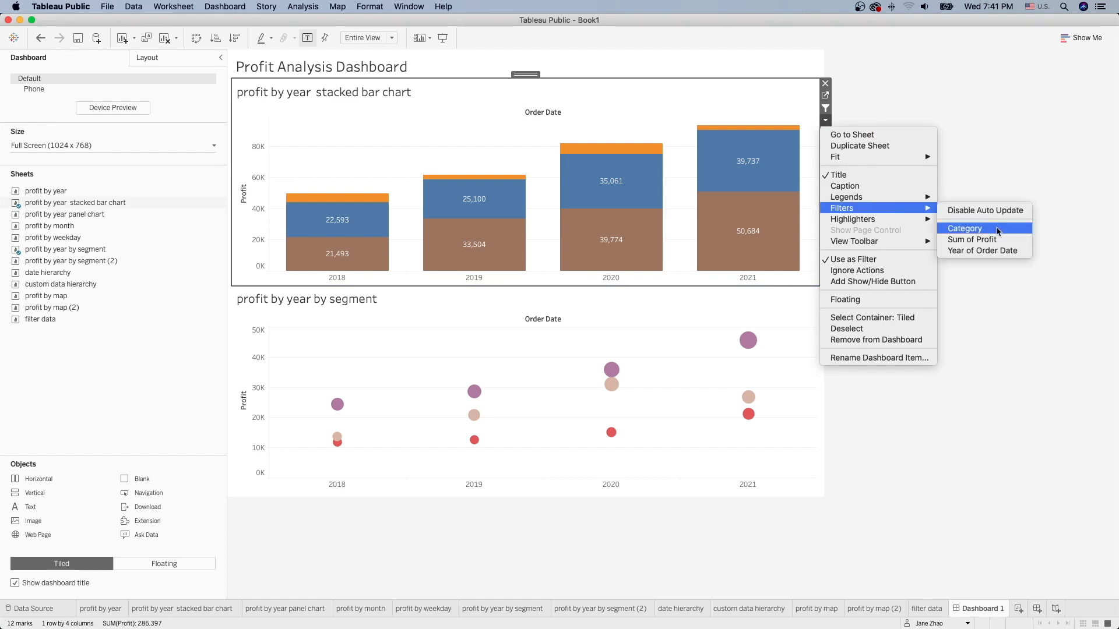
click(998, 230)
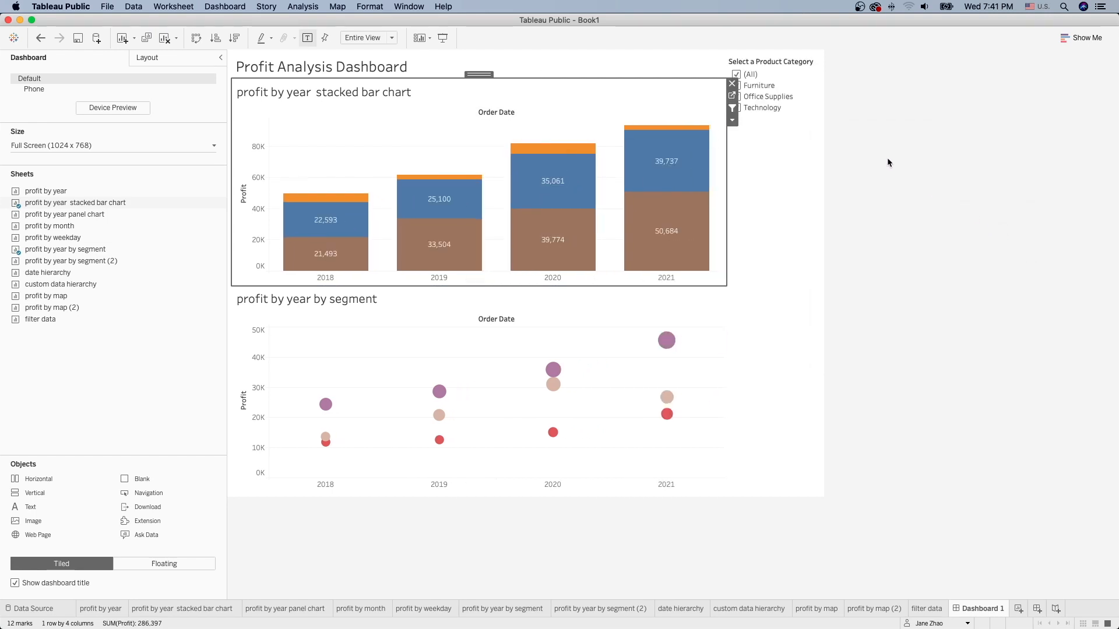
Step: Make the product category filter floating and place it above the stacked bar chart, between the 2020 and 2021 bars
click(768, 63)
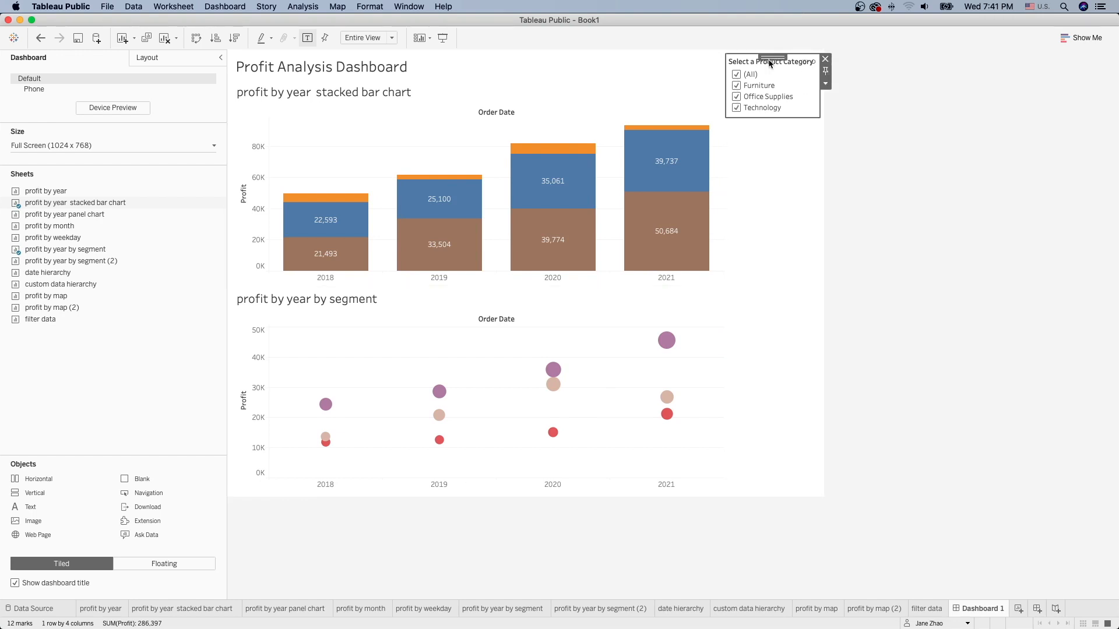
click(825, 83)
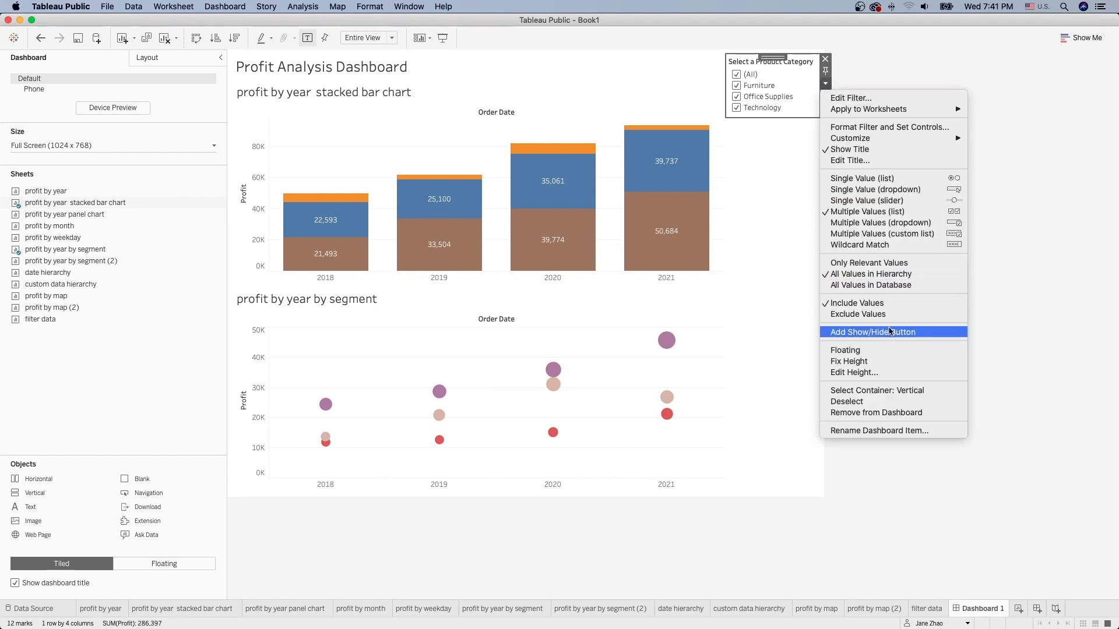
click(895, 350)
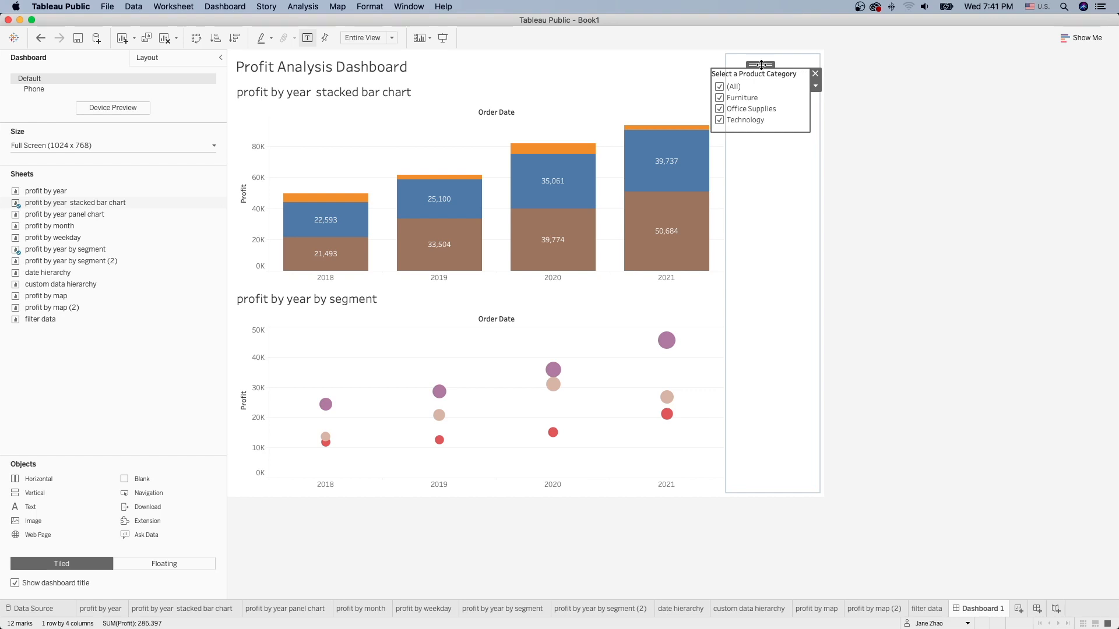
drag(761, 65, 575, 57)
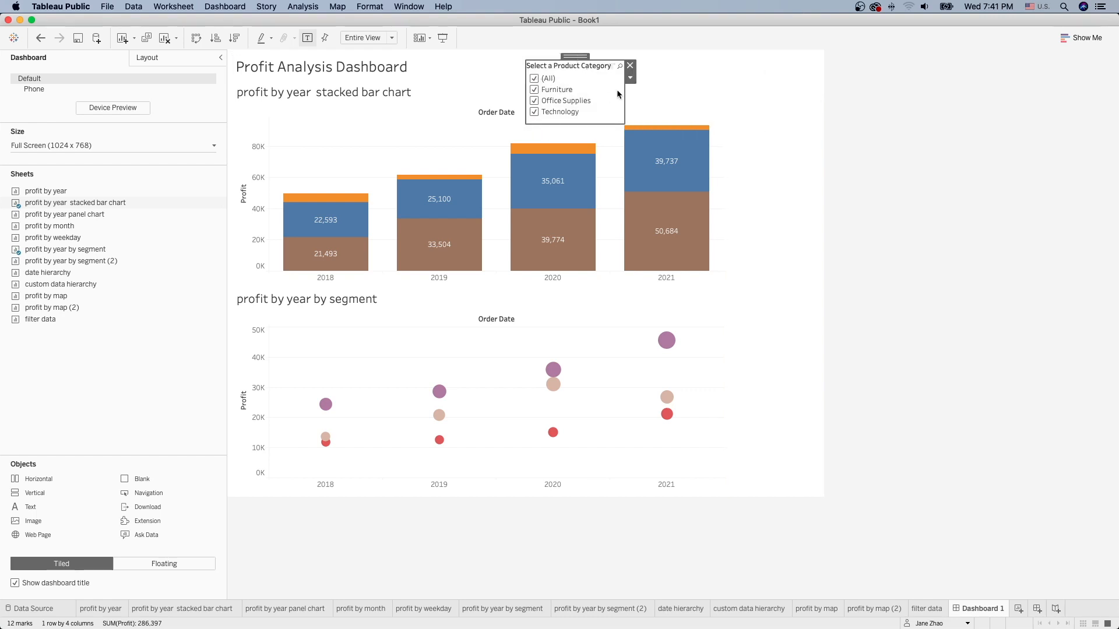
Step: Change the category filter to a single-value dropdown, and shrink its box and shift it toward the dashboard title
click(629, 78)
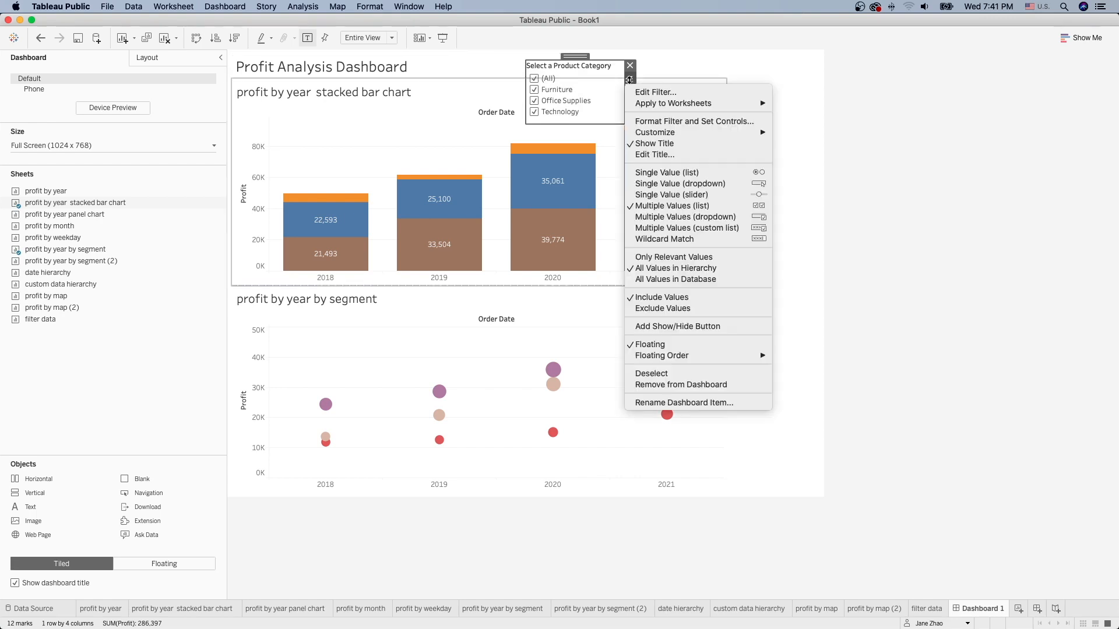
click(675, 185)
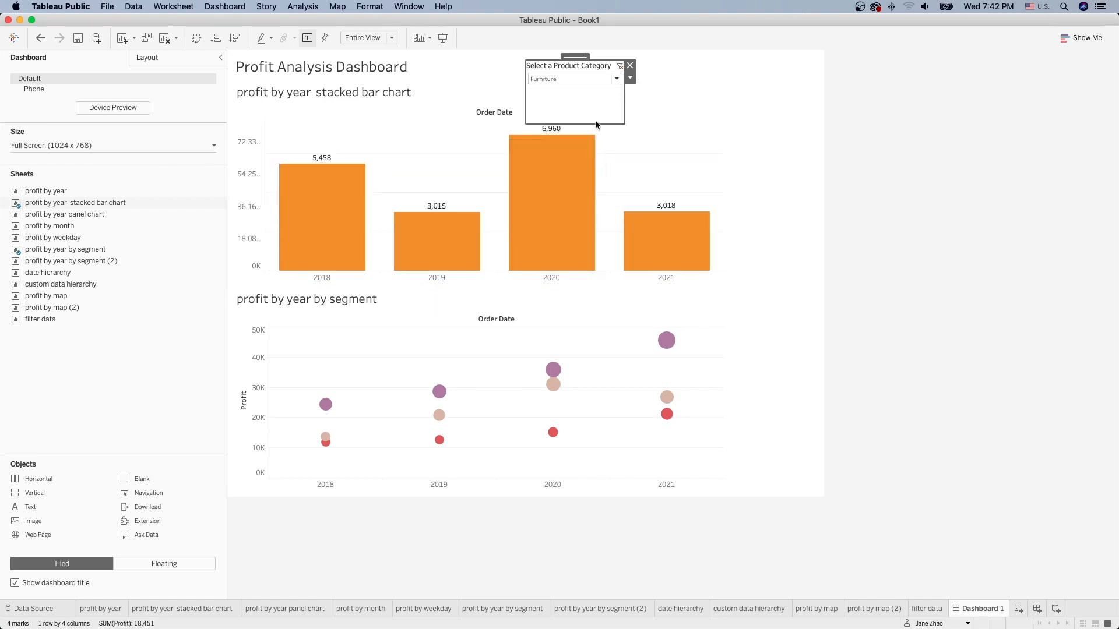
drag(595, 124, 599, 92)
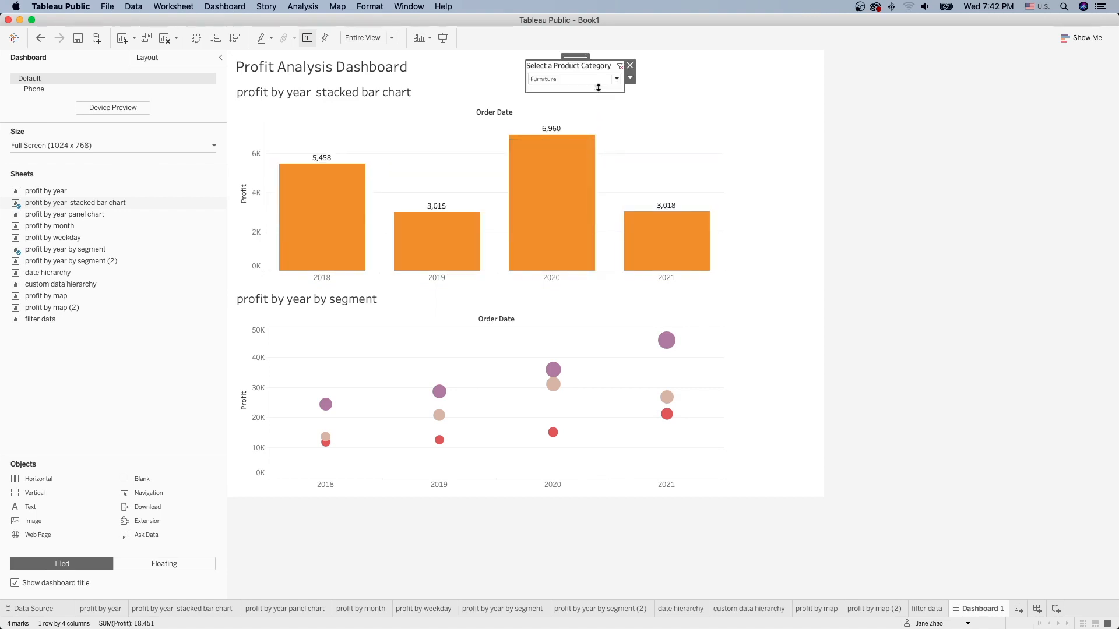
drag(575, 56, 516, 57)
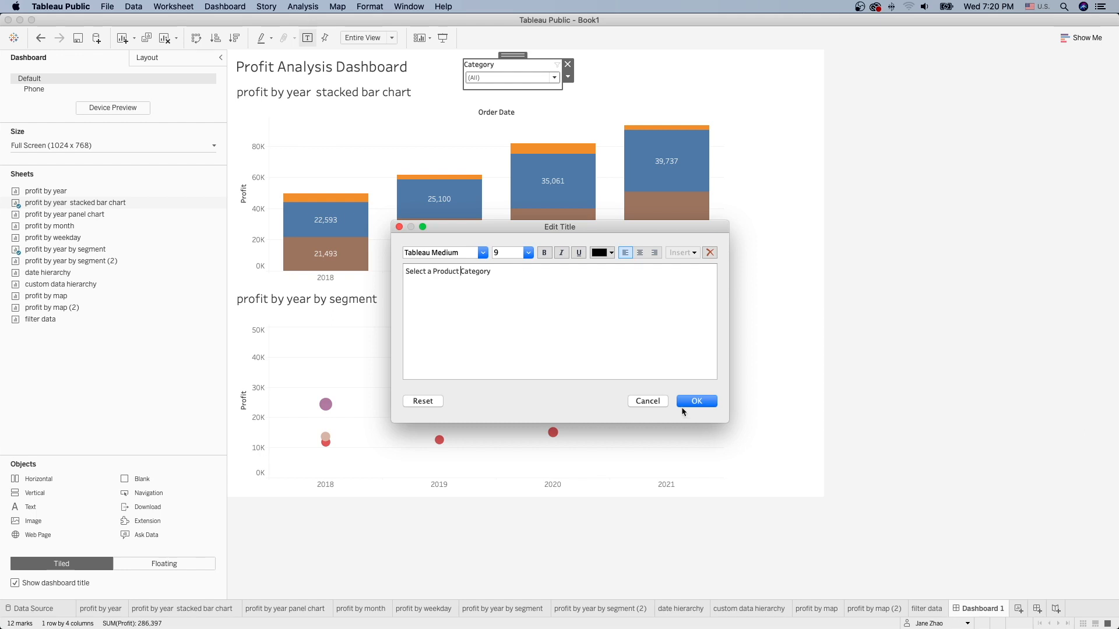
Step: Confirm "Select a Product Category" as the filter's title and filter the stacked bar chart to Office Supplies
click(696, 401)
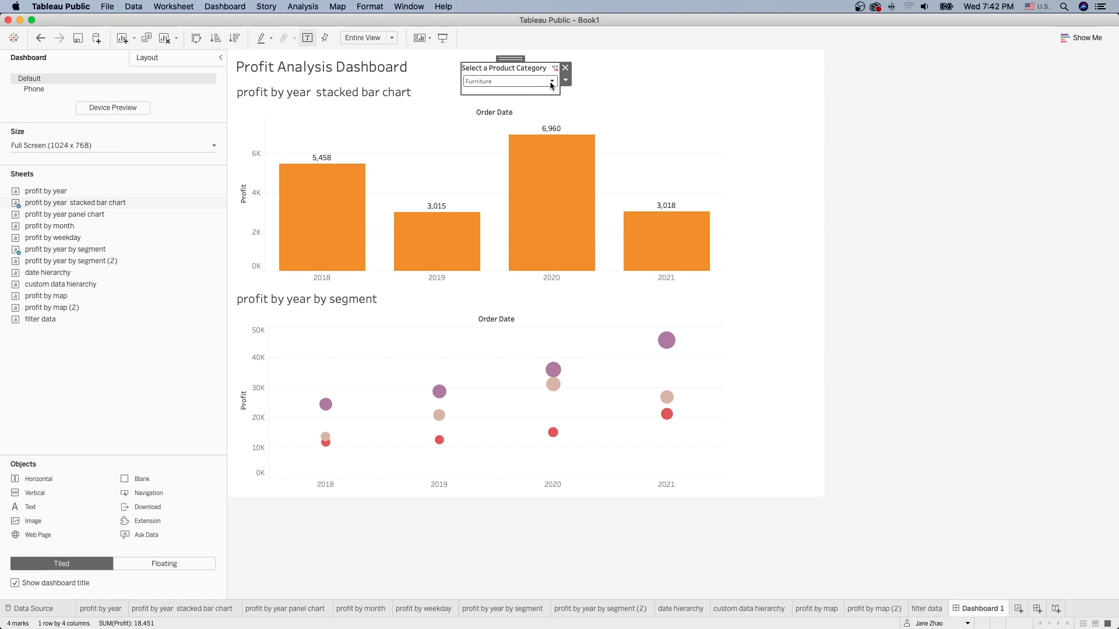
click(551, 83)
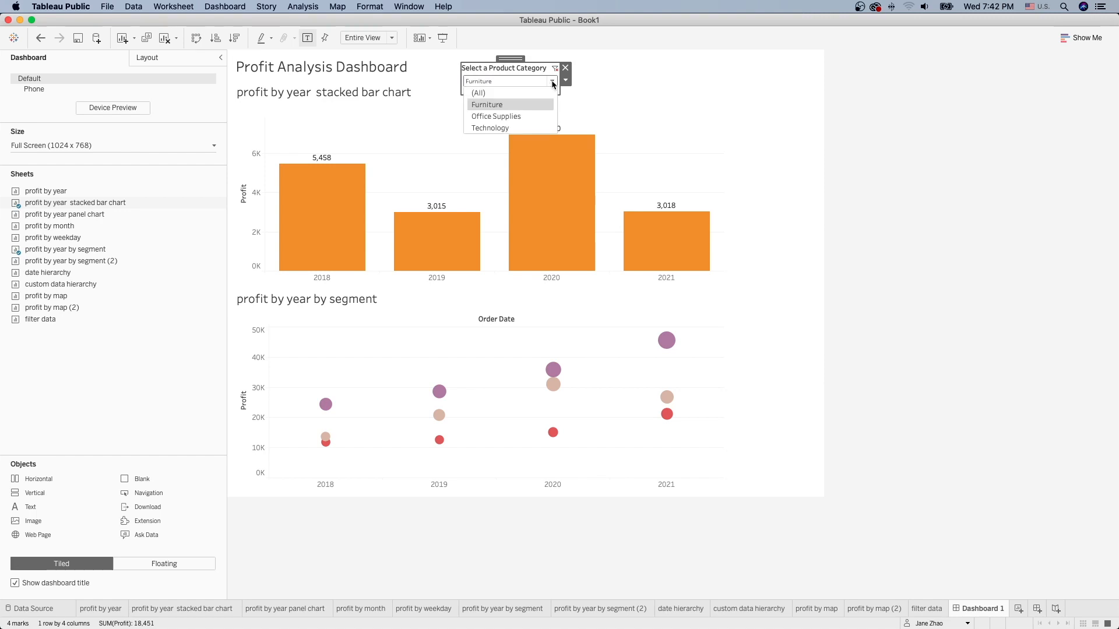
click(526, 117)
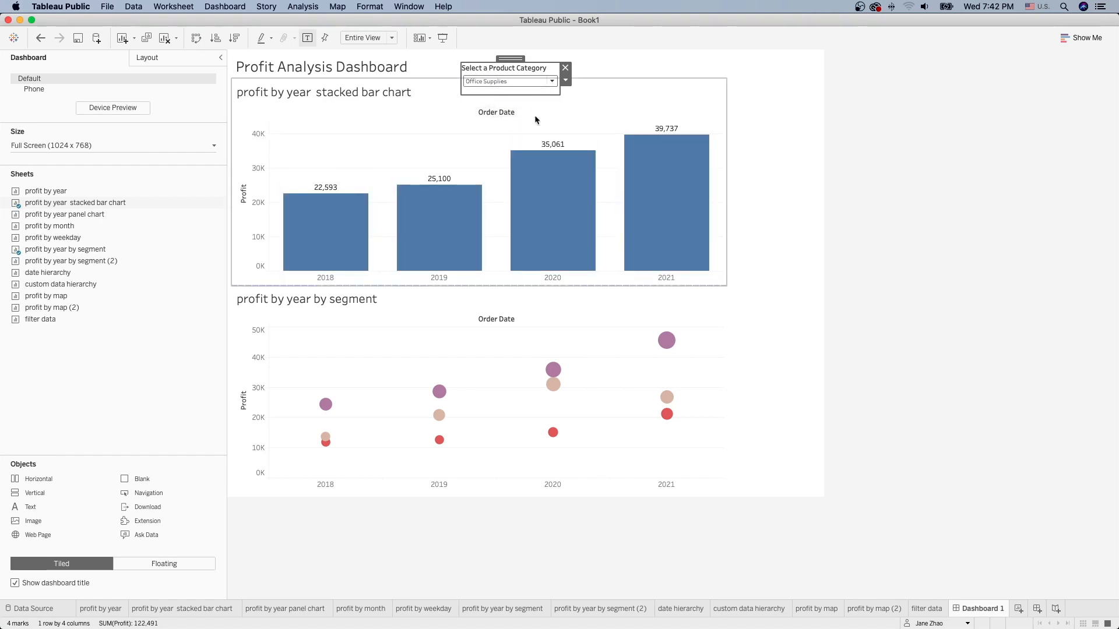
Step: Apply the category filter to all worksheets on the dashboard, including profit by year by segment
click(567, 83)
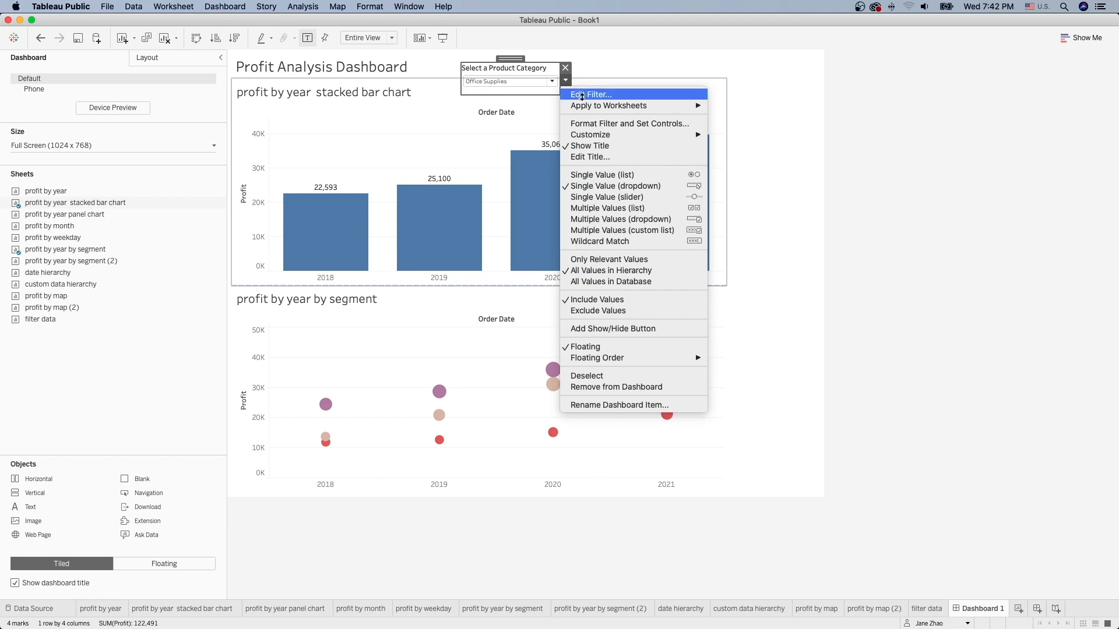
mouse_move(586, 104)
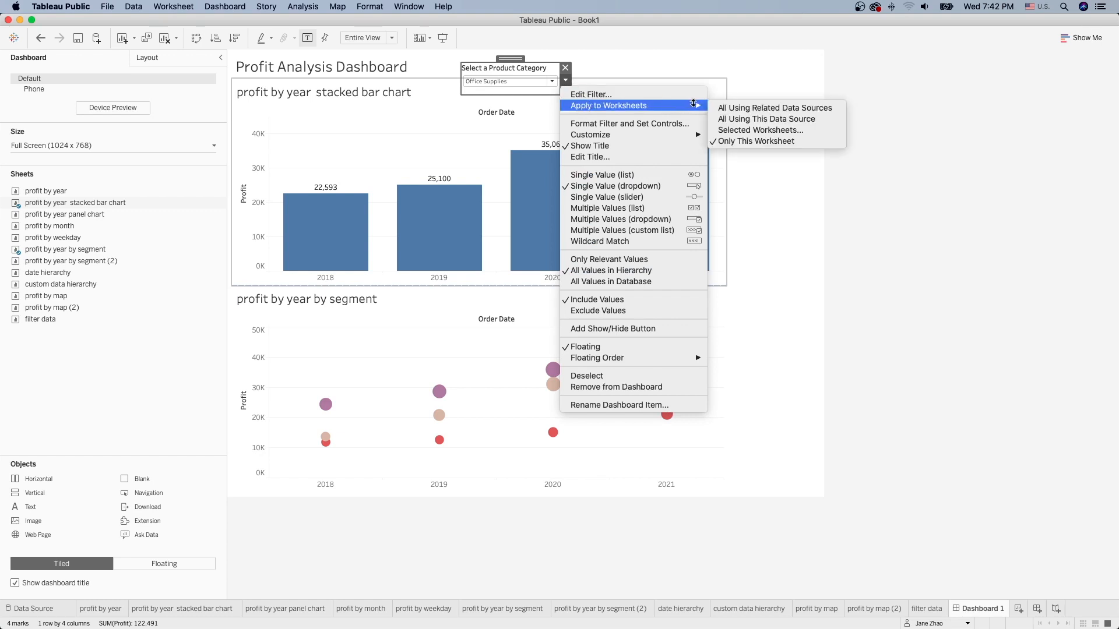
click(782, 135)
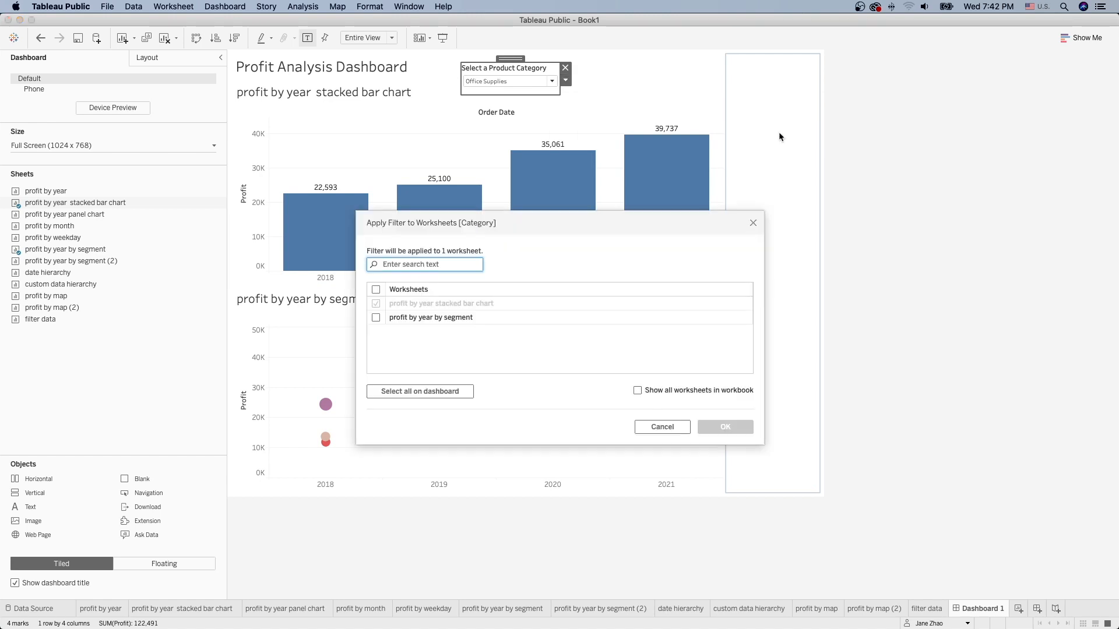
click(443, 395)
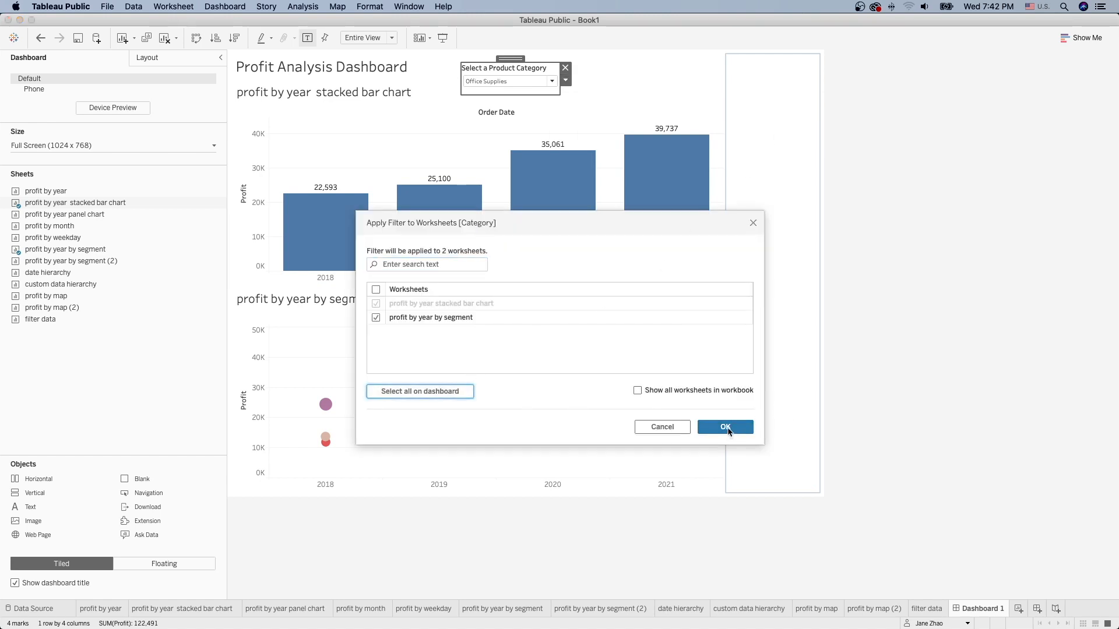
click(725, 427)
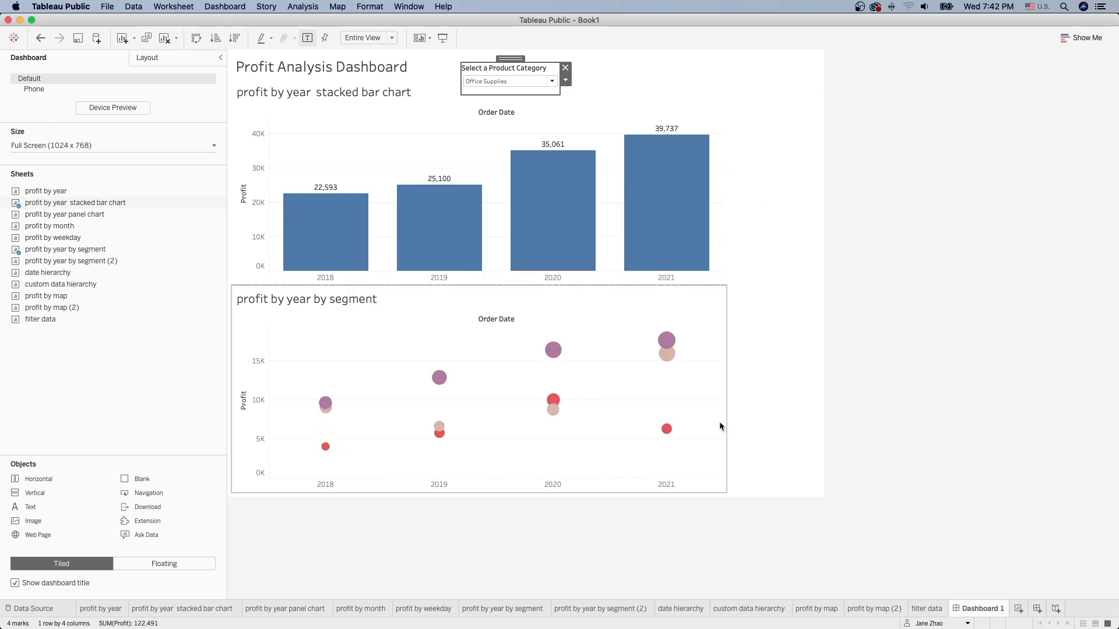
Step: Test the category filter on both charts with Furniture and Office Supplies, and set it back to (All)
click(510, 82)
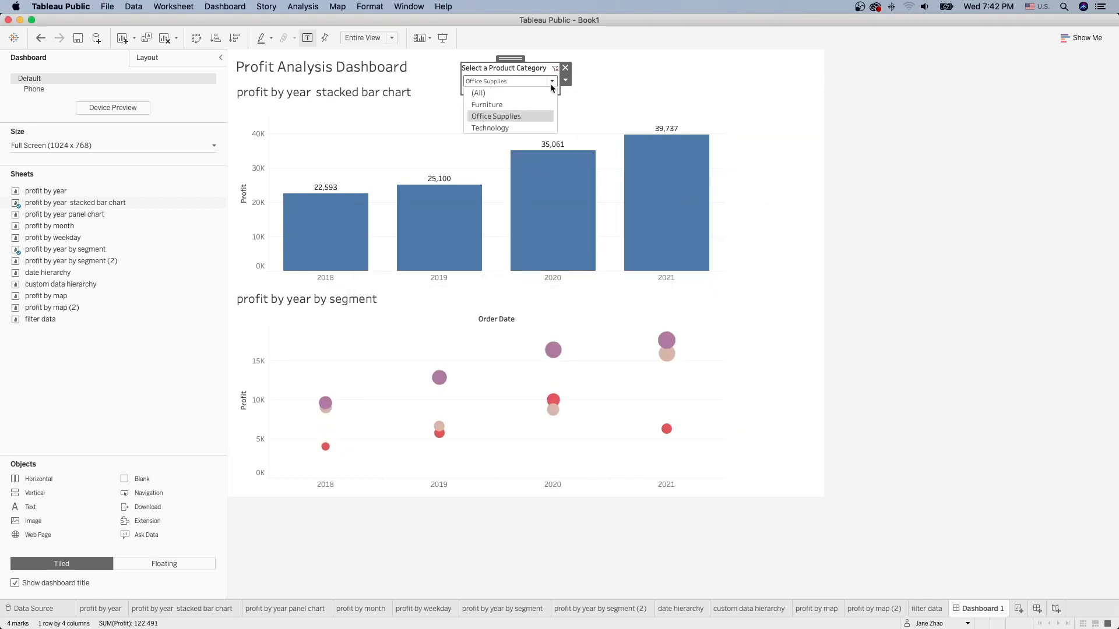
click(516, 105)
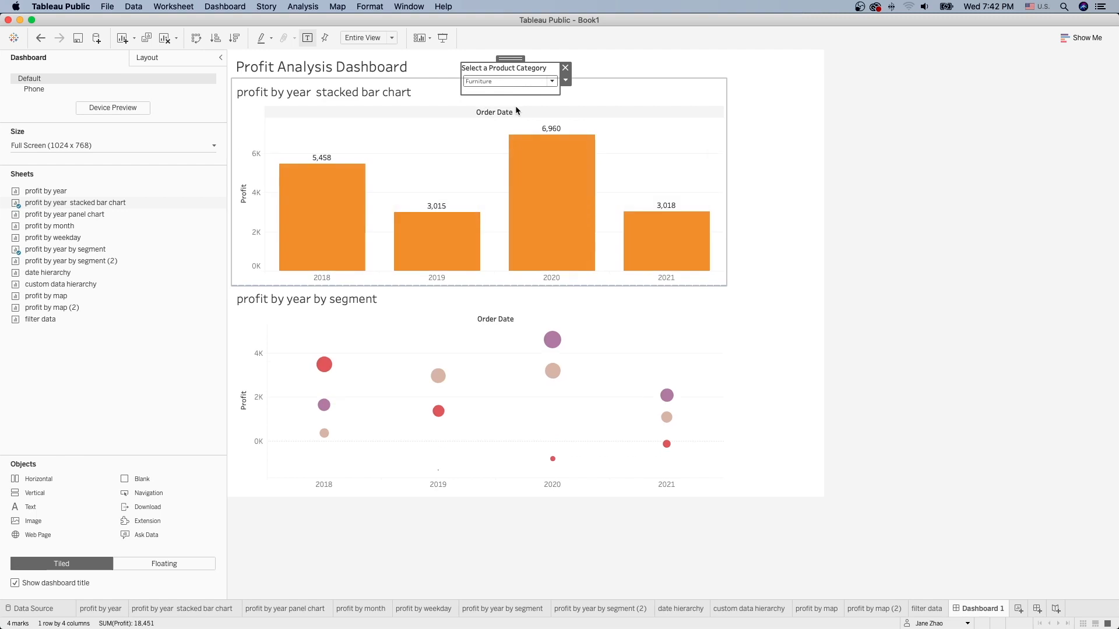
click(551, 82)
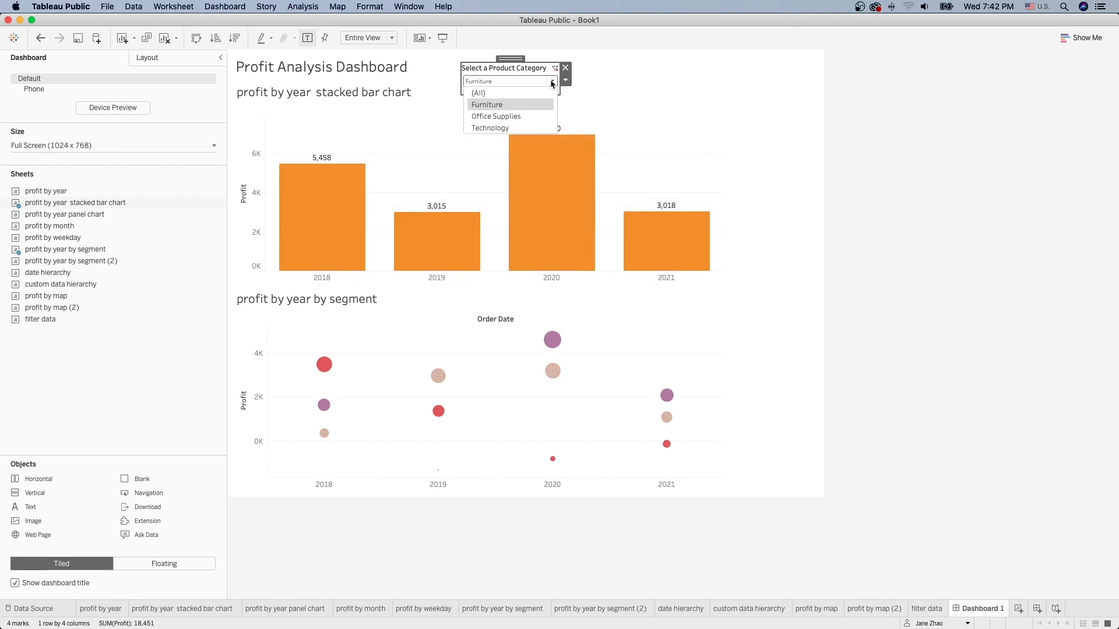
click(520, 116)
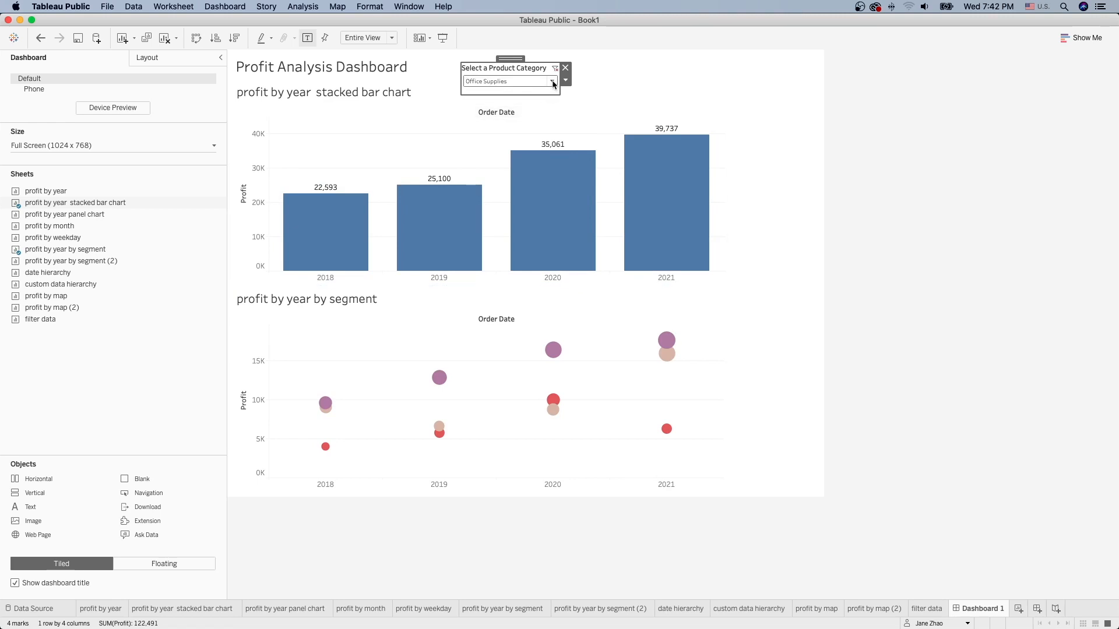
click(552, 83)
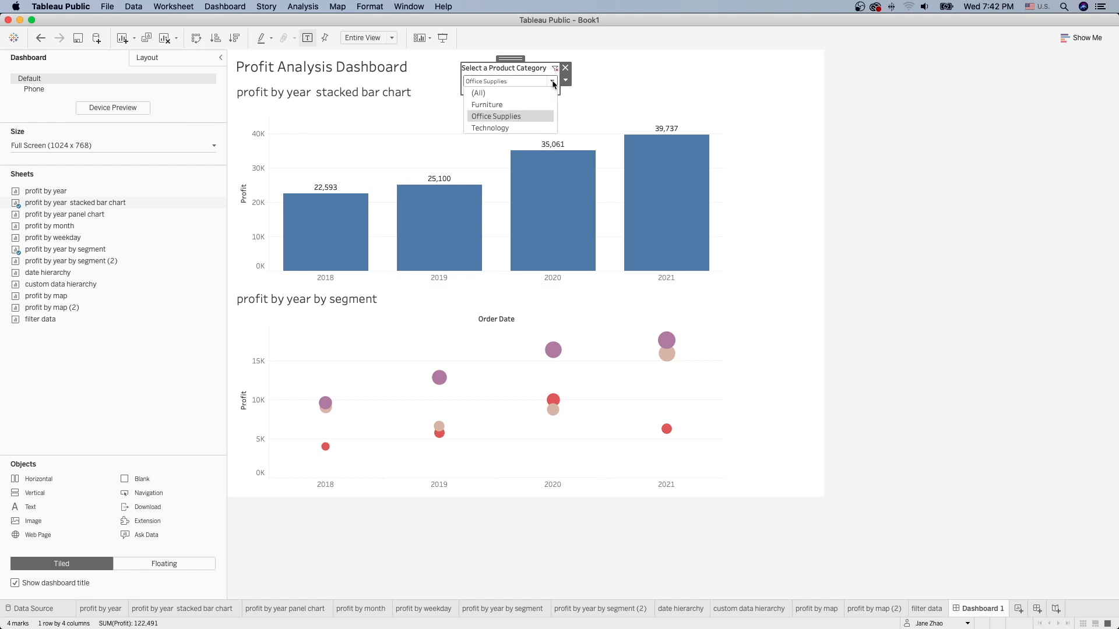
click(527, 94)
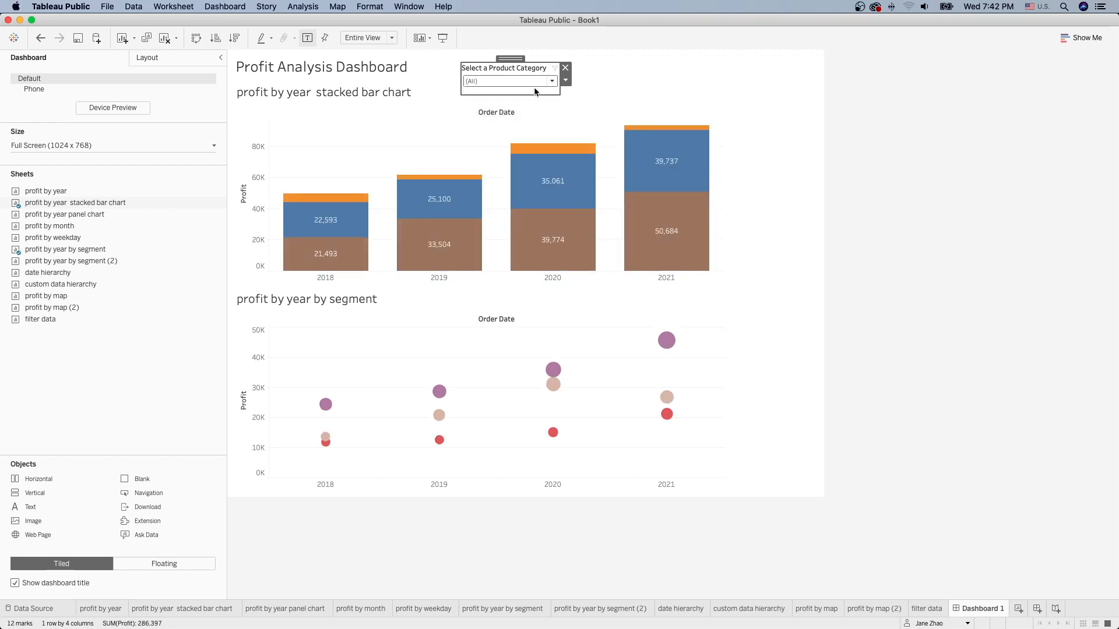
Step: Move the category filter closer to the dashboard title and hide the stacked bar chart's title
drag(502, 57, 494, 54)
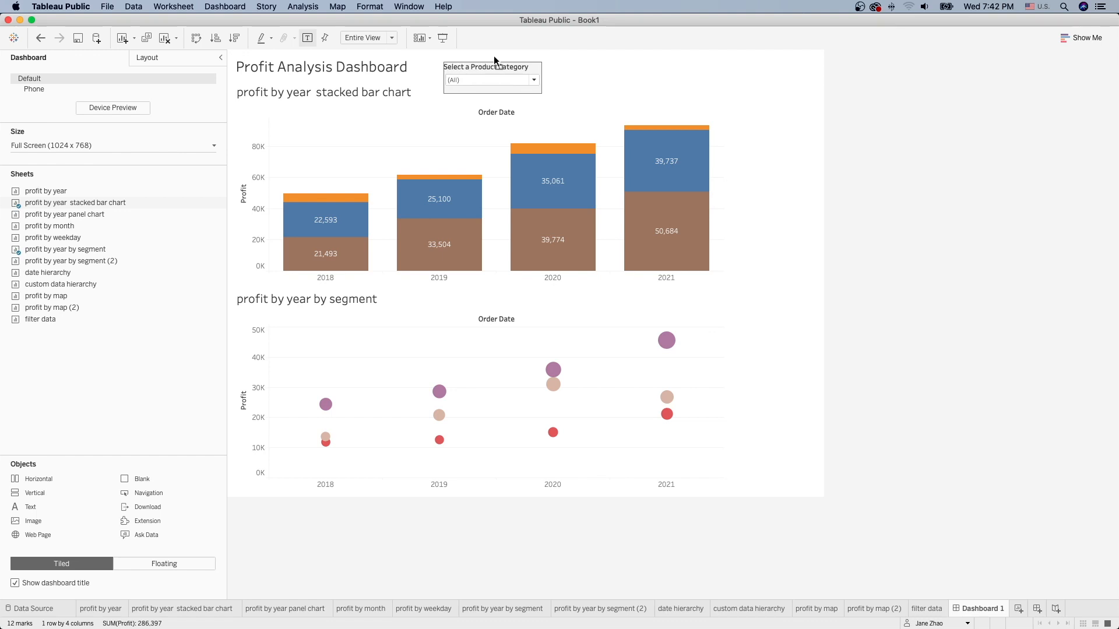
click(390, 95)
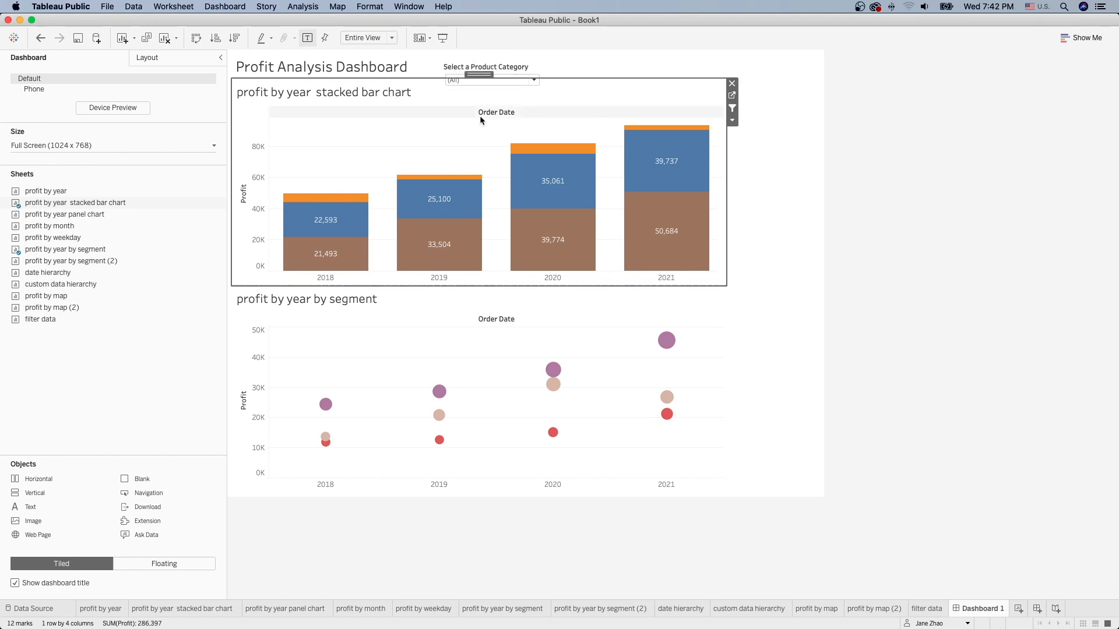
click(733, 123)
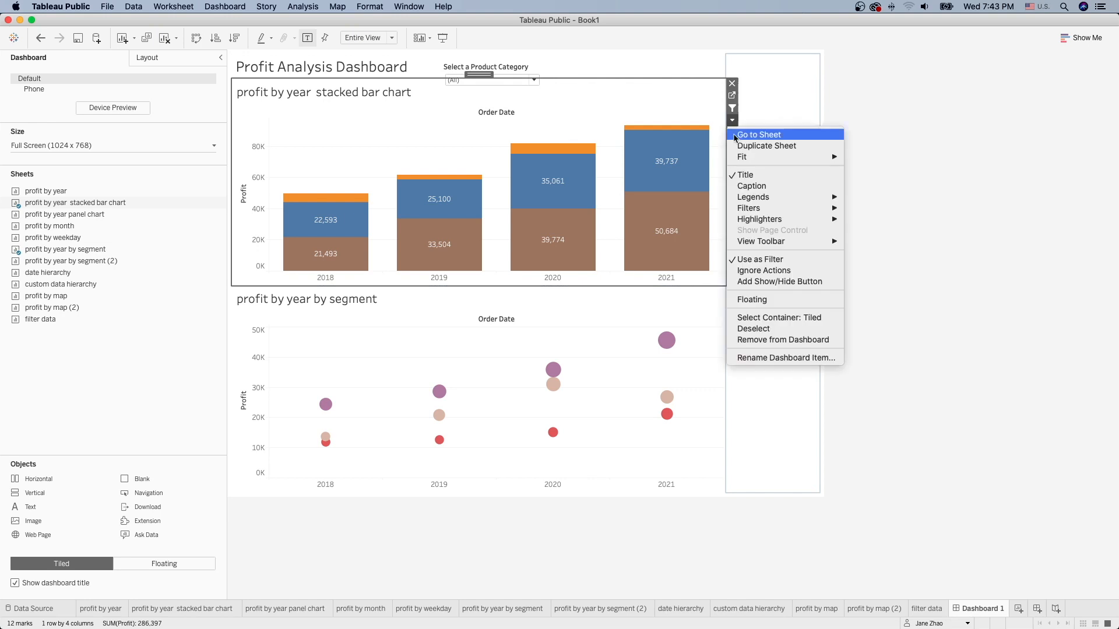
click(739, 173)
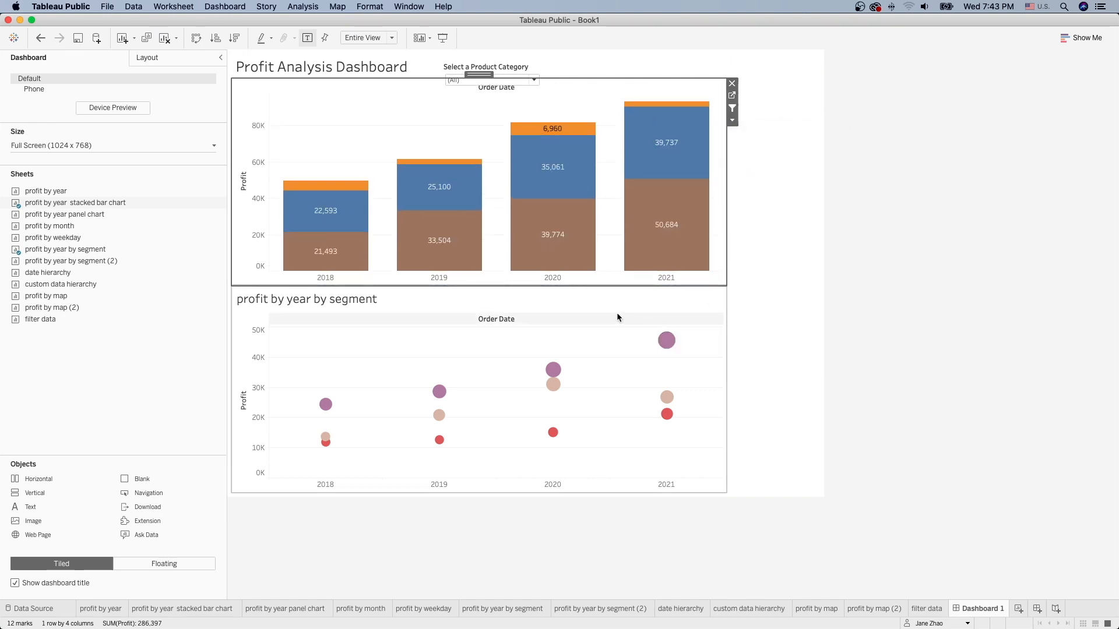
Step: Hide the profit by year by segment chart's title and remove the empty container beside the charts
click(609, 298)
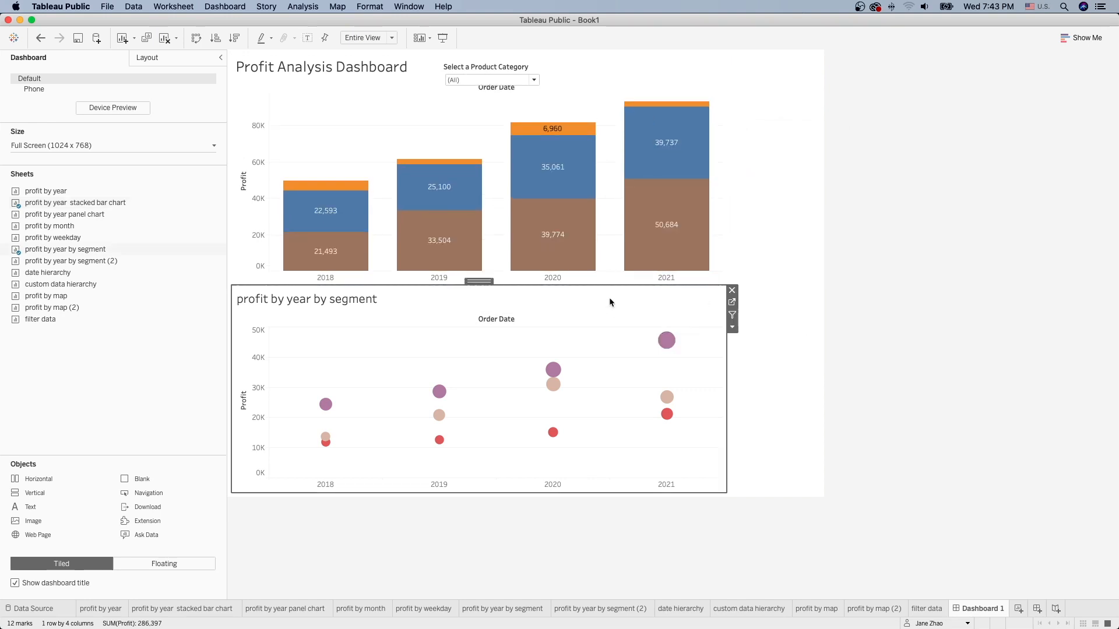
click(732, 327)
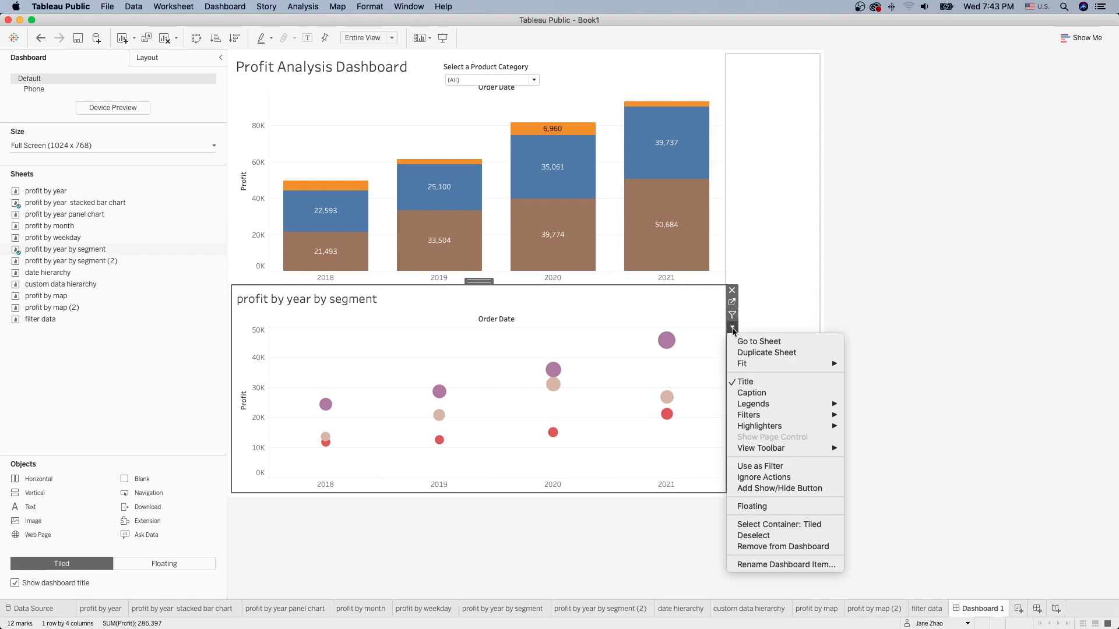
click(743, 382)
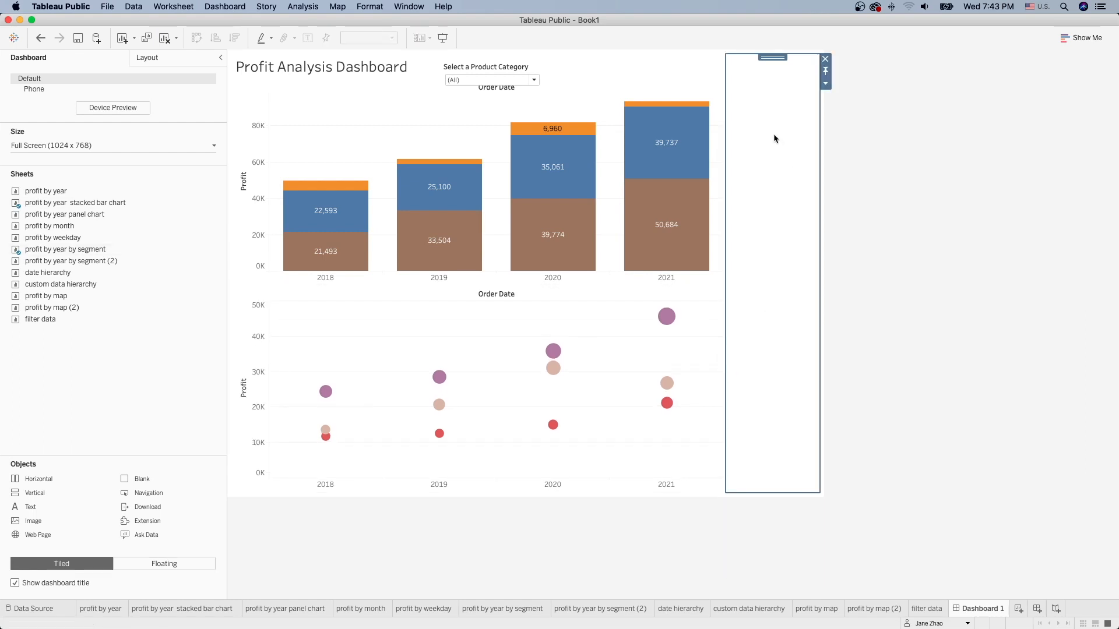
click(775, 138)
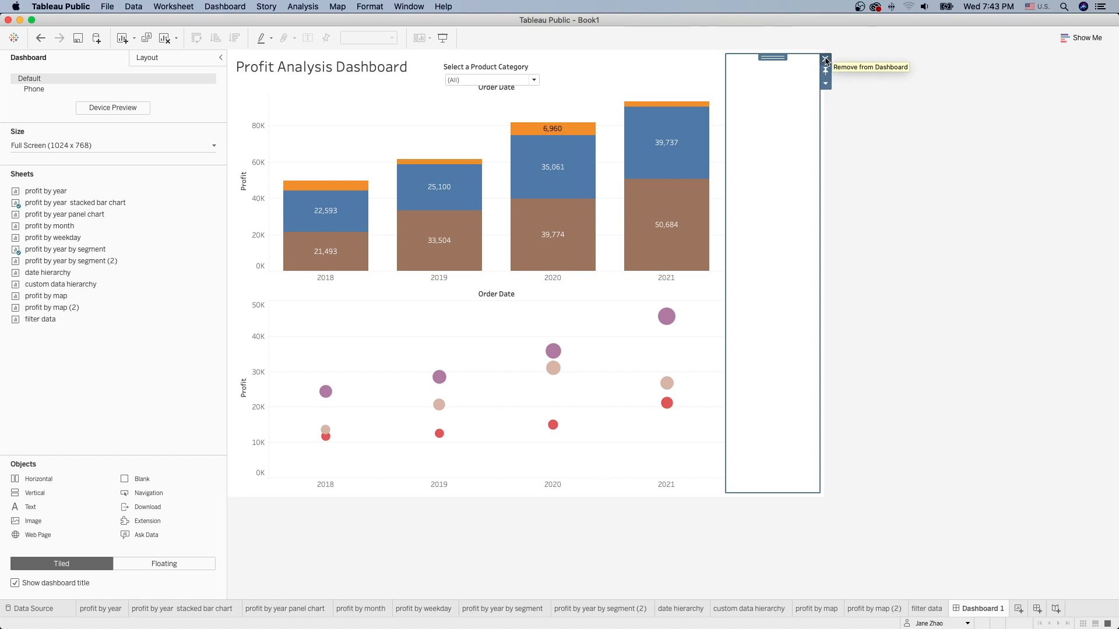
click(826, 59)
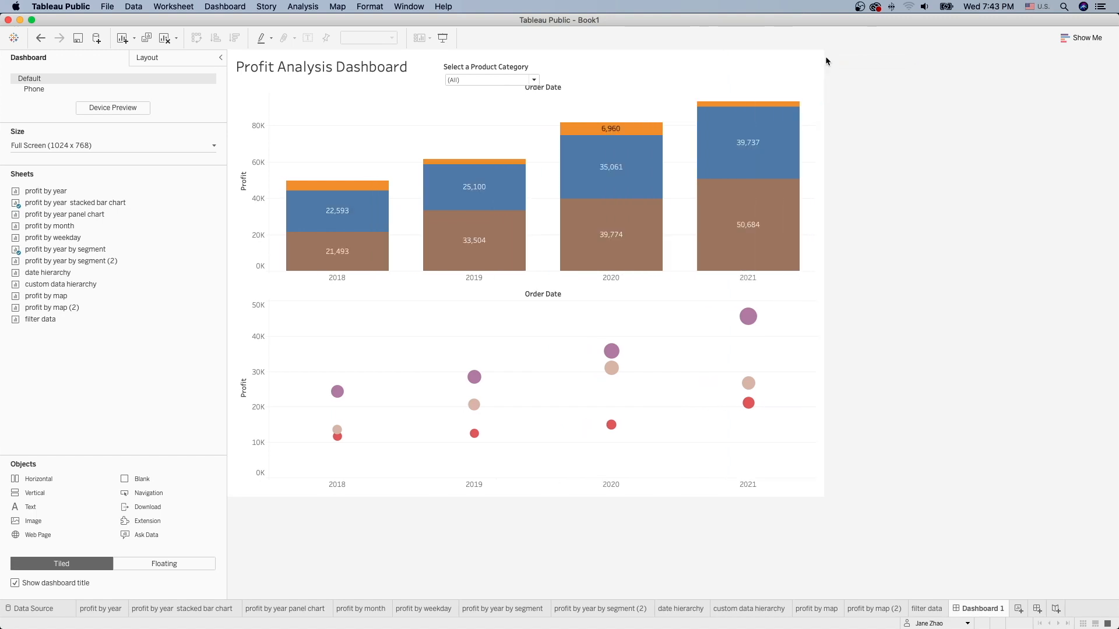
Step: Move the category filter into the empty area above the 2018 bar of the stacked bar chart
click(508, 65)
drag(496, 55, 366, 85)
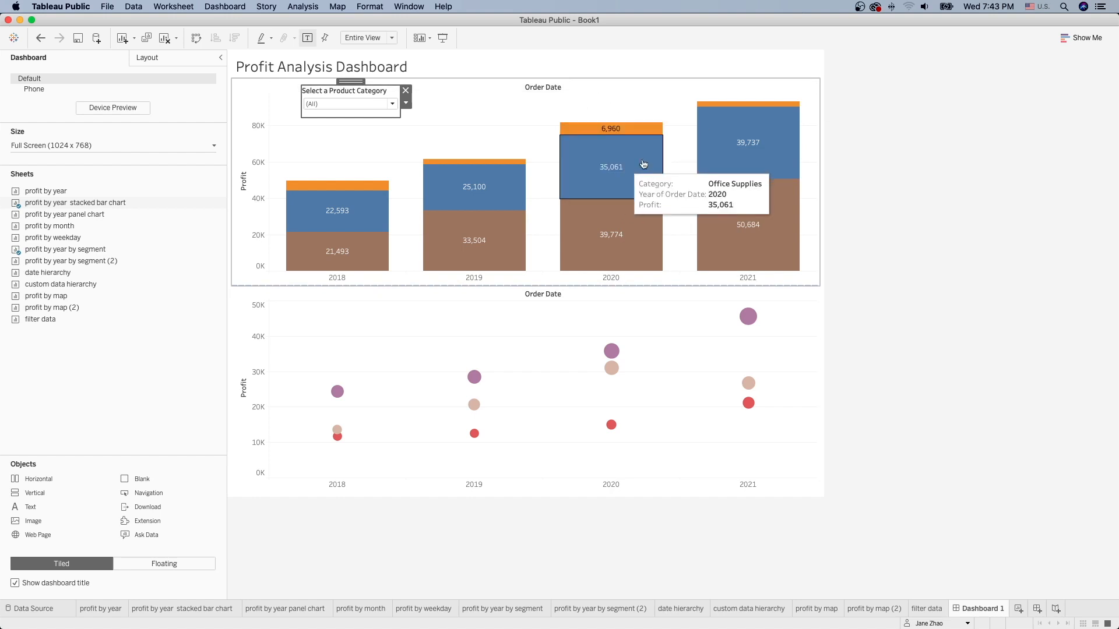
Step: Test the dashboard by selecting and clearing 2020 in the stacked bar chart, and filtering the category to Furniture and back to (All)
click(611, 278)
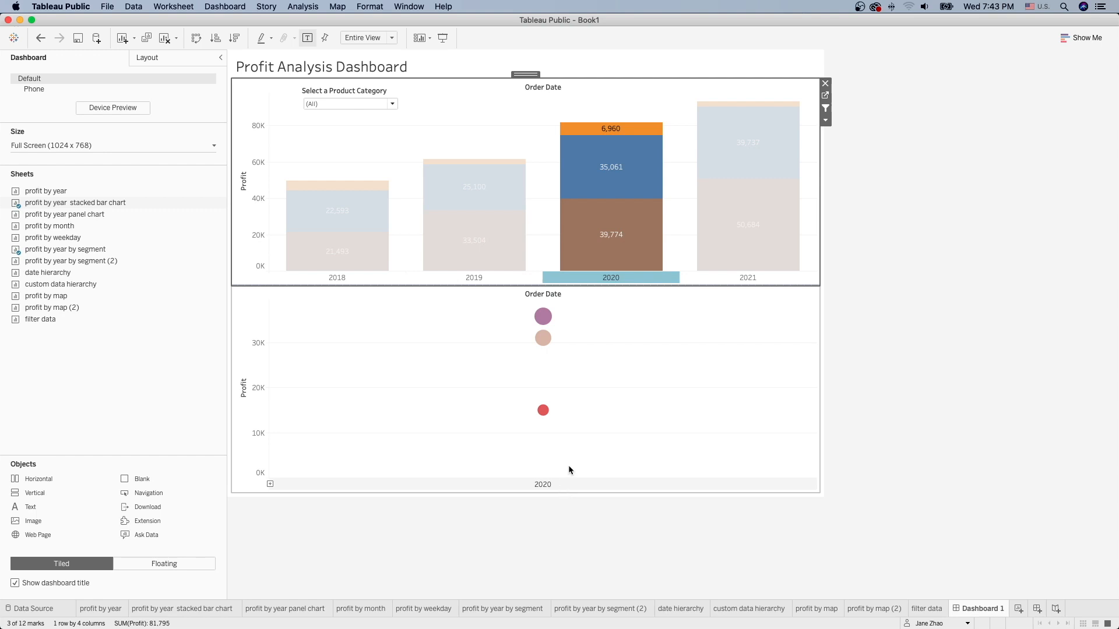
click(611, 279)
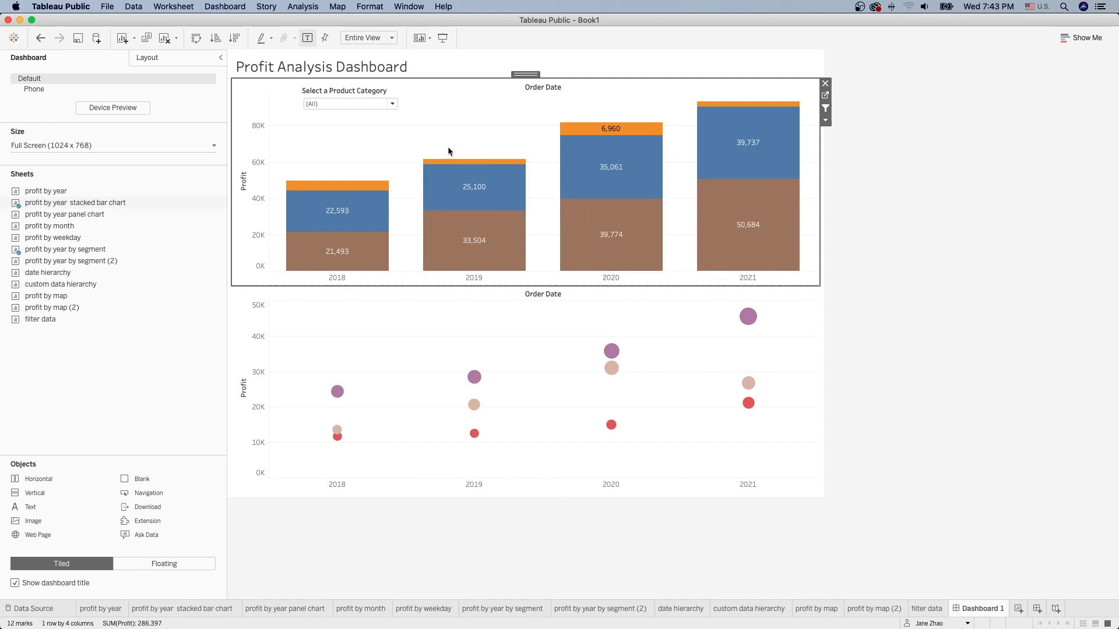
click(393, 105)
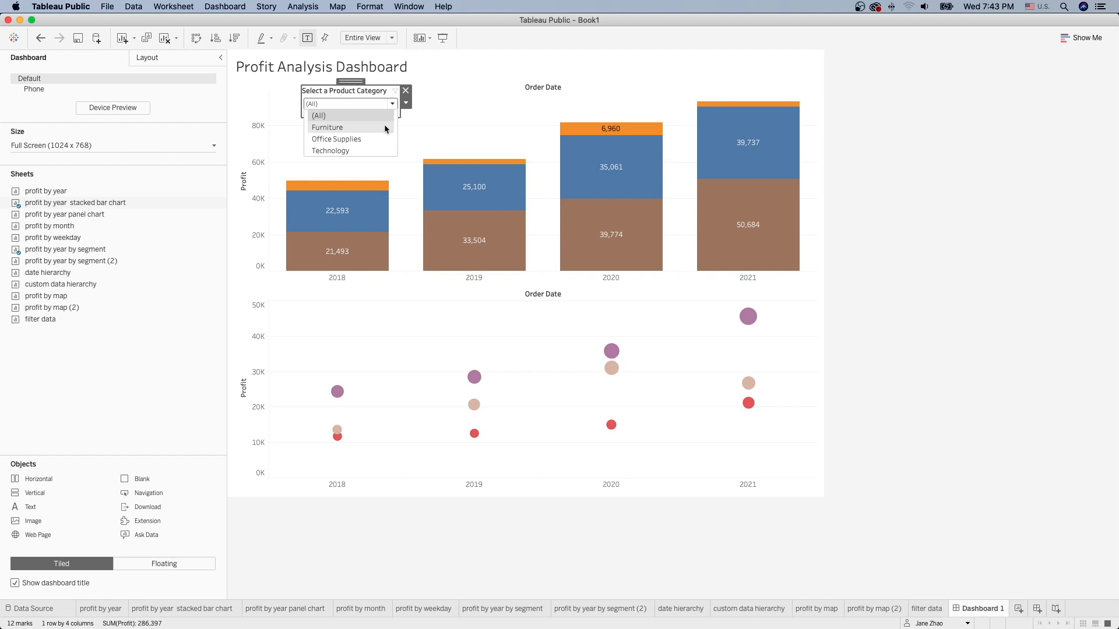
click(385, 128)
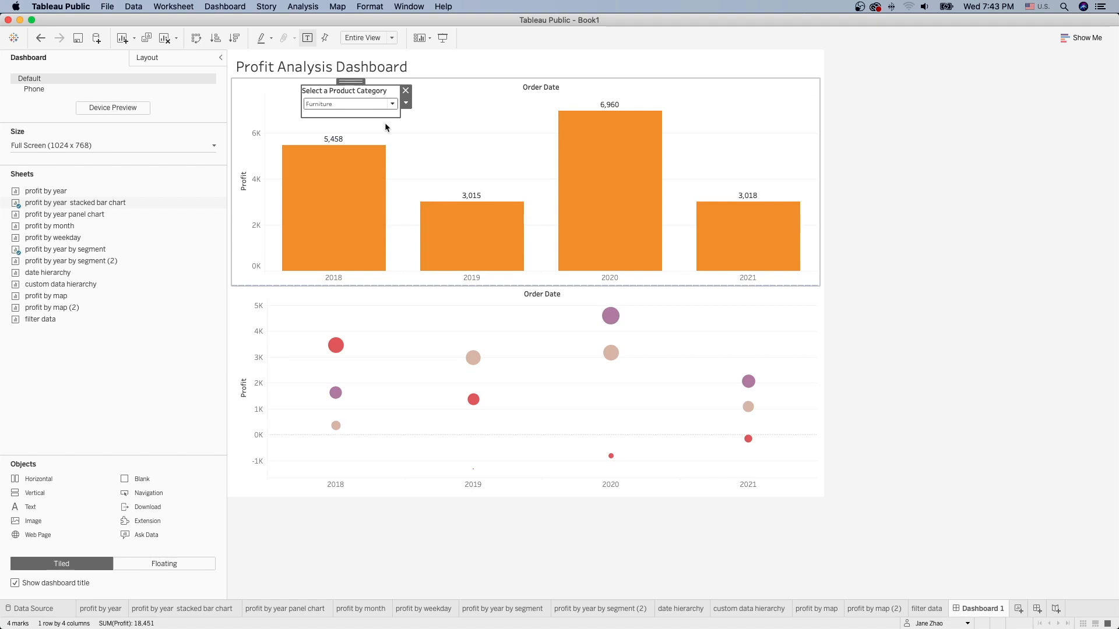
click(393, 104)
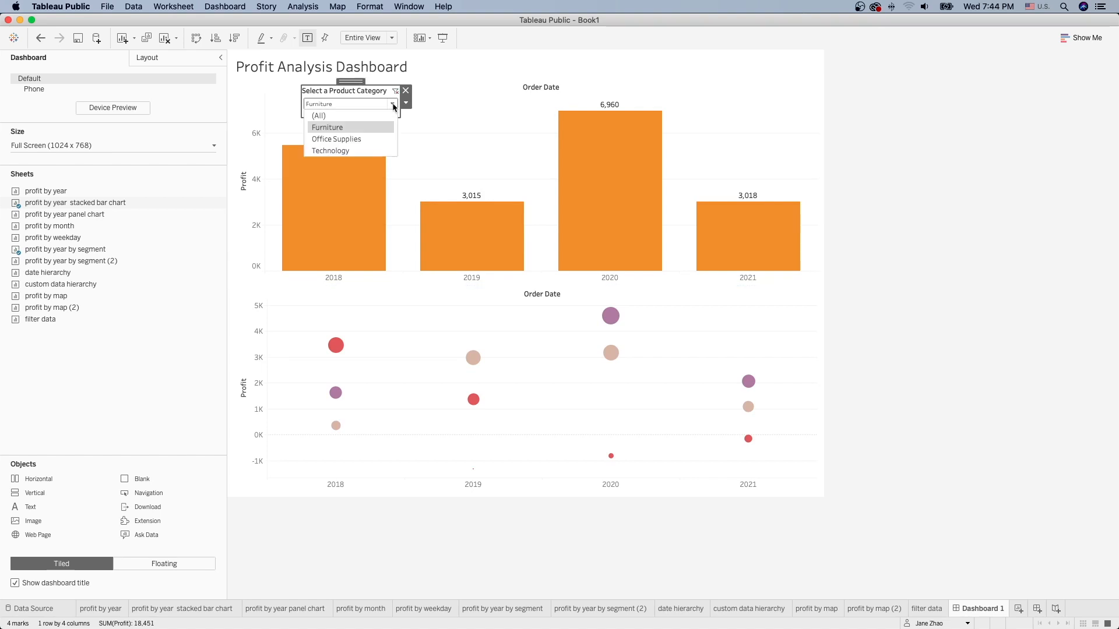
click(384, 114)
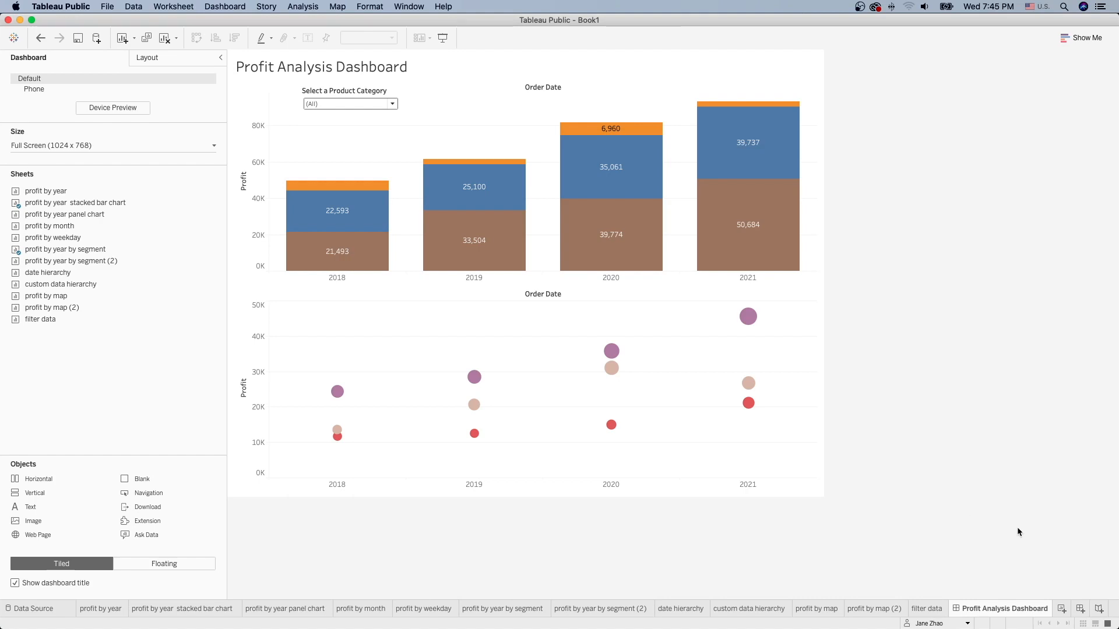
Step: Create a story with three story points holding profit by year, profit by year stacked bar chart, and Profit Analysis Dashboard
click(1099, 610)
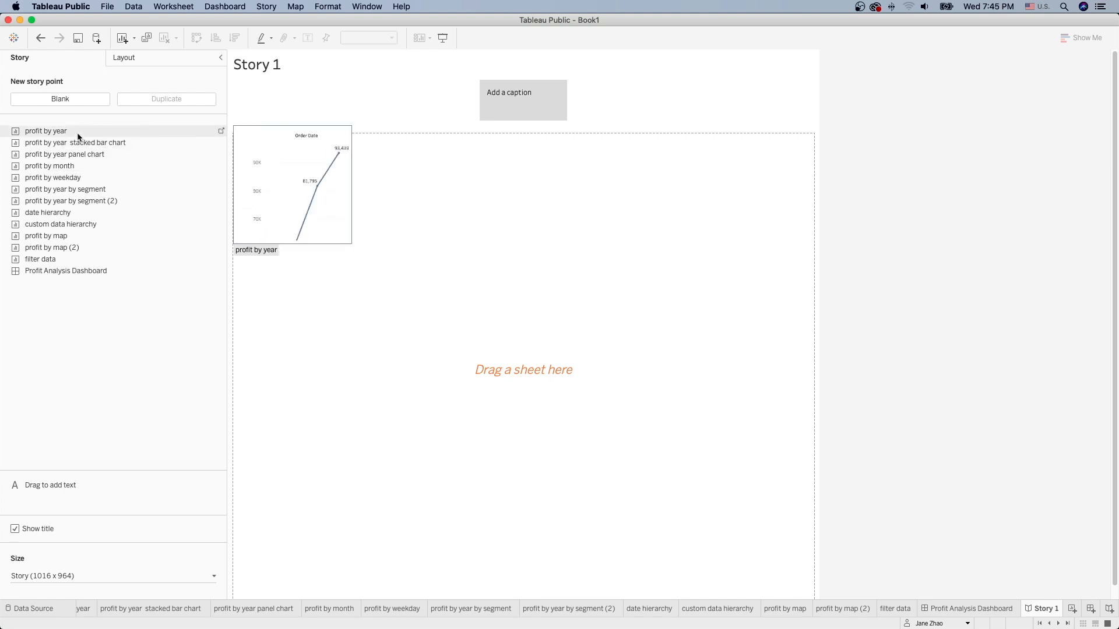
drag(78, 137, 527, 290)
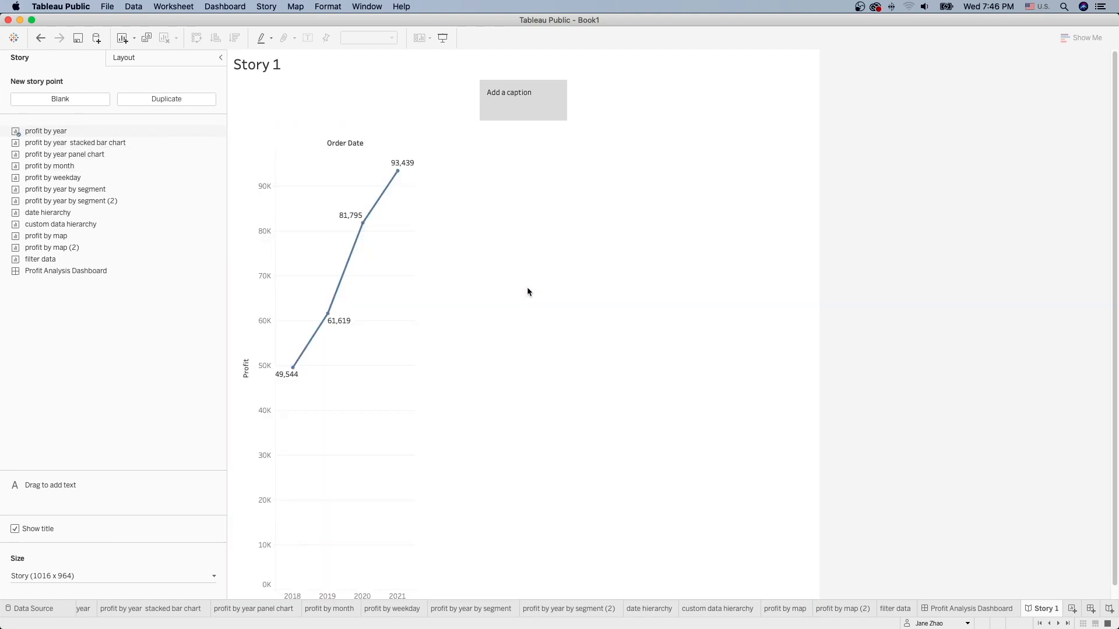
click(74, 101)
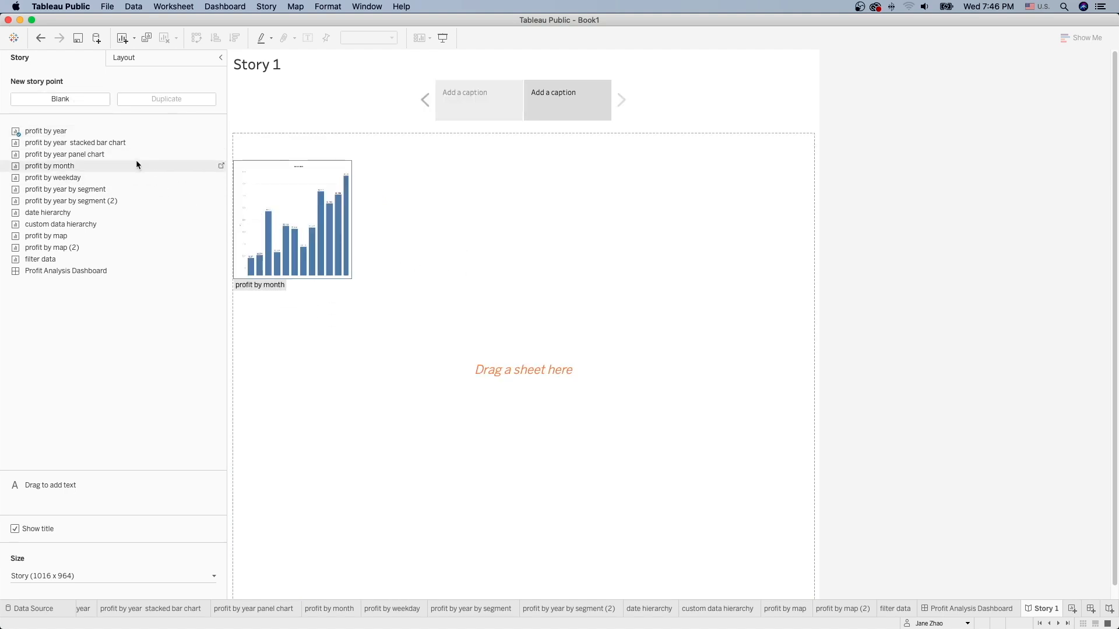
drag(113, 147, 522, 290)
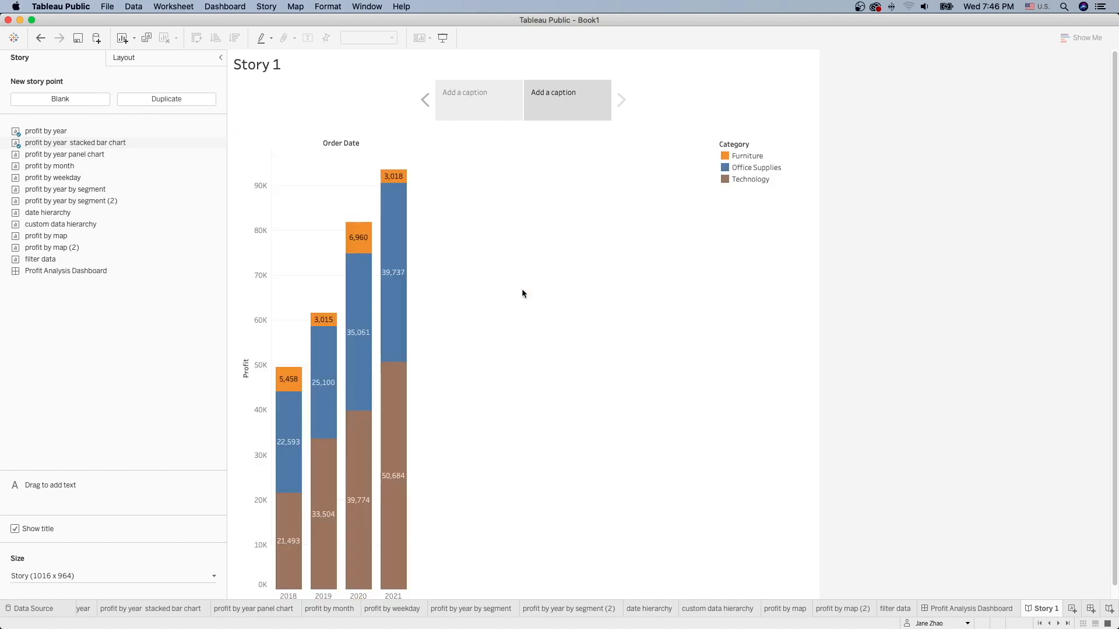
click(81, 101)
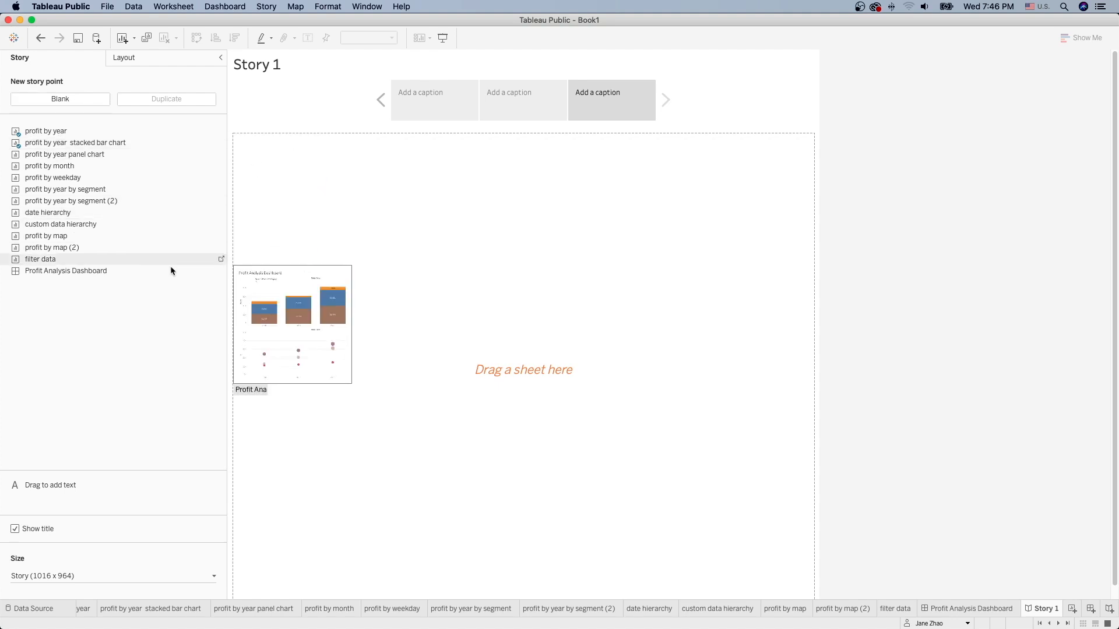
drag(113, 271, 524, 296)
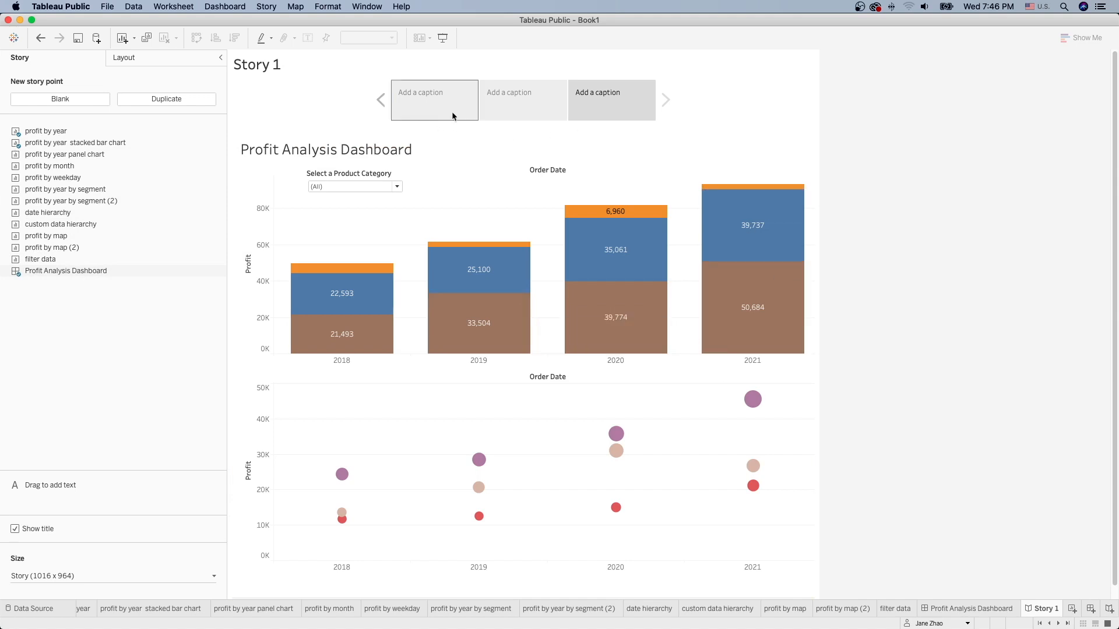
Step: Preview the story in presentation mode and step back and forth through its story points
mouse_move(549, 105)
click(443, 38)
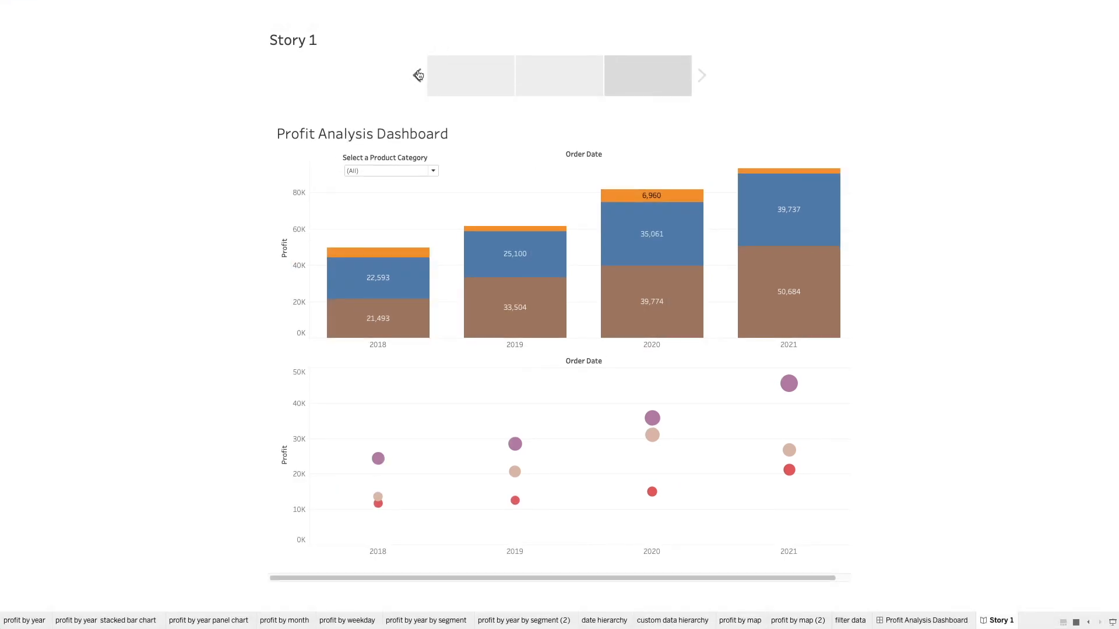
click(418, 76)
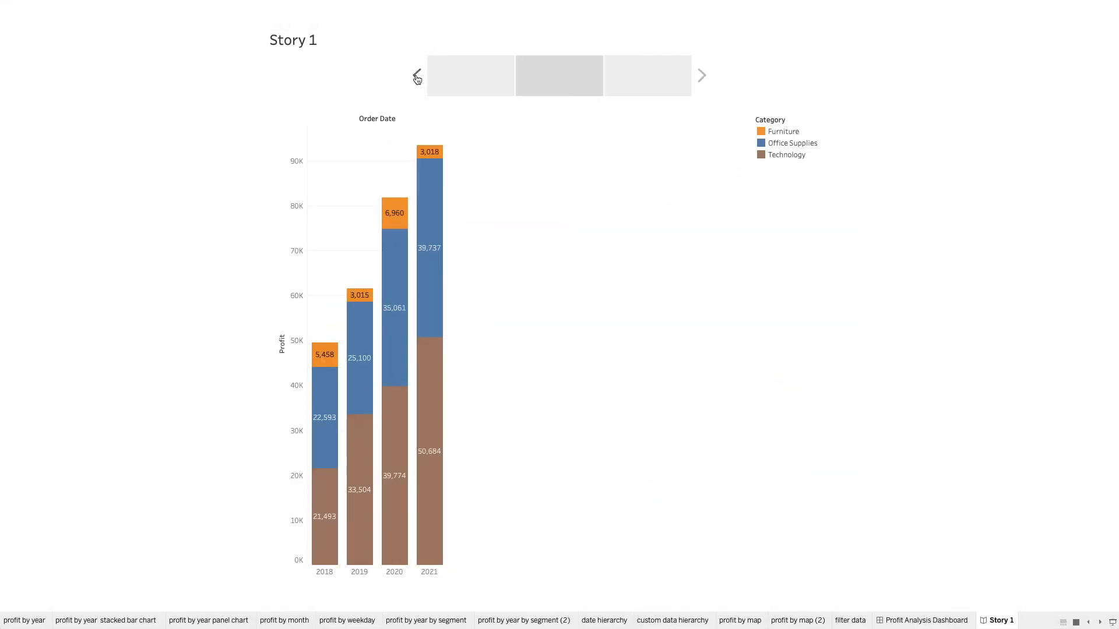
click(702, 77)
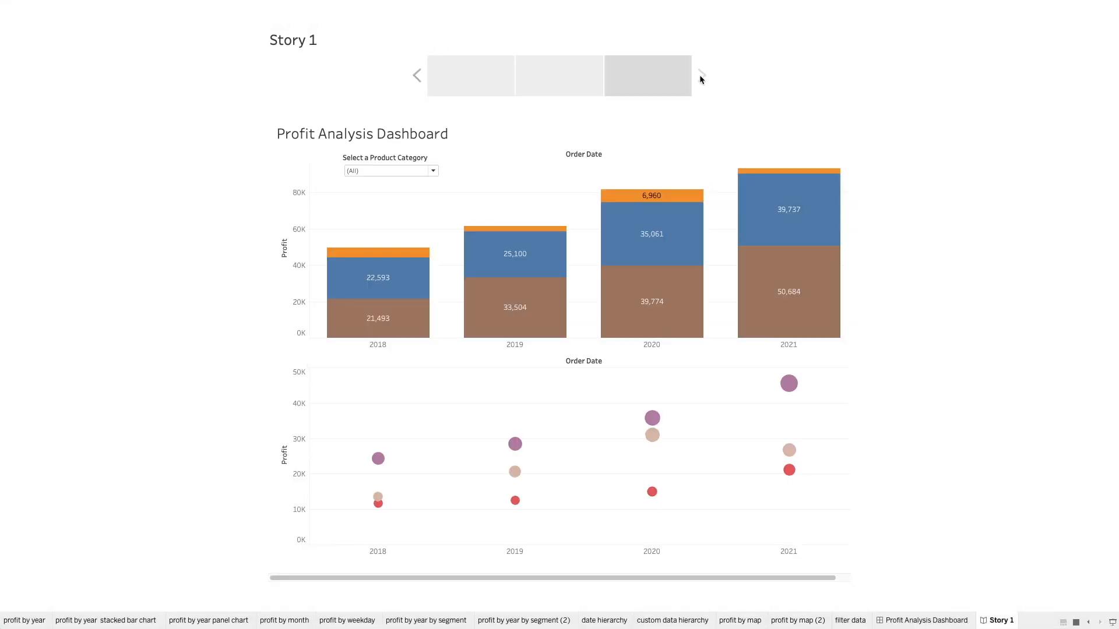
click(416, 78)
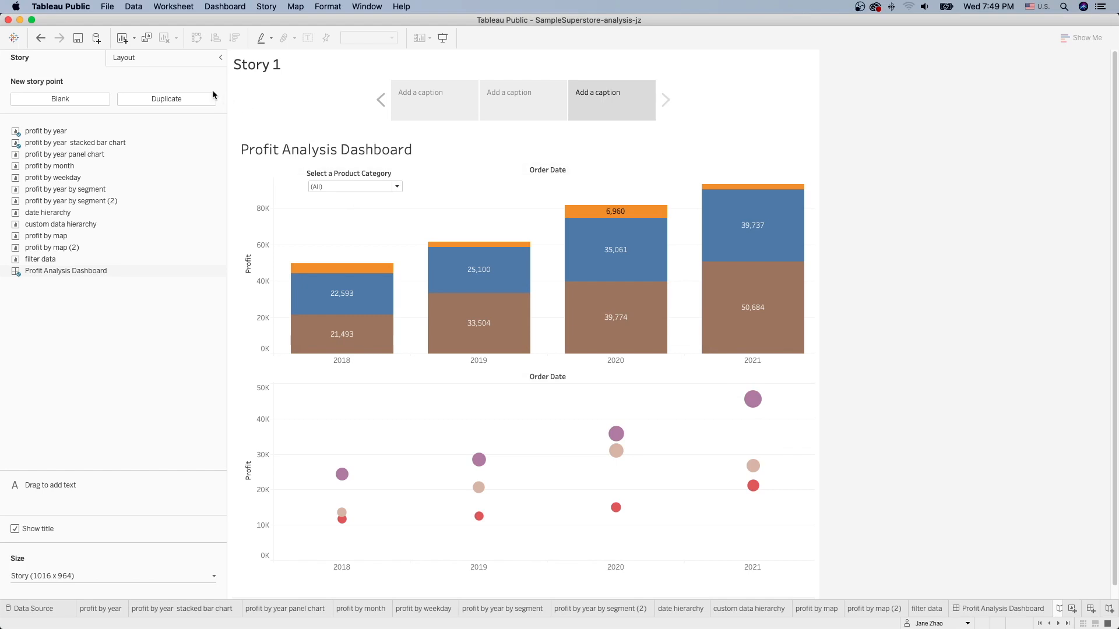
Step: Save the workbook to Tableau Public as SampleSuperstore-analysis-jz, overwriting the existing workbook of that name
click(107, 7)
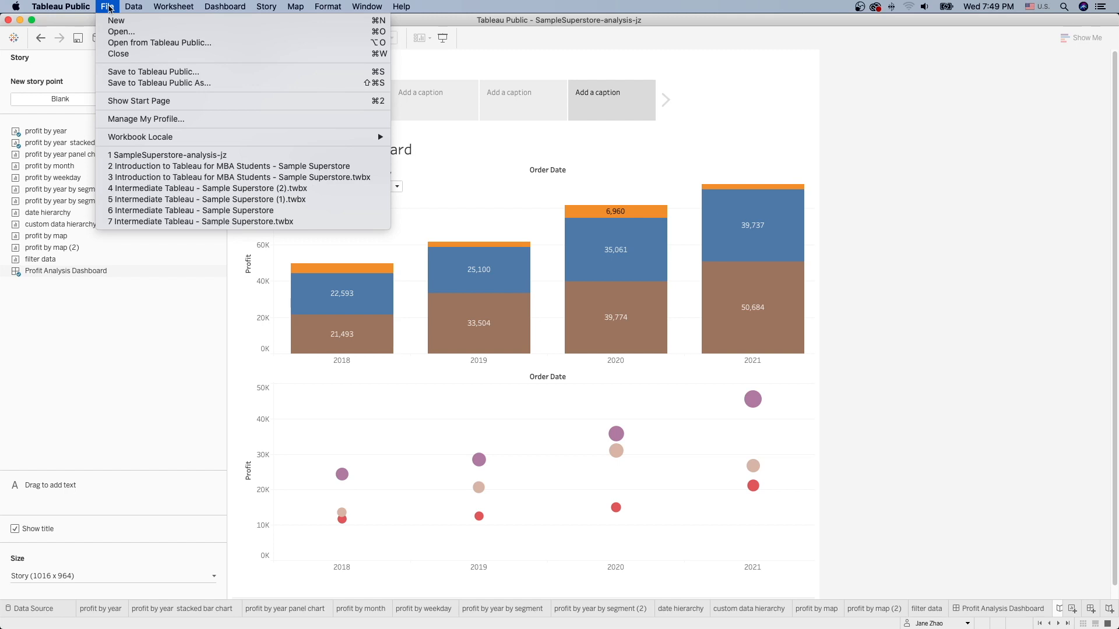
click(146, 72)
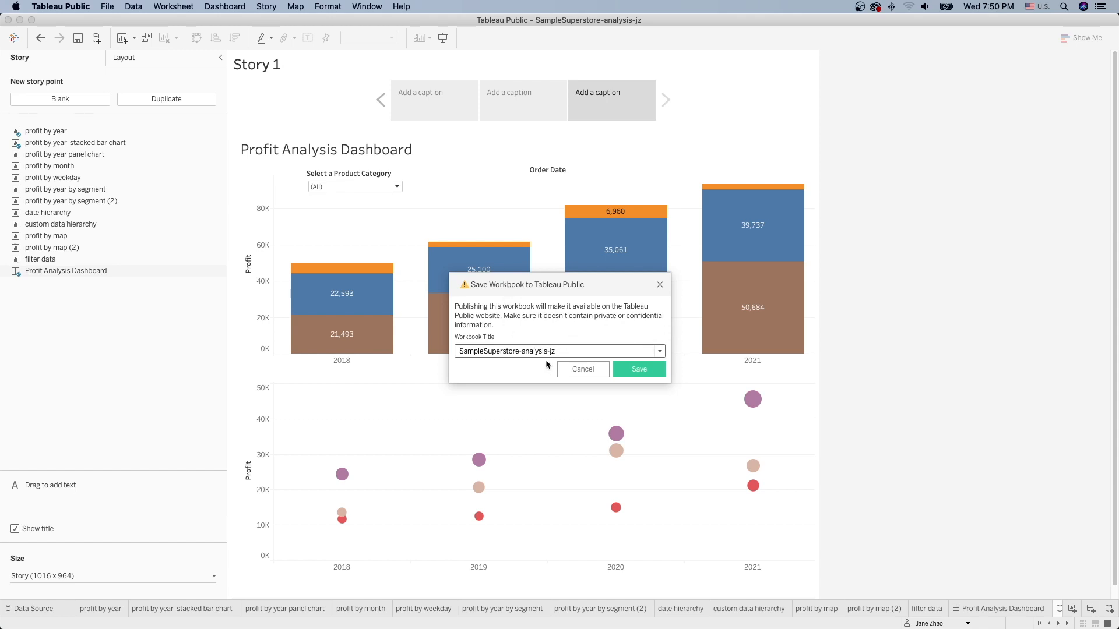
click(639, 372)
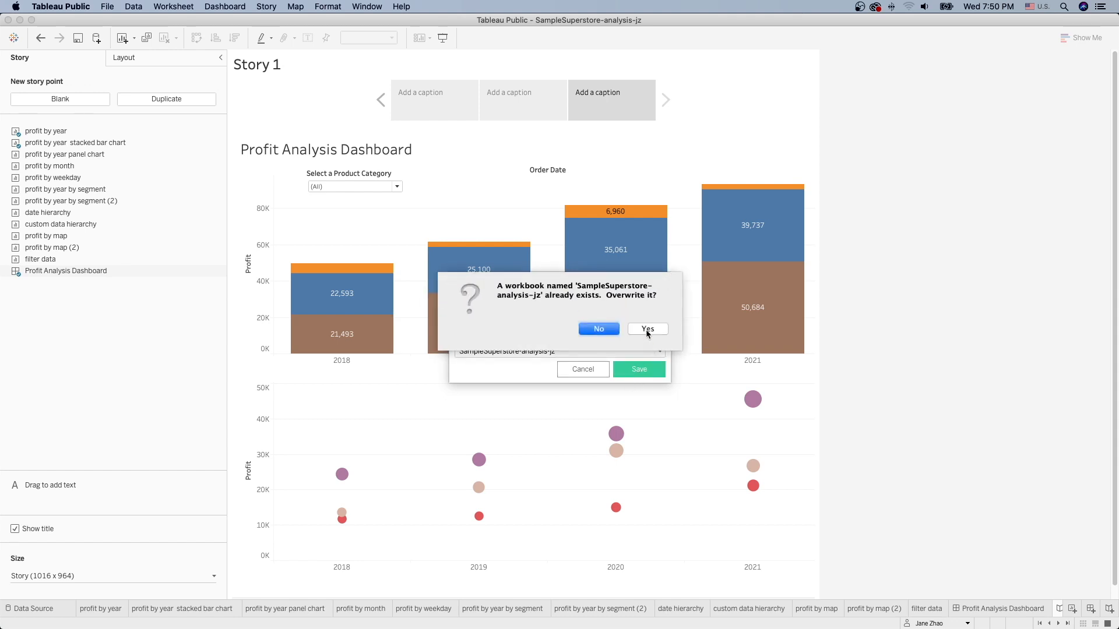
click(647, 330)
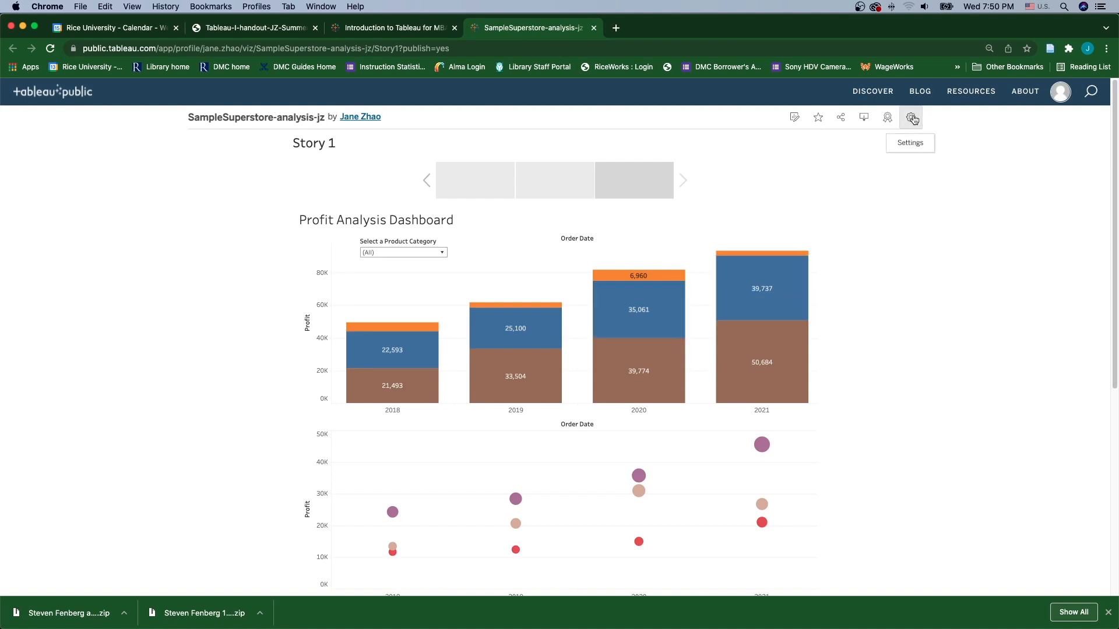
Step: Turn on Show Sheets in the published viz's settings, and switch Allow Access off and back on
click(912, 118)
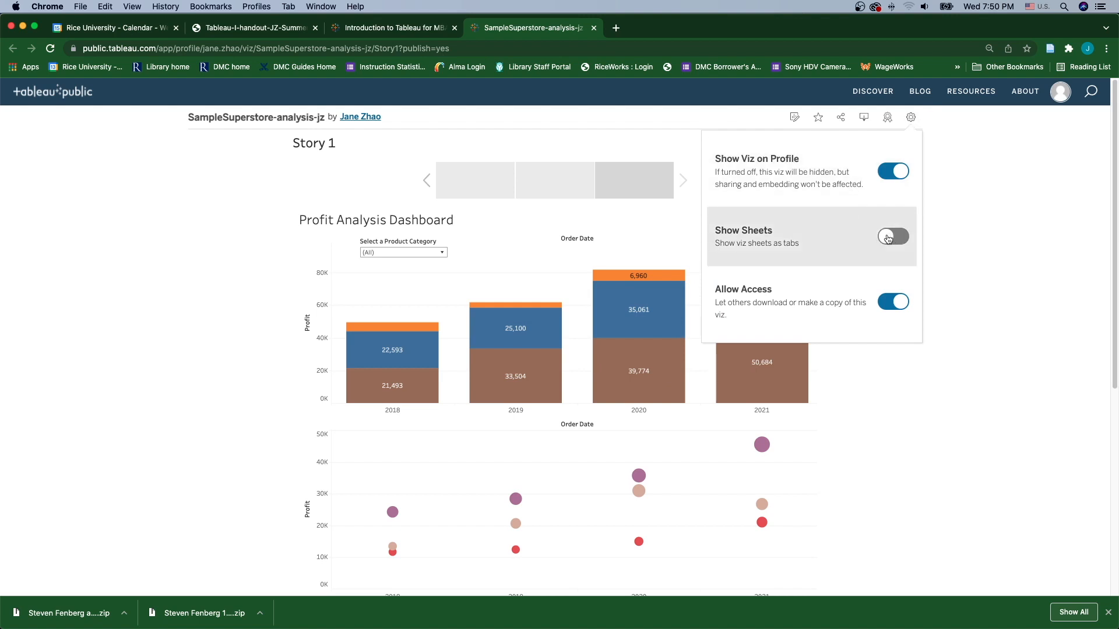
click(888, 239)
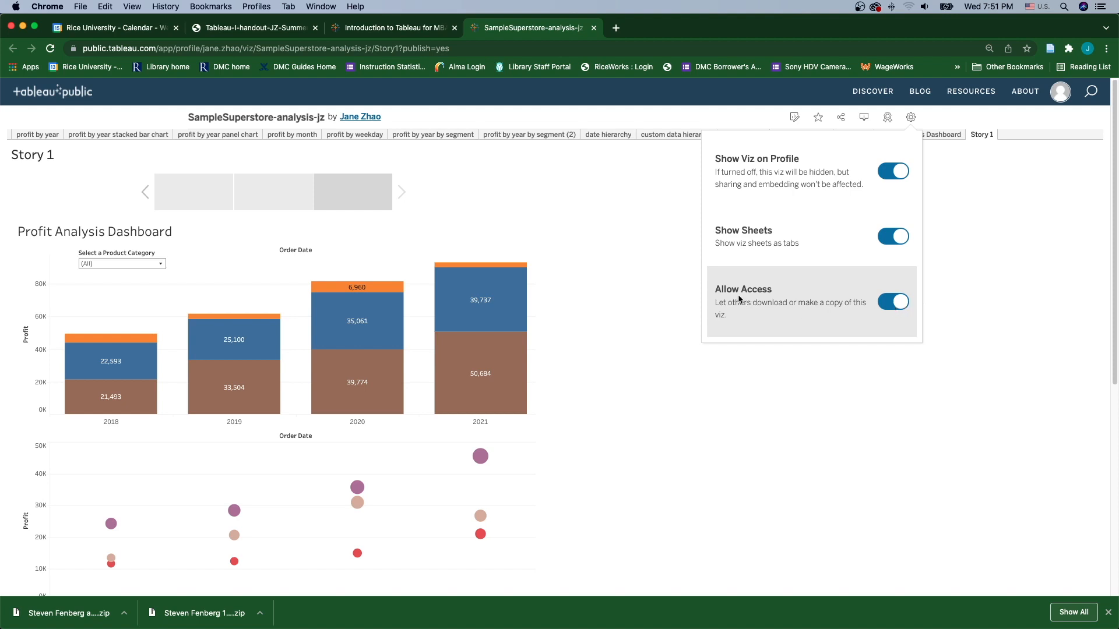
click(901, 304)
click(887, 304)
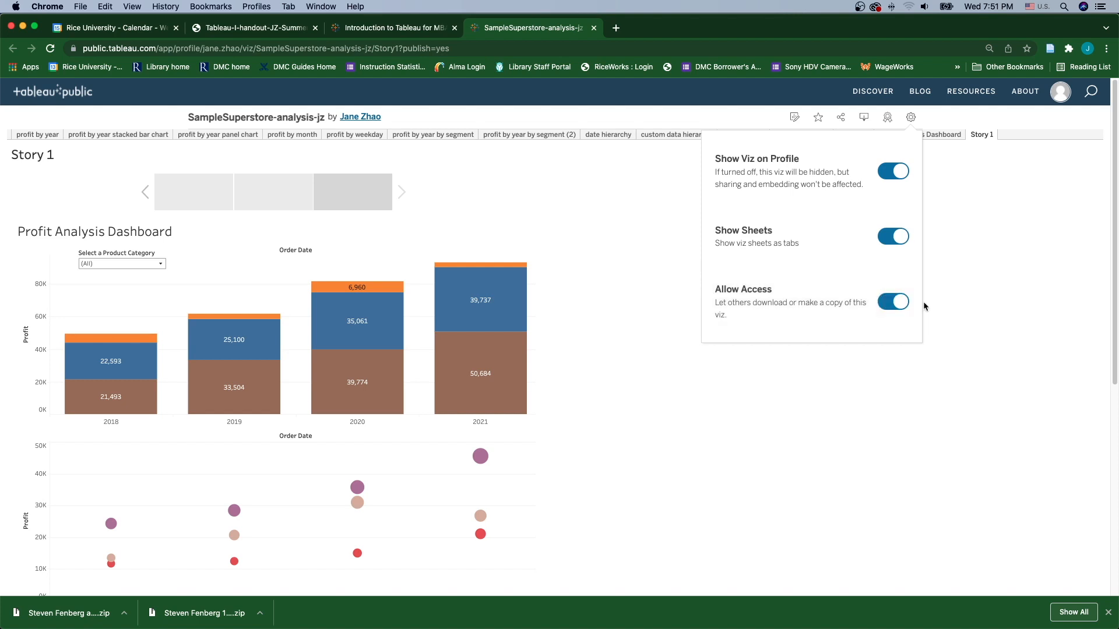
key(Escape)
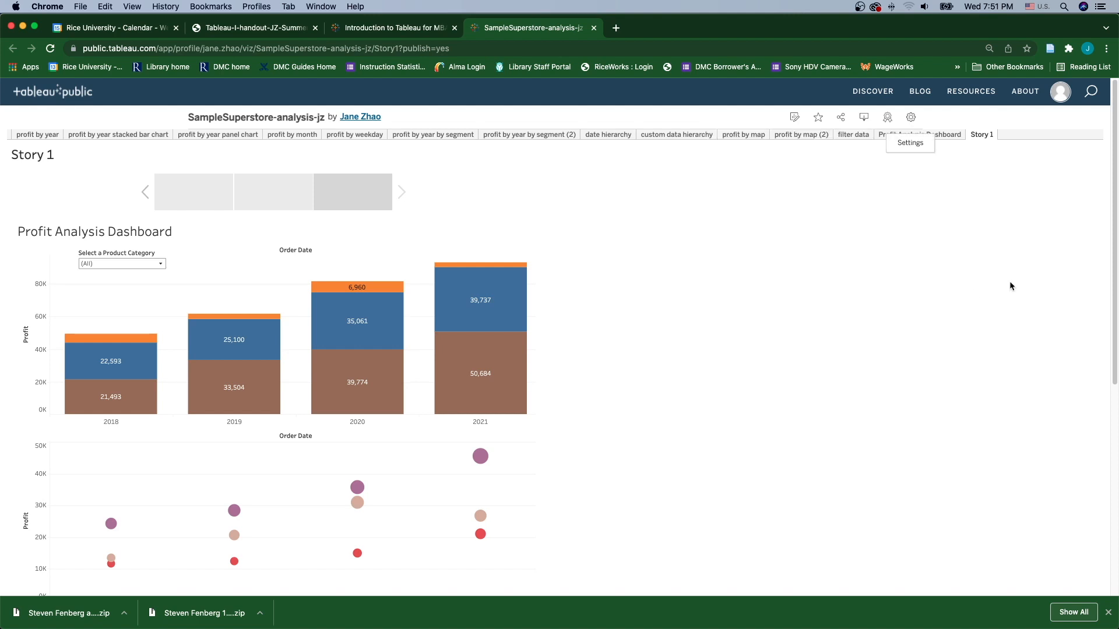
Step: Open the published viz's details for editing
scroll(983, 316, down, 6)
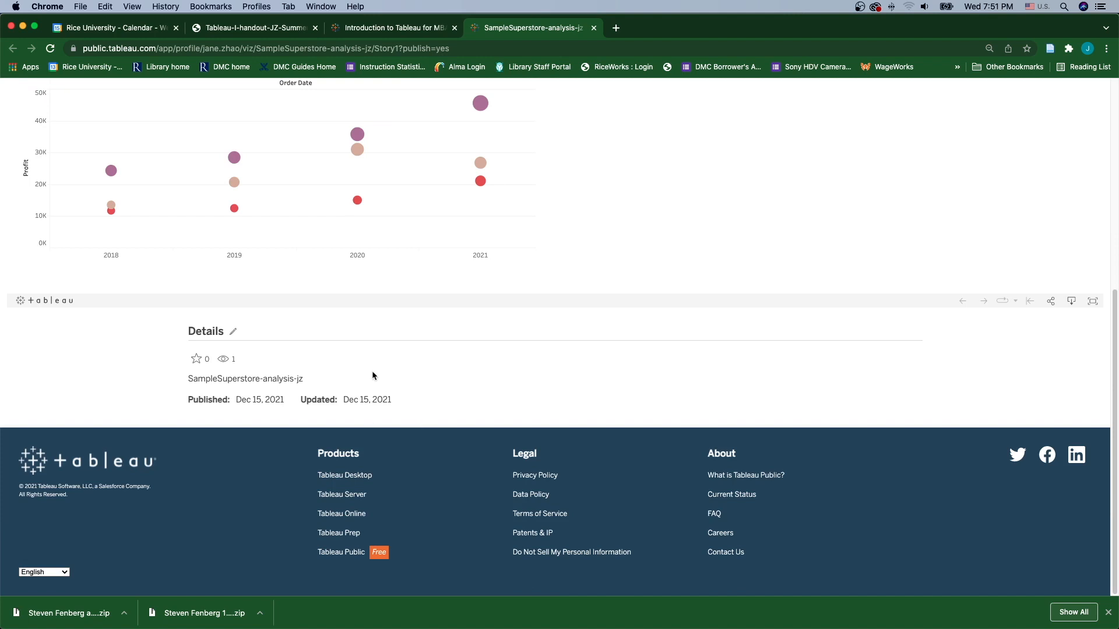
click(233, 334)
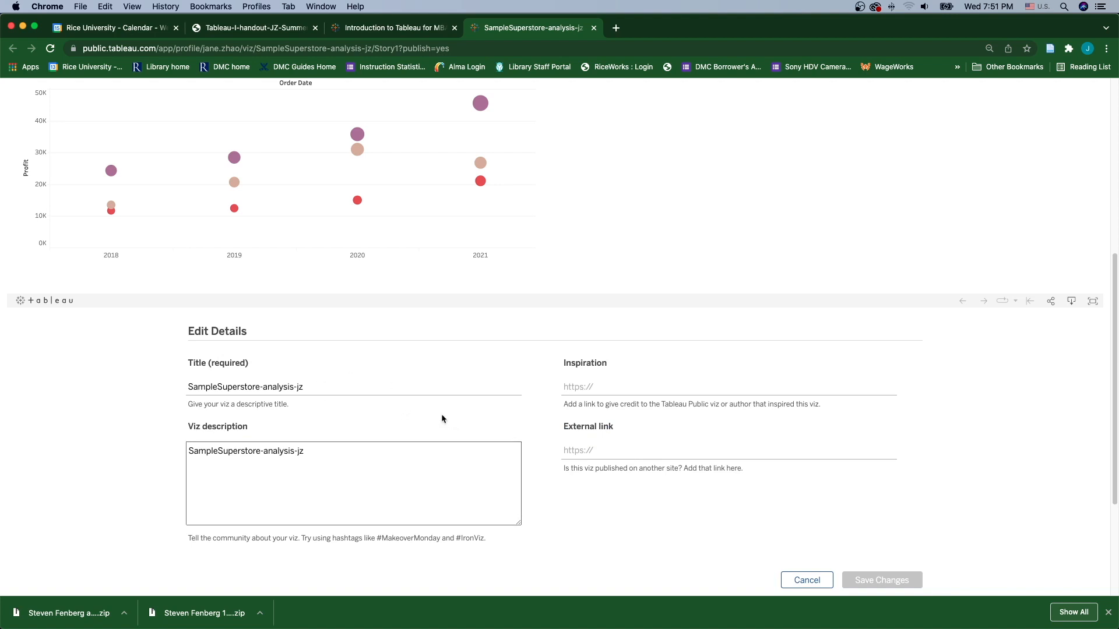
Step: Open the published viz's sharing options, select its link, and close the sharing options
click(1050, 301)
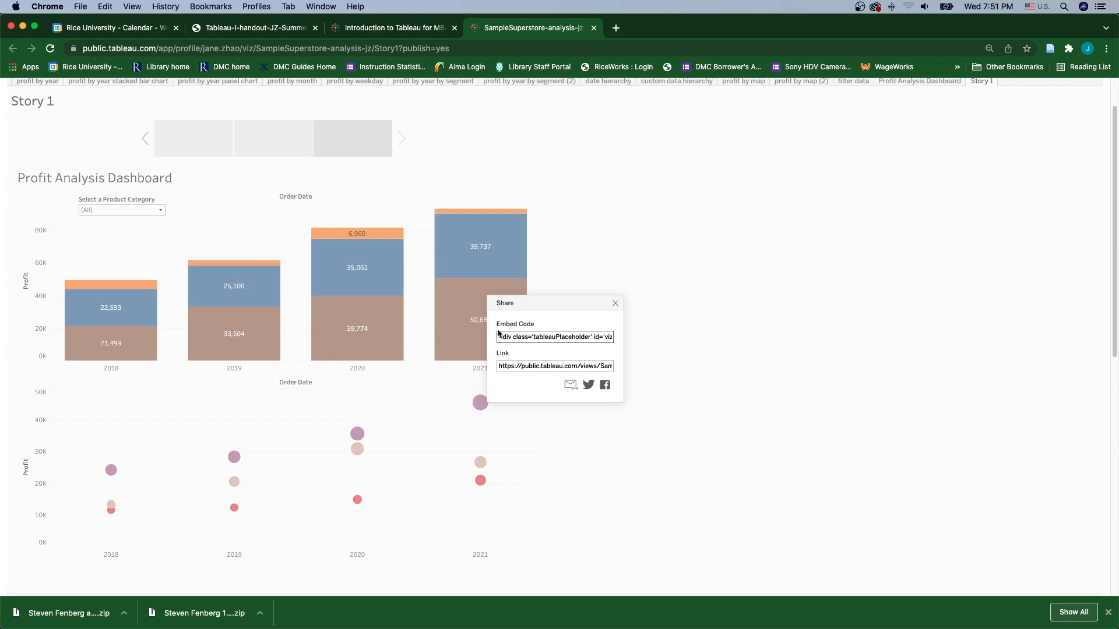
click(506, 368)
click(503, 367)
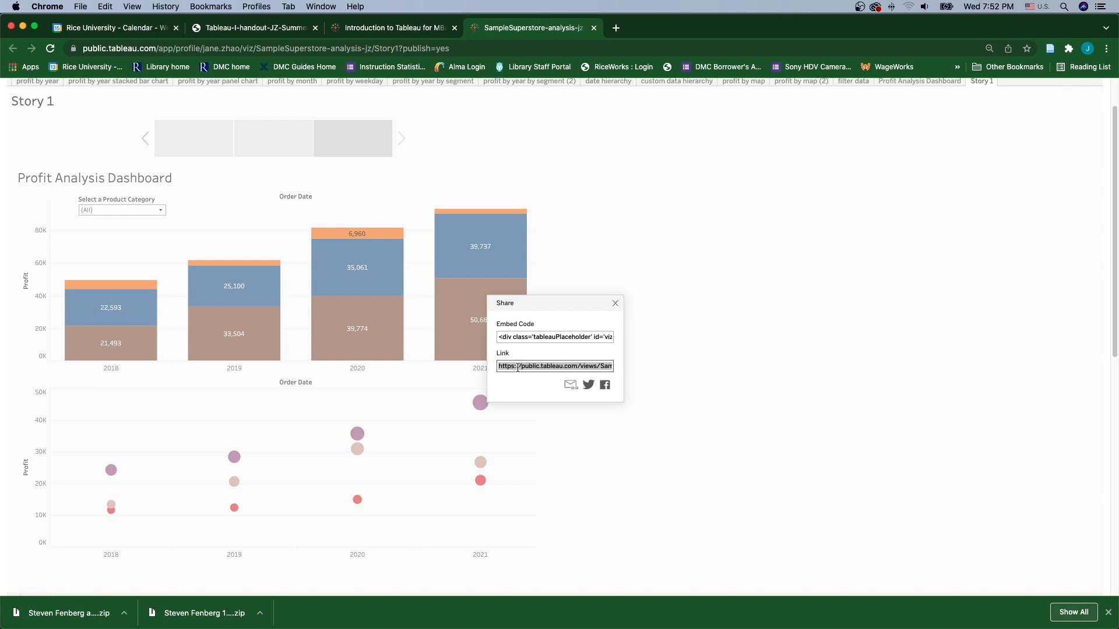
click(615, 303)
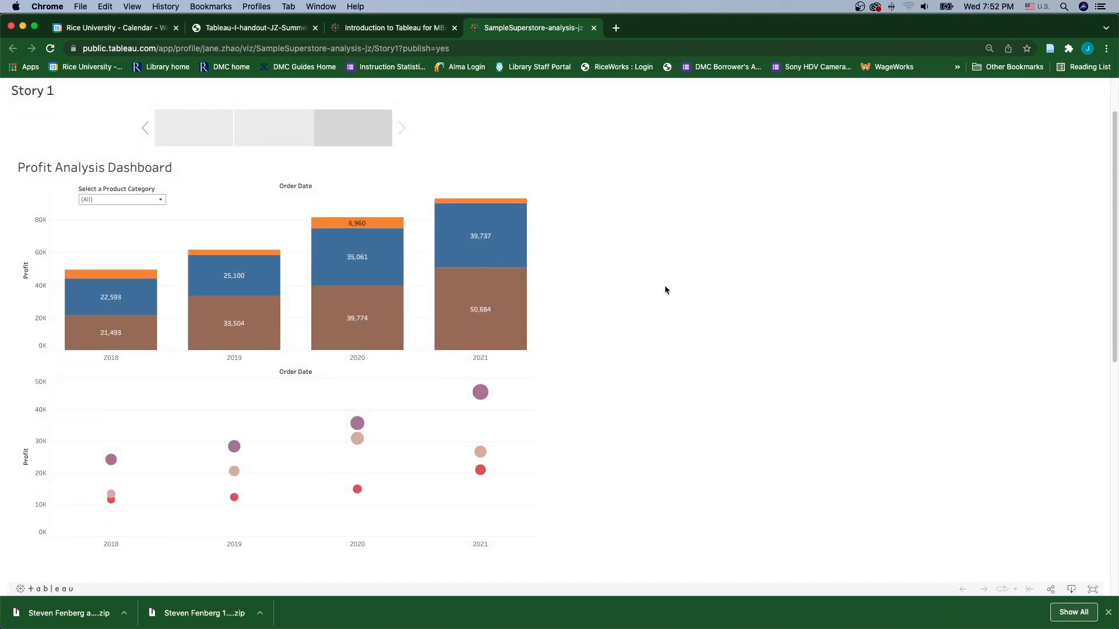